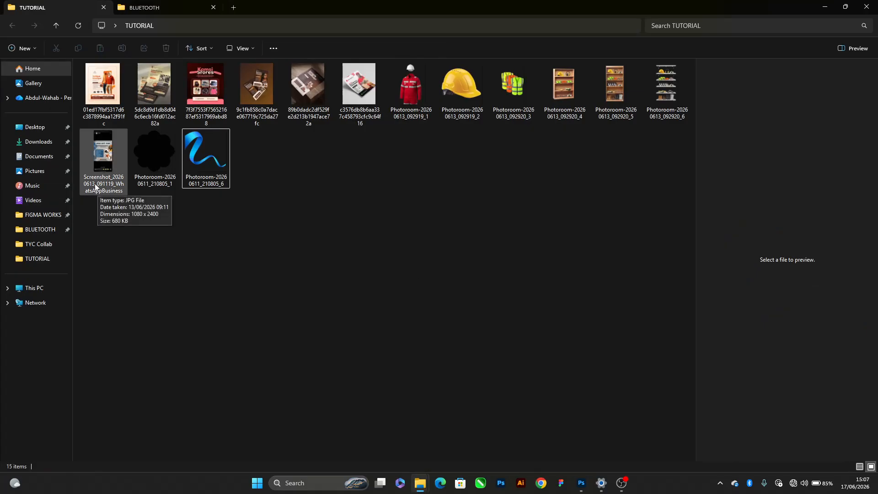
Open the WhatsApp screenshot of the Leemah Safety Wears flyer from the TUTORIAL folder and examine its text and layout up close
click(116, 126)
click(105, 157)
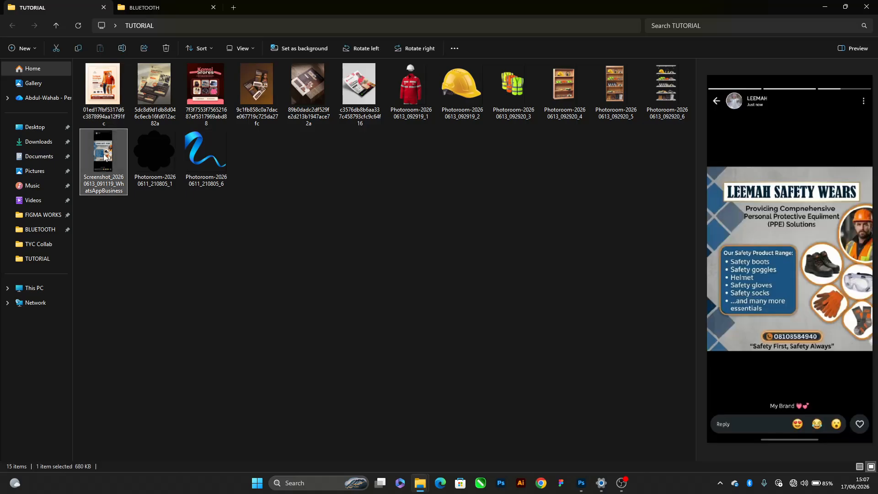
double_click(104, 156)
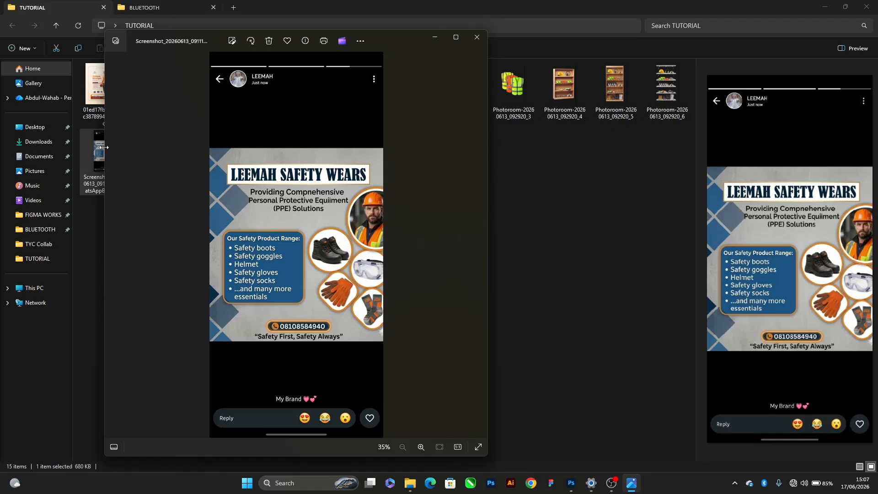
double_click(234, 177)
drag(241, 245, 249, 202)
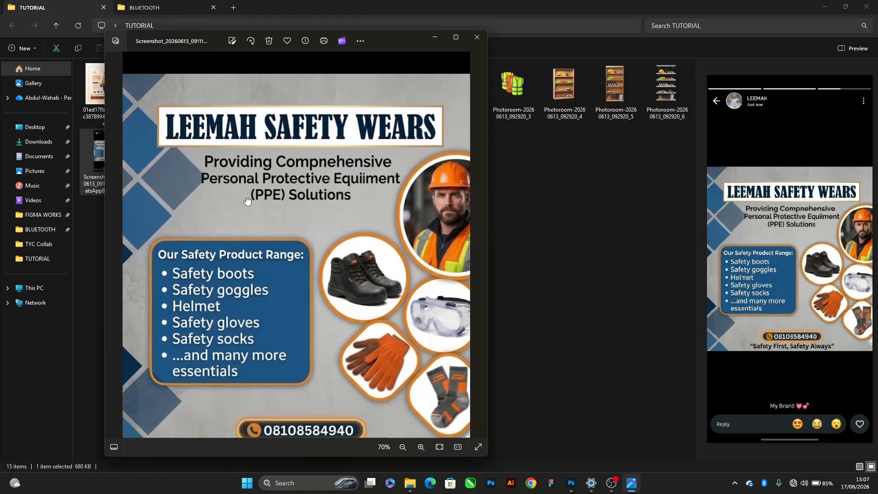
scroll(249, 202, down, 1)
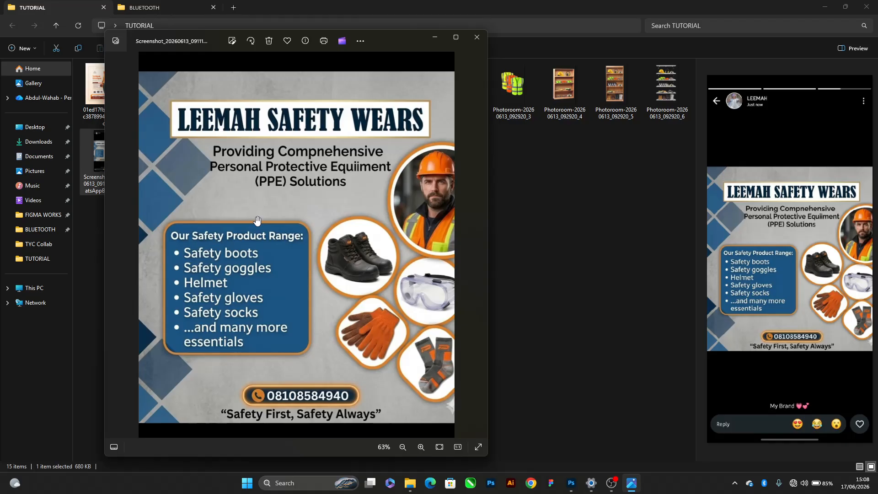
Return to the TUTORIAL folder and preview the Photoroom safety-gear images one by one, from the red coverall to the white shelves
click(599, 259)
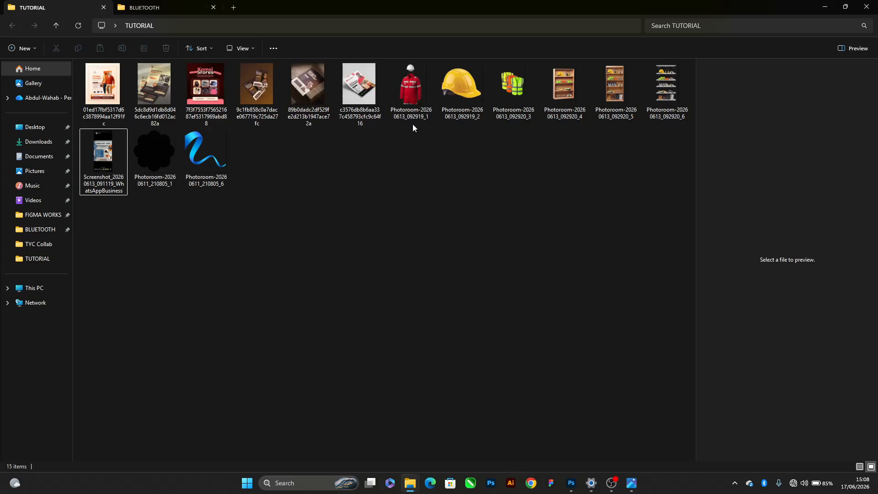
click(407, 101)
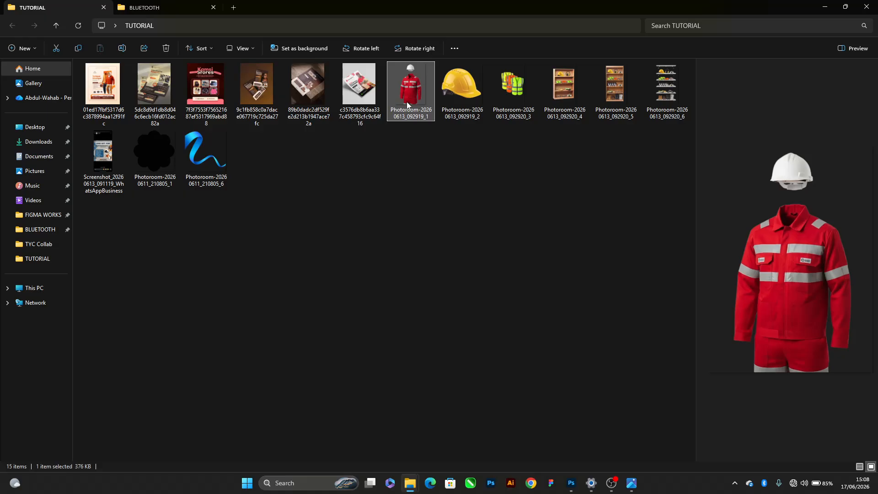
key(Right)
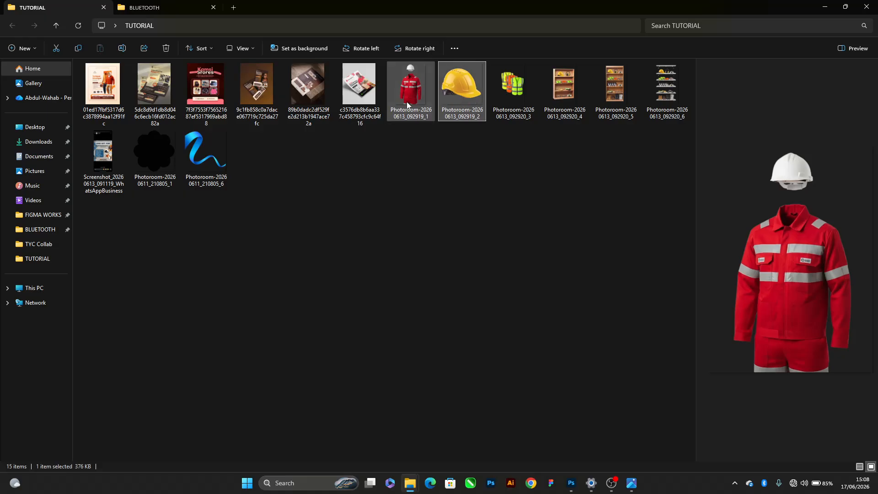
key(Right)
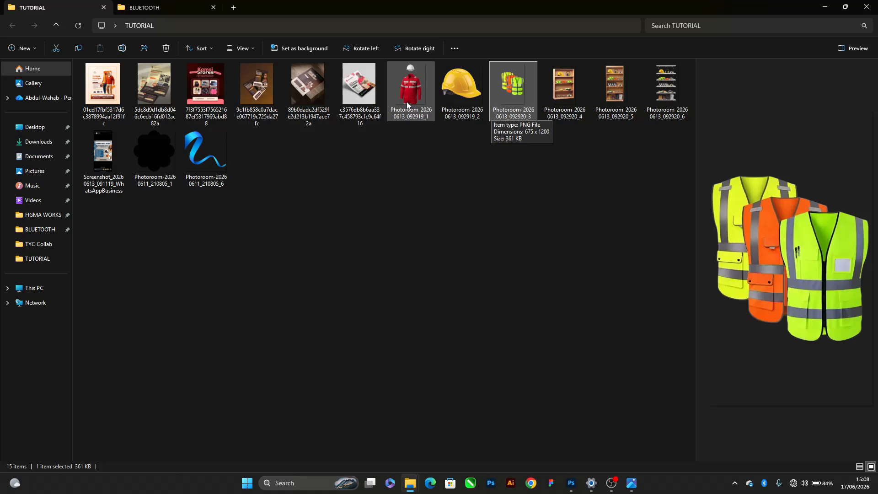
key(Right)
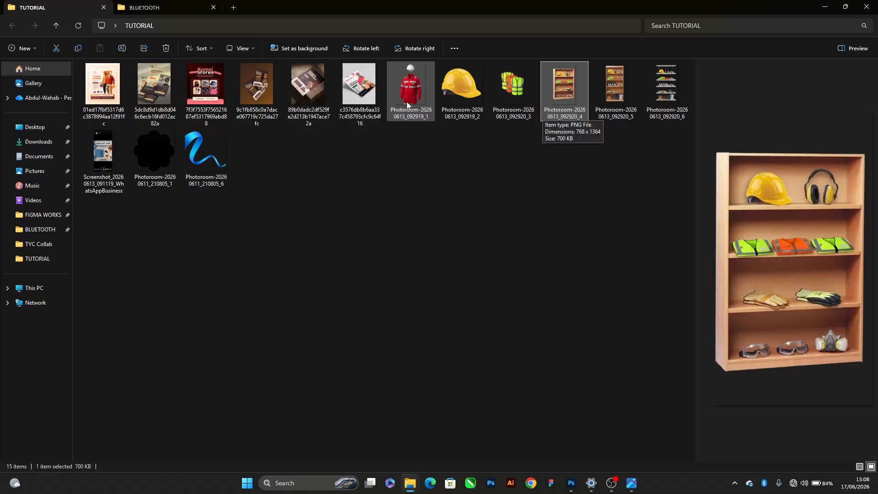
key(Right)
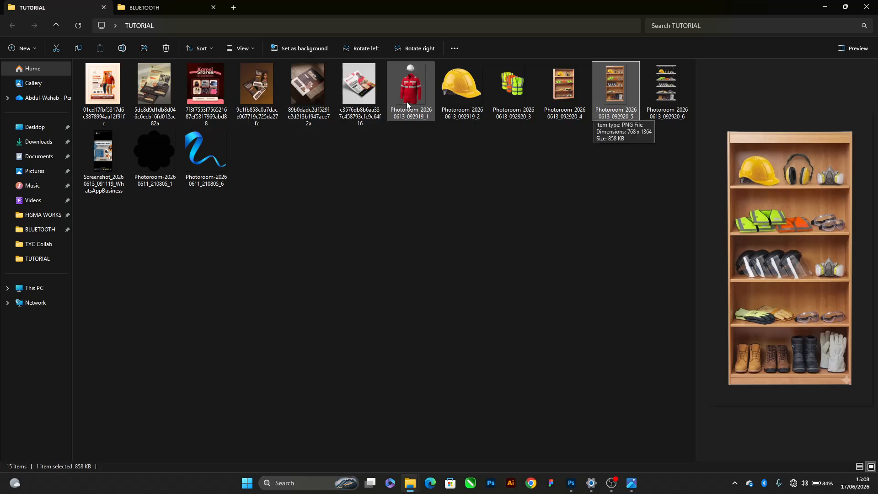
key(Left)
key(Right)
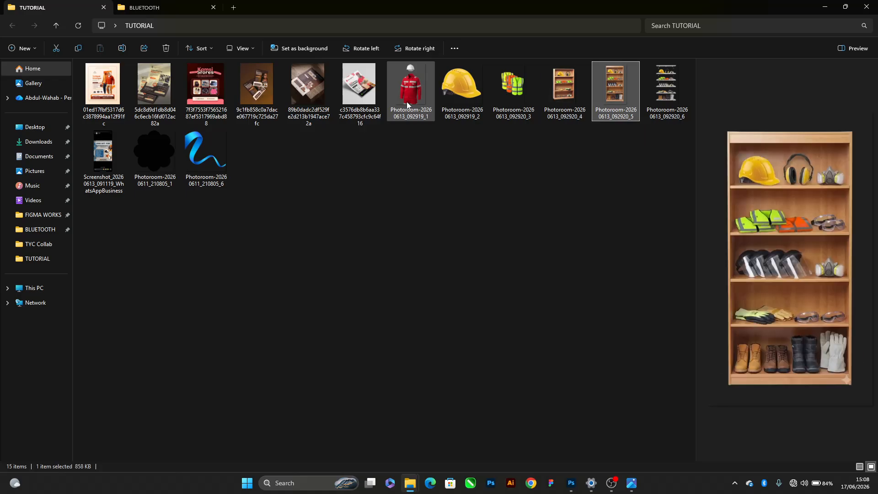
key(Right)
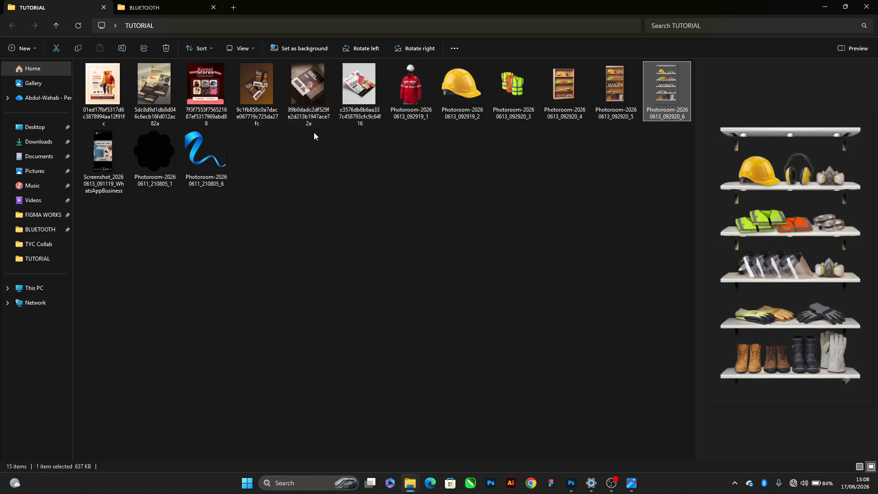
Open the six reference flyer images together and place their viewer beside the Leemah Safety Wears flyer for comparison
drag(316, 131, 224, 87)
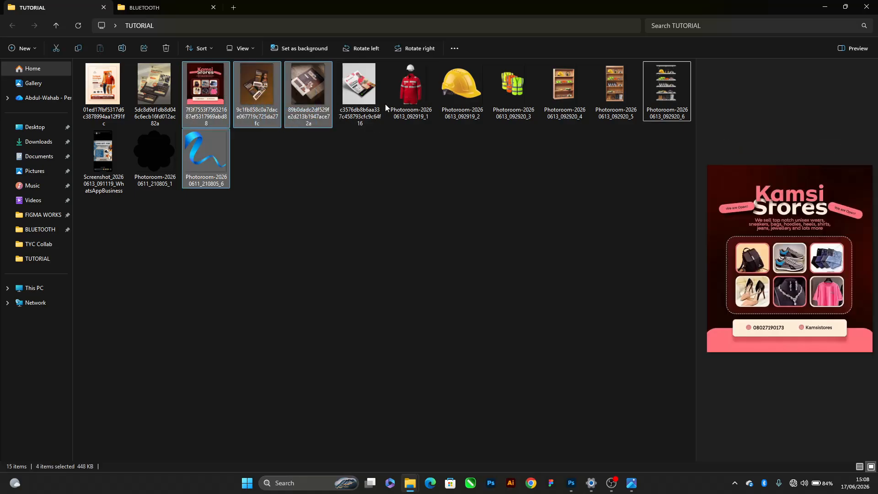
drag(385, 105, 83, 85)
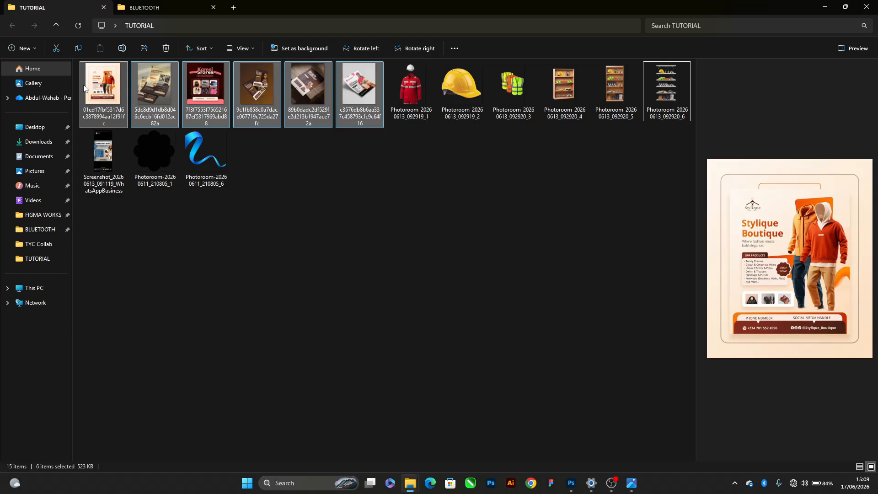
key(Return)
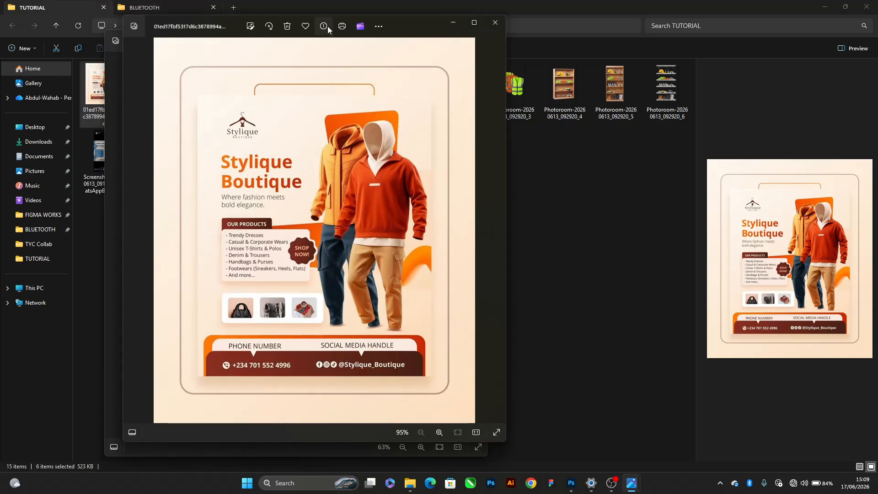
drag(413, 26, 715, 32)
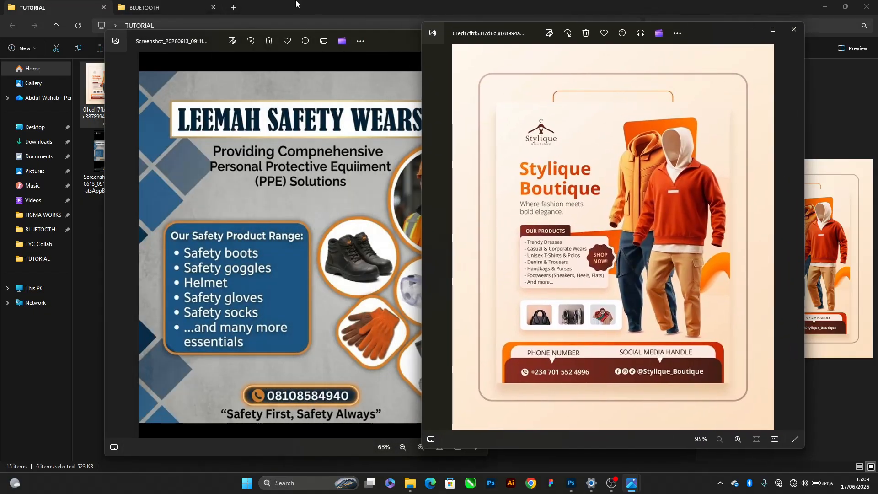
drag(407, 35, 329, 31)
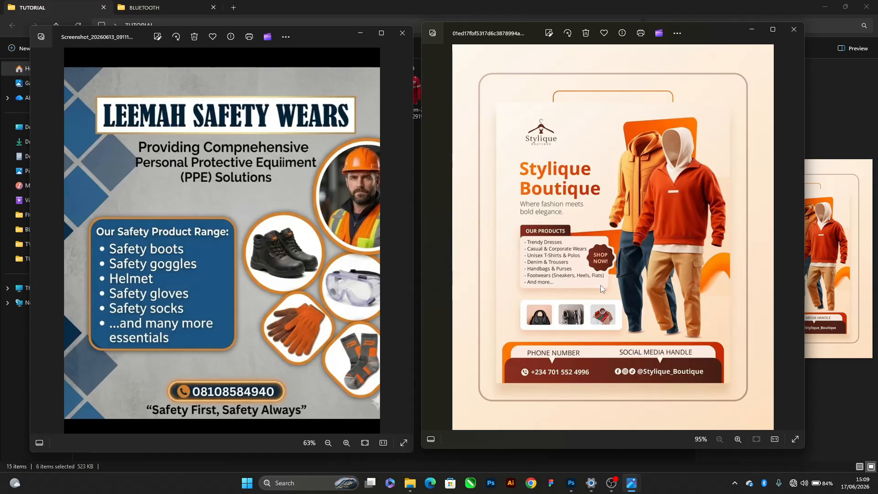
Look through all six reference flyers forward and back, comparing their layouts with the Leemah Safety Wears flyer
click(800, 244)
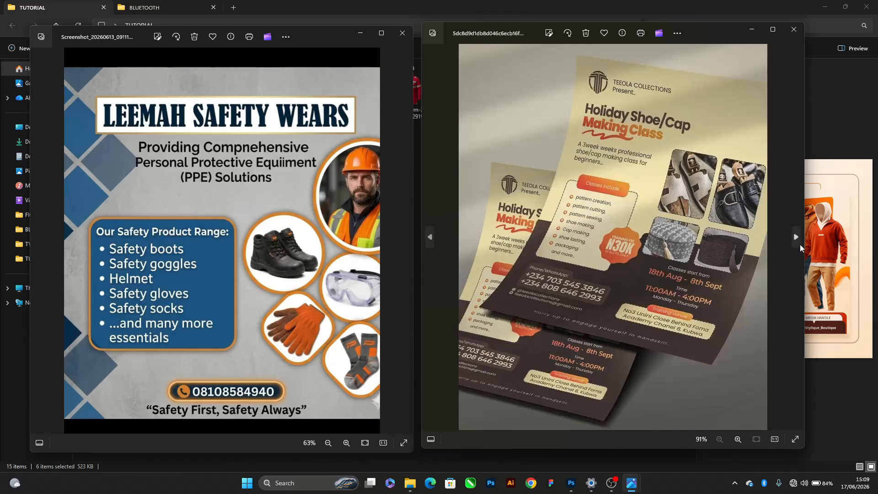
click(800, 245)
click(800, 244)
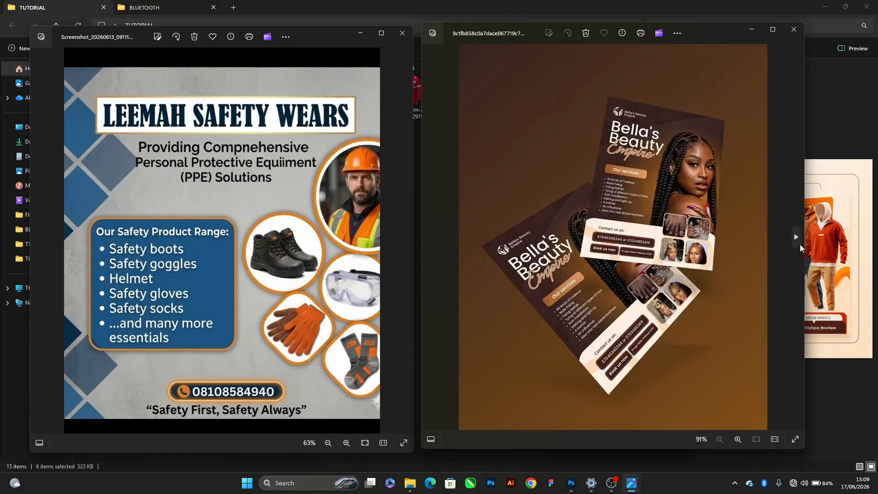
click(800, 244)
click(800, 244)
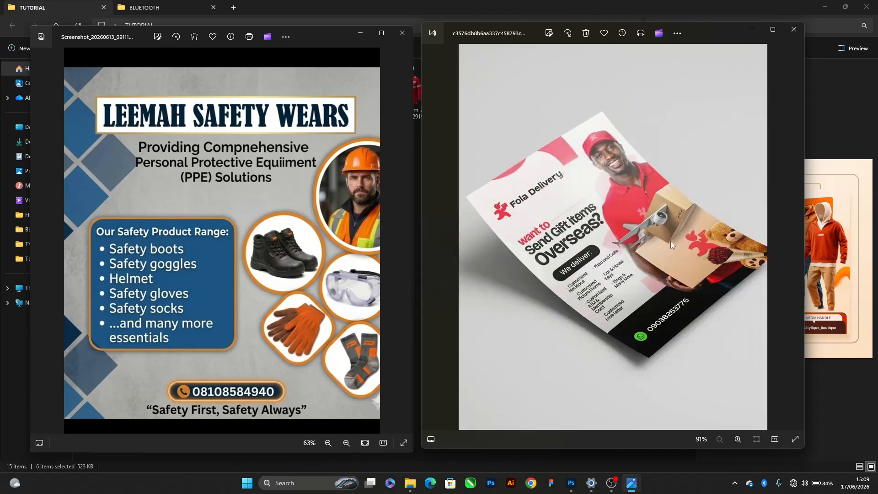
click(430, 237)
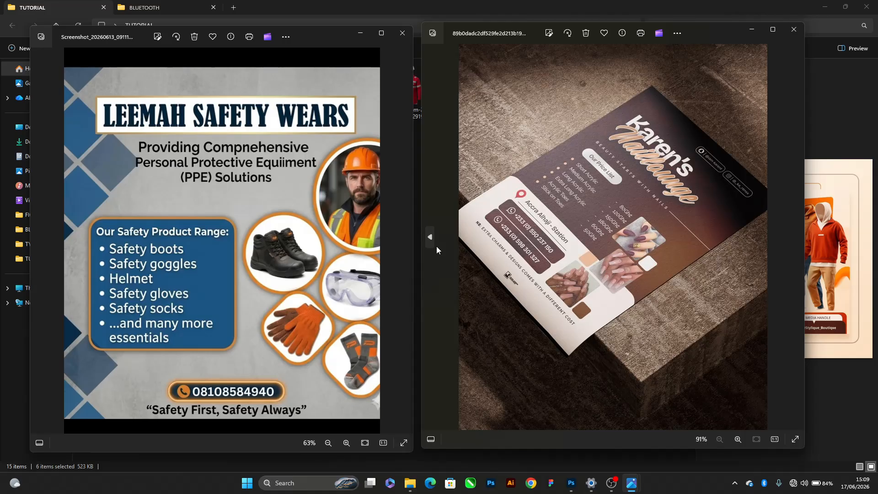
click(436, 246)
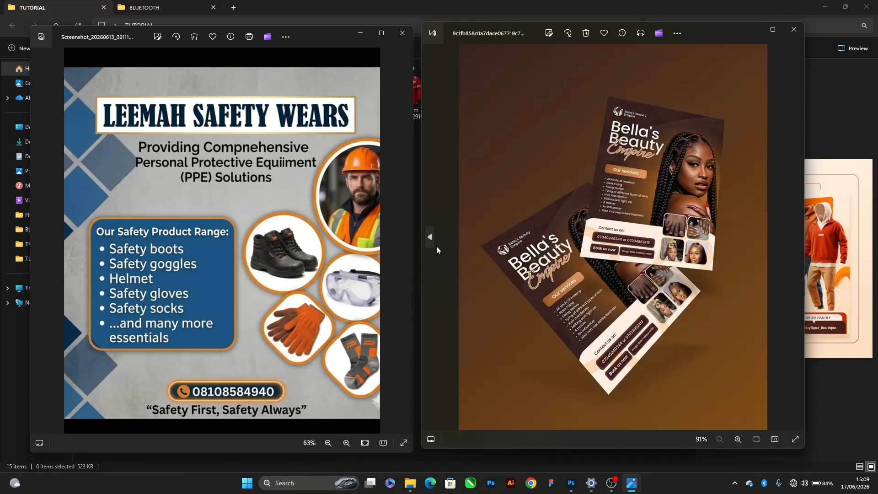
click(437, 246)
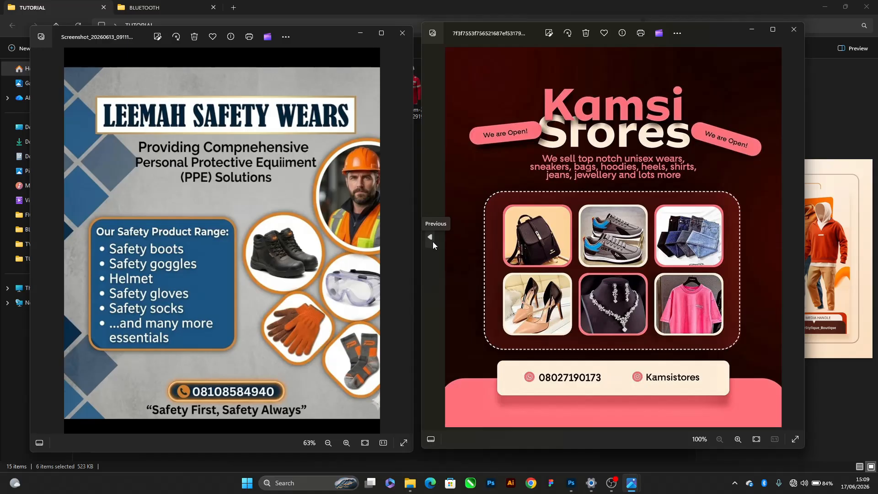
click(433, 241)
click(433, 242)
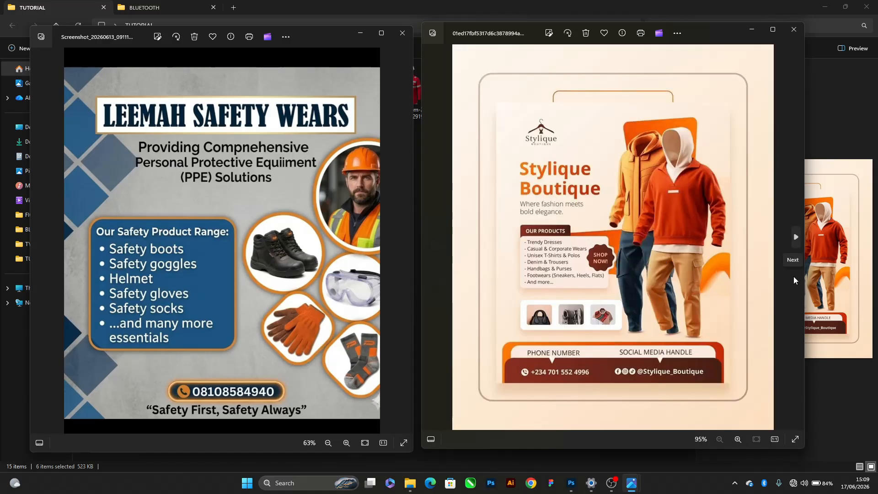
key(Right)
key(Right)
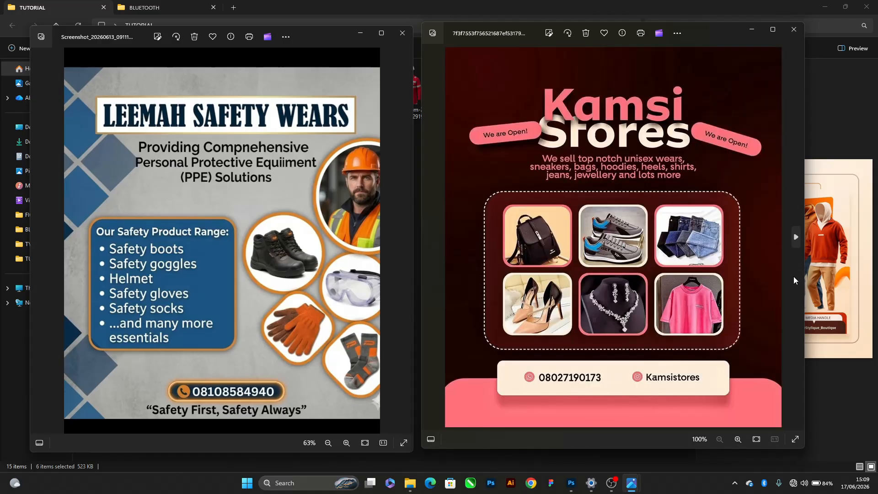
key(Right)
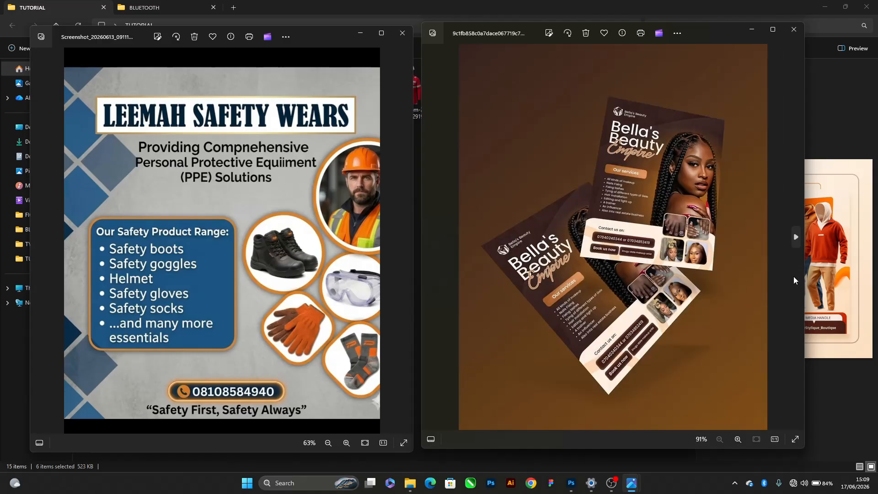
key(Right)
key(Right)
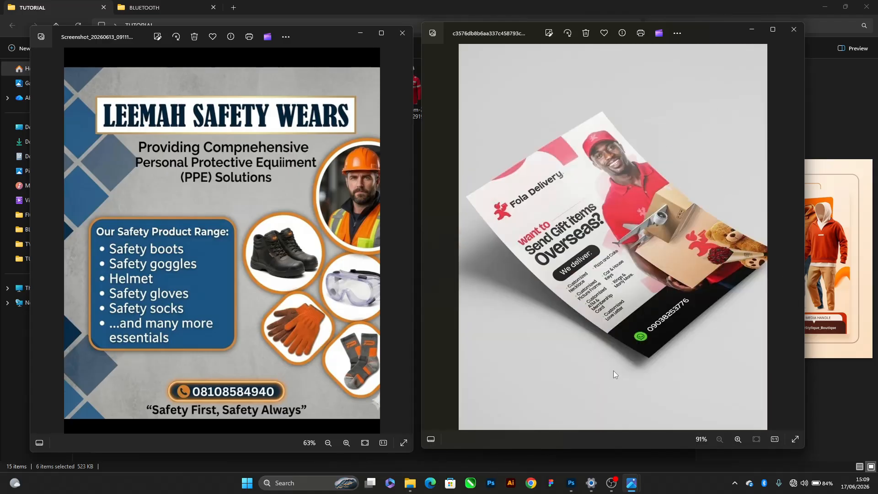
Switch to Photoshop and start a new document measured in pixels, 1080 wide by 1350 high
key(alt+Tab)
click(655, 188)
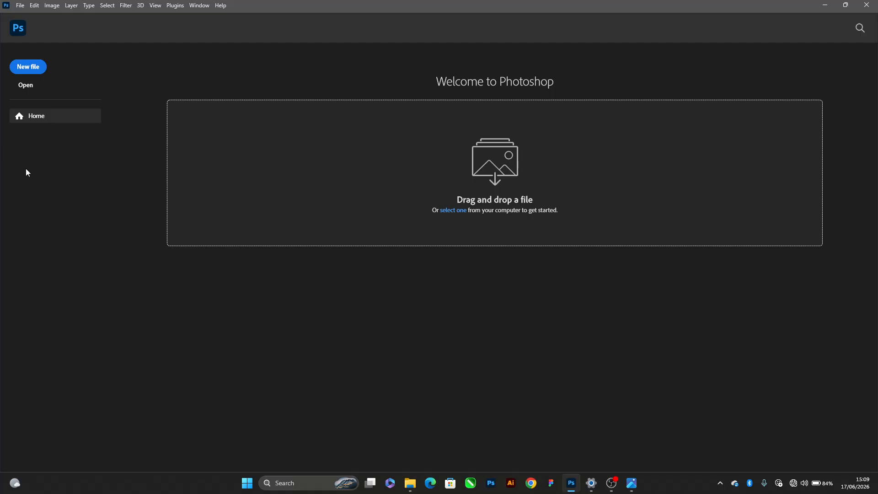
click(28, 65)
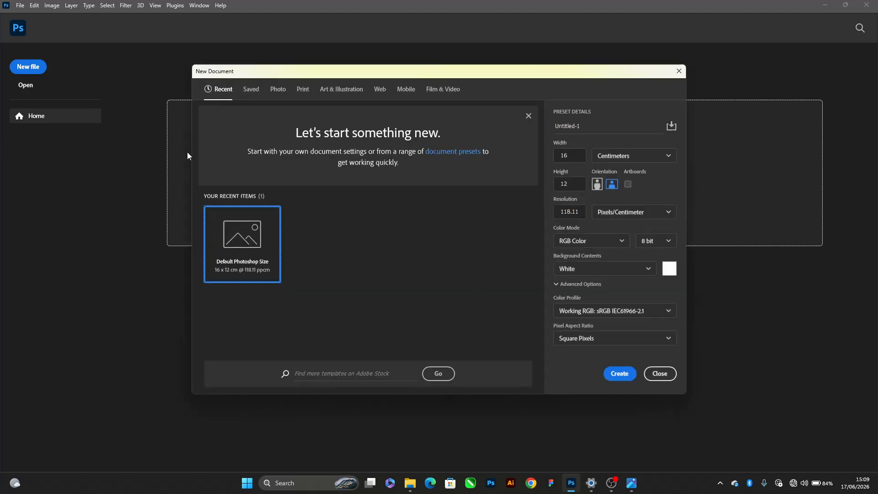
click(631, 157)
click(608, 173)
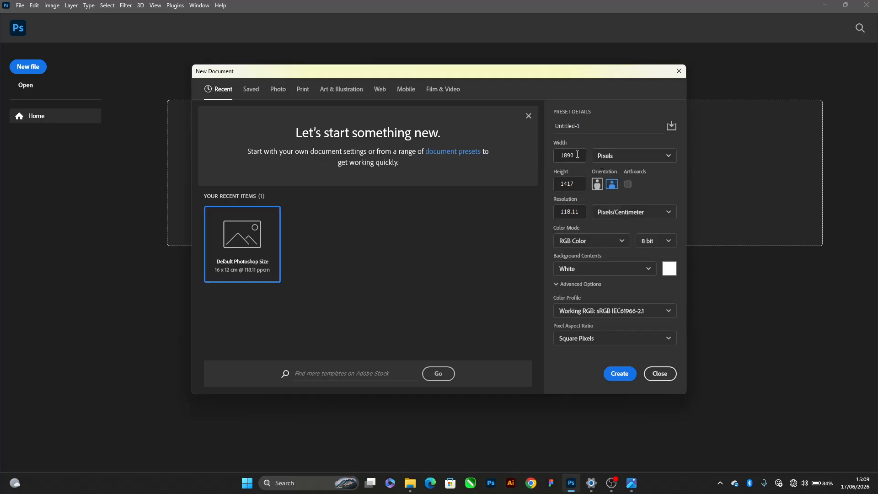
double_click(557, 155)
text(1080)
key(Tab)
text(1350)
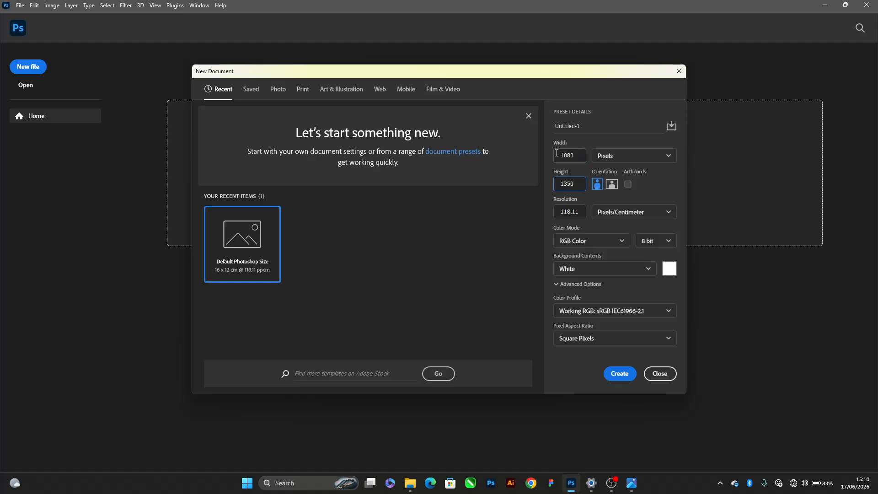
Set the resolution to 300 pixels/centimeter, enable artboards, create the document and activate the Move tool
key(Tab)
text(300)
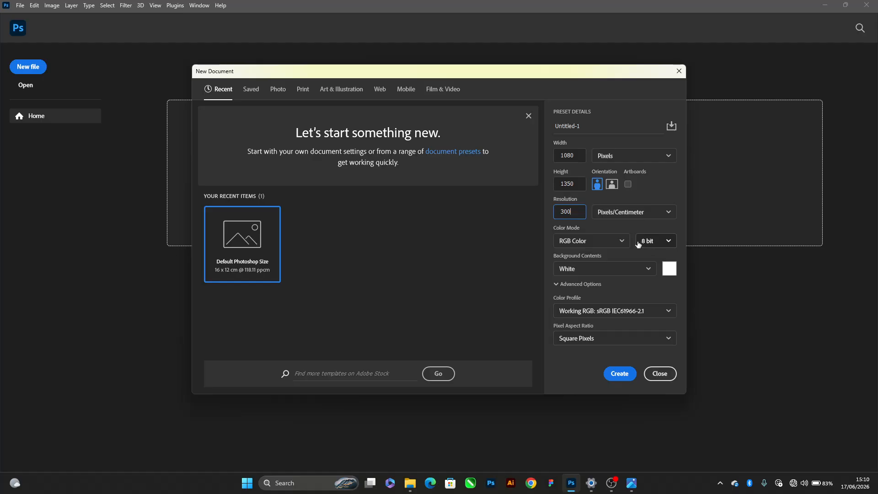
click(628, 184)
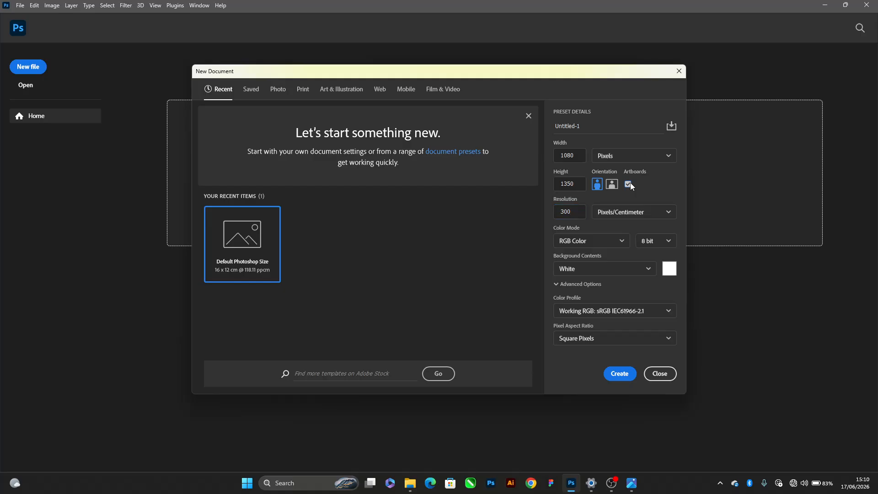
click(619, 374)
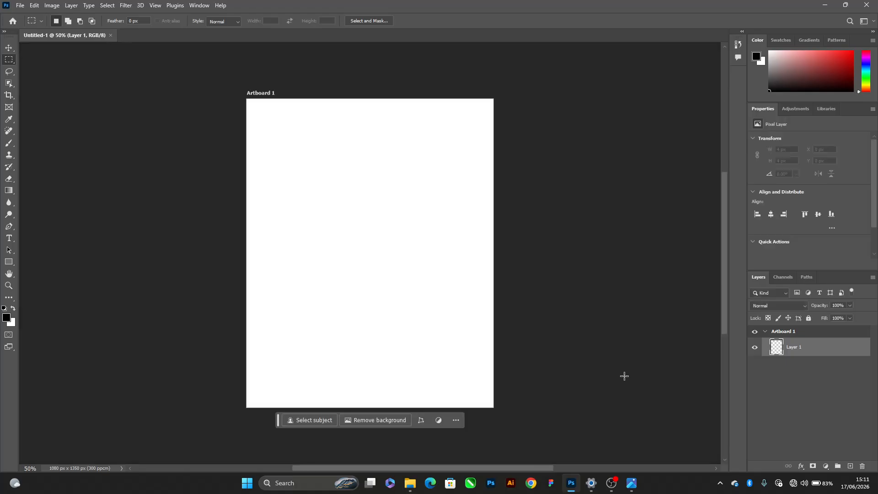
key(v)
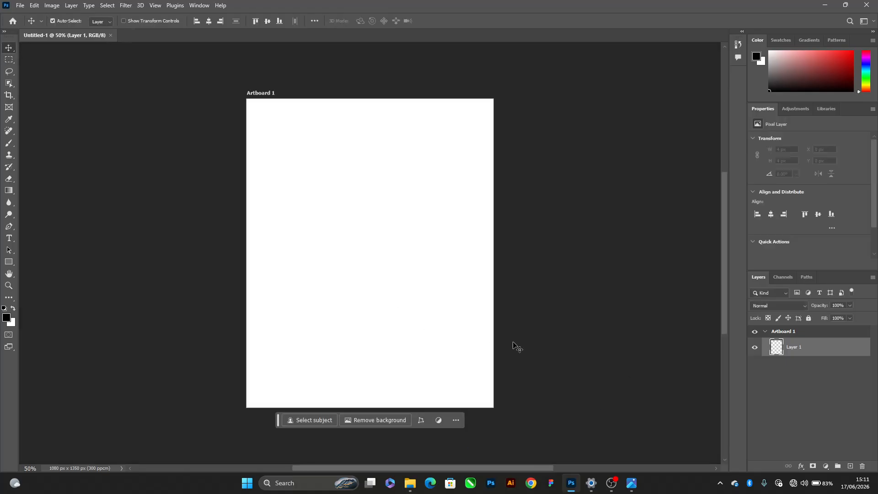
Check the original Leemah Safety Wears flyer and draw a black rectangle about 1114 x 138 px across the artboard's bottom edge
key(alt+Tab)
click(487, 218)
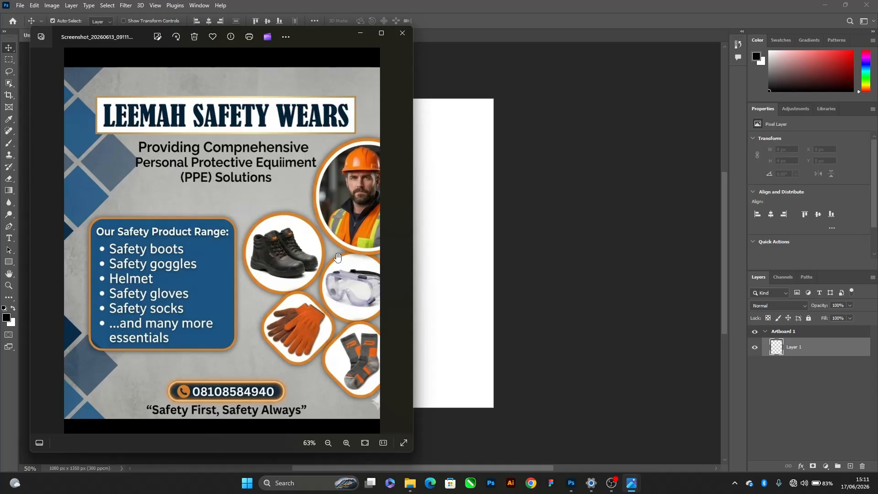
click(399, 1)
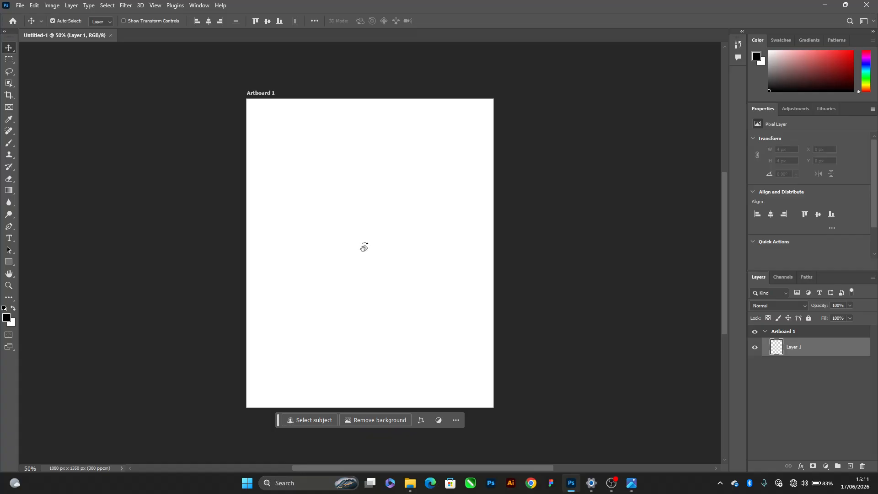
key(r)
click(8, 266)
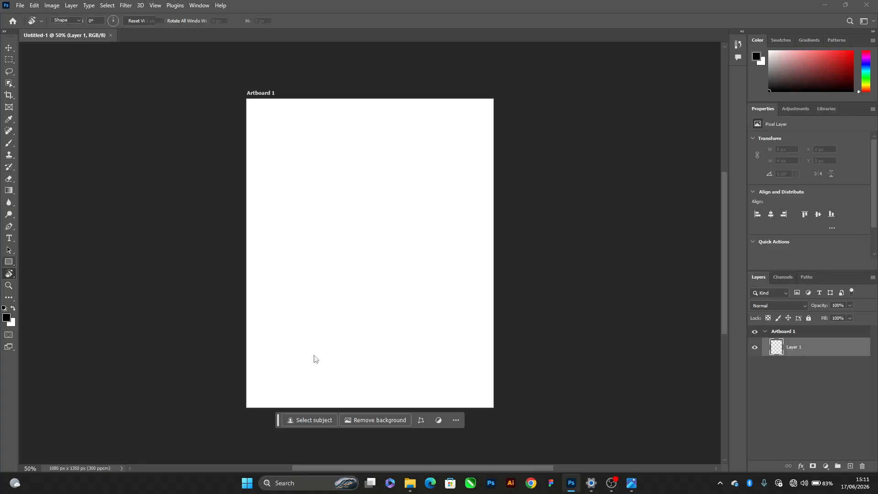
click(377, 271)
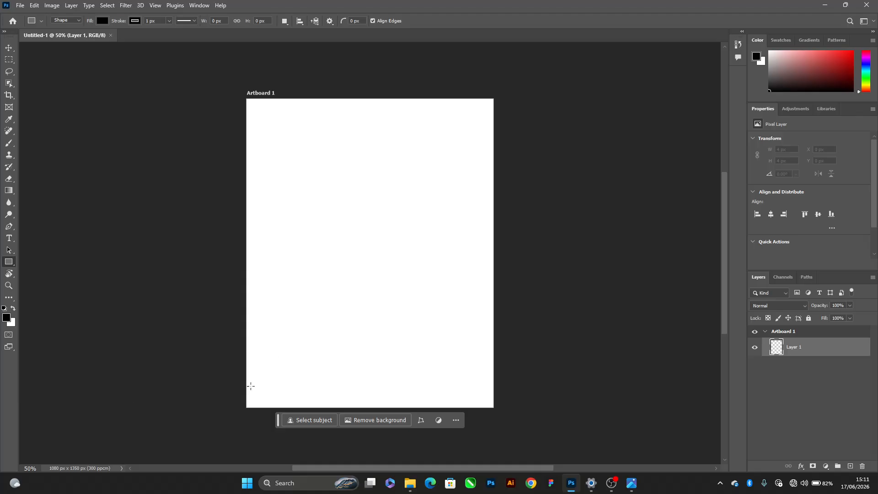
drag(241, 380, 497, 411)
key(v)
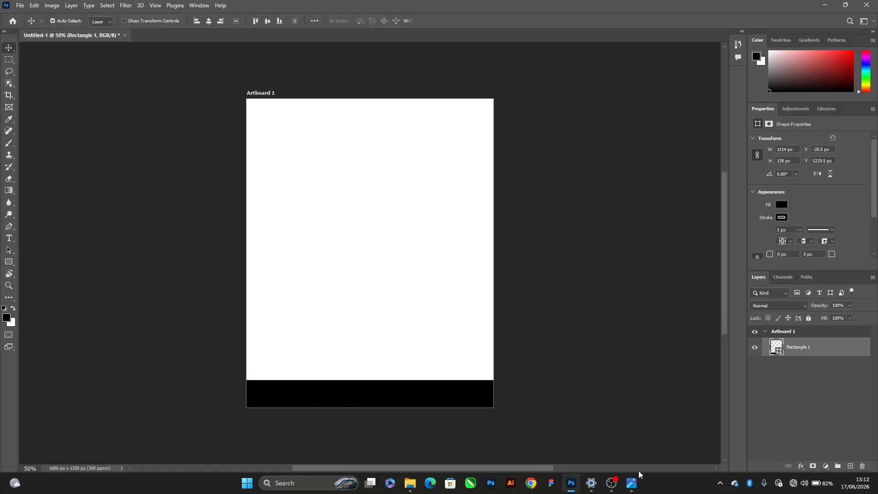
Look through the Fola Delivery, Karen's Naillounge, Bella's Beauty Empire and Kamsi Stores reference flyers, examining how their footers are laid out
mouse_move(632, 484)
click(650, 430)
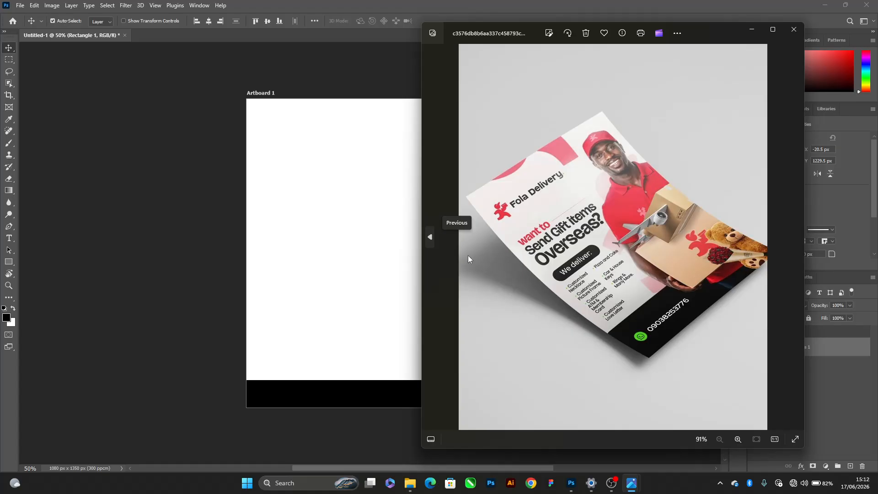
click(438, 264)
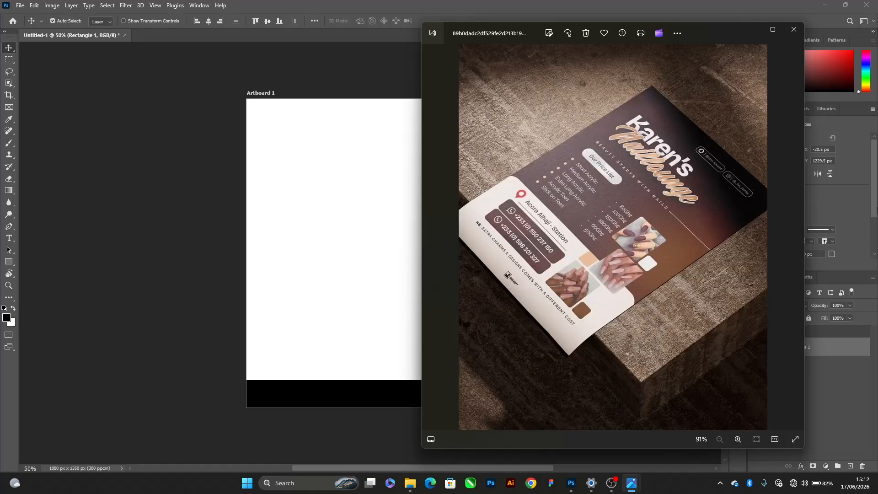
click(795, 238)
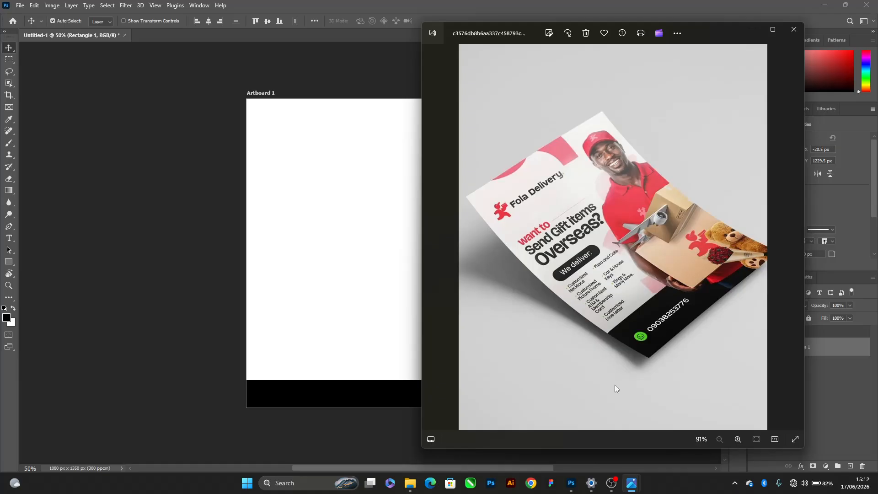
click(437, 291)
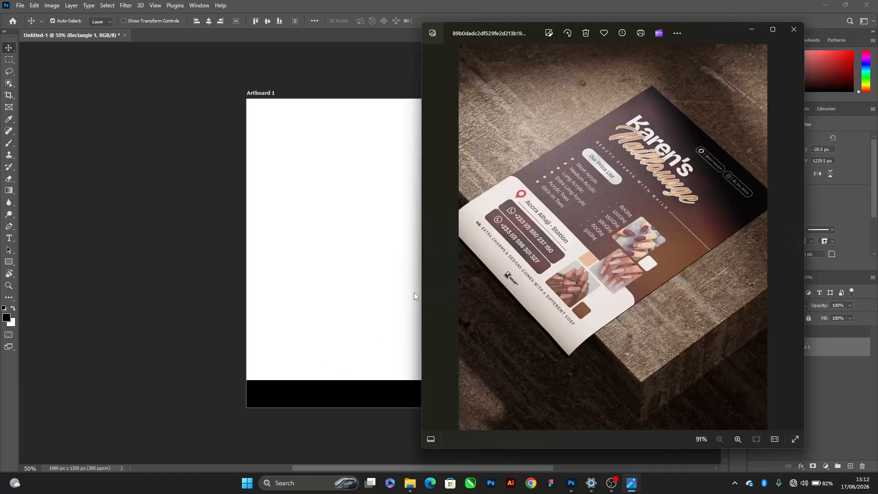
click(442, 296)
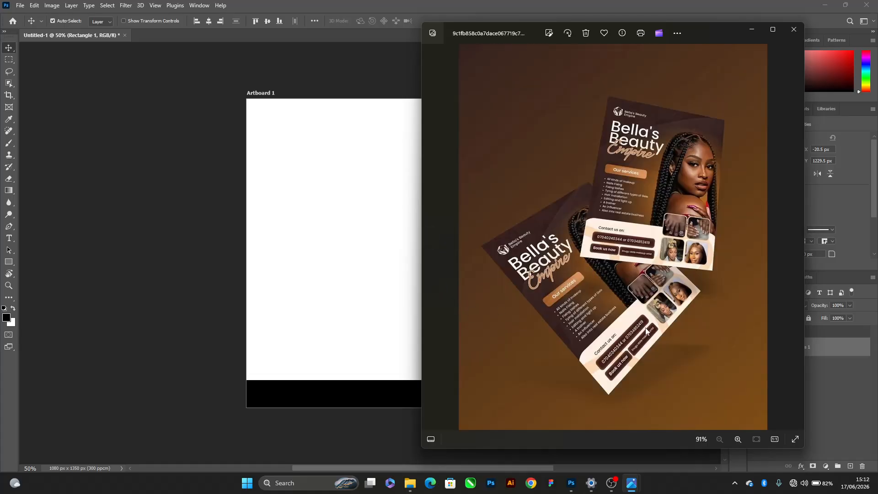
click(439, 328)
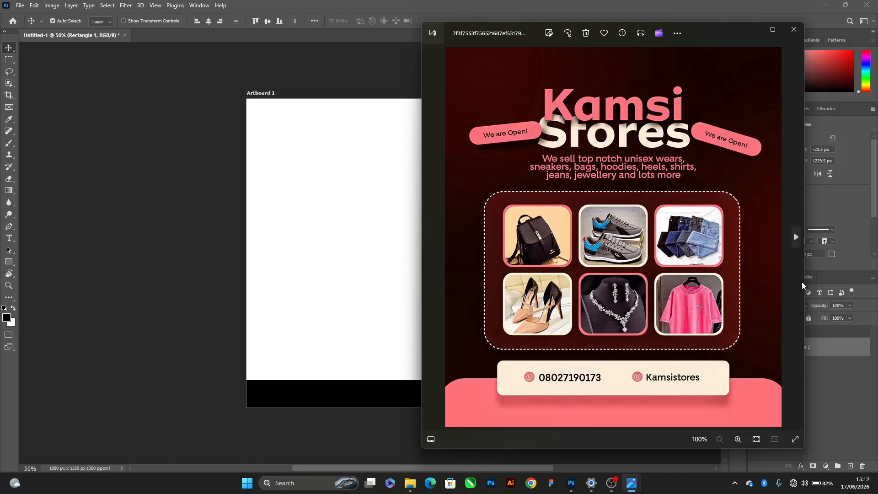
click(410, 4)
key(alt+Tab)
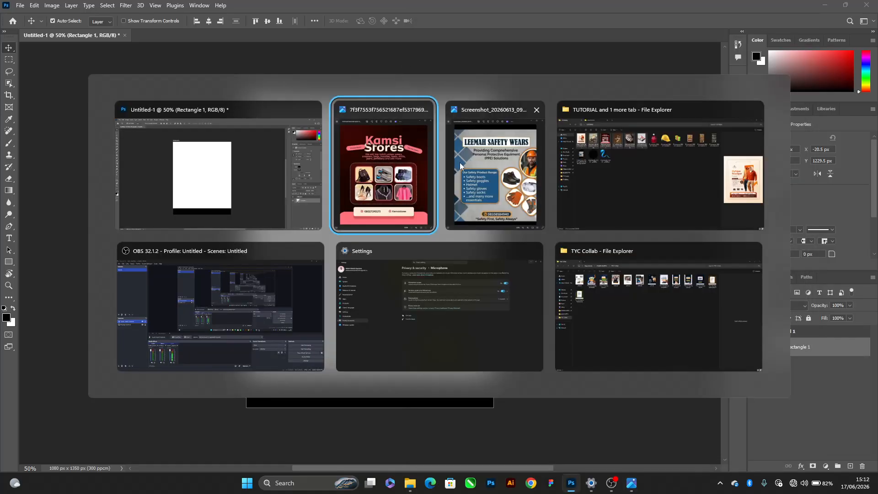
key(alt+Tab)
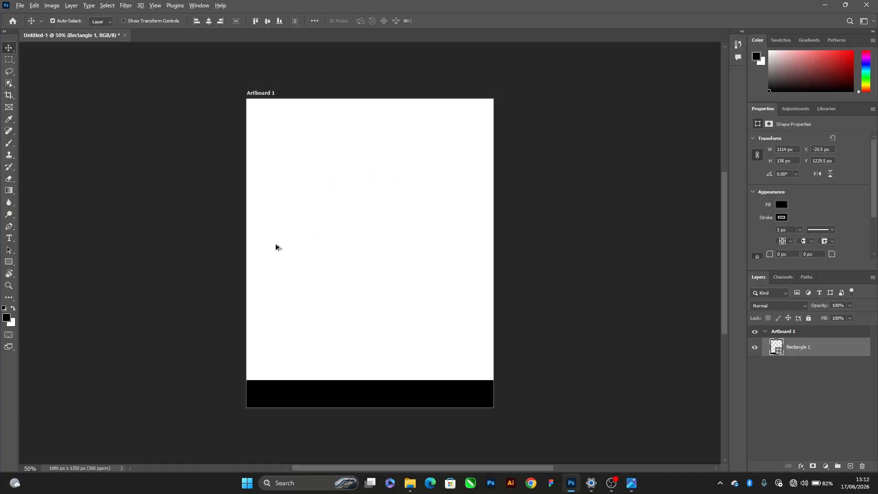
Show the transform controls, center the black rectangle horizontally and align it to the artboard's bottom edge
scroll(276, 247, up, 1)
scroll(316, 253, down, 1)
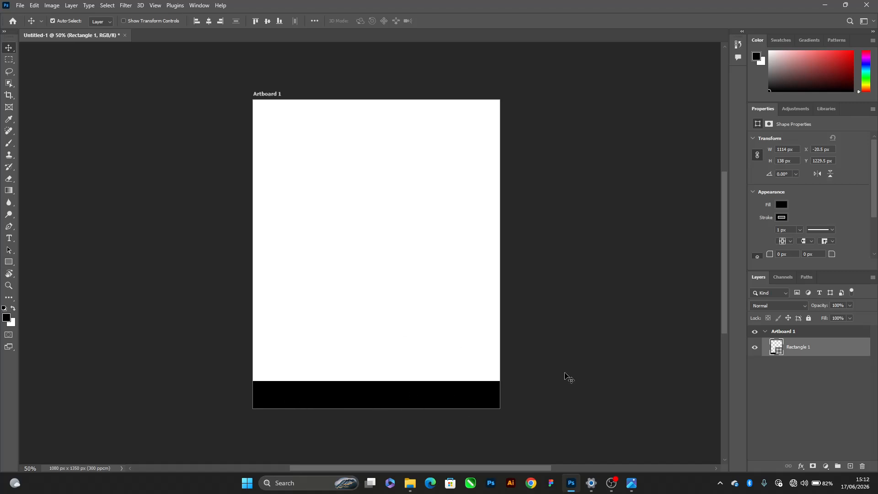
click(124, 21)
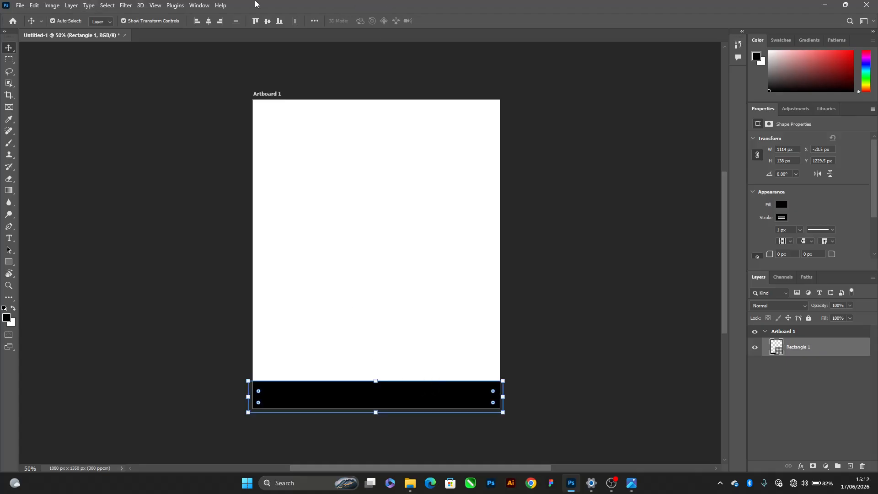
click(209, 21)
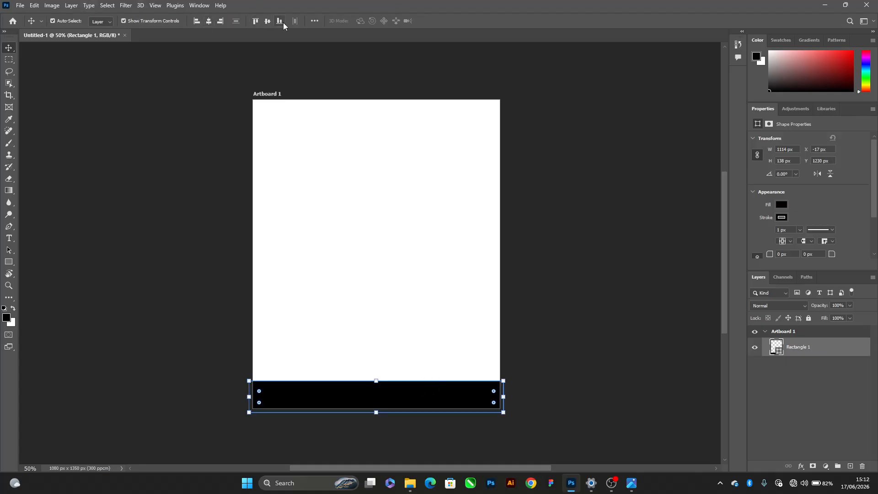
click(280, 21)
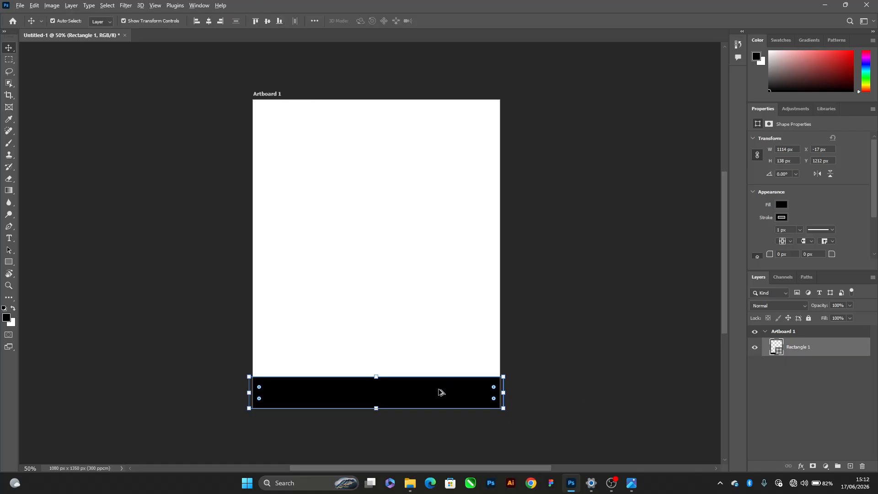
Duplicate the black rectangle slightly higher, remove the copy's stroke and fill it with gray #636363
drag(441, 391, 458, 381)
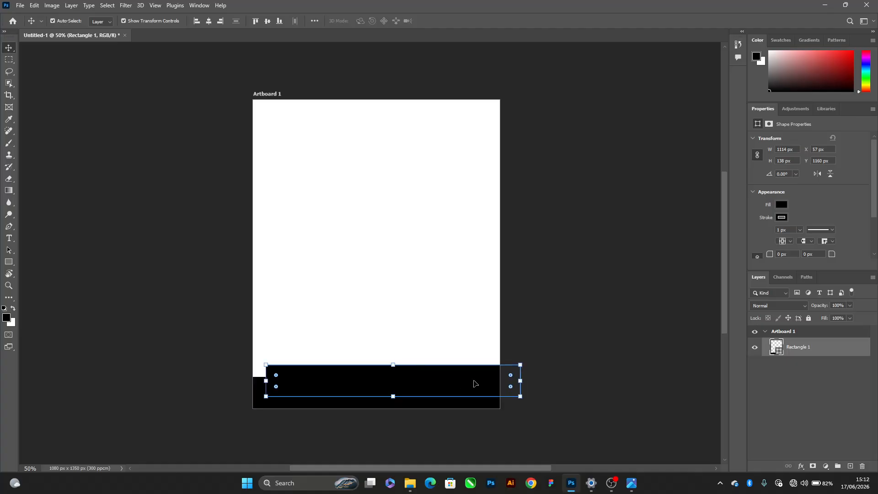
click(785, 219)
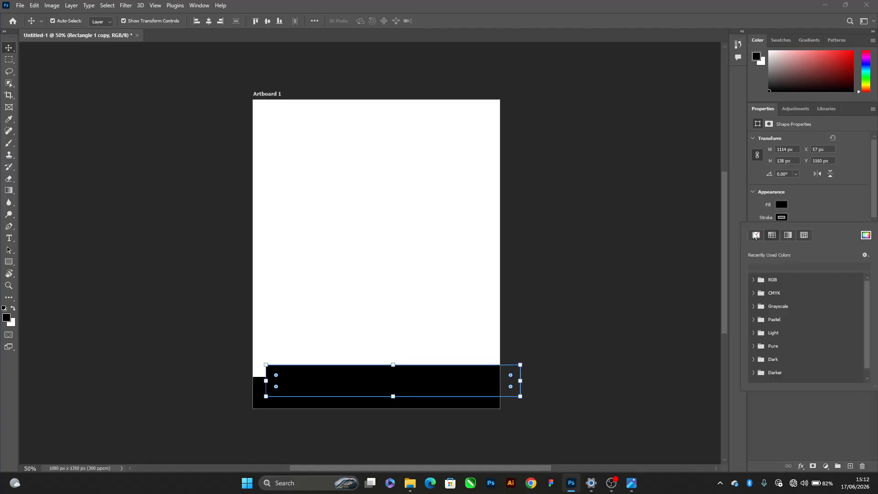
click(755, 236)
click(782, 205)
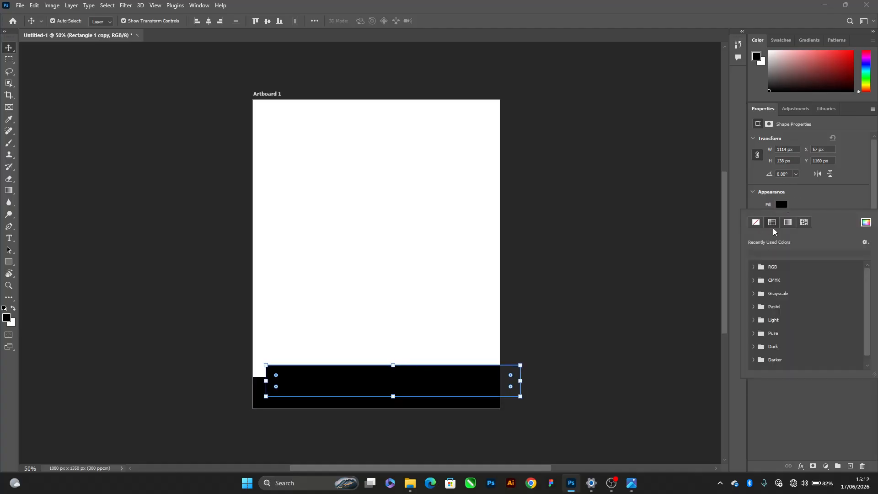
click(866, 223)
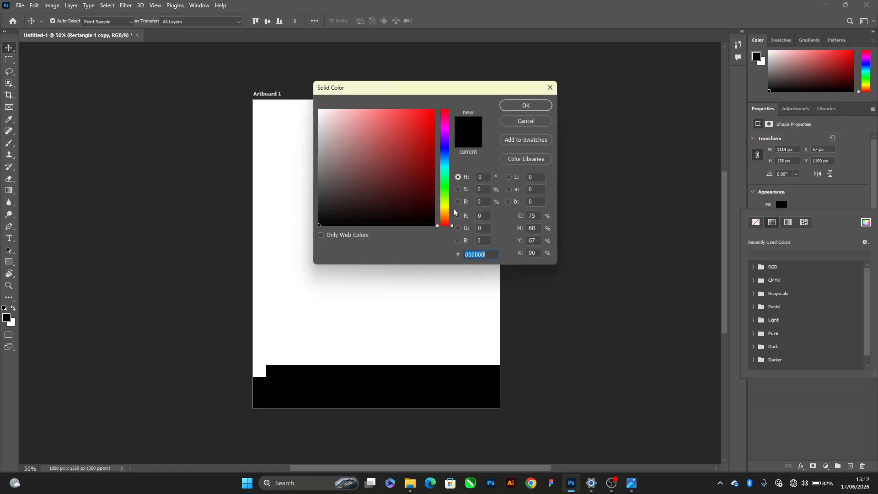
drag(337, 172, 290, 181)
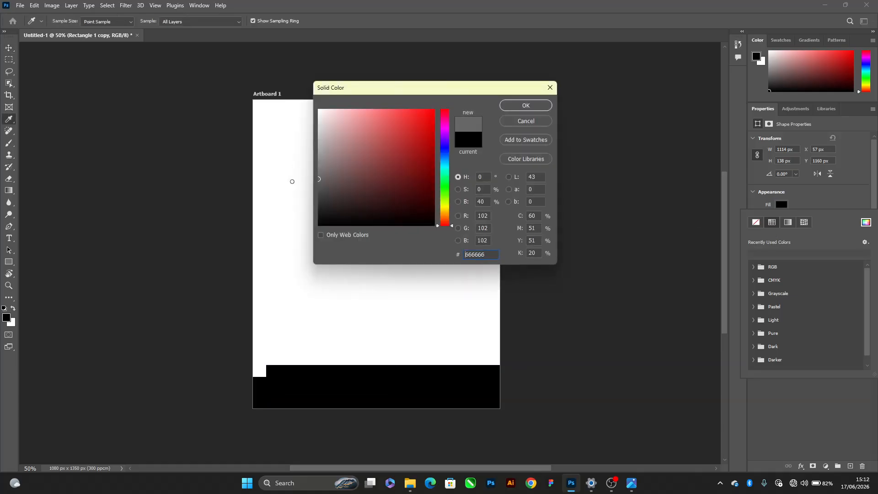
click(547, 106)
Shrink the gray bar to about 790 x 98 px and place it across the black band's upper edge, following the Kamsi Stores reference
click(521, 381)
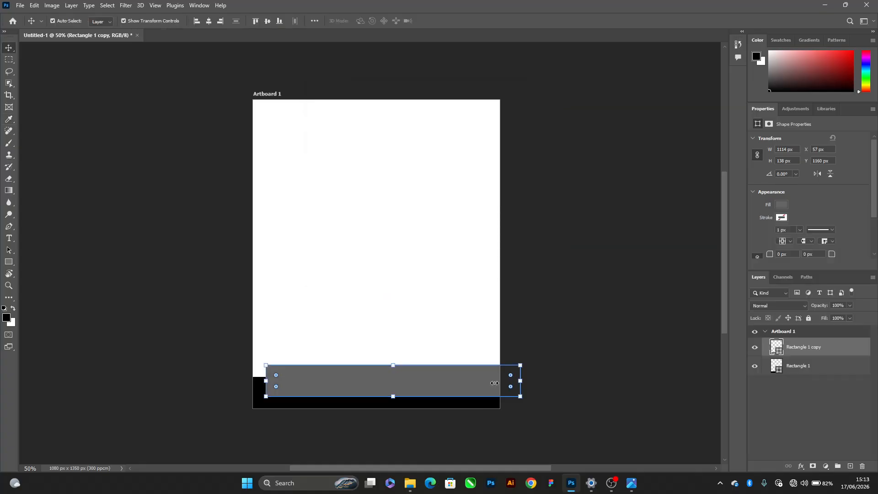
drag(521, 382, 447, 383)
key(Return)
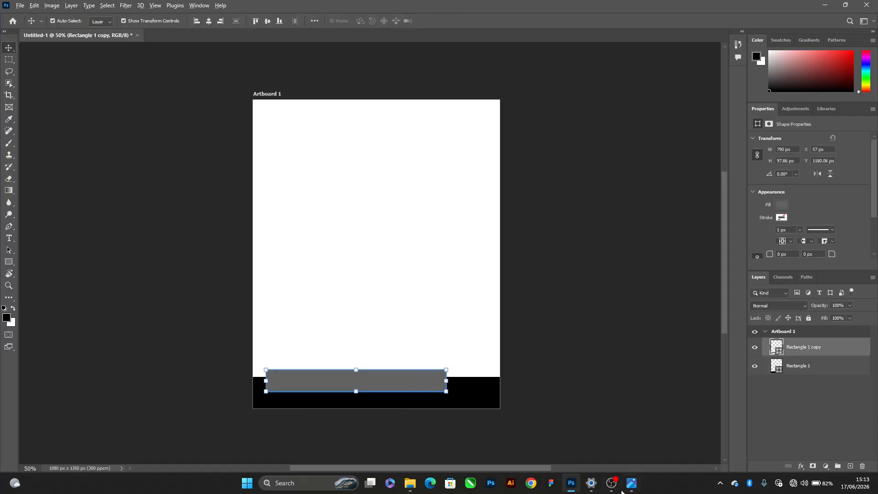
key(alt+Tab)
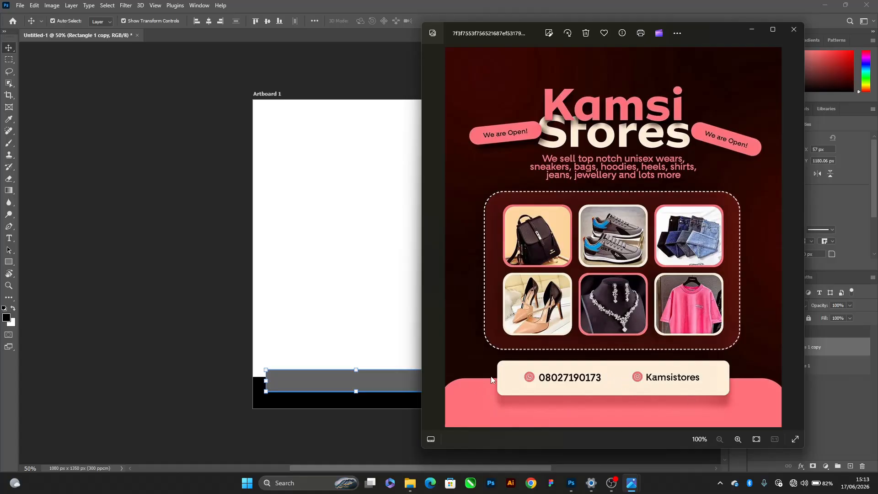
key(alt+Tab)
scroll(408, 406, up, 2)
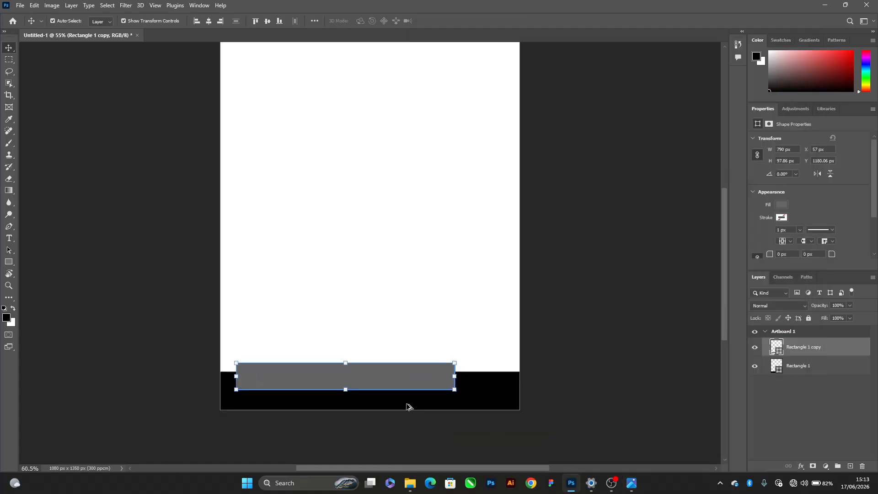
mouse_move(388, 386)
mouse_down()
mouse_move(408, 374)
mouse_move(405, 382)
mouse_up()
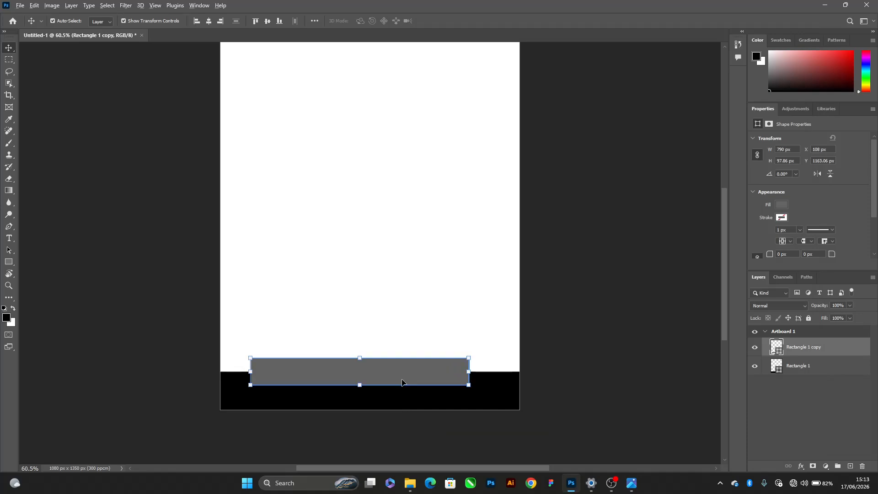
Recheck the original flyer, narrow the gray bar to about 678 px, shift it toward the artboard's middle and nudge it slightly up
key(alt+Tab)
click(517, 161)
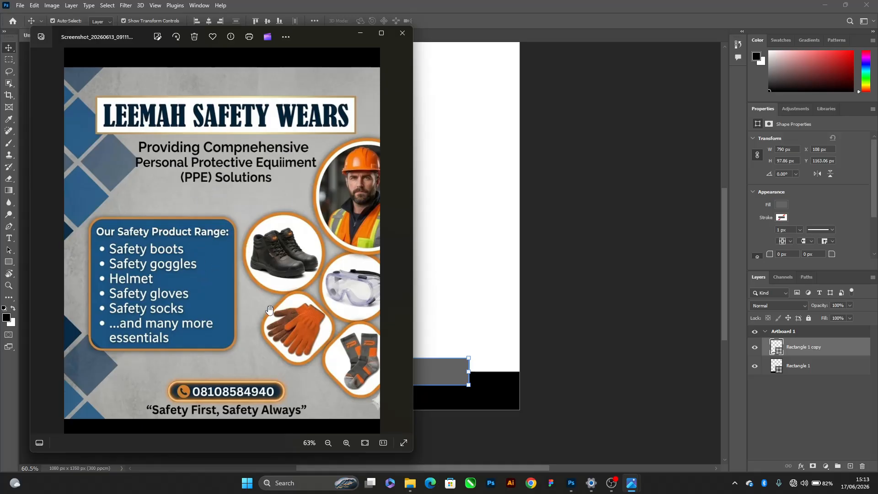
click(464, 360)
drag(389, 372, 393, 374)
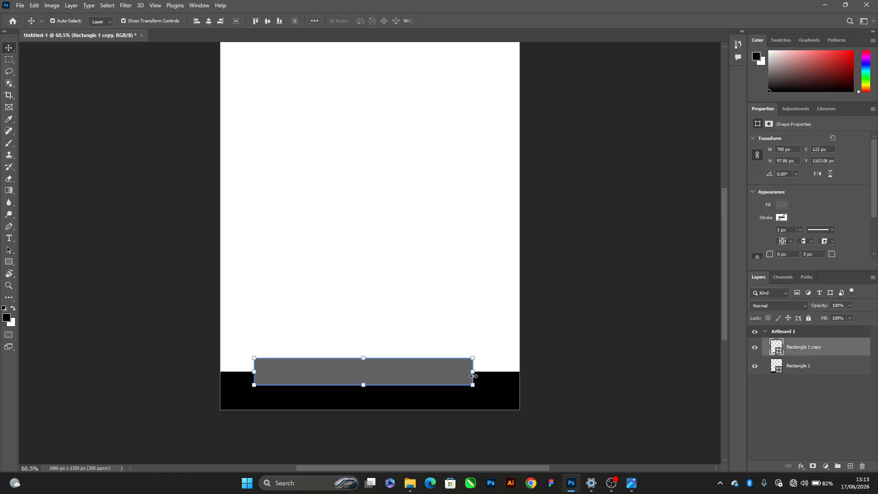
drag(474, 376, 387, 371)
key(ctrl+z)
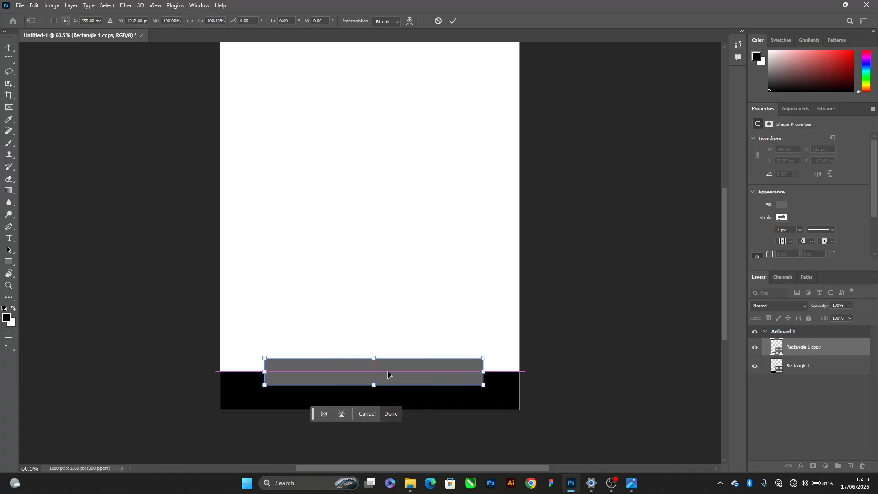
mouse_move(484, 370)
mouse_down()
mouse_move(454, 366)
mouse_move(468, 366)
mouse_up()
key(Return)
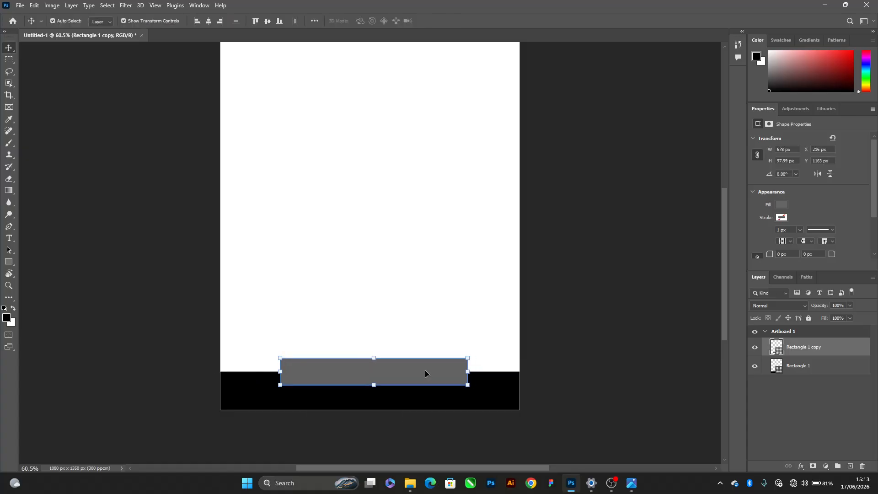
key(shift+Up)
click(303, 137)
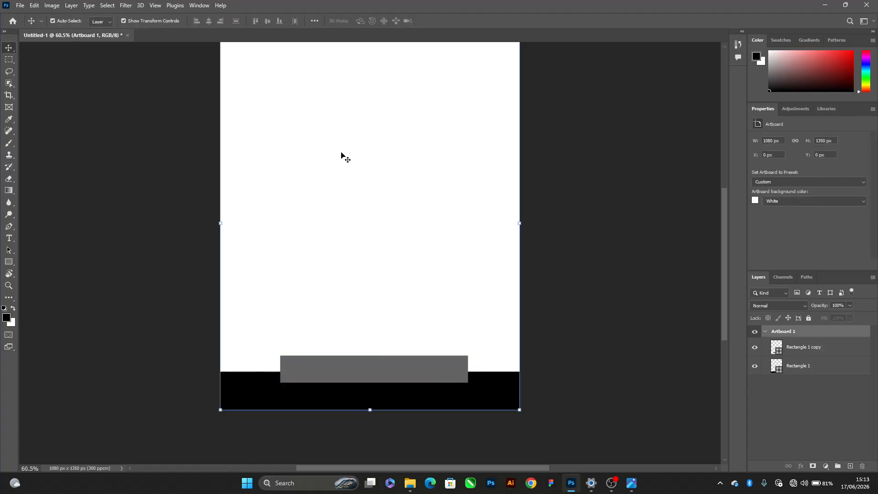
Recheck the original flyer's slogan and add a text layer on the blank artboard area, set in Neurial Grotesk Medium Italic
key(alt+Tab)
click(340, 159)
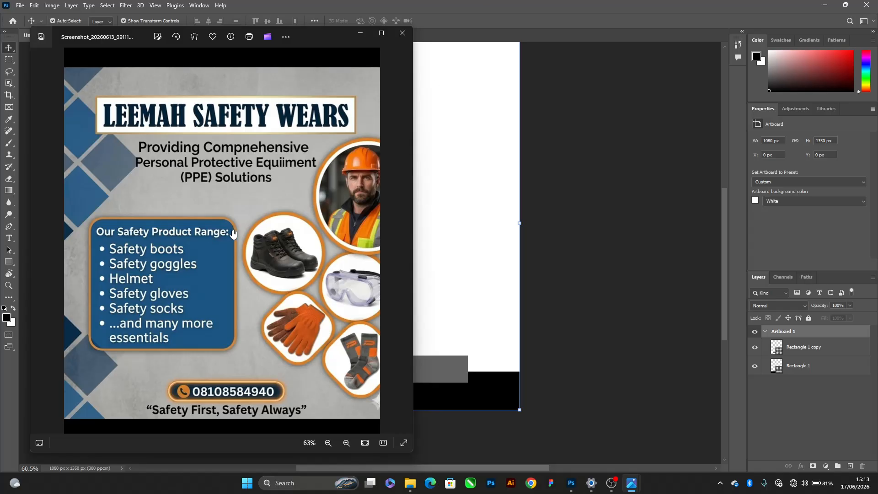
click(360, 33)
click(9, 239)
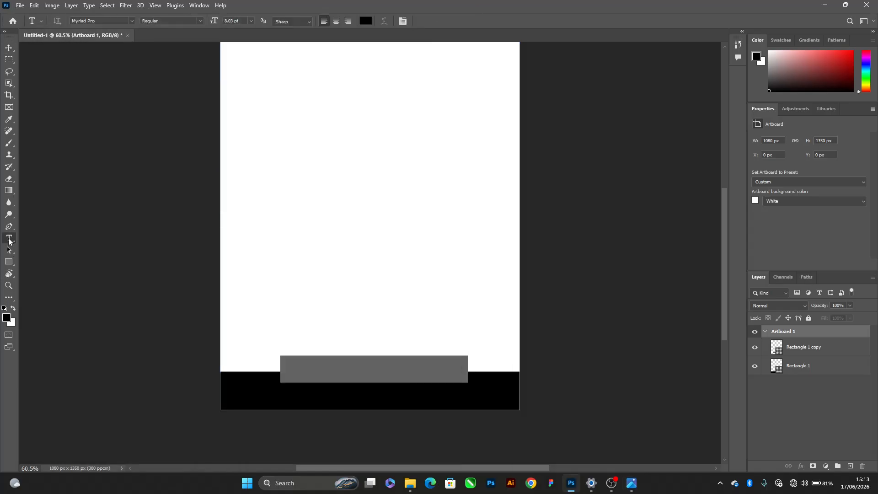
click(372, 179)
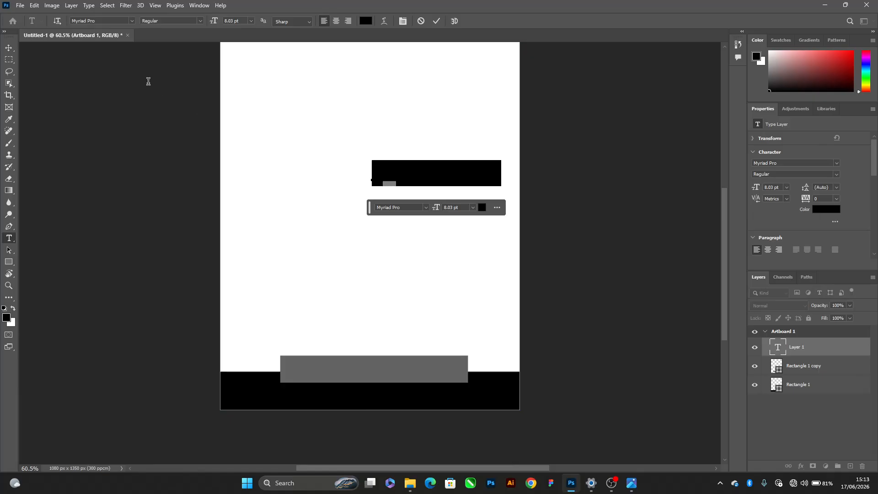
click(104, 22)
text(NEURT)
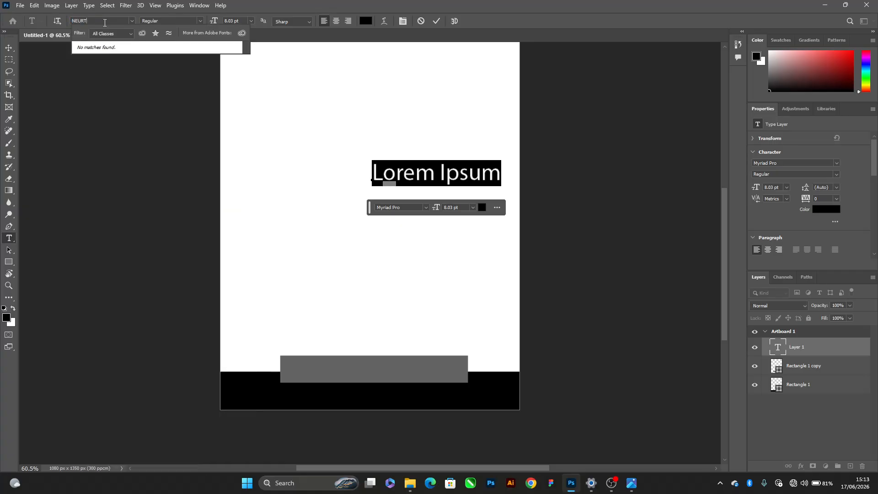
key(BackSpace)
key(BackSpace)
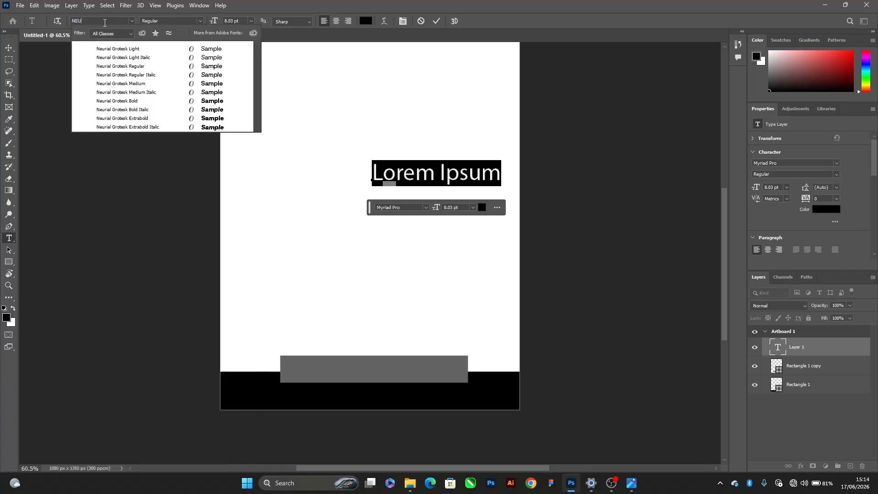
click(133, 92)
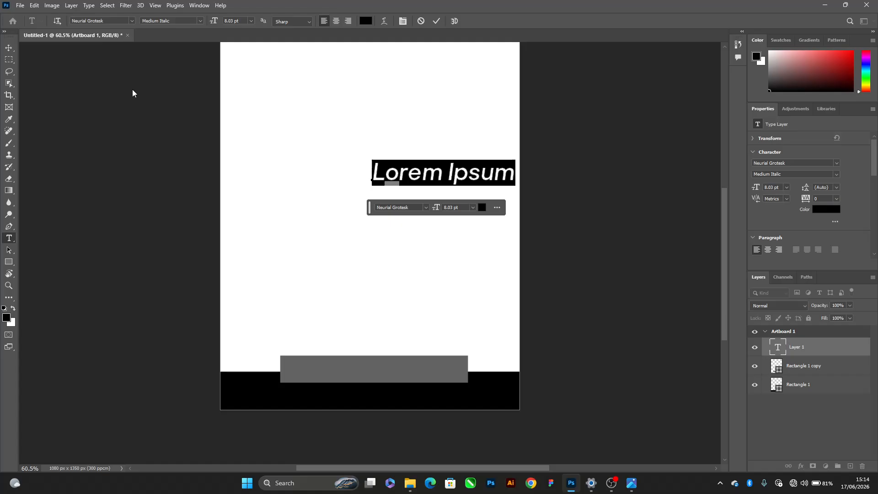
Move the placeholder text toward the artboard's middle and delete all of its letters before the final "m"
drag(472, 170, 403, 175)
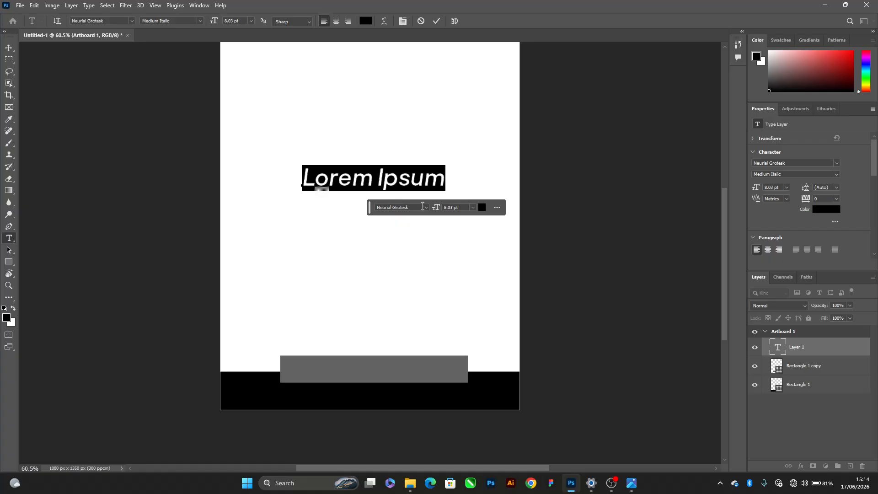
click(414, 184)
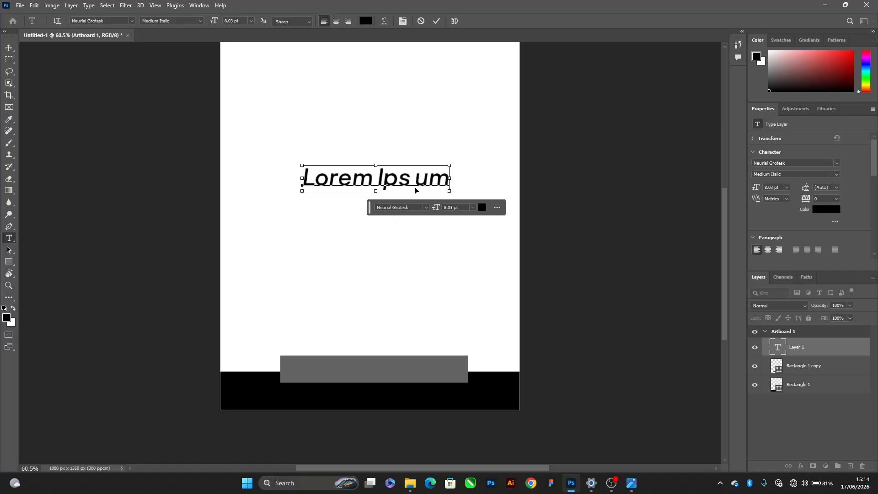
double_click(416, 184)
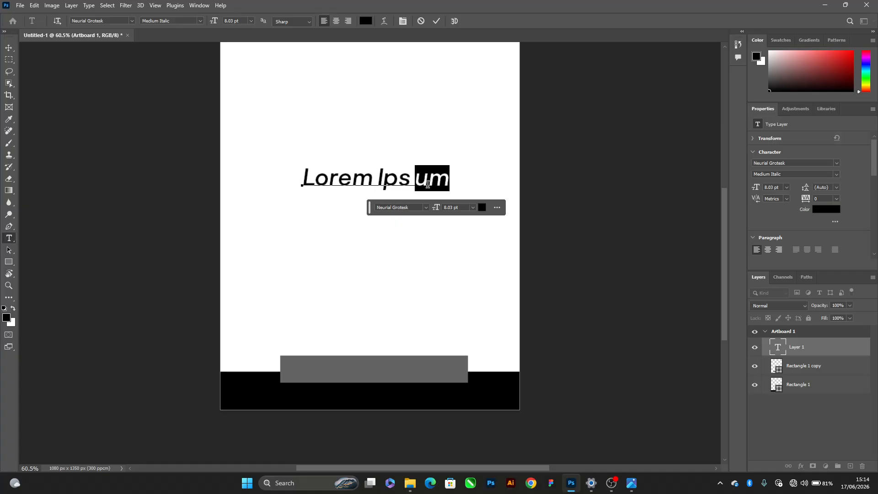
key(ctrl+Return)
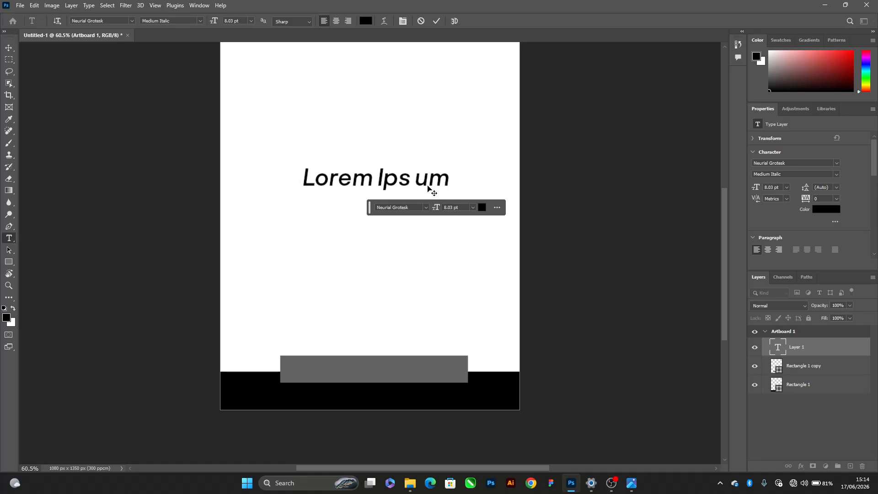
click(430, 185)
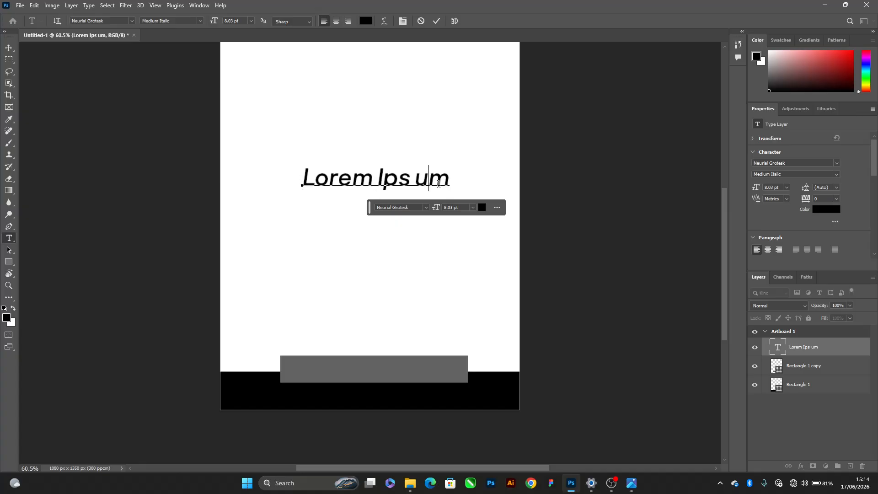
key(BackSpace)
key(BackSpace)
key(BackSpace)
key(BackSpace)
key(BackSpace)
key(BackSpace)
key(BackSpace)
key(BackSpace)
key(BackSpace)
key(BackSpace)
key(BackSpace)
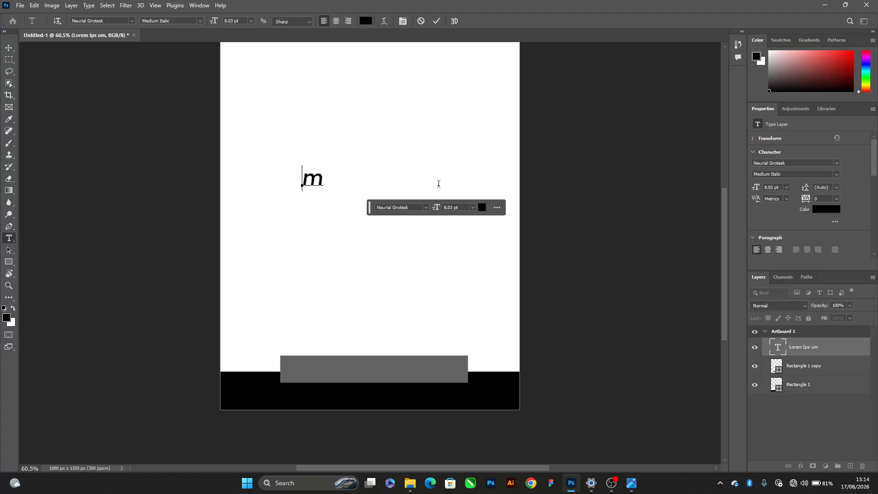
click(438, 185)
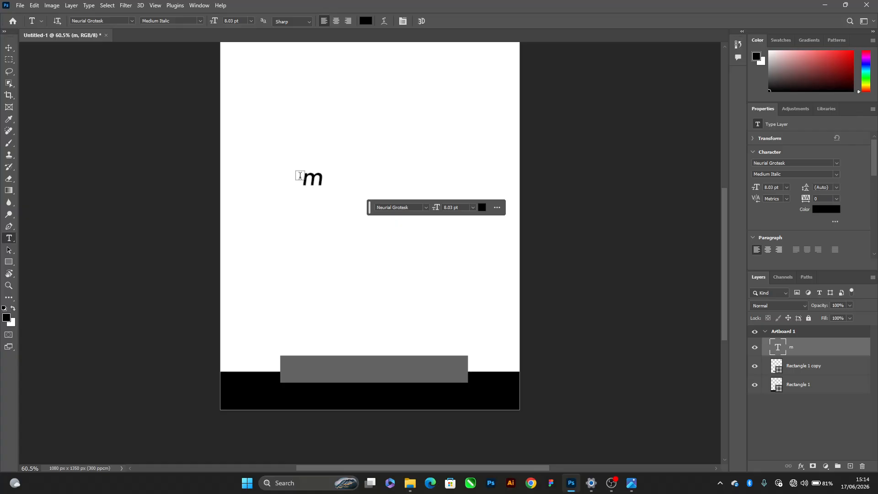
click(7, 44)
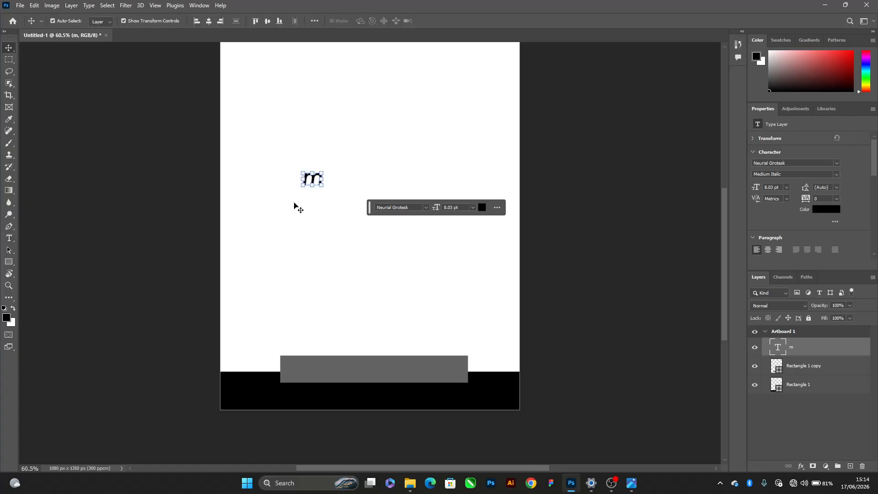
Replace the placeholder text with the slogan "... safety first, safety always"
scroll(311, 189, up, 3)
double_click(306, 174)
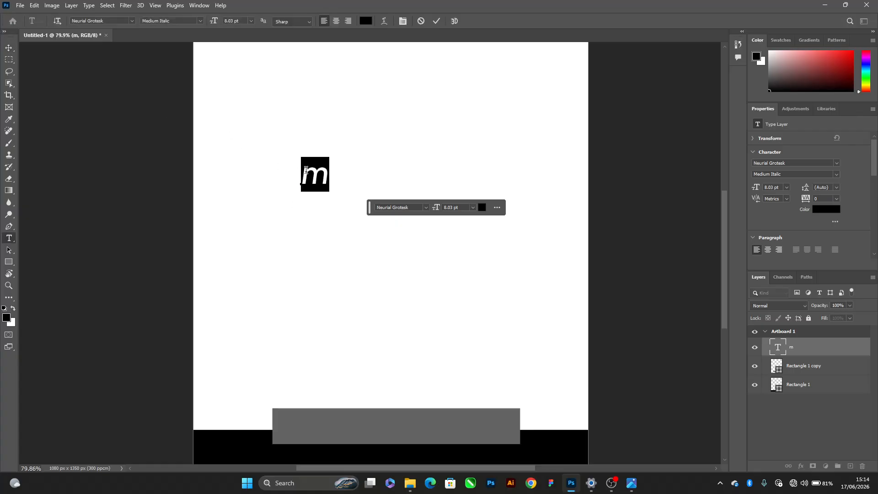
text(MM)
key(ctrl+a)
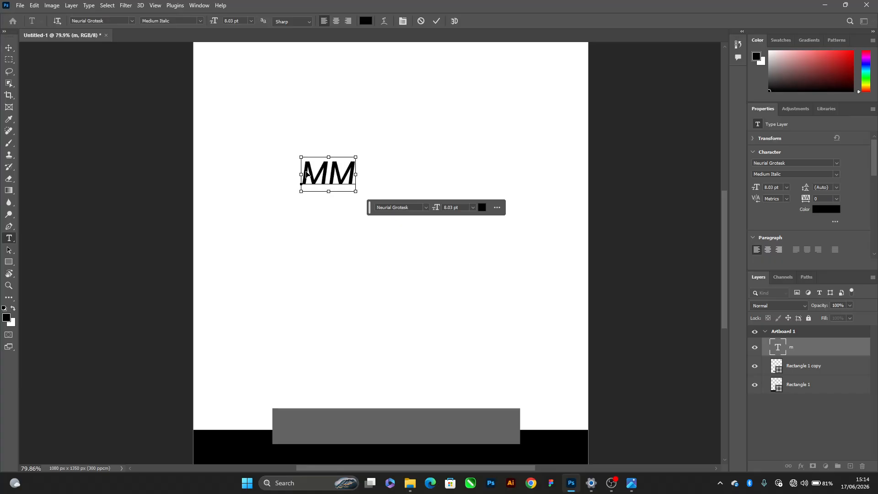
text(...)
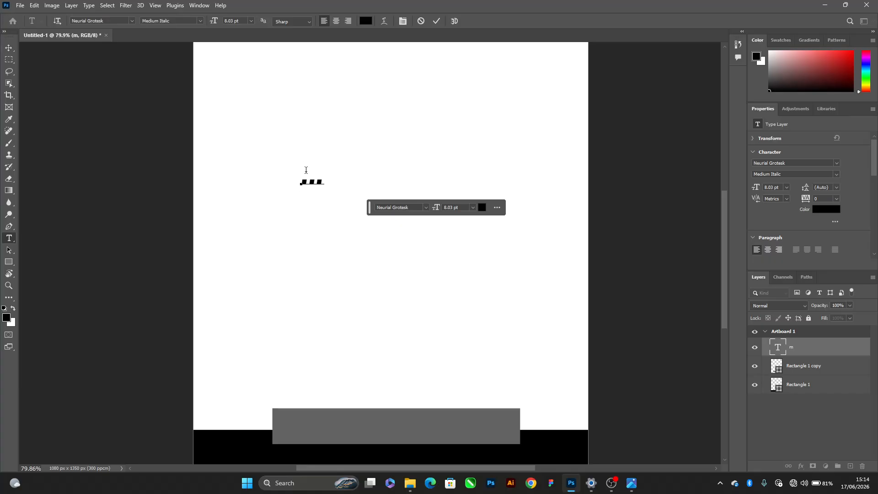
text( safet)
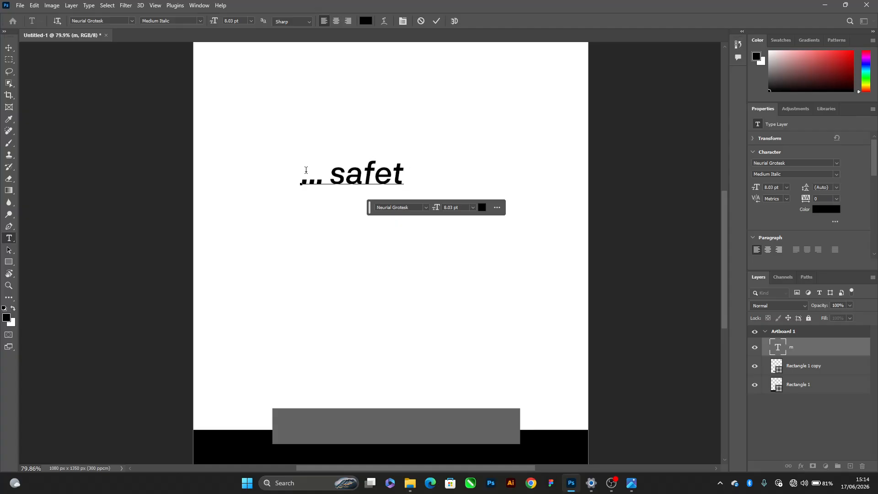
text(y firs)
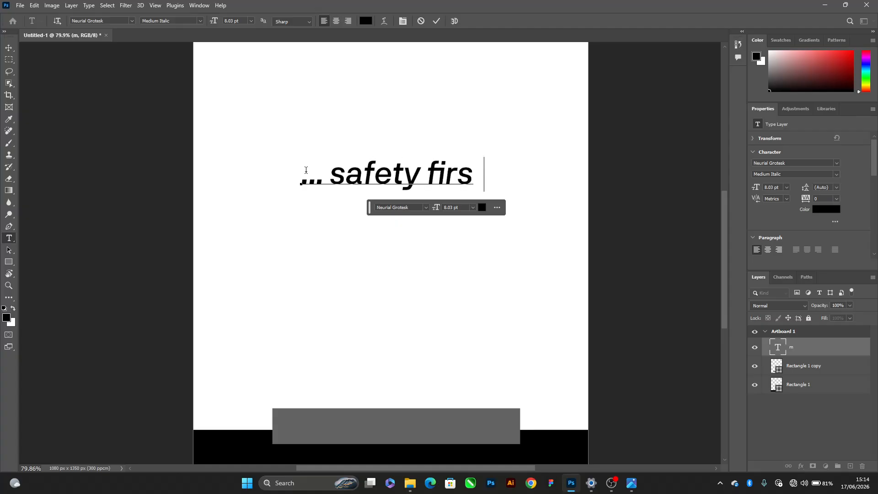
text(t, a)
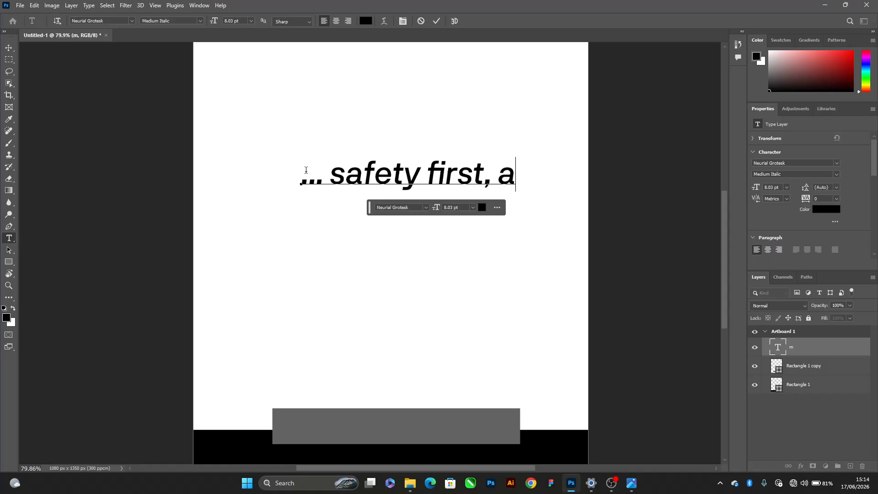
key(BackSpace)
text(safety )
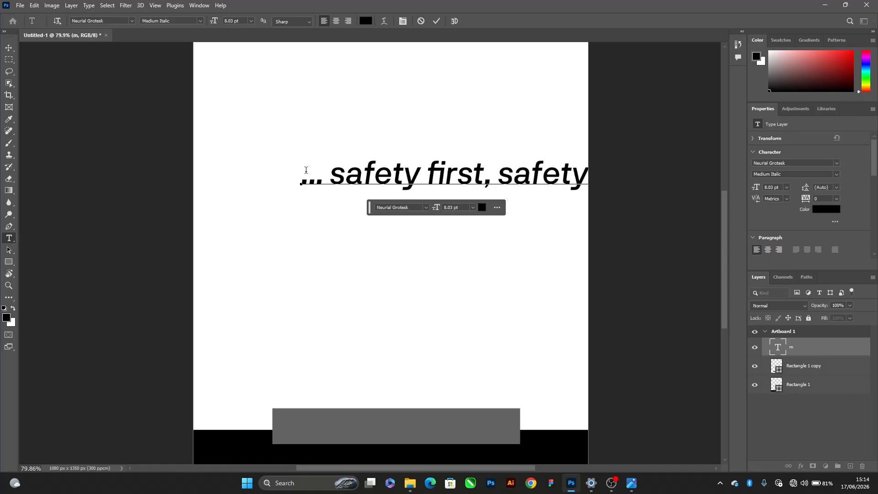
text(always)
key(ctrl+Return)
key(v)
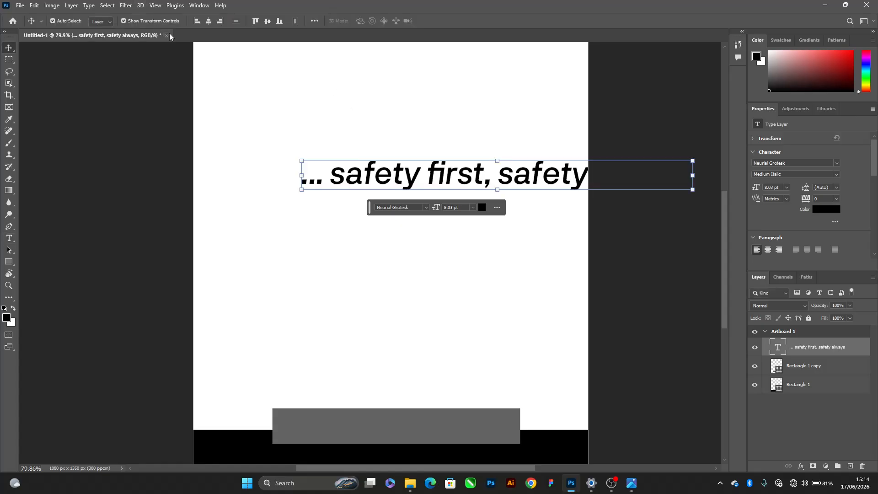
Center the slogan horizontally on the artboard and move it down onto the black footer band
click(208, 20)
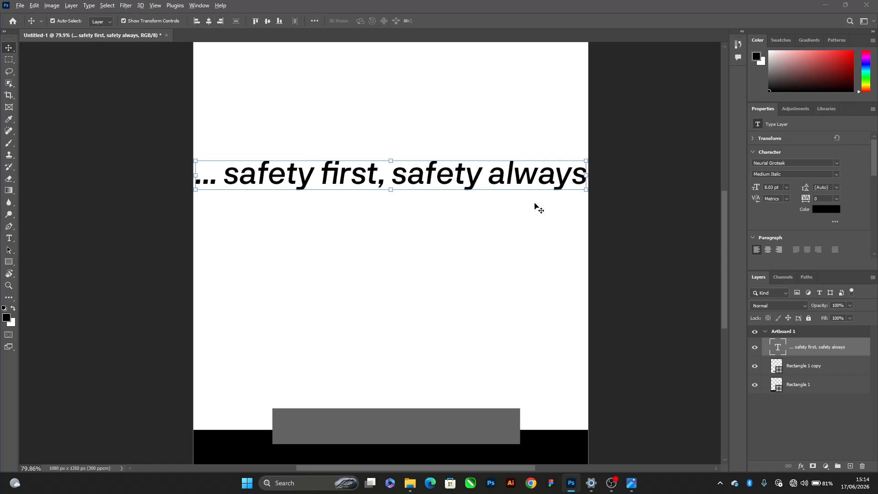
key(alt+Tab)
key(alt+Tab)
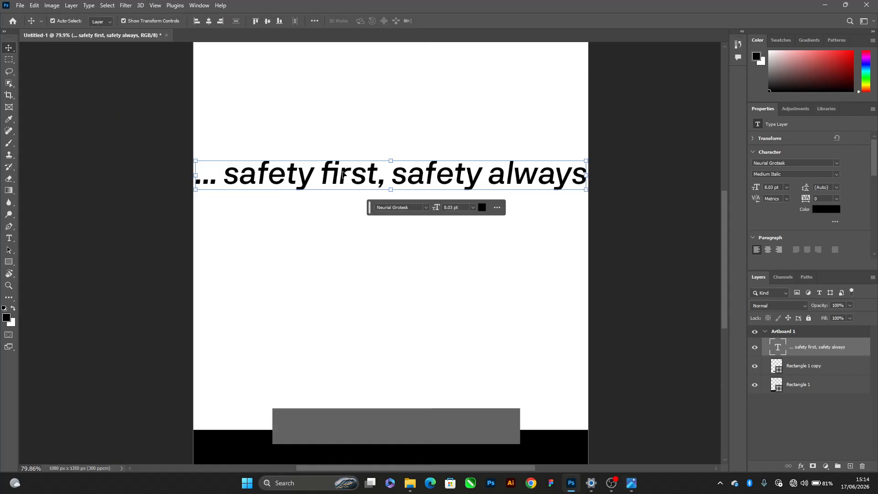
scroll(303, 182, down, 2)
scroll(312, 127, down, 2)
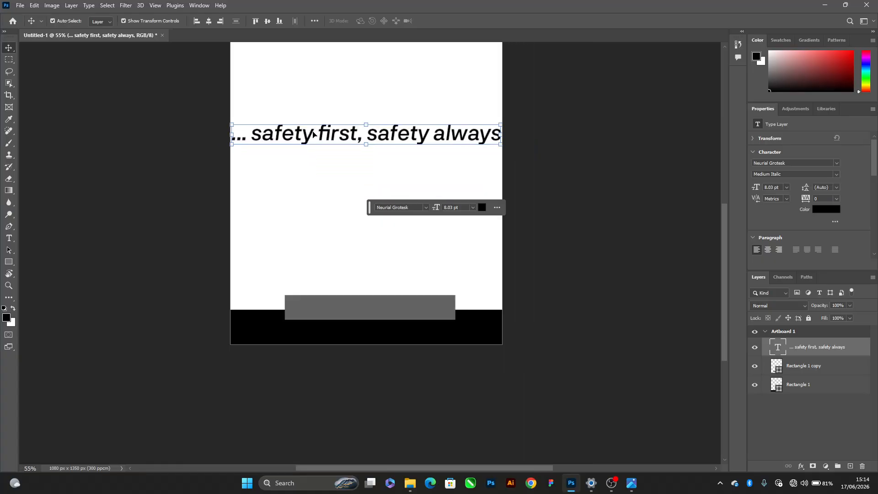
drag(312, 128, 311, 332)
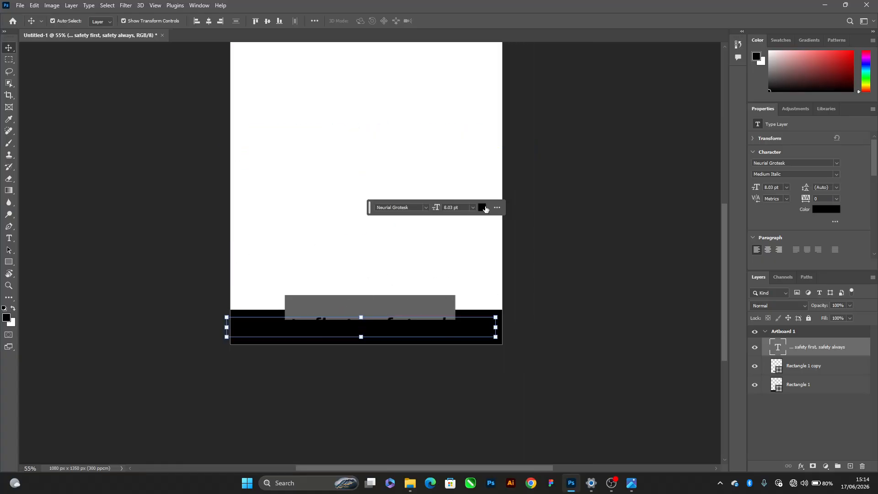
Change the slogan's text color to light red #ff6969
click(482, 207)
click(259, 106)
click(270, 133)
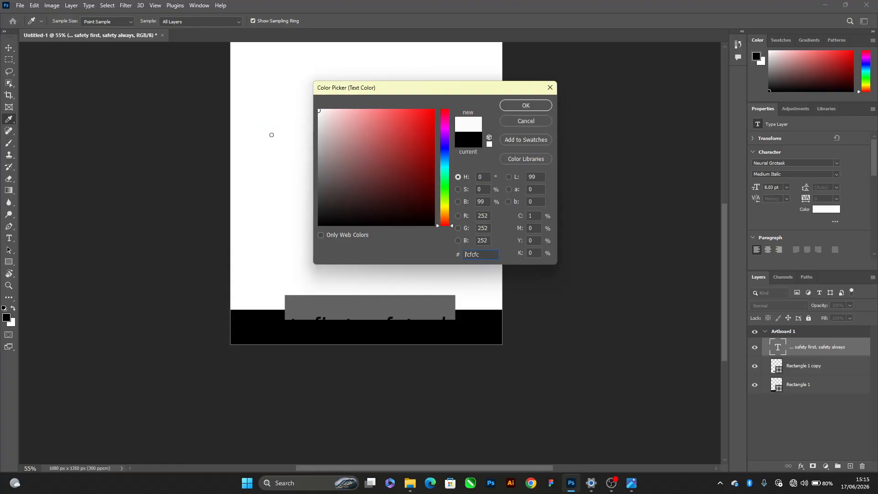
drag(398, 136, 386, 76)
click(510, 106)
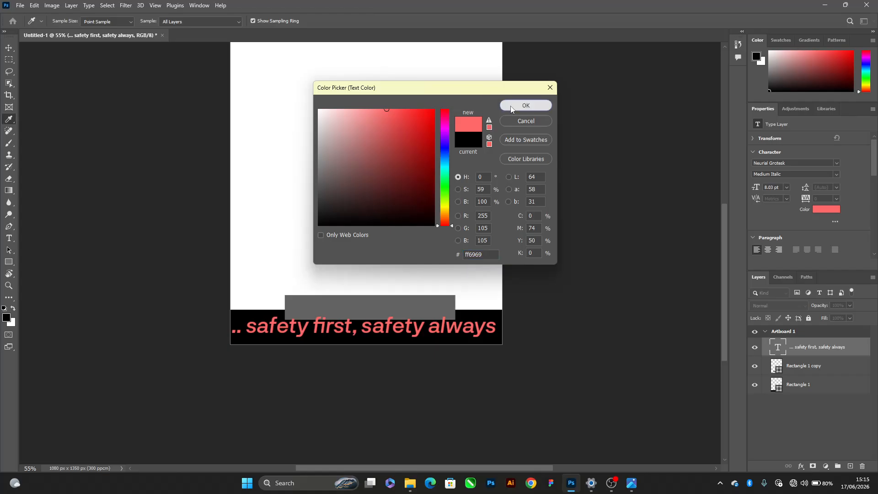
Reduce the slogan's font size step by step to 3 pt and center it horizontally on the artboard
scroll(397, 326, up, 2)
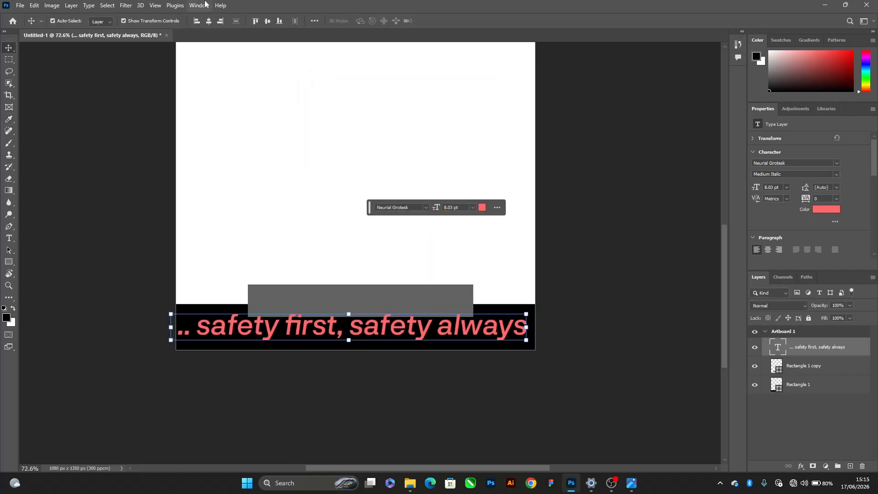
click(209, 20)
click(472, 208)
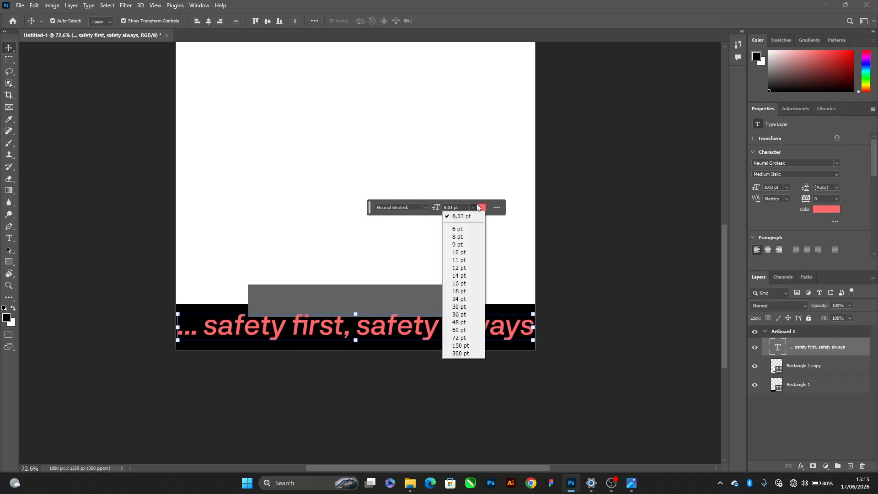
click(453, 230)
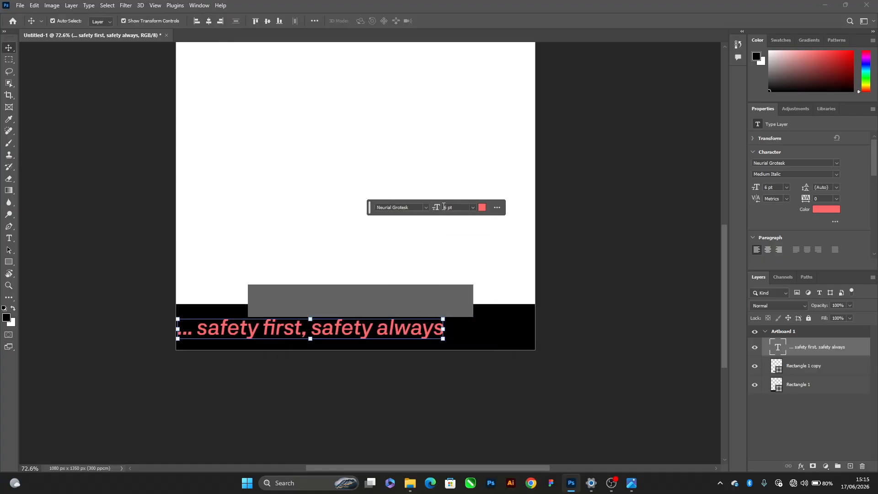
text(5)
key(Return)
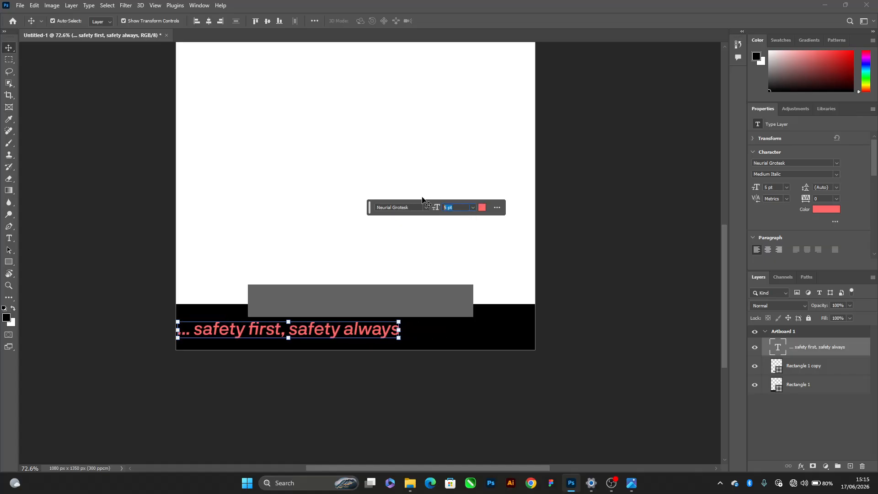
text(3.5)
key(Return)
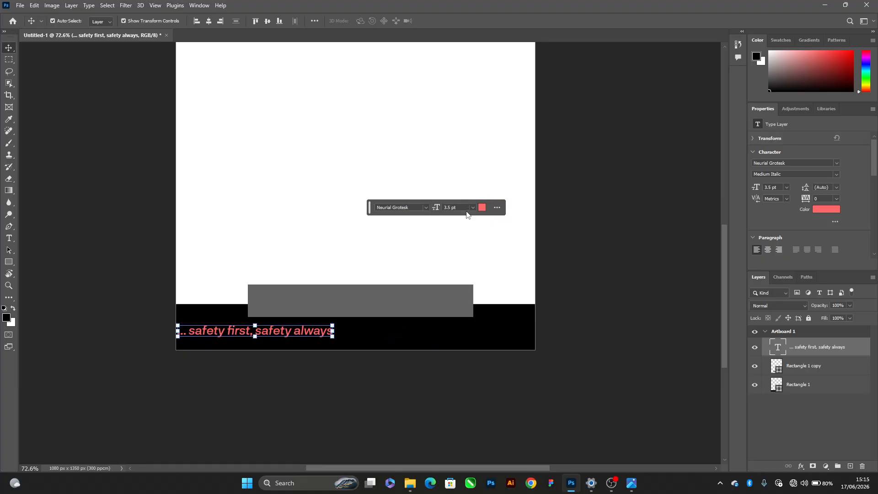
click(462, 207)
text(3)
key(Return)
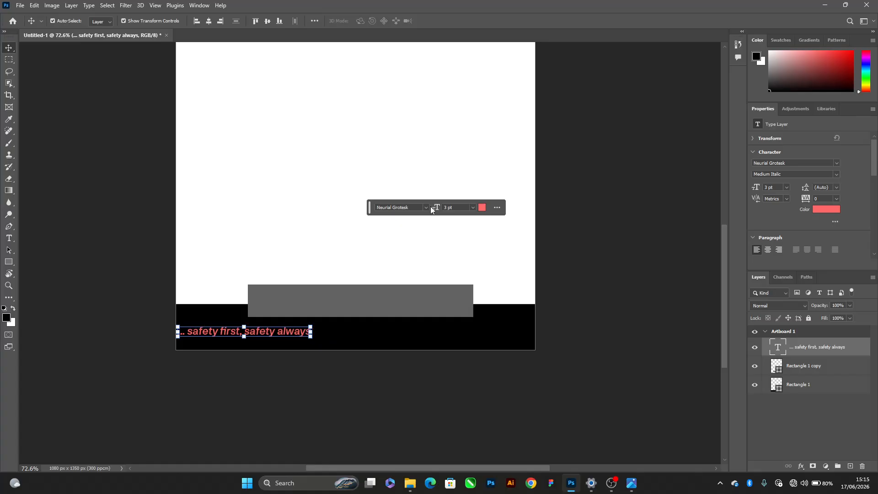
click(208, 20)
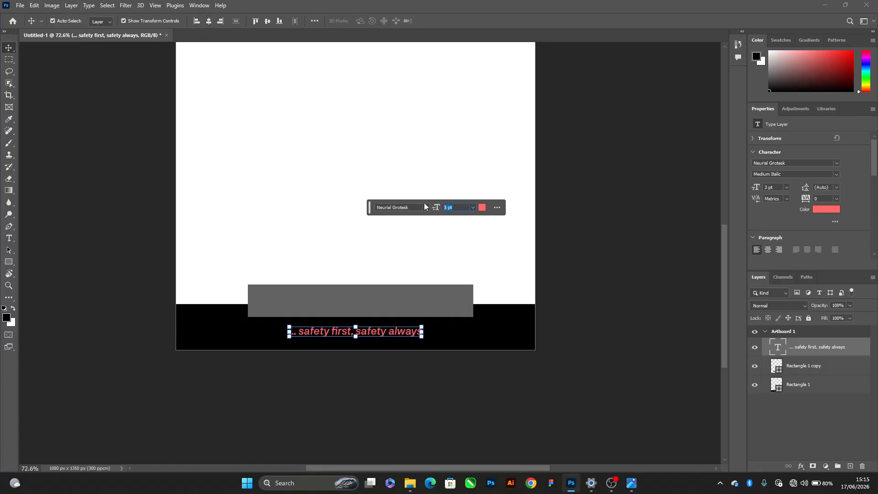
Set the slogan's font size to 2.5 pt and its tracking to 200
key(Return)
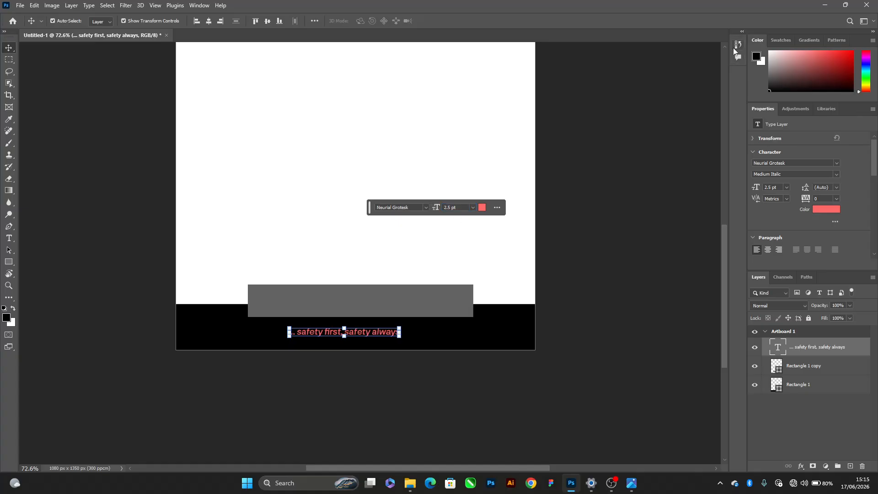
click(836, 200)
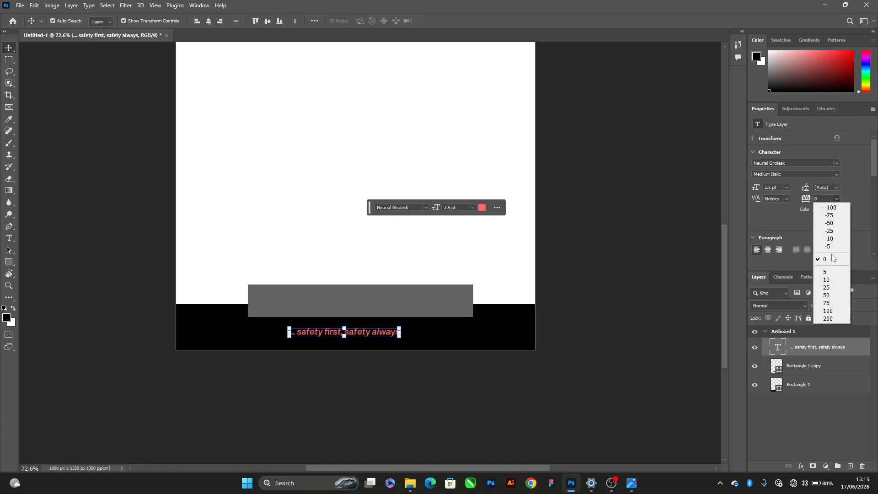
click(831, 319)
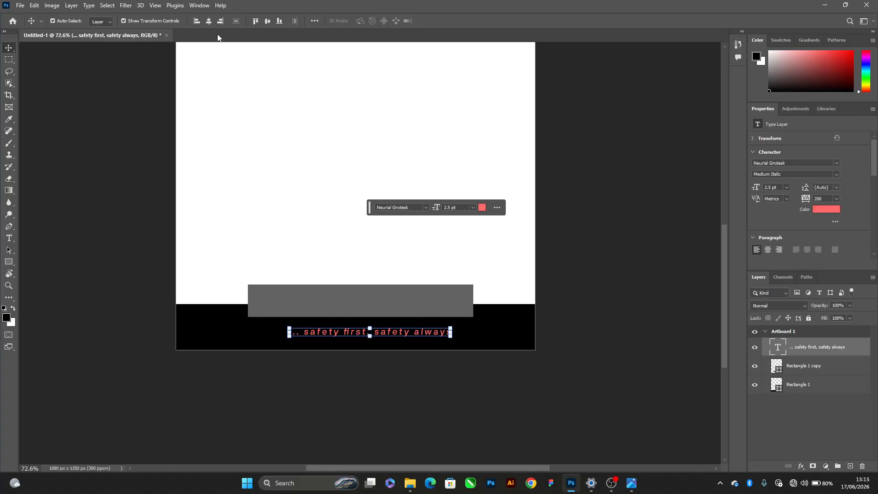
Duplicate the slogan onto the grey rectangle and replace the copy's text with the phone number from the reference flyer
drag(374, 333, 370, 295)
key(alt+Tab)
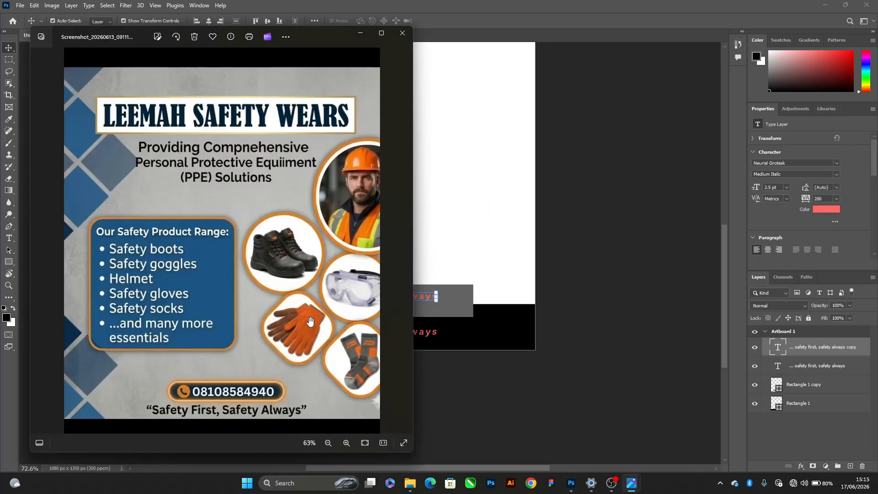
key(alt+Tab)
double_click(417, 298)
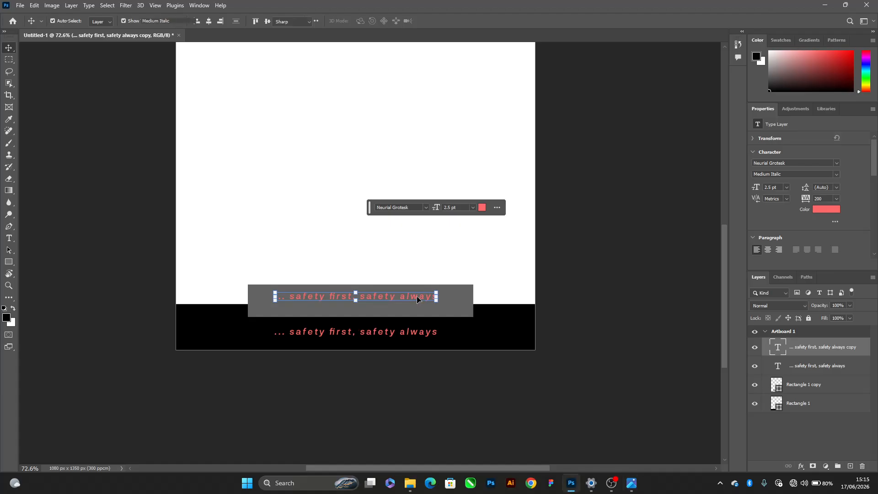
key(alt+Tab)
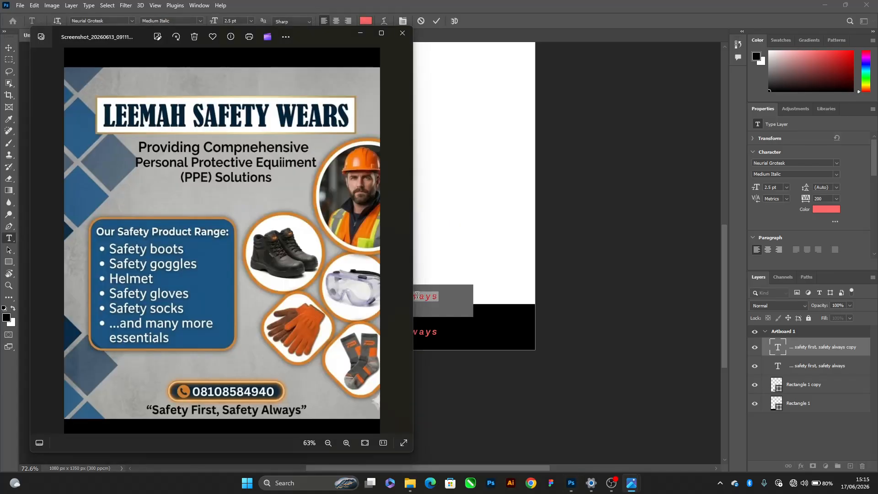
key(alt+Tab)
key(alt+Tab)
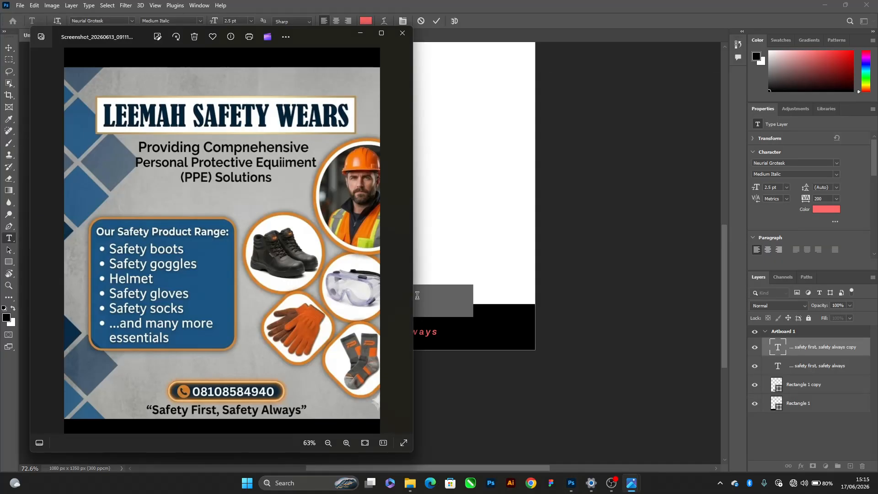
key(alt+Tab)
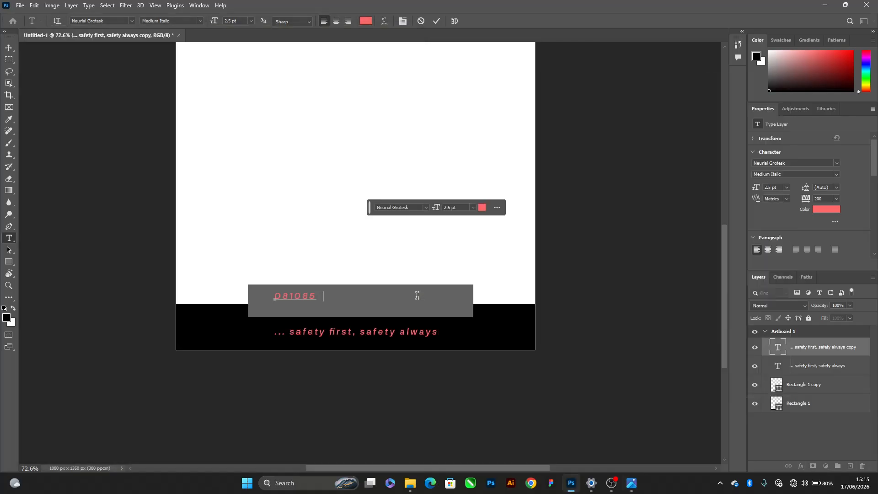
key(alt+Tab)
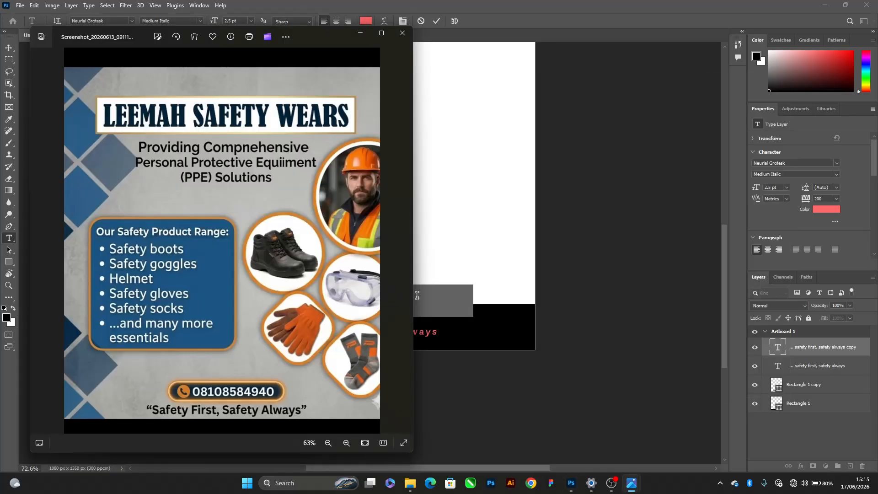
key(alt+Tab)
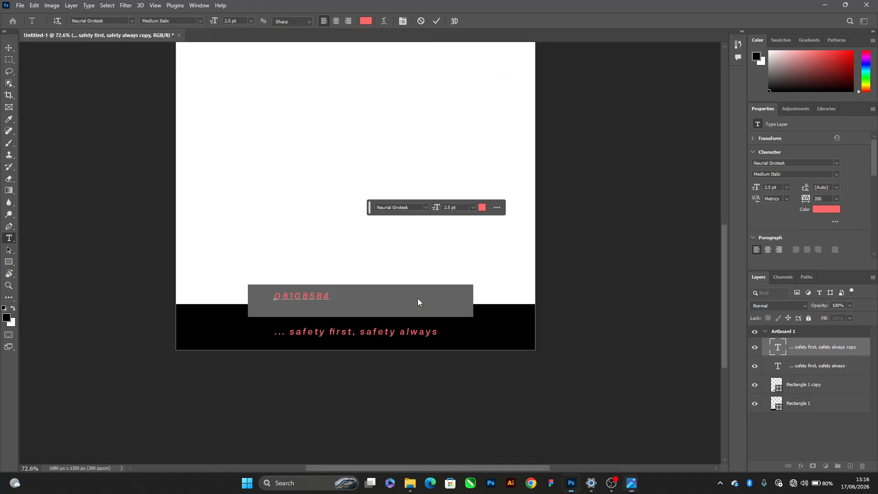
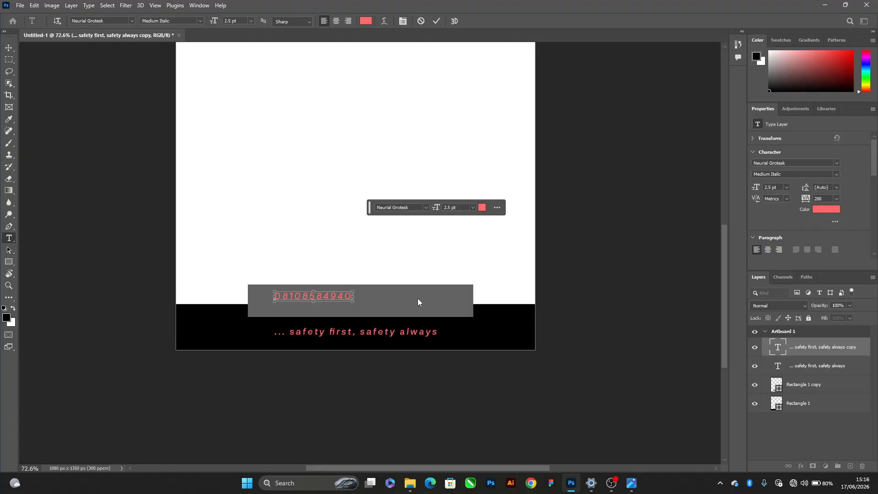
key(ctrl+Return)
key(v)
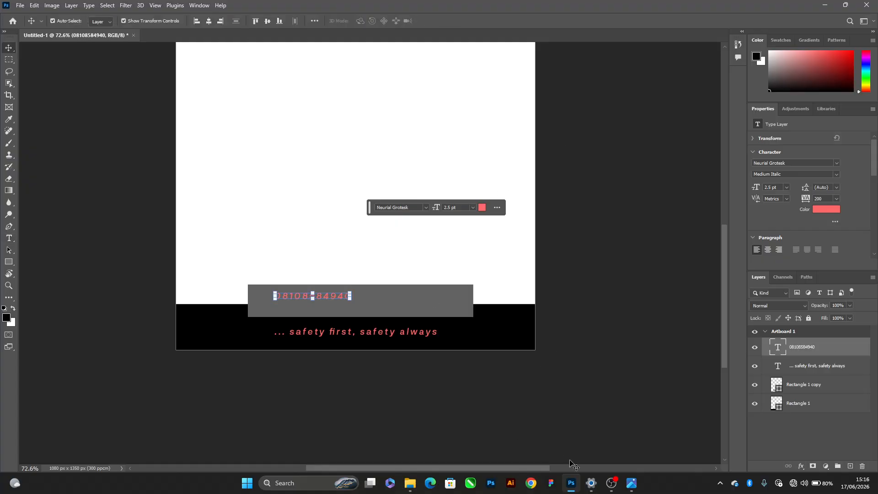
Format the phone number in Bold at 8 pt with tracking of -30
click(611, 483)
click(610, 484)
click(836, 175)
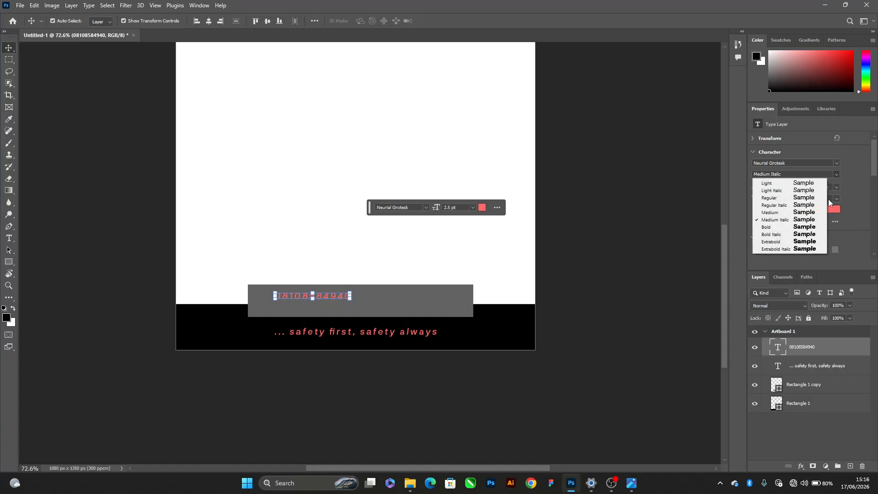
click(782, 228)
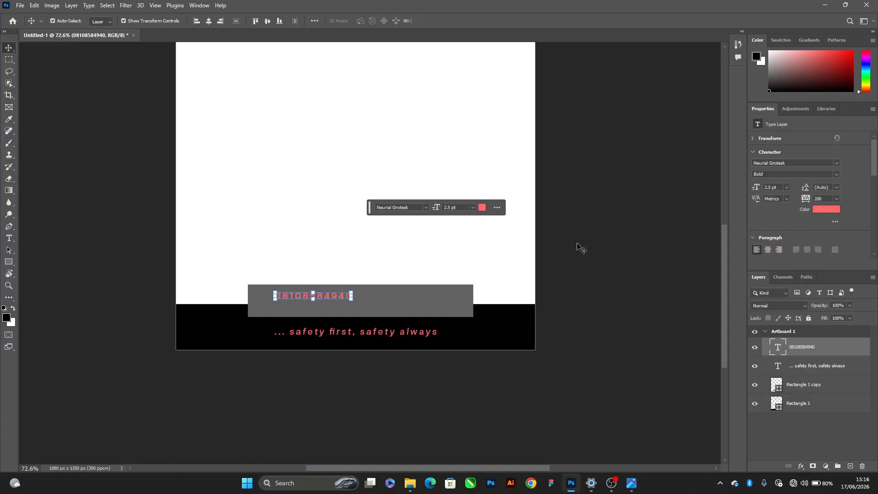
click(838, 200)
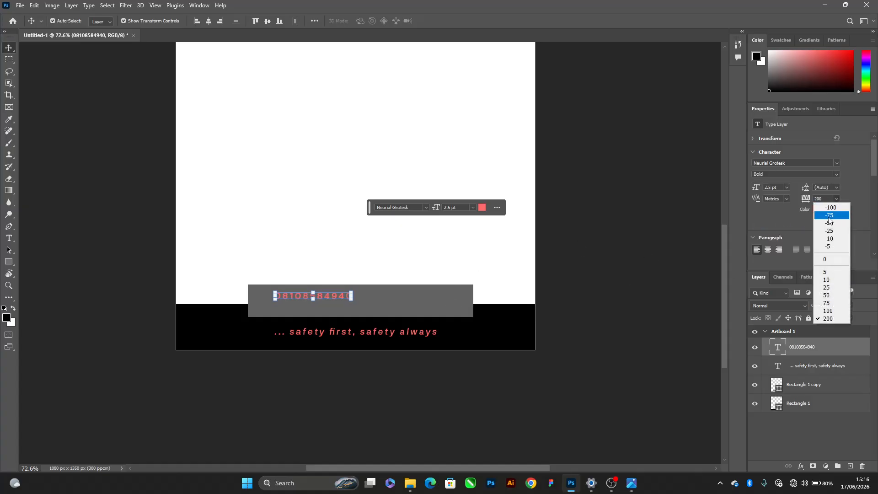
click(831, 223)
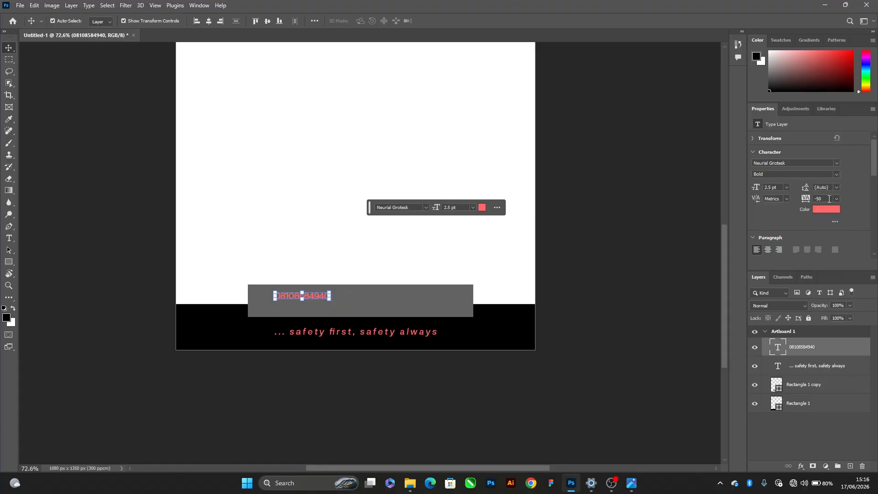
key(Return)
drag(433, 207, 440, 207)
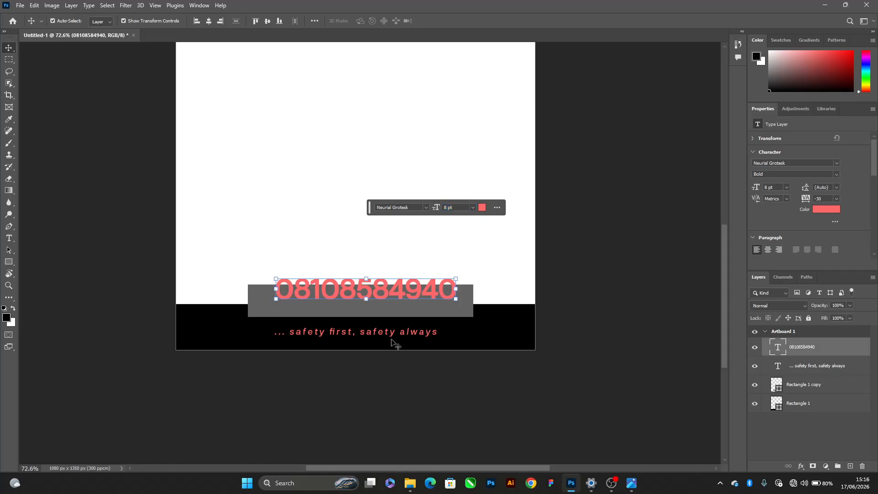
Examine the phone number and icon treatment at the foot of the Leemah Safety Wears reference flyer
scroll(388, 326, left, 1)
key(alt+Tab)
key(alt+Tab)
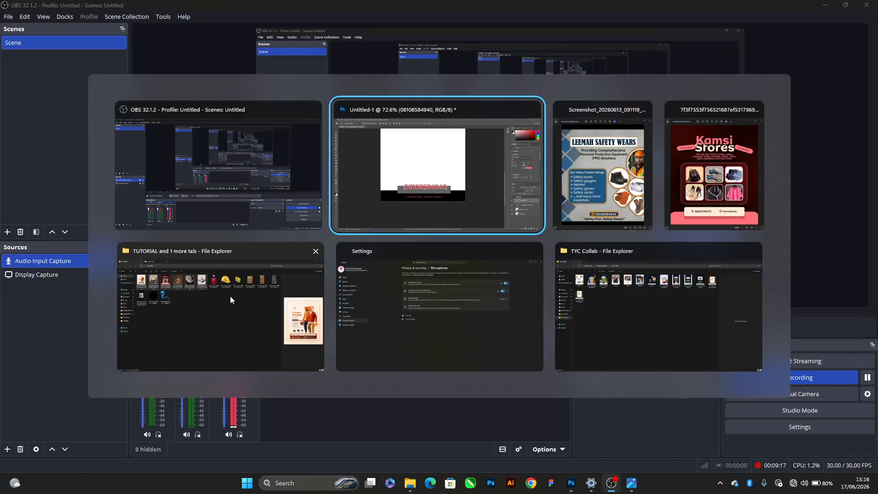
key(alt+Tab)
key(alt+Tab)
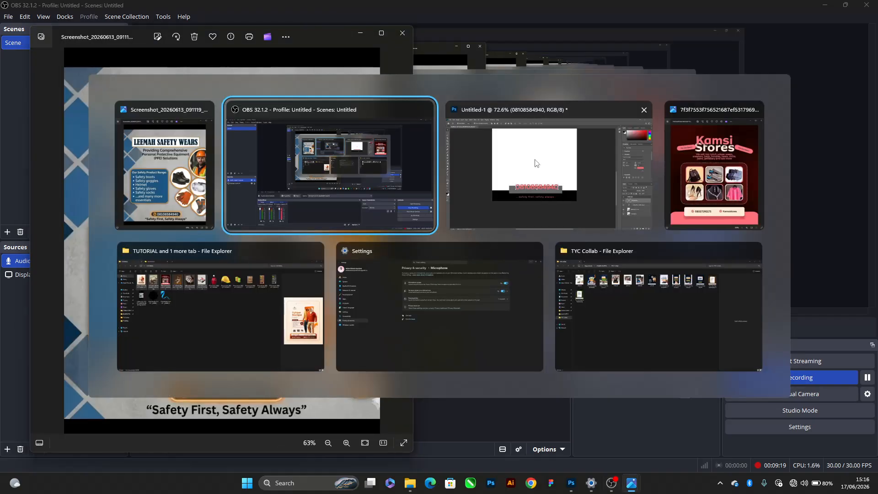
key(alt+Tab)
key(alt+Tab)
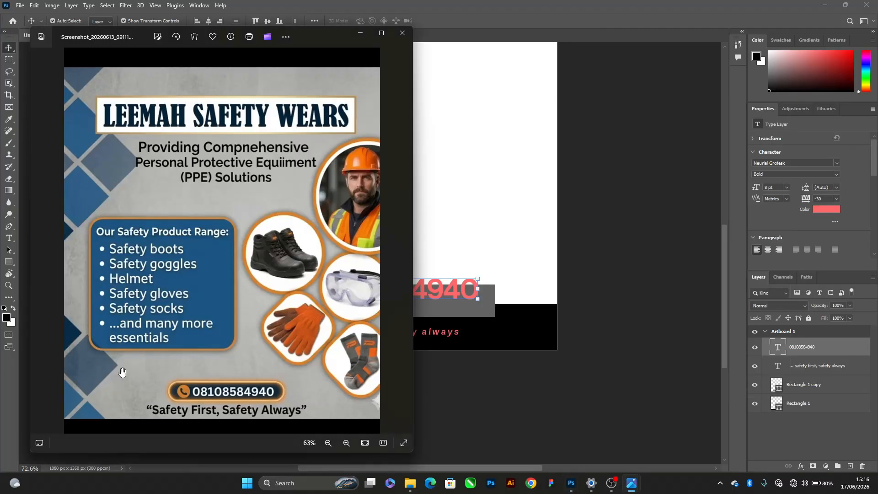
key(alt+Tab)
Scale the phone number down to 5.27 pt and place it inside the right part of the grey rectangle
scroll(371, 300, up, 7)
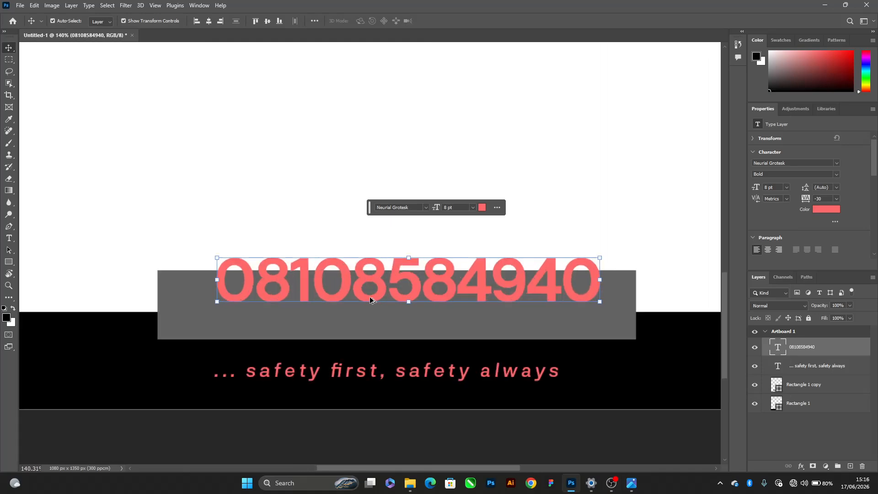
scroll(460, 262, up, 1)
drag(476, 281, 468, 309)
drag(597, 307, 536, 303)
drag(508, 311, 566, 310)
key(Return)
Duplicate the phone number towards the left end of the grey rectangle and display the font's glyphs
drag(510, 319, 337, 314)
click(195, 5)
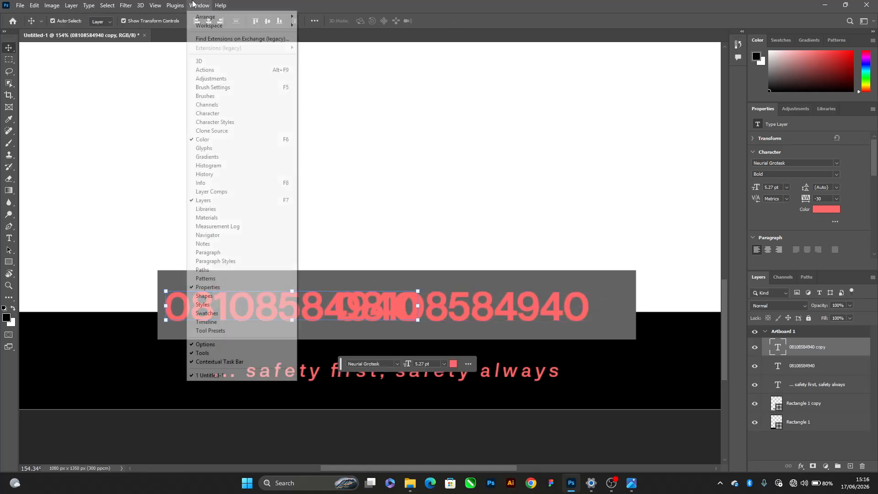
click(202, 148)
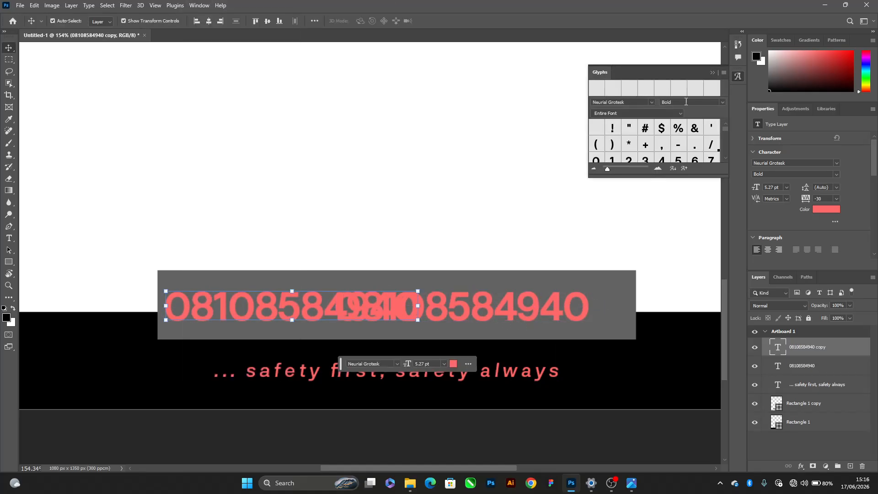
Try the Icons Social Media 9 font on the duplicated number and look for a phone glyph
click(392, 365)
text(ico)
key(Return)
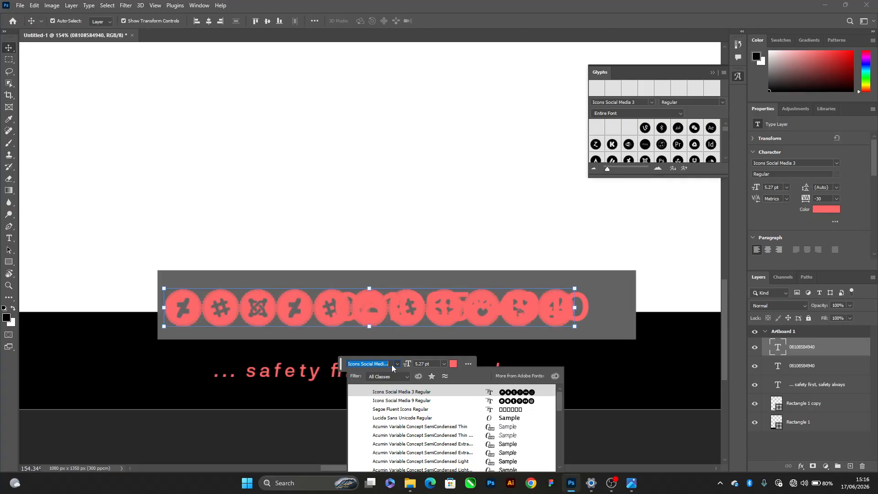
click(410, 404)
scroll(667, 150, down, 2)
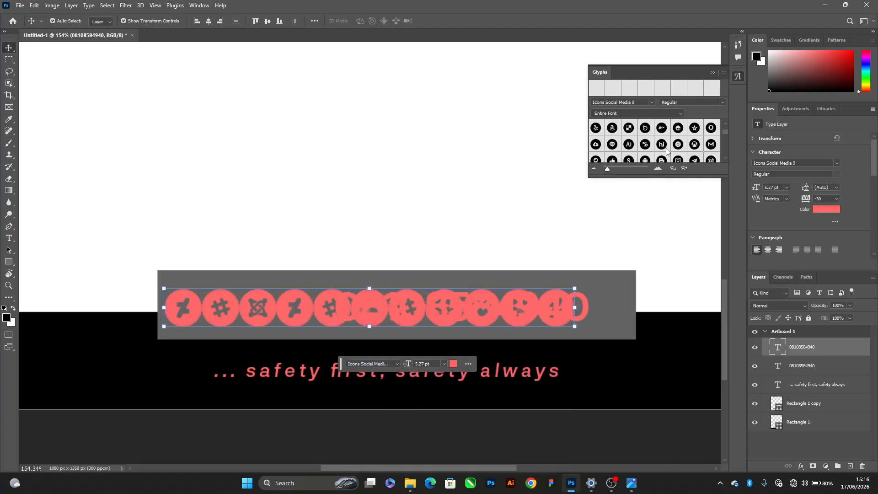
scroll(669, 147, down, 2)
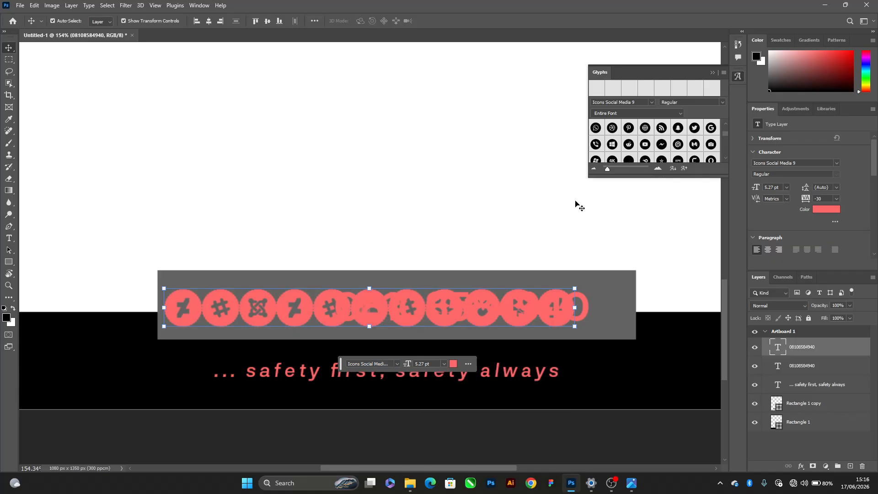
Try to replace the duplicated number with the phone-call glyph, then undo back to its Neurial Grotesk text
double_click(408, 308)
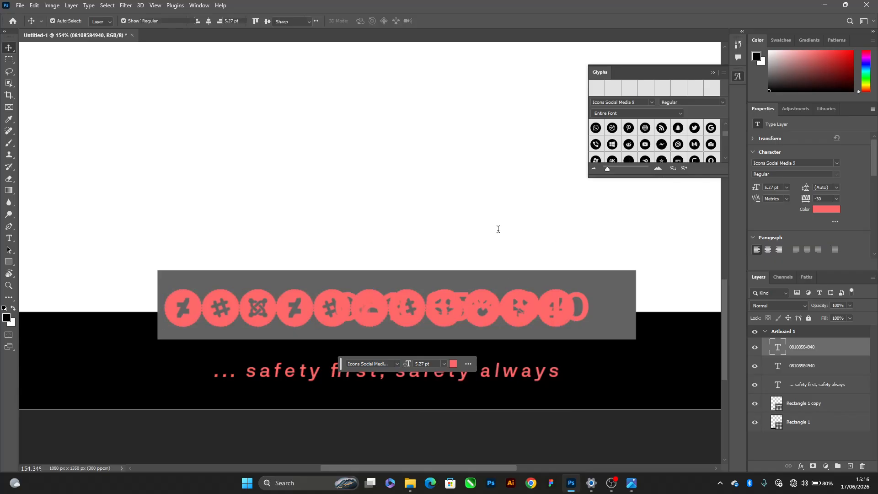
double_click(595, 144)
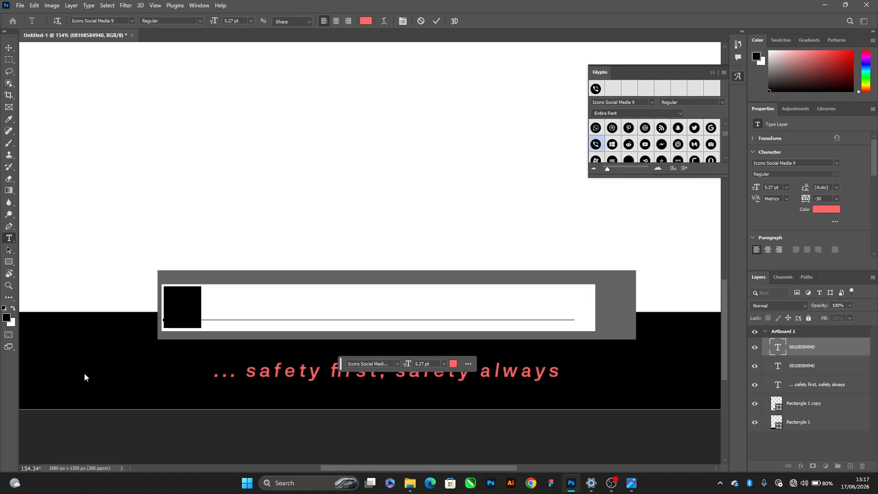
click(185, 311)
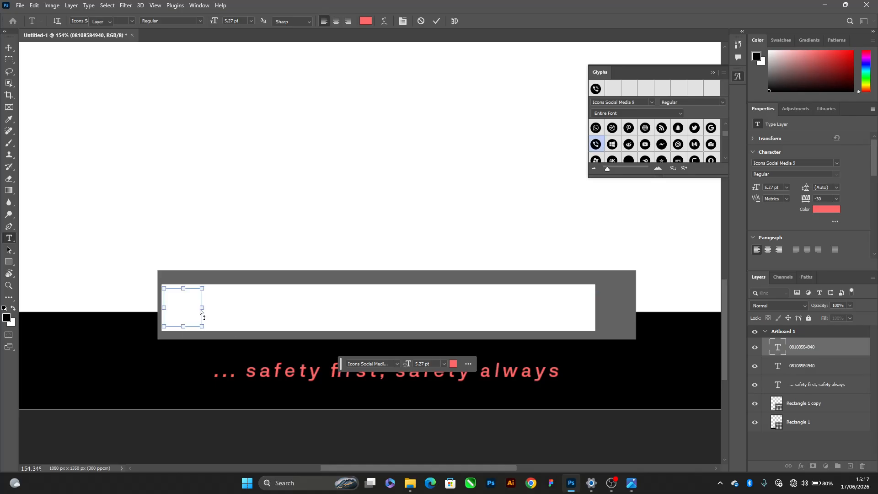
key(ctrl+Return)
key(v)
click(295, 193)
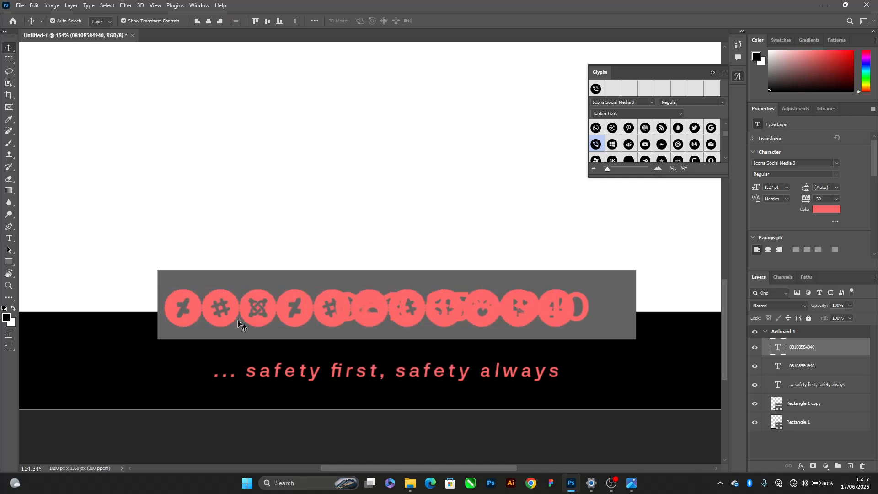
key(ctrl+z)
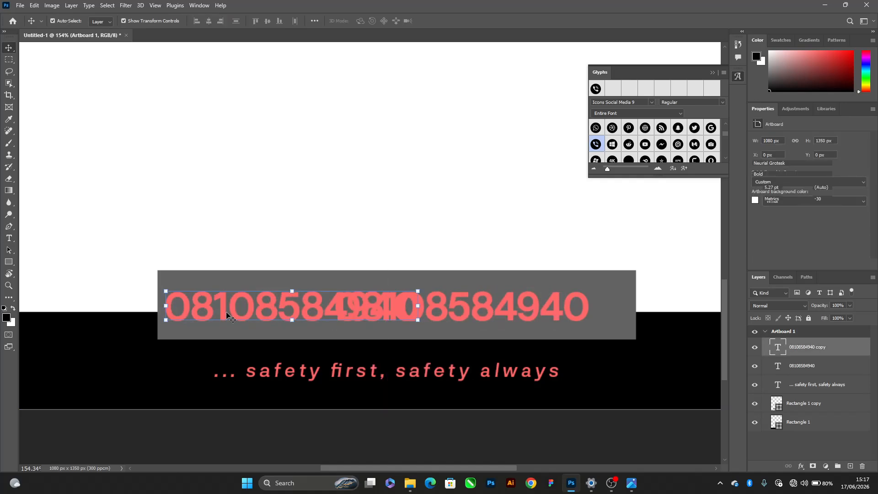
Replace the duplicated number's whole text with the recently used phone-call glyph
double_click(226, 311)
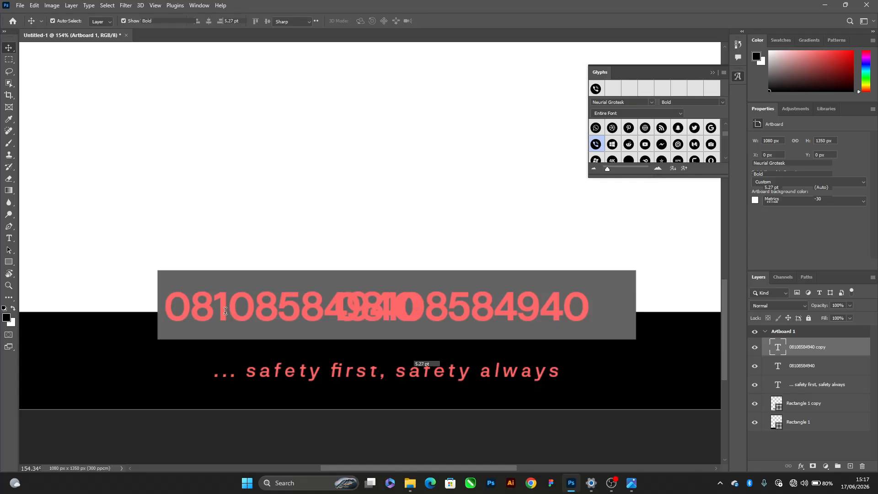
double_click(595, 89)
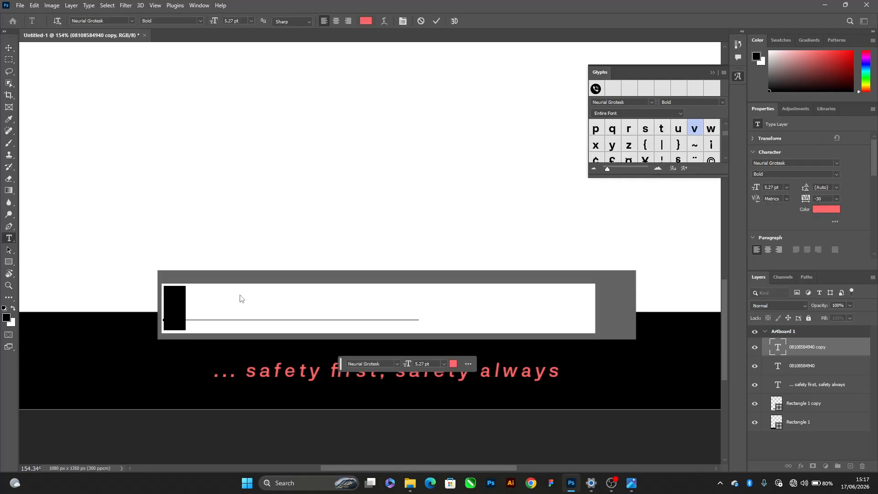
key(ctrl+Return)
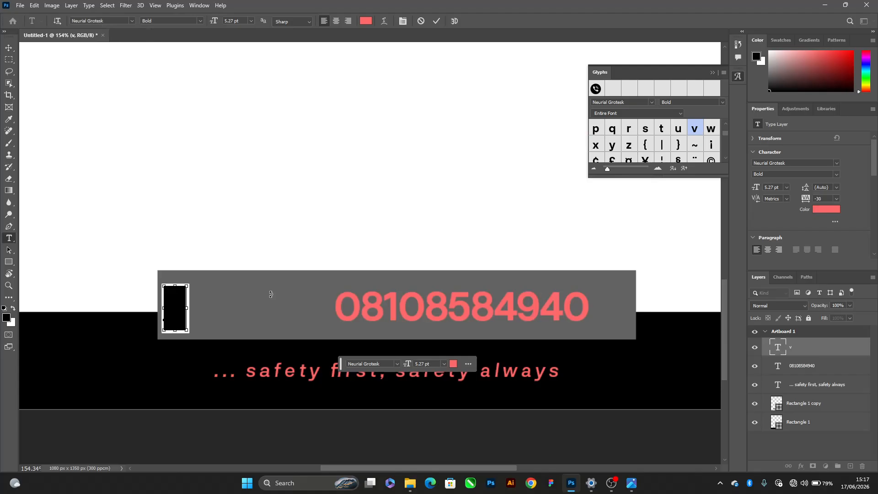
key(v)
Apply the Icons Social Media 9 font to the "v" text and recolour it light pink (#ffb4b4)
click(385, 364)
text(ICON)
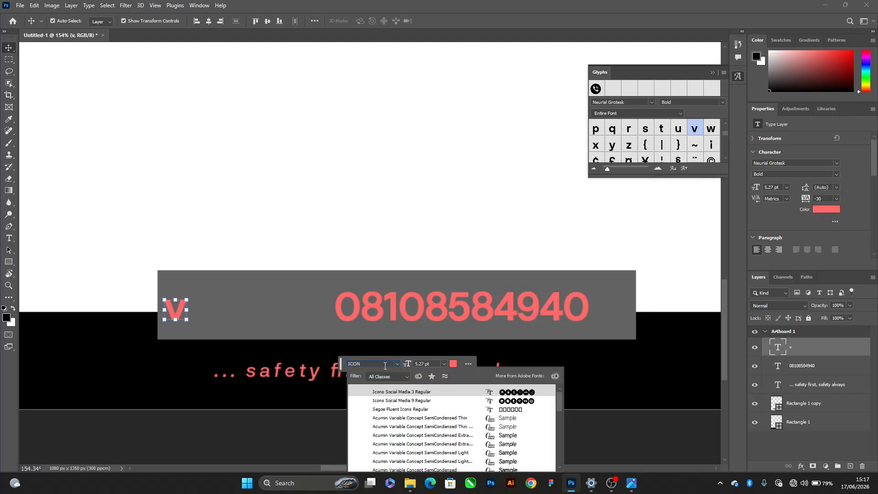
key(Return)
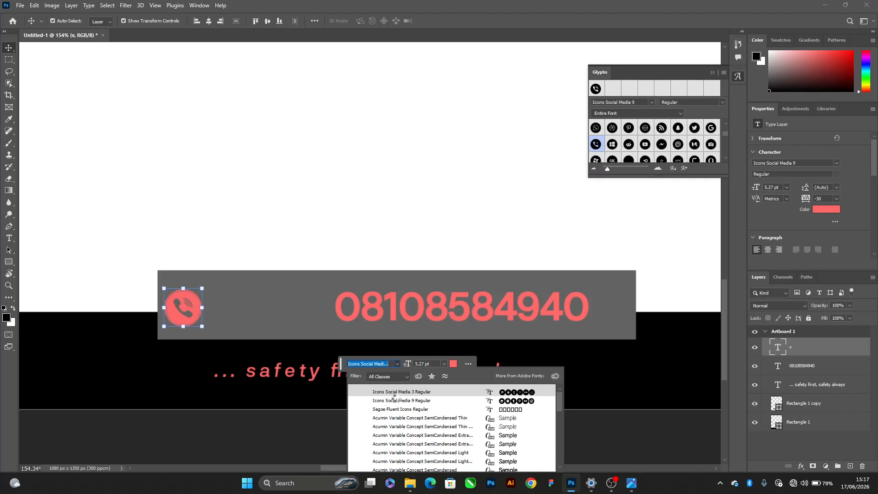
click(397, 401)
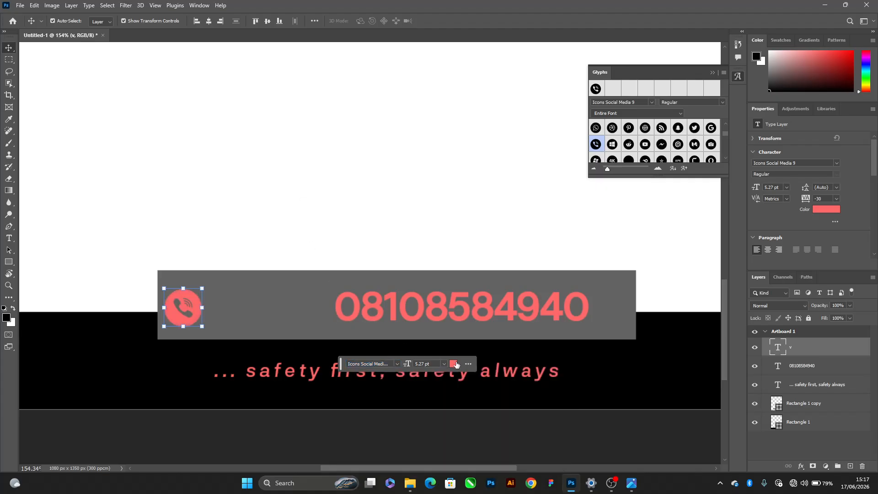
click(454, 364)
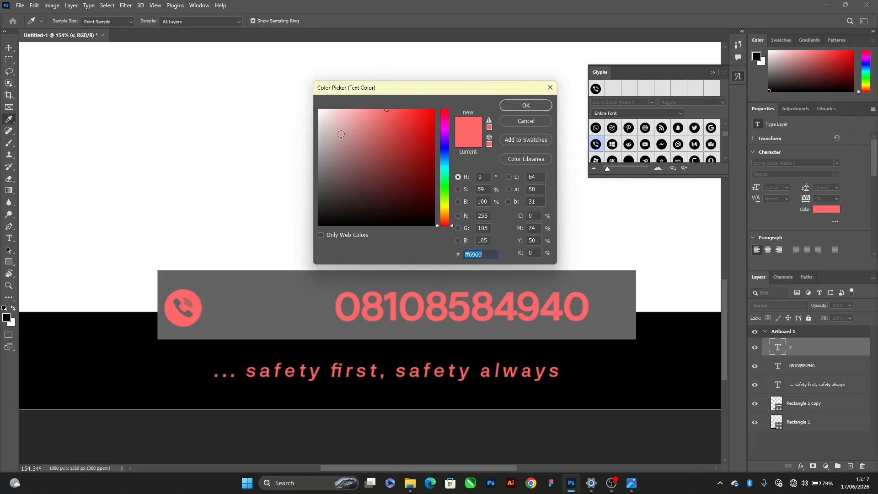
click(353, 110)
key(Return)
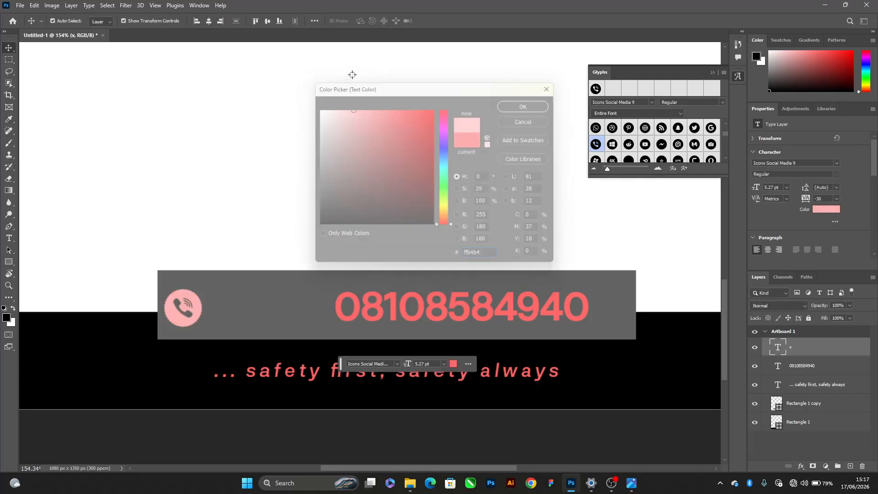
Move the phone icon directly beside the phone number, group the two layers and centre the group horizontally on the artboard
drag(182, 312, 302, 317)
shift+click(411, 311)
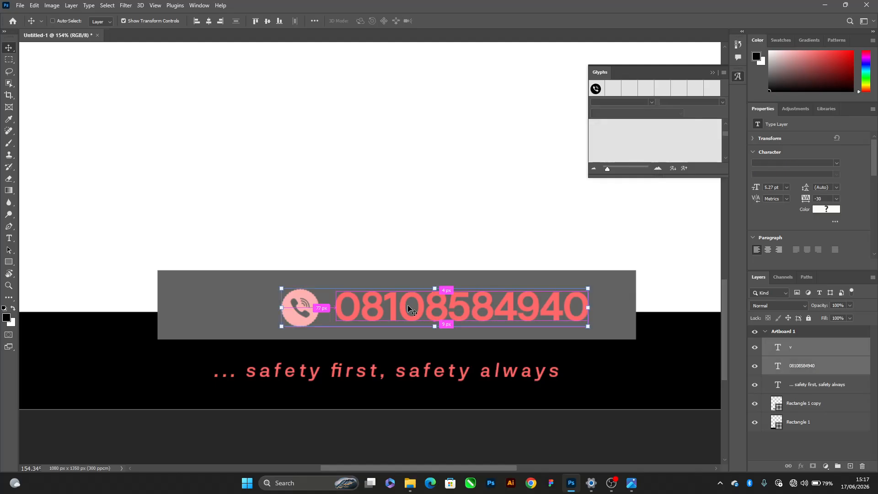
key(ctrl+g)
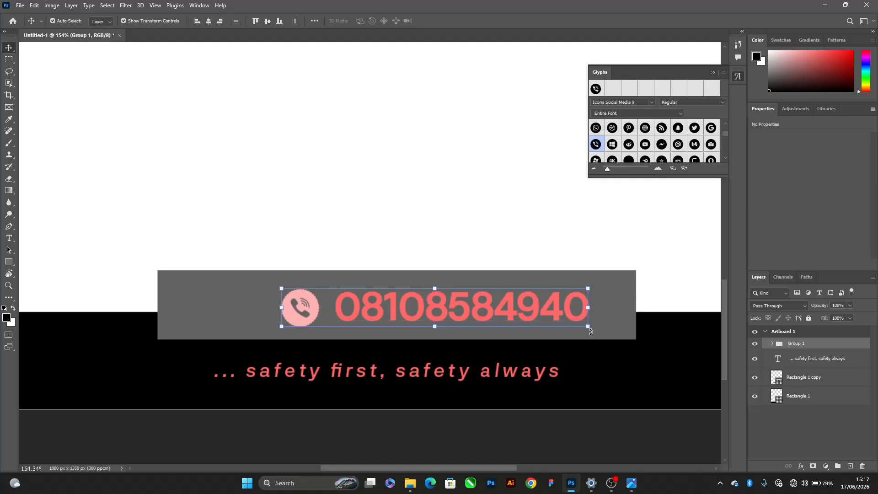
click(209, 21)
Narrow the grey rectangle symmetrically to about 510 px wide and centre it horizontally on the artboard
click(606, 310)
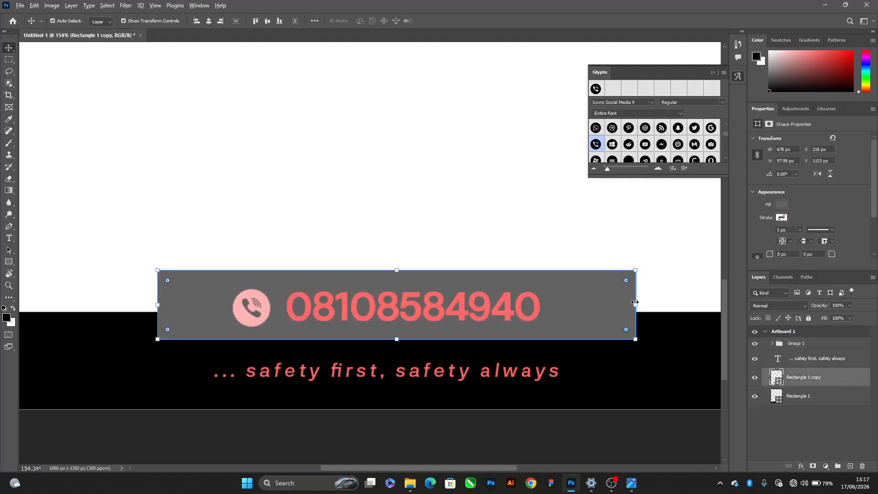
drag(635, 302, 577, 298)
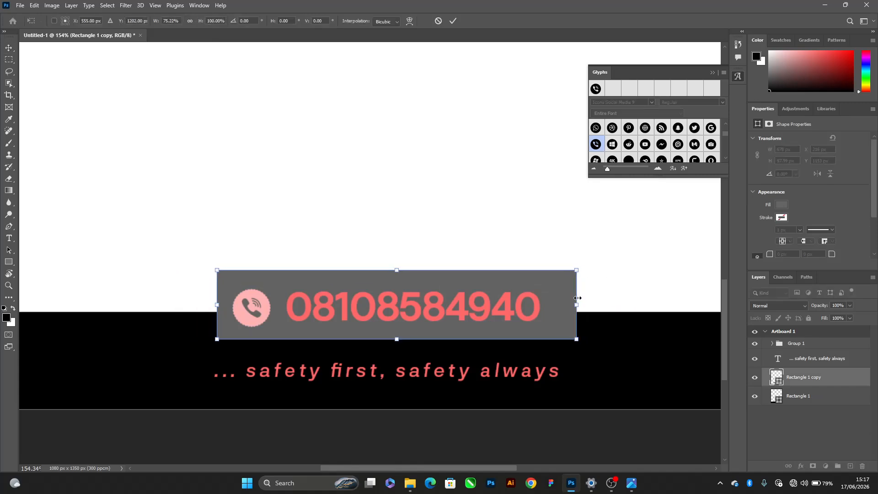
key(Return)
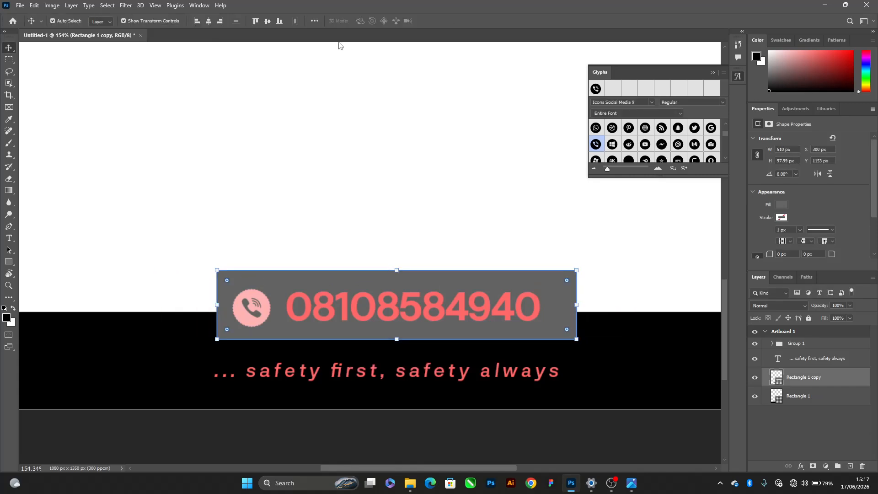
click(209, 20)
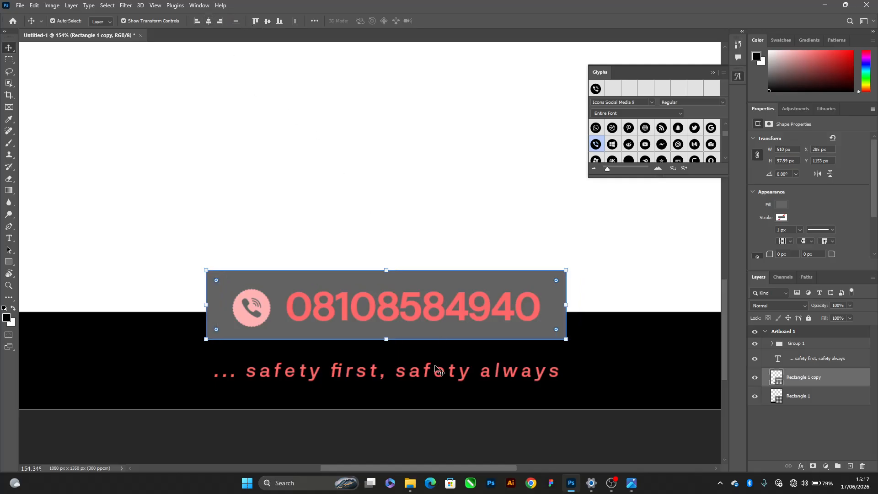
Set Auto-Select to Group and move the grey rectangle together with the phone group left to about X 153 px
scroll(390, 325, down, 5)
click(416, 382)
scroll(401, 363, up, 3)
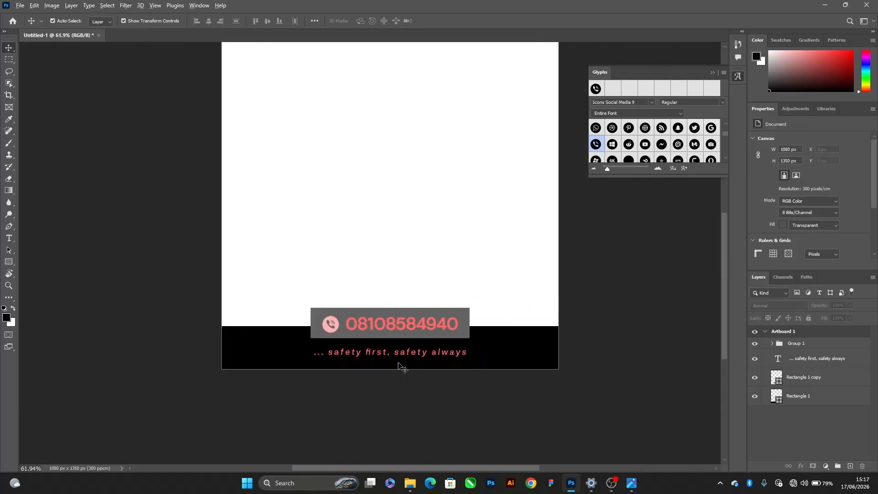
click(484, 320)
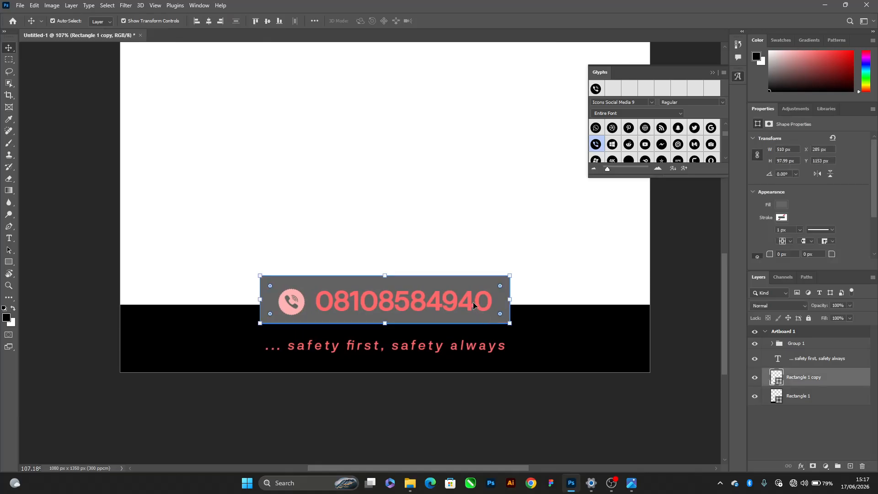
click(98, 21)
click(96, 28)
click(442, 304)
drag(473, 305, 408, 302)
scroll(363, 265, down, 3)
scroll(363, 265, up, 3)
scroll(334, 241, down, 5)
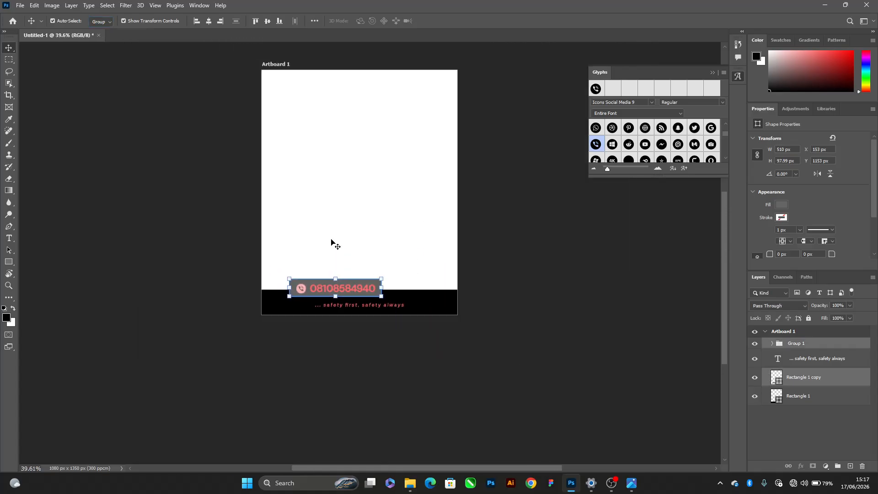
scroll(333, 241, up, 2)
Show the rulers and place margin guides inside the artboard's left, top and right edges and along the grey rectangle's bottom edge
key(ctrl+r)
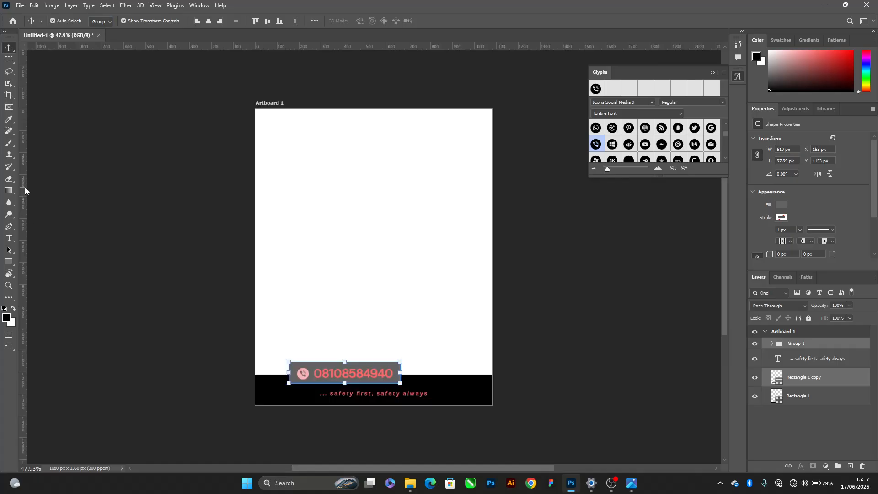
drag(22, 293, 277, 297)
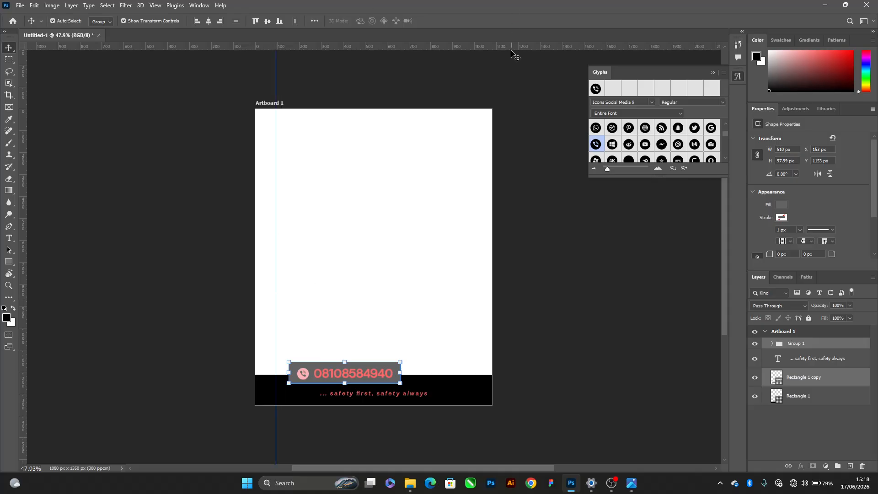
drag(493, 49, 471, 136)
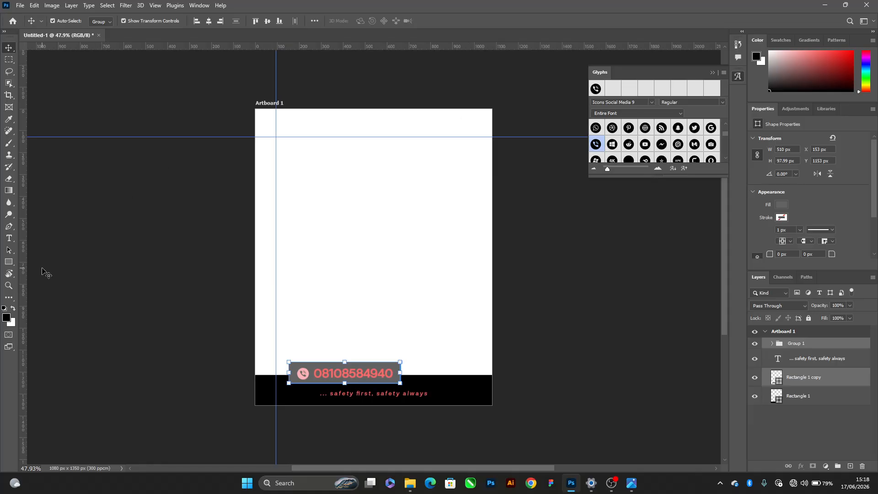
drag(22, 276, 473, 425)
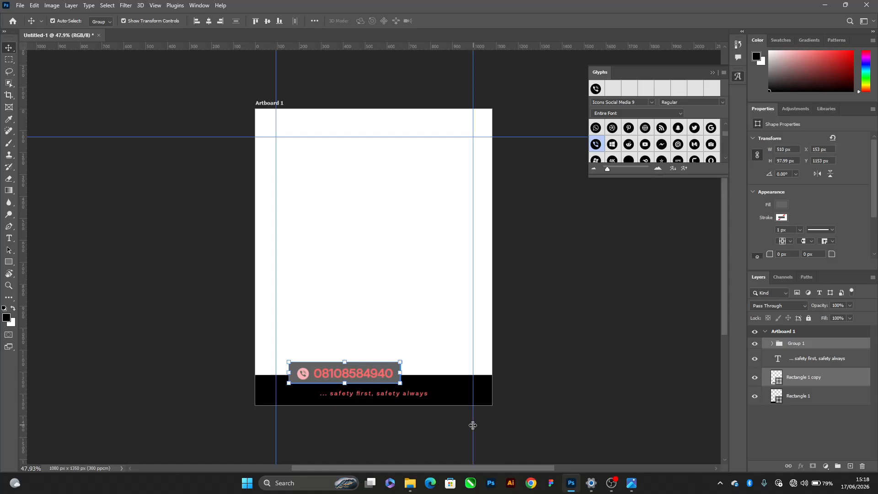
drag(321, 49, 366, 384)
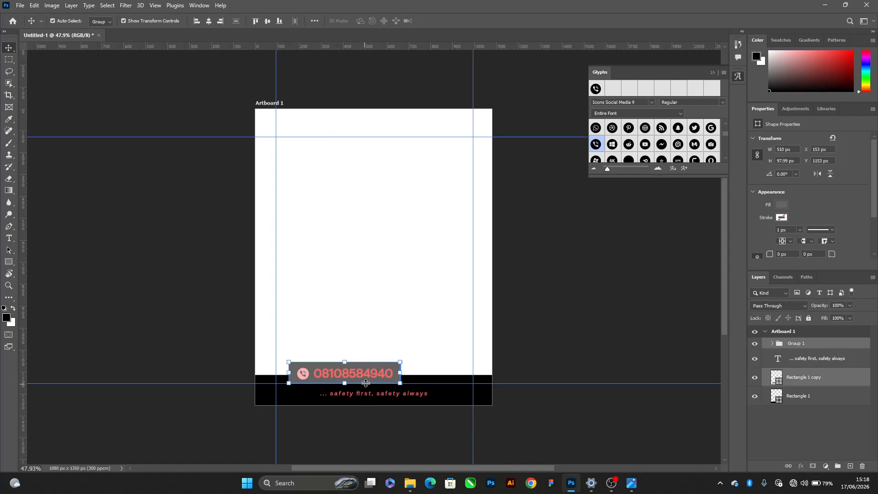
click(554, 419)
scroll(367, 374, up, 3)
click(367, 251)
scroll(367, 251, down, 4)
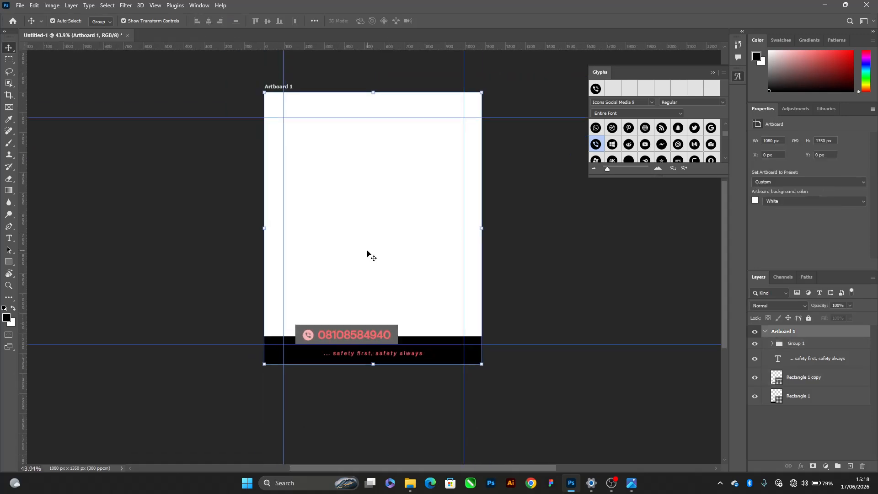
scroll(344, 335, up, 5)
scroll(366, 293, down, 3)
scroll(379, 188, up, 2)
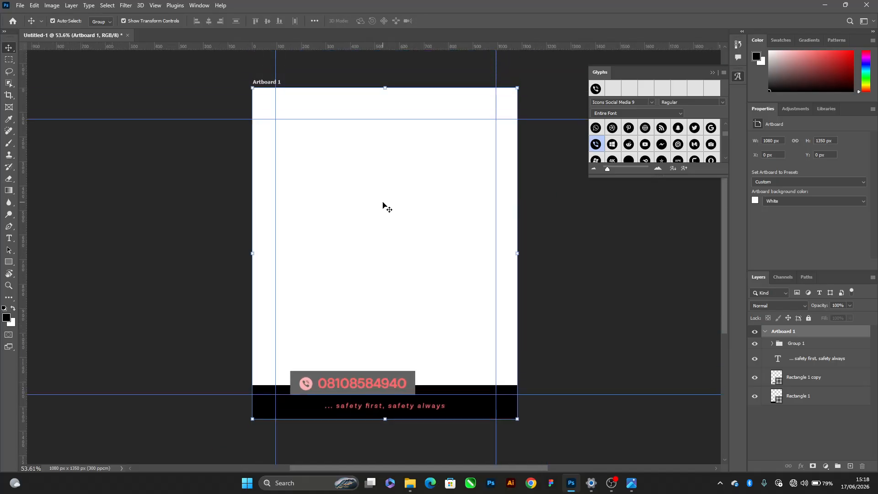
Switch to the image viewer and display the original Leemah Safety Wears flyer beside the window of reference designs
key(alt+Tab)
key(alt+Tab)
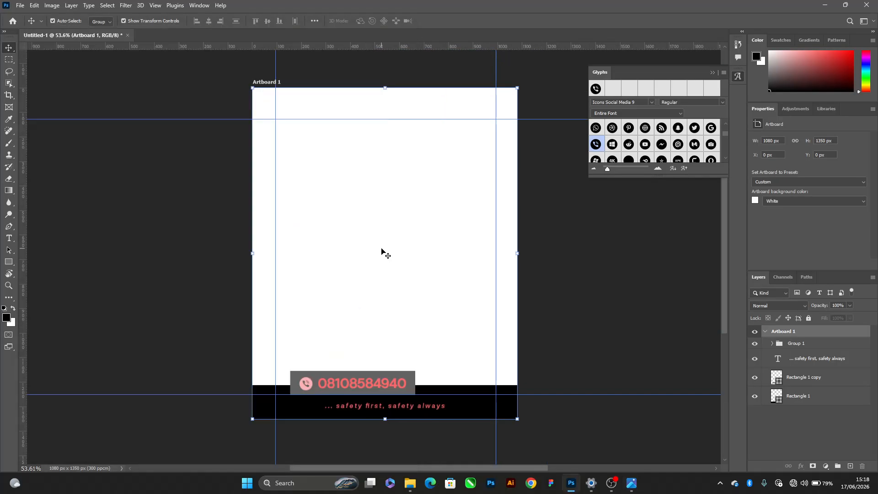
key(alt+Tab)
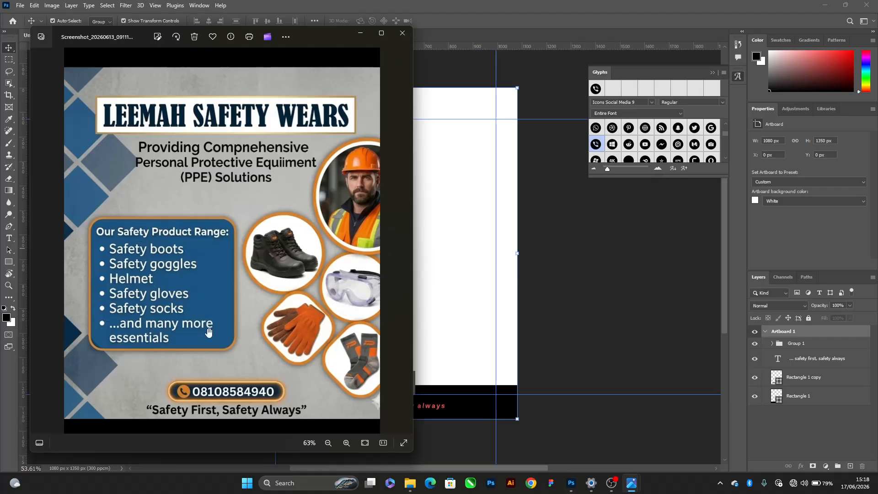
key(alt+Tab)
click(712, 196)
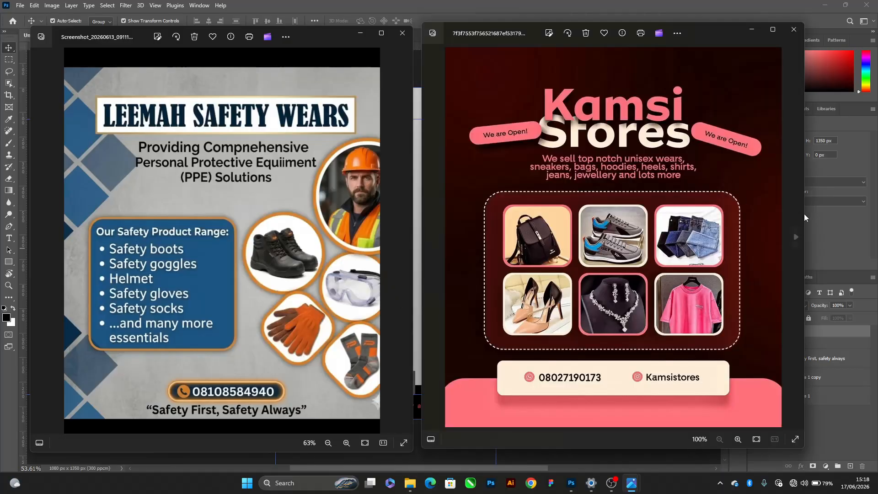
Browse the reference flyers back and forth, comparing their layouts, product lists and contact sections with the original flyer
click(796, 230)
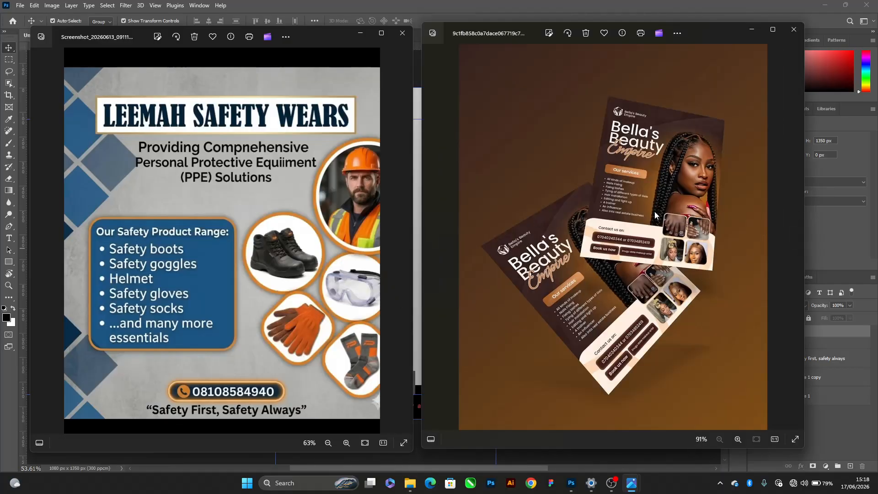
key(Right)
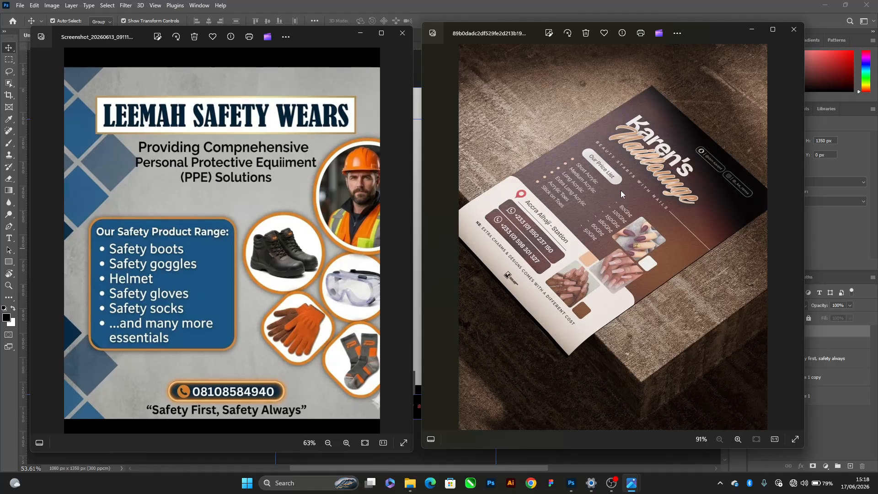
click(796, 237)
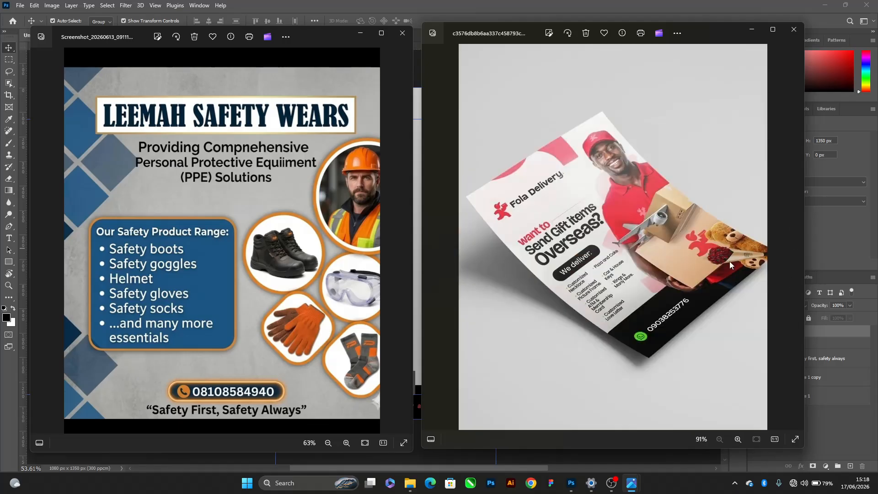
click(434, 278)
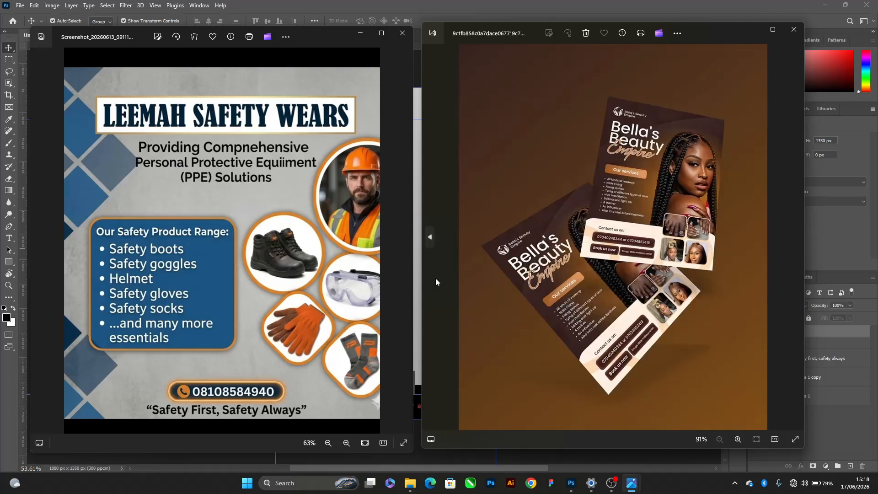
click(434, 278)
click(434, 278)
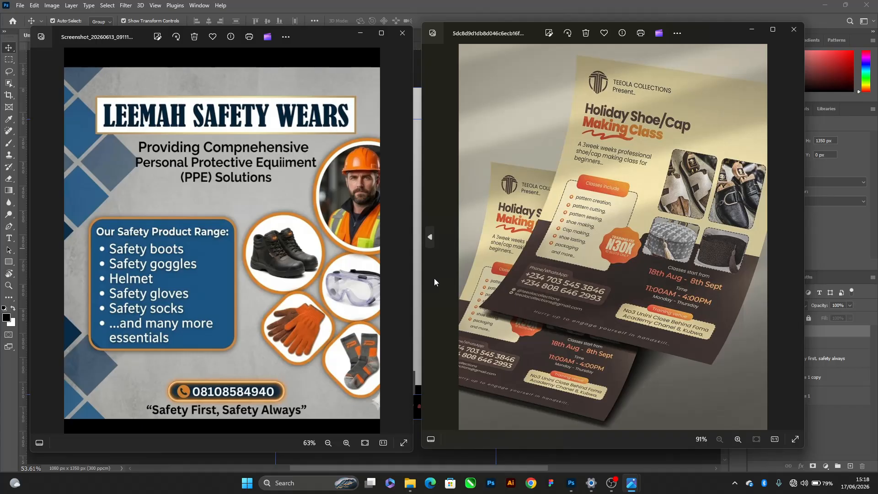
click(435, 278)
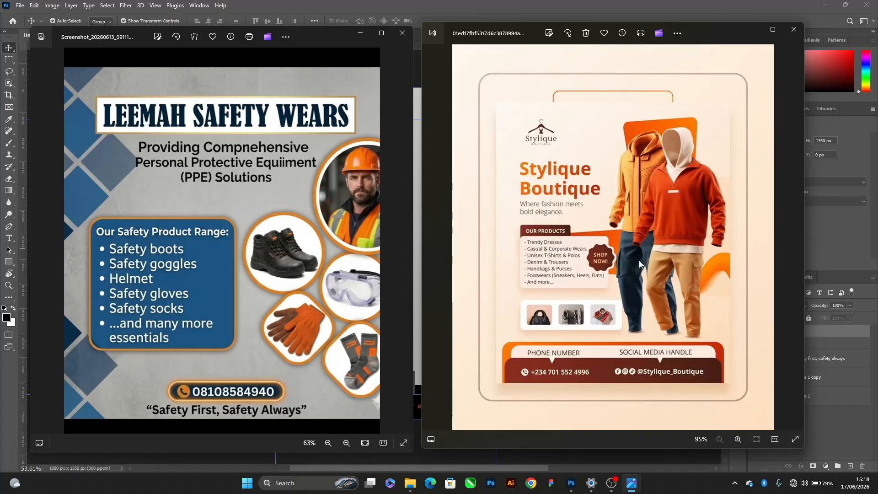
click(789, 265)
click(789, 265)
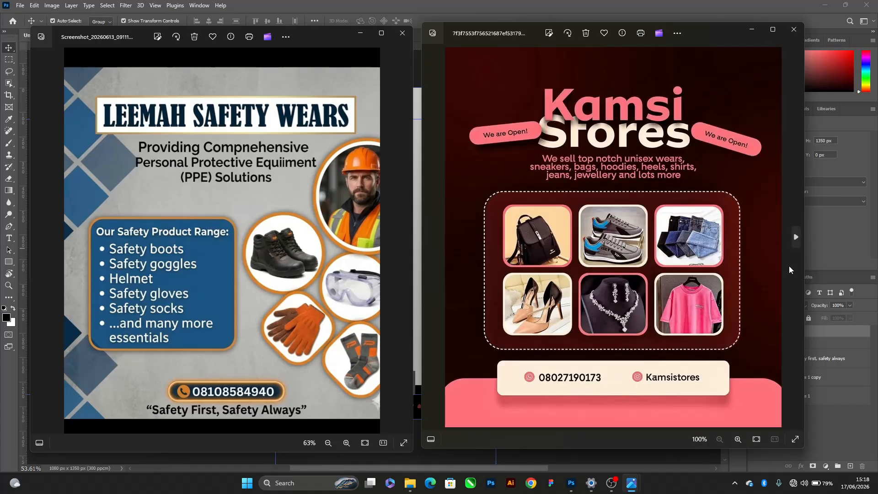
click(788, 270)
click(789, 269)
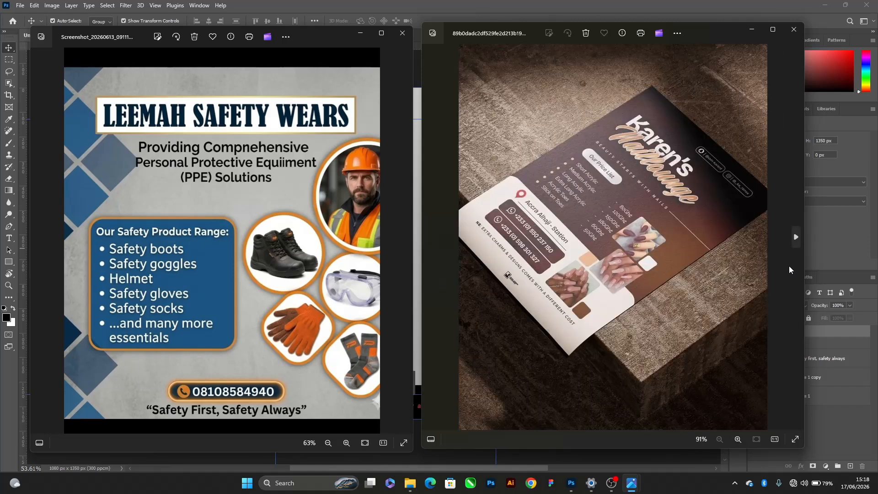
Return to the Teeola Collections shoe and cap class reference, show it beside the artboard and enlarge its class list and contact area
click(428, 241)
click(427, 241)
click(427, 241)
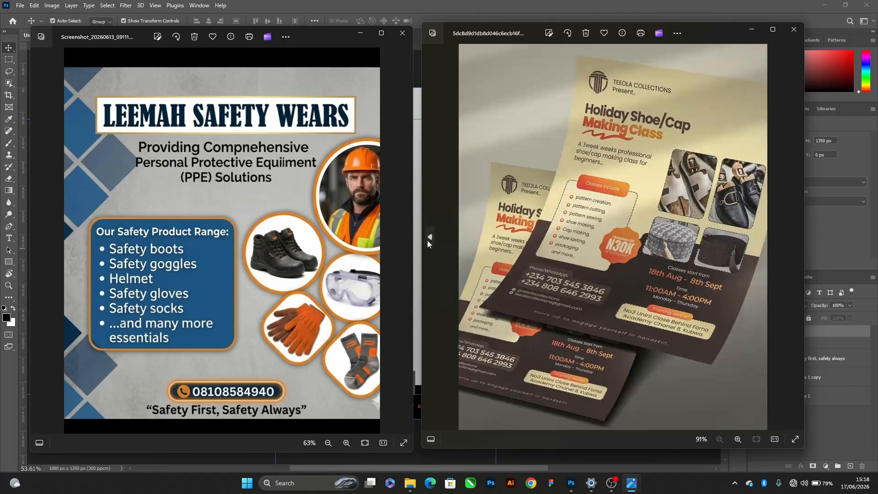
click(428, 2)
key(alt+Tab)
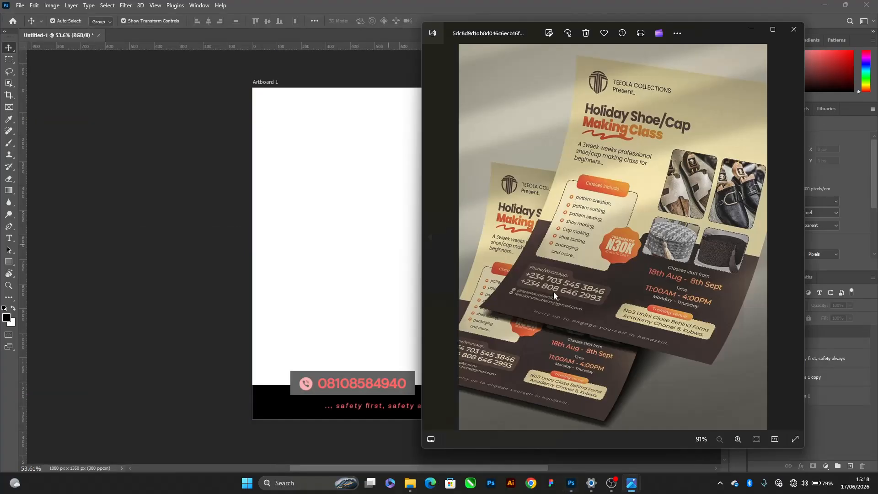
scroll(566, 217, up, 3)
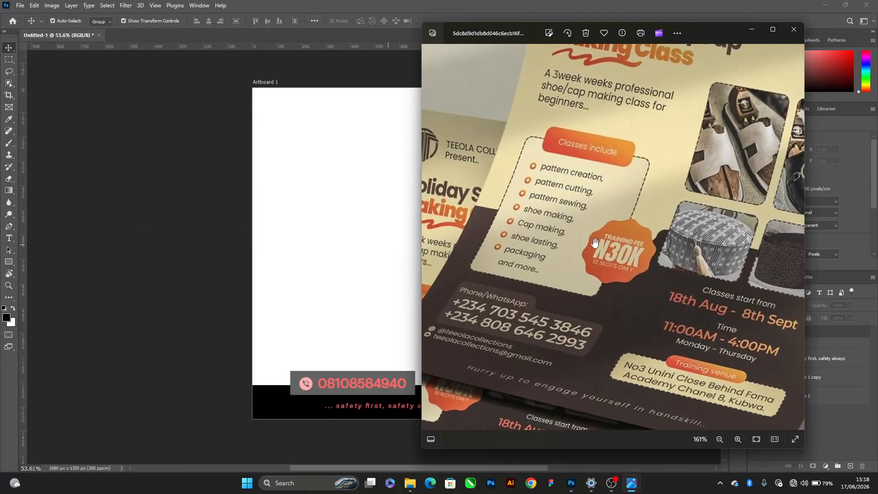
Place the black scalloped badge image from the TUTORIAL folder on the artboard at about 170 px square, above the footer
scroll(648, 226, up, 2)
scroll(626, 224, down, 4)
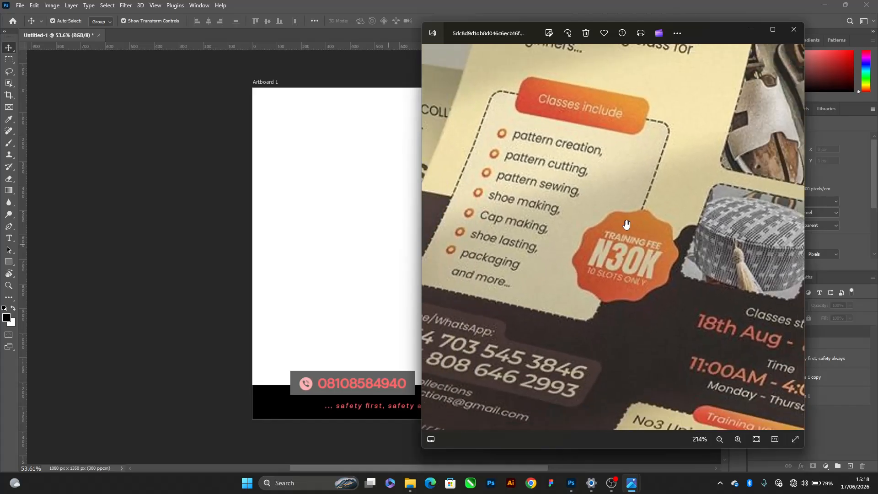
click(179, 216)
key(alt+Tab)
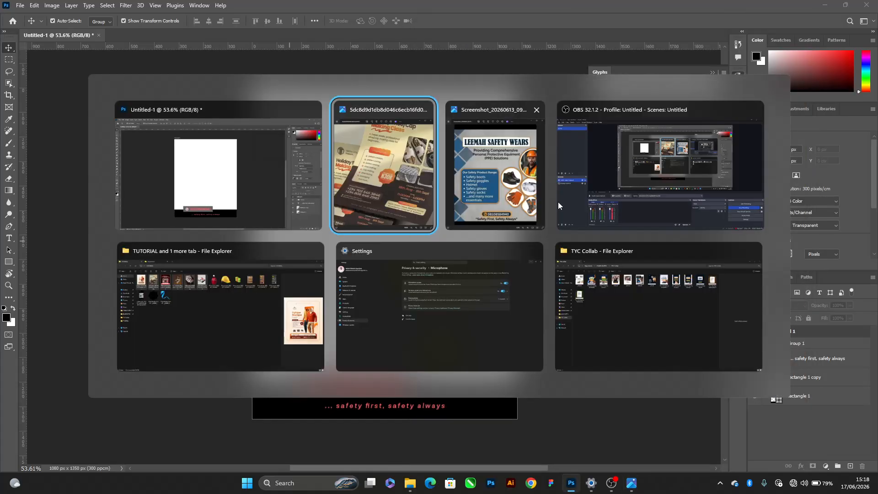
click(192, 305)
drag(158, 171, 323, 248)
key(alt+Tab)
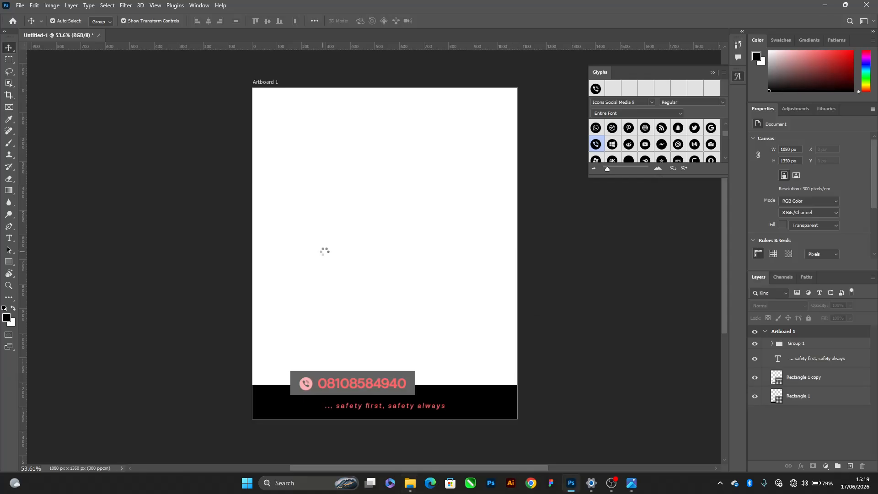
drag(491, 256, 445, 339)
key(Return)
scroll(426, 368, up, 3)
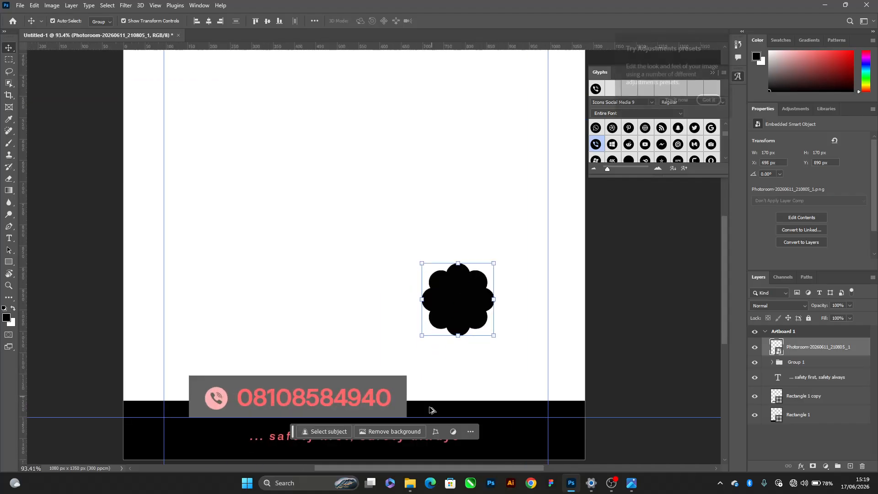
Duplicate the footer tagline onto the badge shape and replace the copy's wording with "OREDER NOW!" on two lines
drag(366, 408, 448, 264)
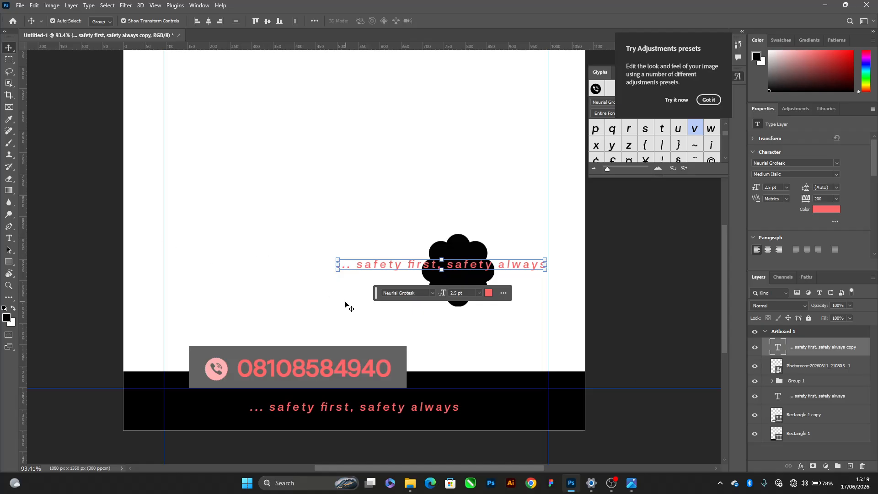
key(Return)
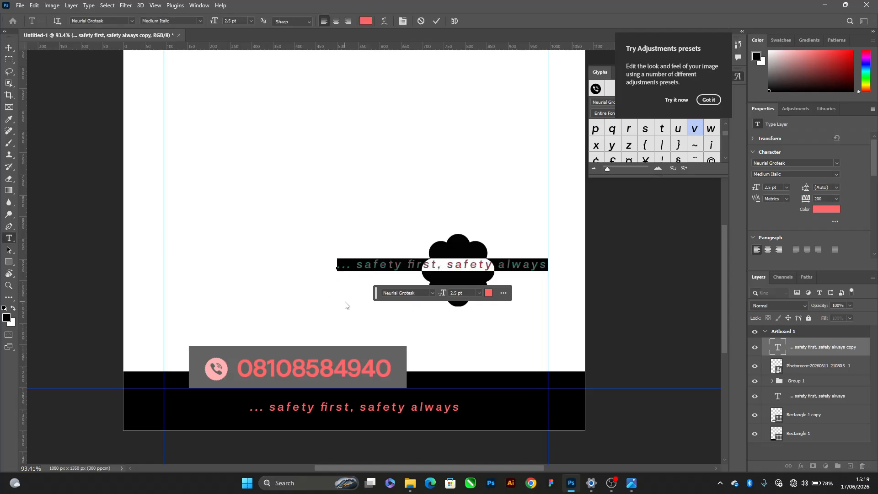
text(o)
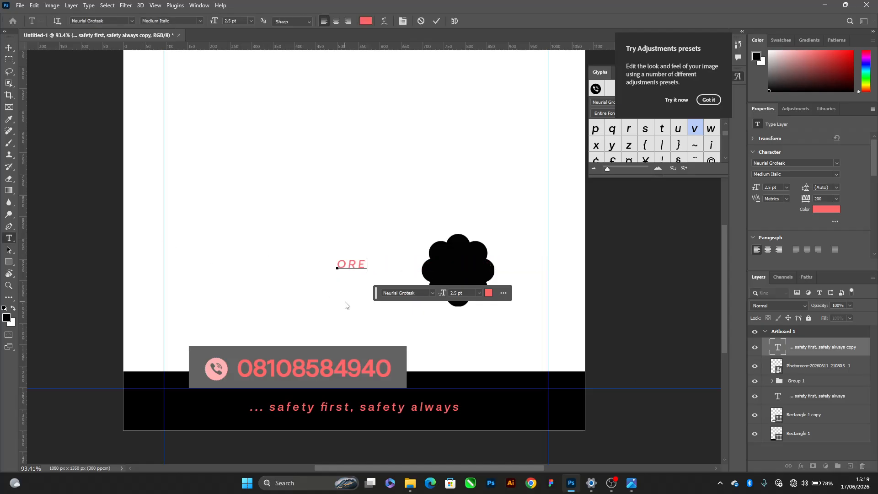
text(reder)
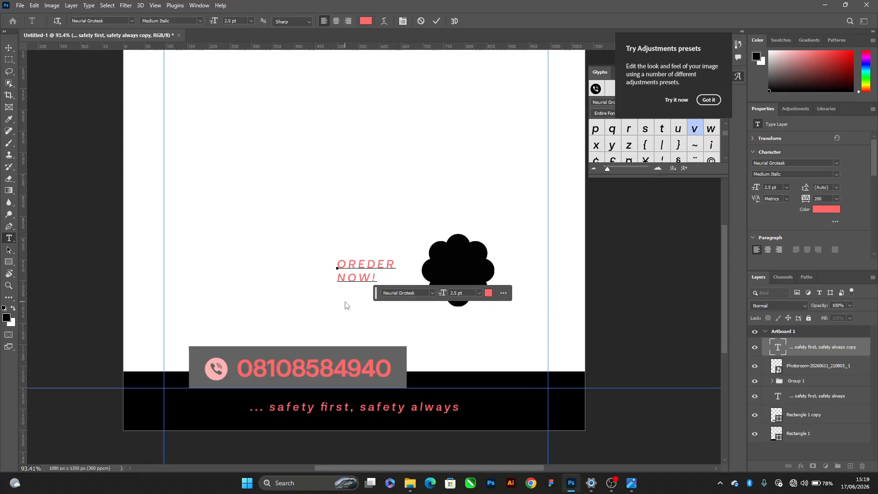
key(ctrl+Return)
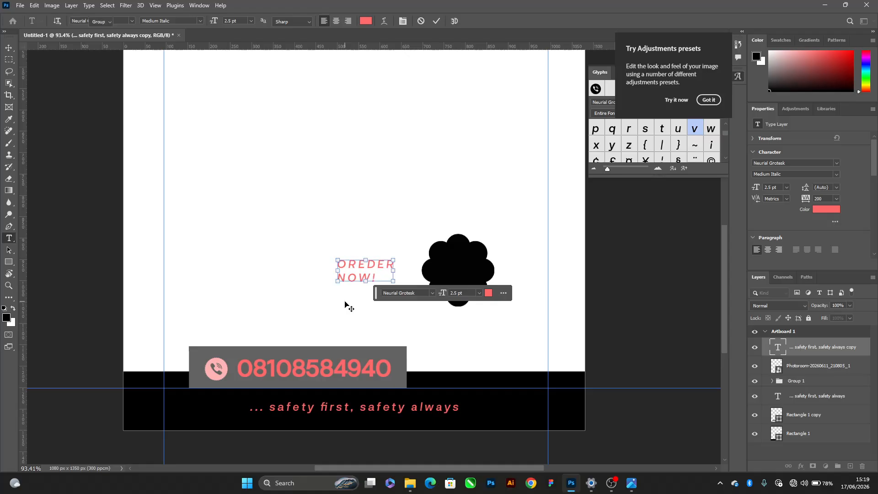
key(v)
Correct the spelling of the two-line text beside the badge to "ORDER NOW!"
drag(386, 305, 235, 82)
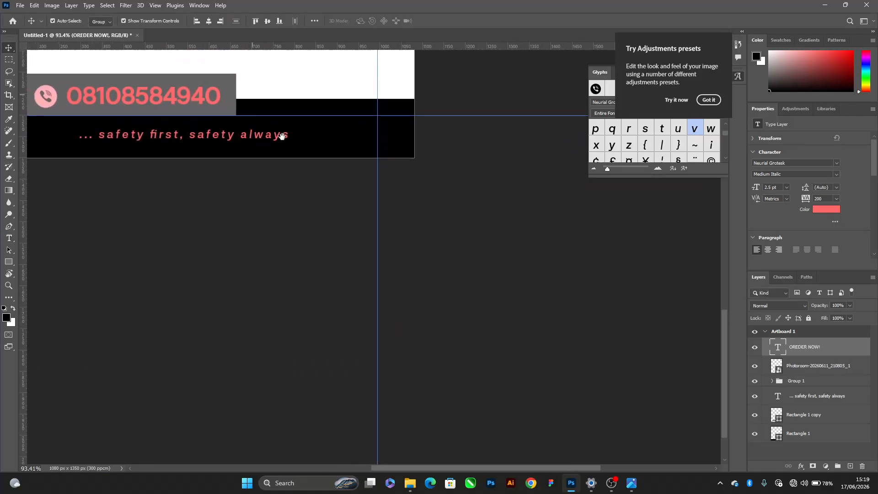
drag(282, 136, 374, 294)
click(337, 199)
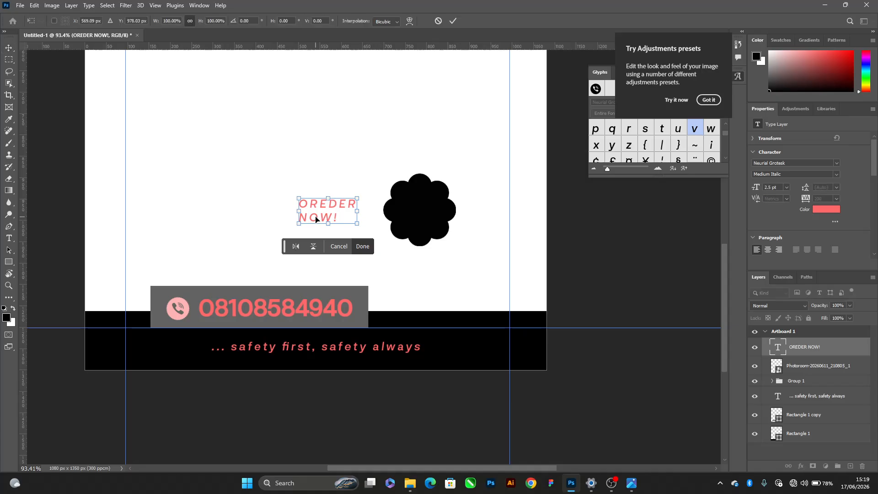
key(Return)
double_click(320, 209)
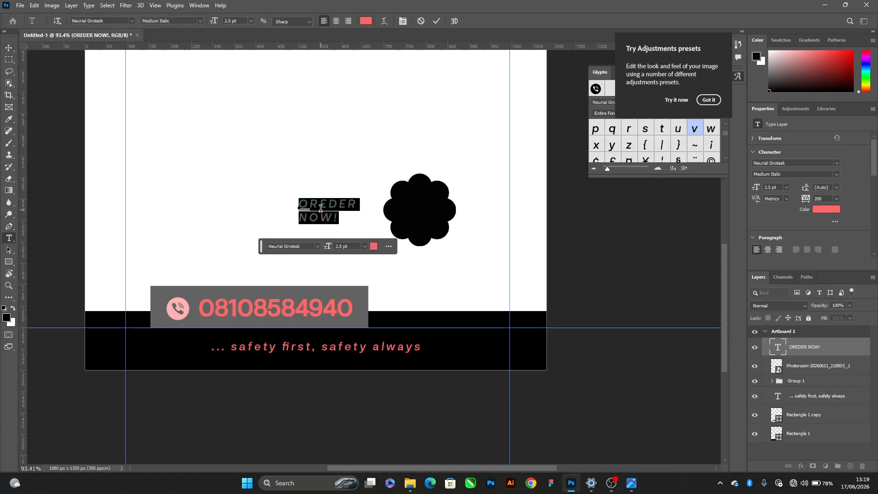
click(321, 209)
key(Delete)
key(ctrl+Return)
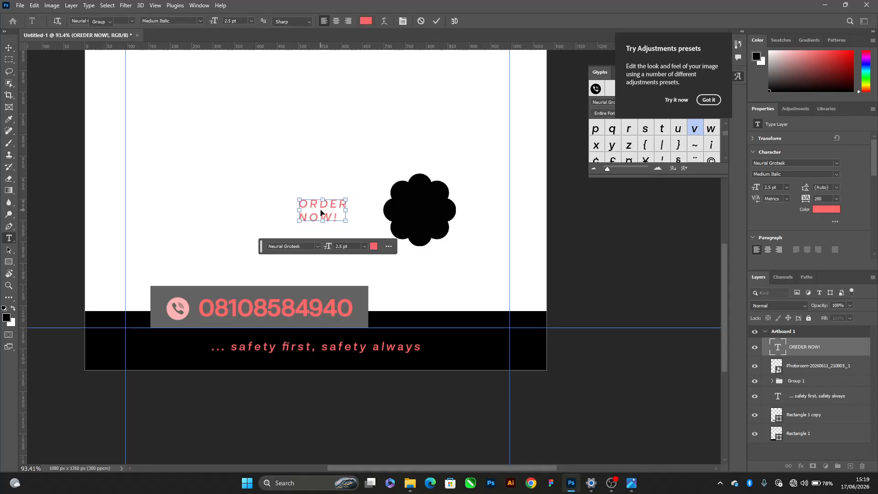
key(v)
Move the ORDER NOW! text below the badge and shorten it to "ORDER"
scroll(434, 219, up, 5)
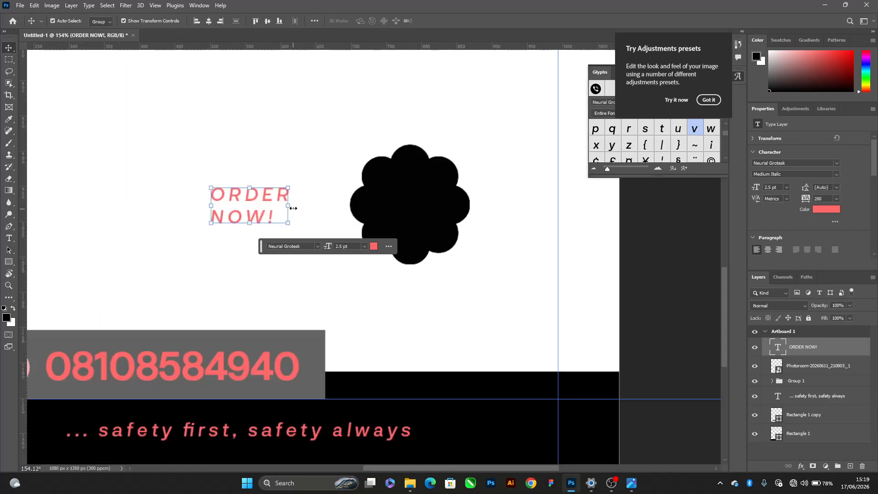
drag(267, 211, 403, 328)
key(t)
click(466, 328)
key(BackSpace)
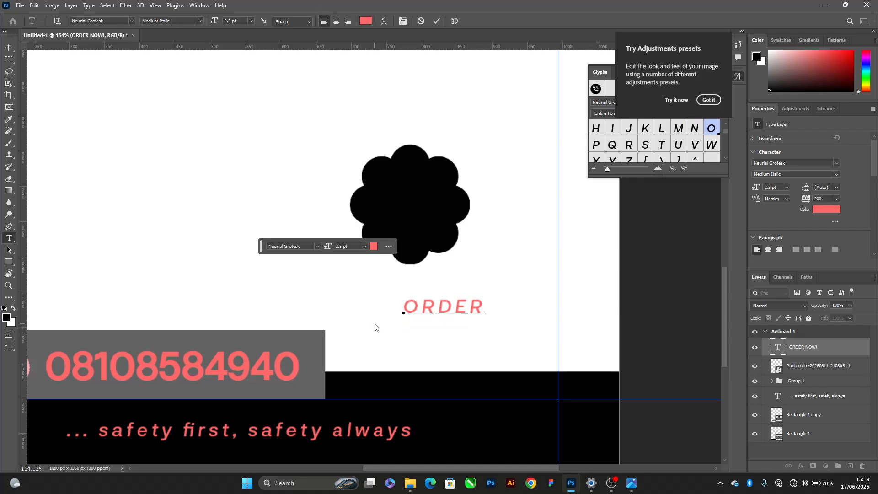
key(ctrl+Return)
key(v)
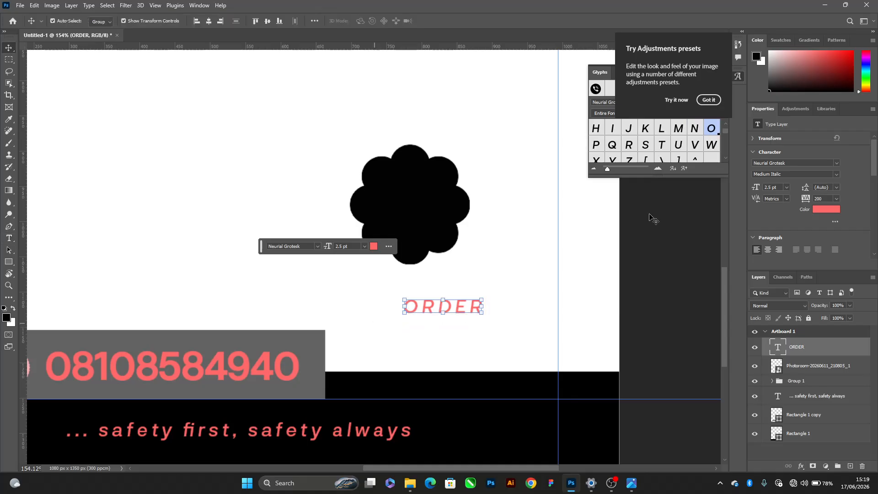
Set the ORDER text's tracking to -25 and duplicate it directly below, changing the copy to "NOW!"
click(836, 199)
click(828, 232)
alt+drag(447, 308, 439, 342)
double_click(440, 341)
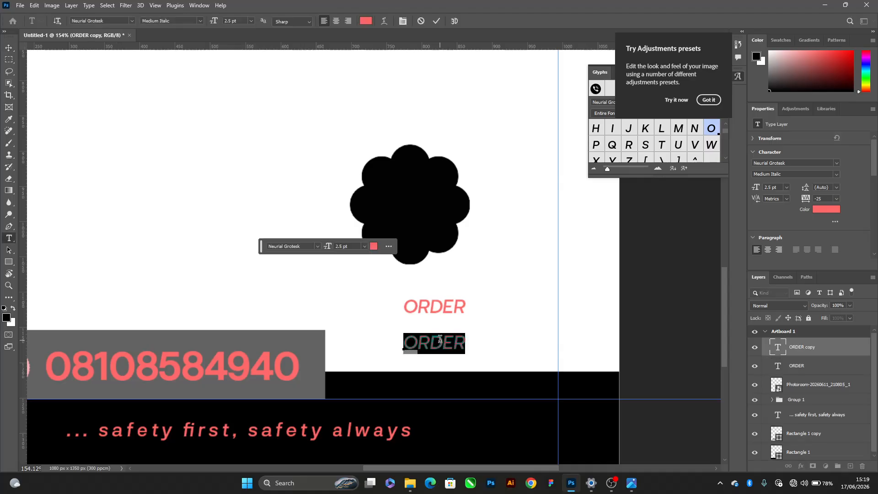
text(NOW!)
key(ctrl+Return)
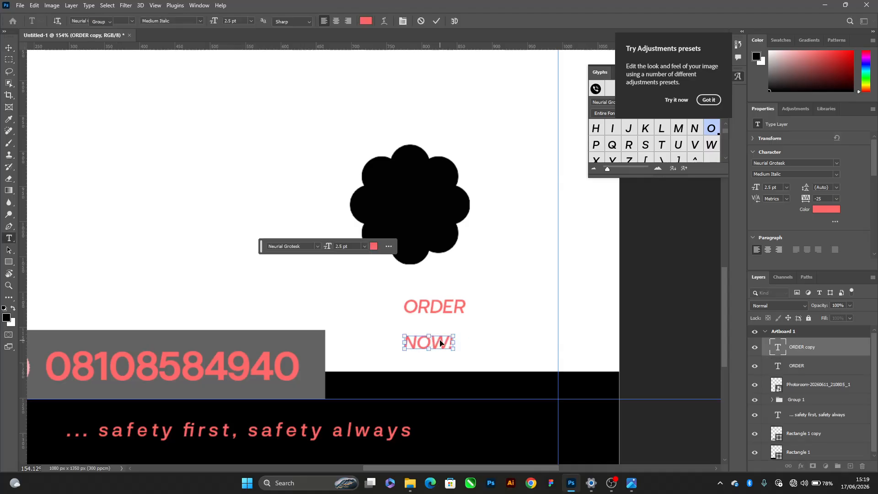
Set the NOW! text's font to Gobold Bold Regular
click(306, 246)
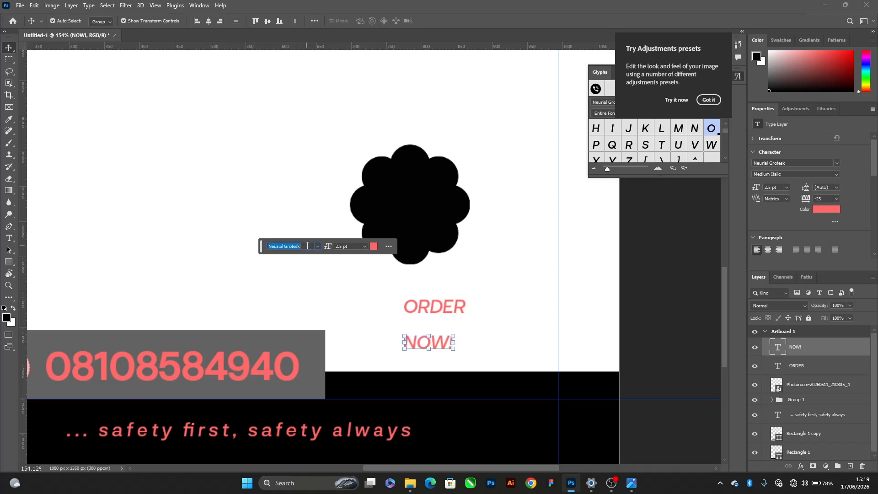
text(BEB)
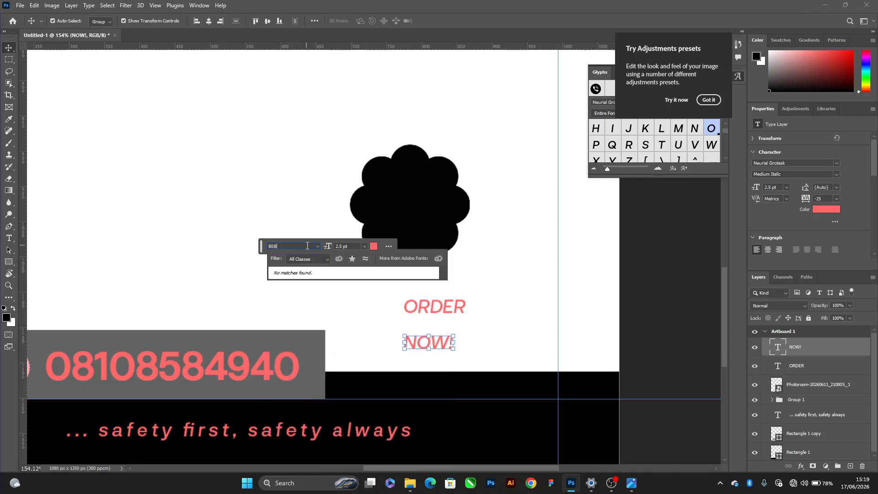
key(BackSpace)
key(BackSpace)
key(BackSpace)
text(GOBO)
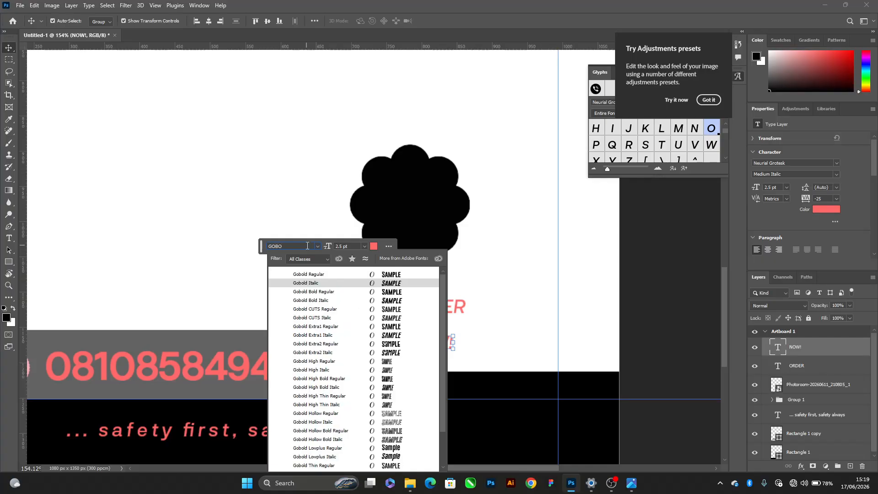
click(321, 292)
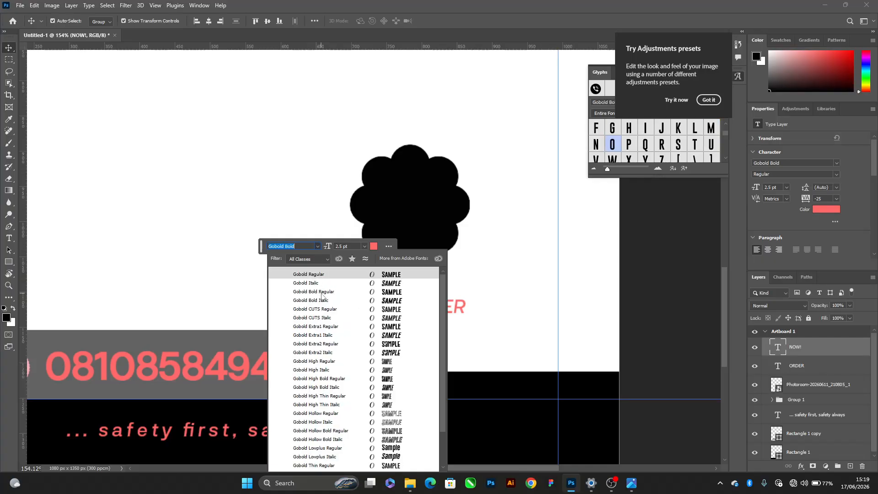
click(321, 292)
Scale the NOW! text up to about 3.82 pt so it matches the width of ORDER
scroll(430, 337, up, 3)
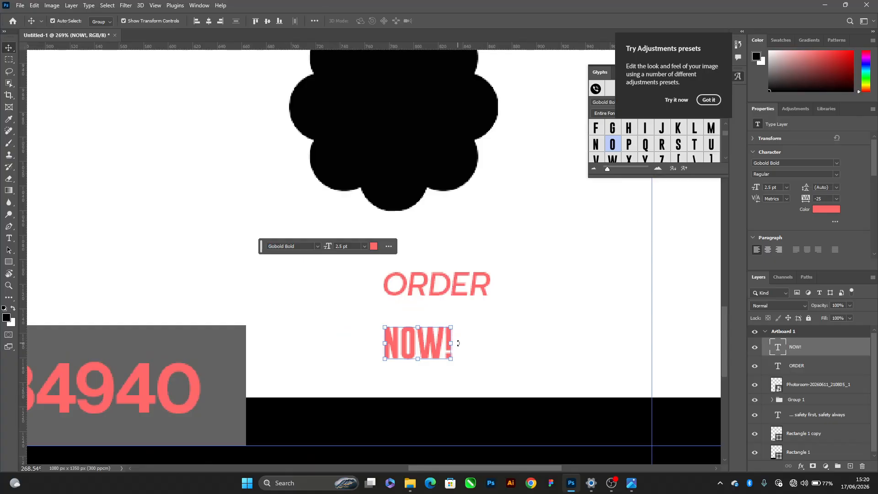
drag(458, 343, 496, 339)
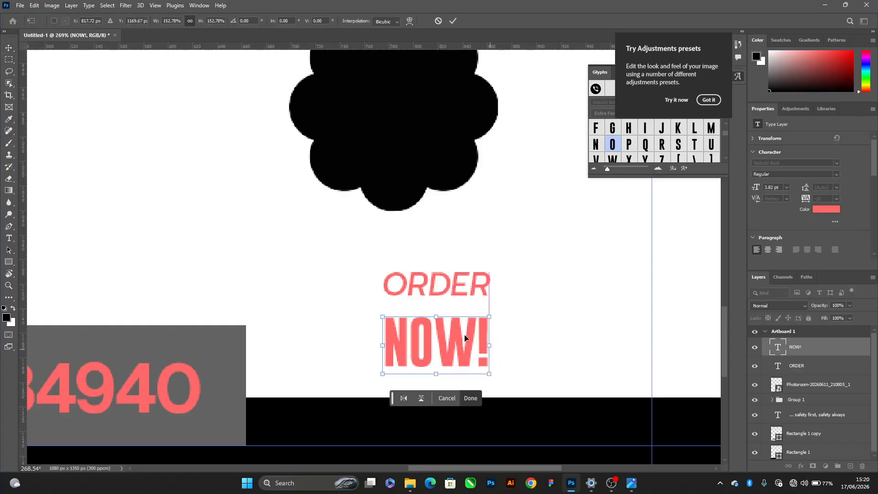
key(Return)
Move the ORDER and NOW! texts together onto the black scalloped badge
shift+click(448, 294)
scroll(445, 287, down, 3)
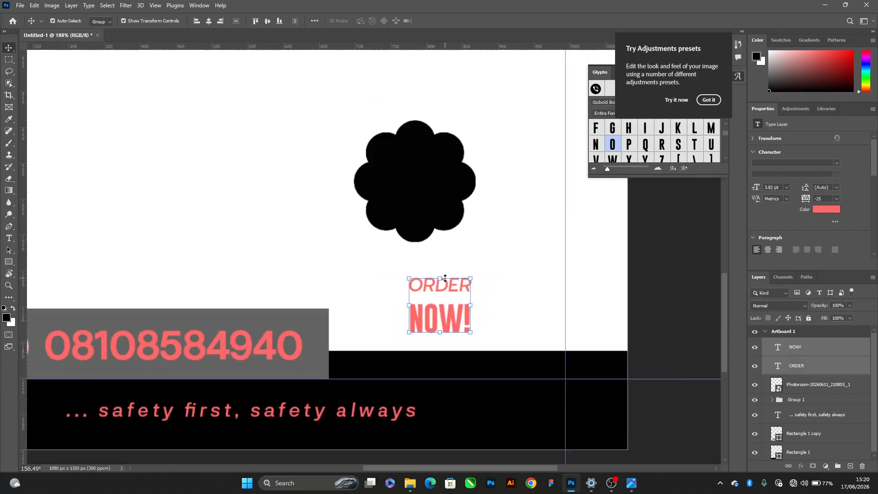
scroll(445, 278, down, 1)
drag(446, 294, 447, 211)
click(486, 317)
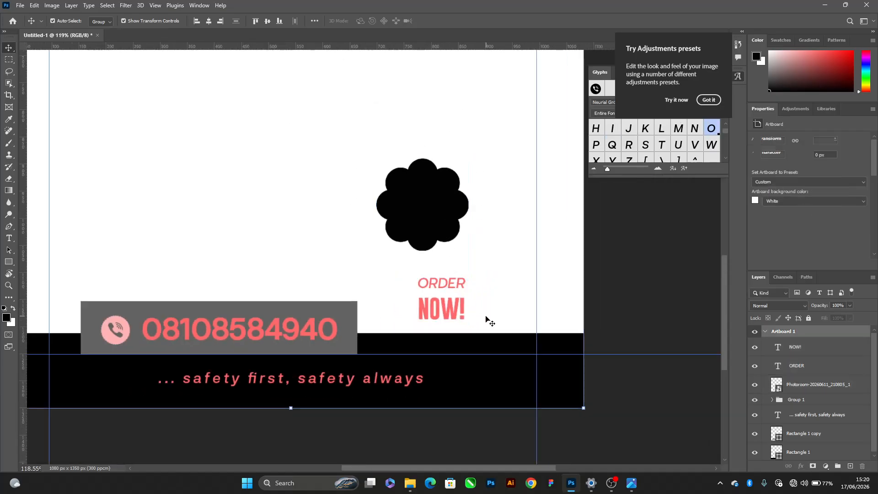
drag(489, 322, 432, 256)
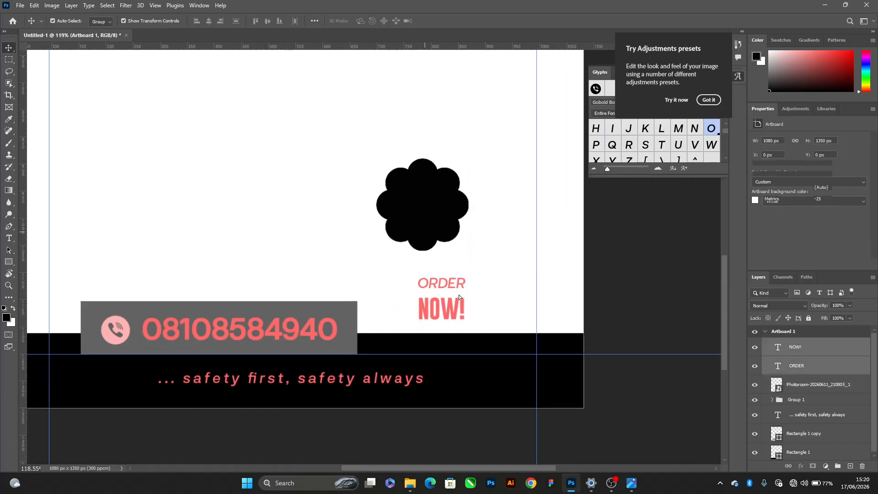
drag(459, 297, 443, 213)
scroll(438, 185, up, 3)
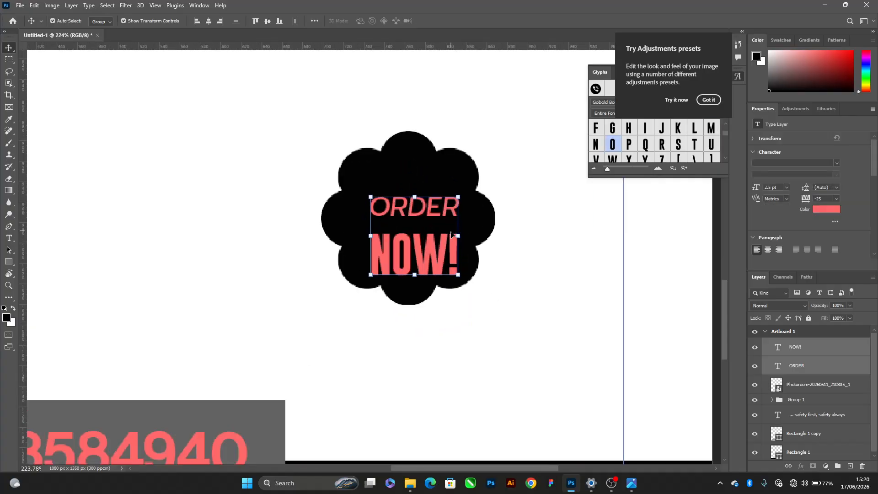
Nudge the NOW! text up so it sits closely beneath ORDER
click(430, 268)
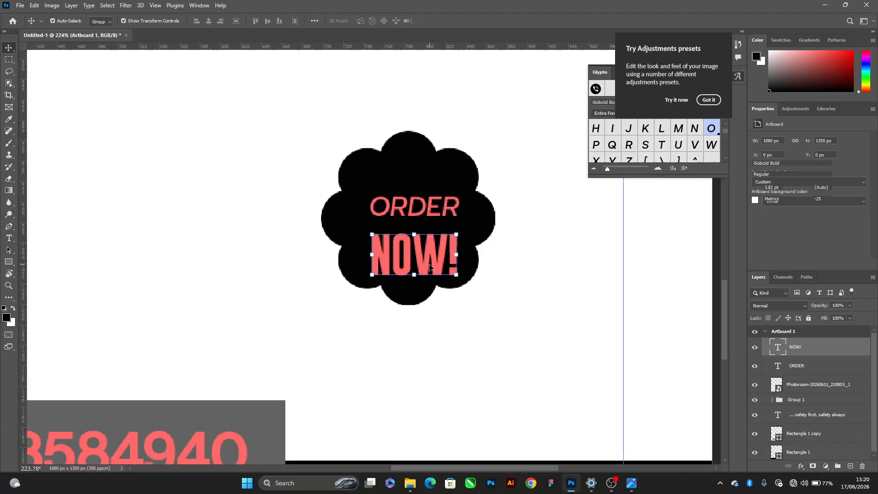
key(shift+Up)
key(shift+Up)
key(shift+Down)
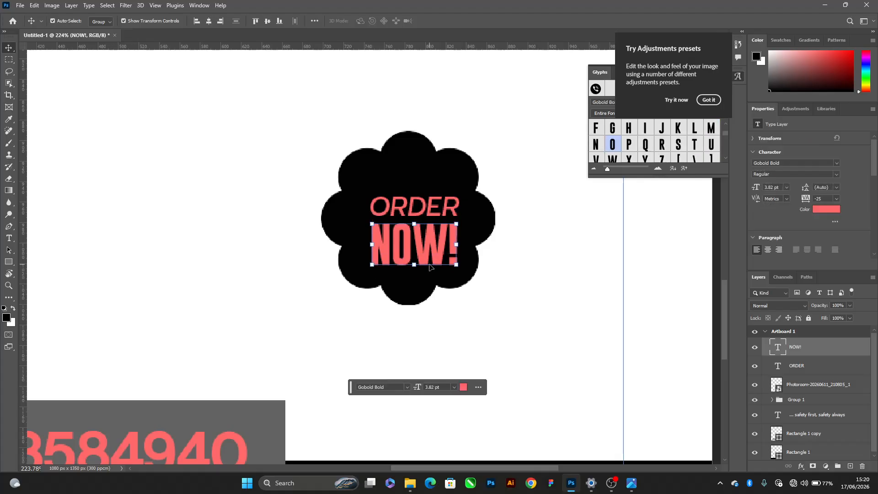
Group the ORDER and NOW! texts and centre the group horizontally and vertically on the badge
shift+click(822, 369)
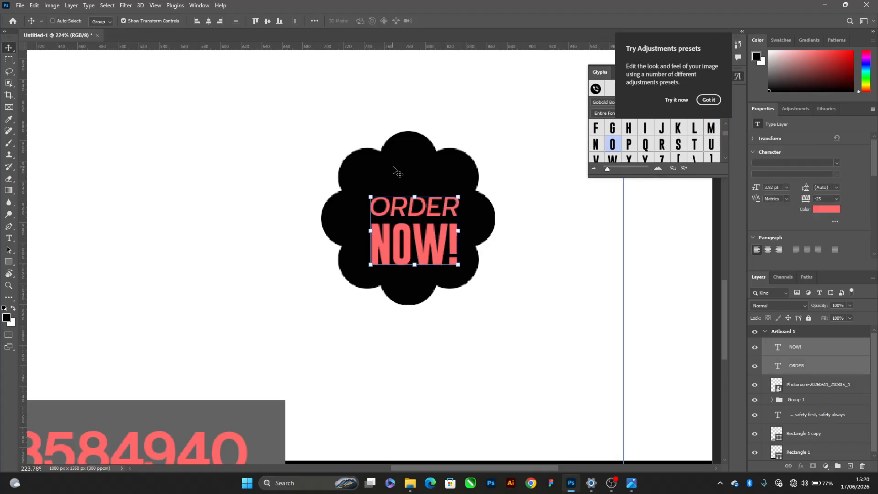
key(ctrl+g)
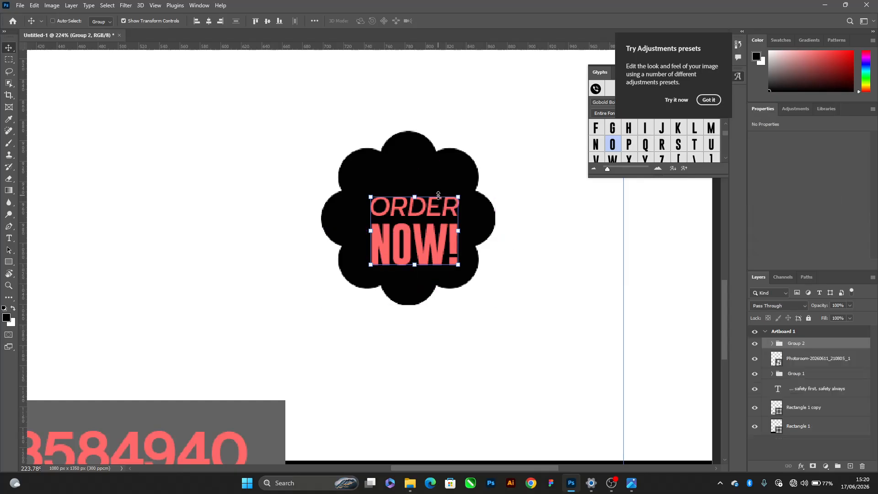
click(430, 175)
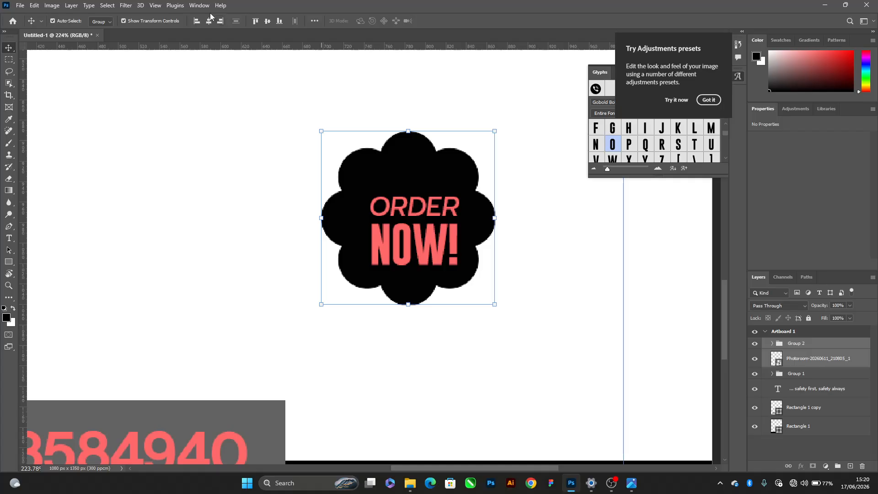
click(267, 20)
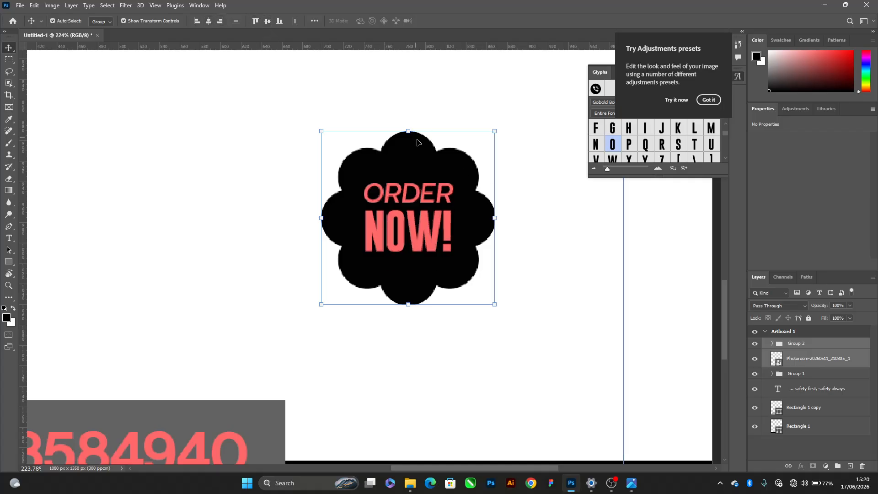
Scale the ORDER NOW! text group up from its centre on the badge to about 101 x 78 px
click(446, 242)
scroll(450, 235, left, 2)
scroll(469, 206, up, 2)
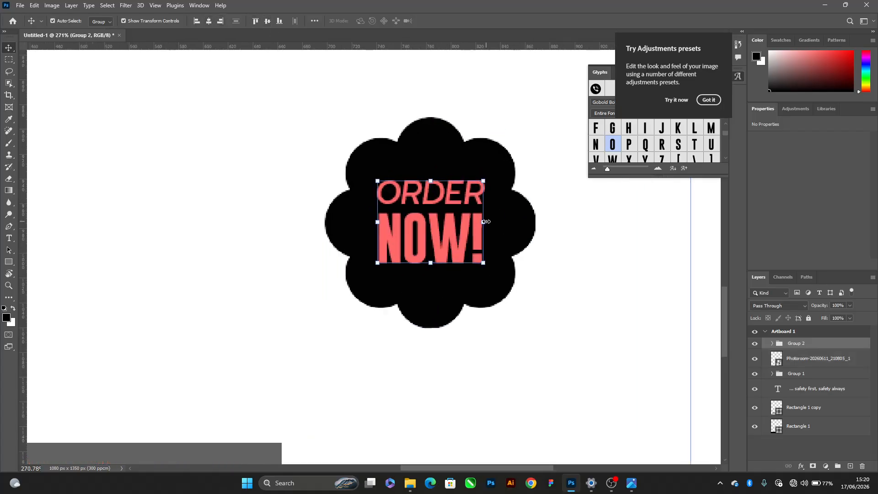
drag(486, 222, 496, 223)
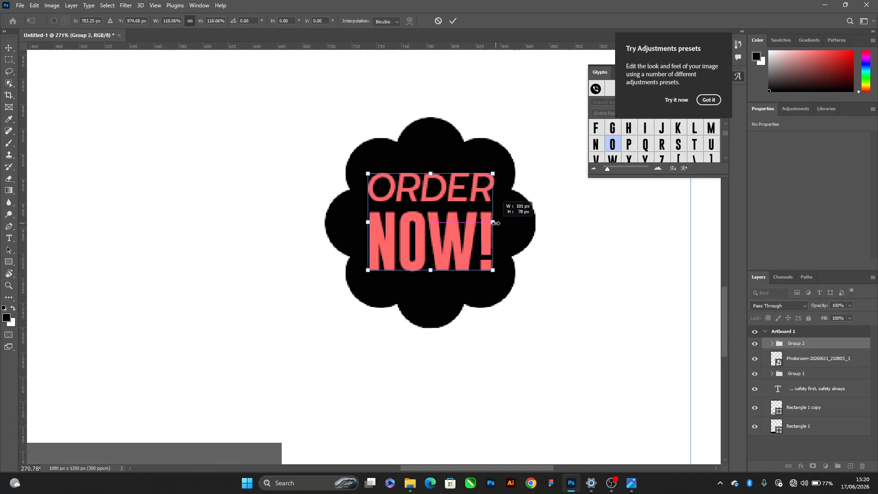
key(Return)
scroll(356, 205, down, 8)
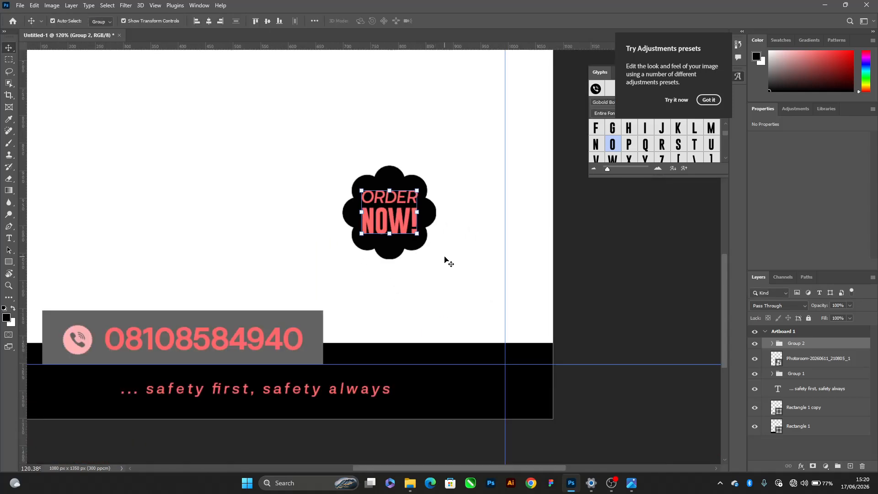
Scale the ORDER NOW! text group down to about 95% around its centre, leaving more margin inside the badge
drag(445, 260, 306, 121)
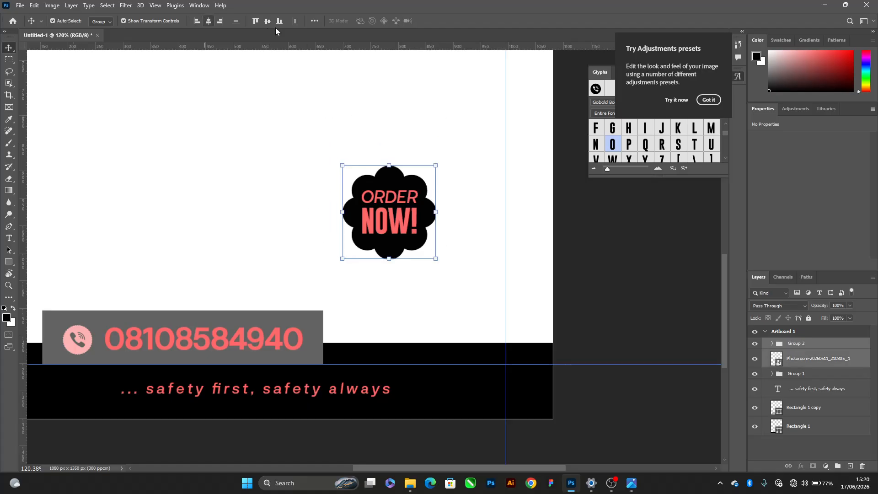
click(456, 209)
scroll(389, 232, up, 5)
click(391, 227)
scroll(421, 199, up, 3)
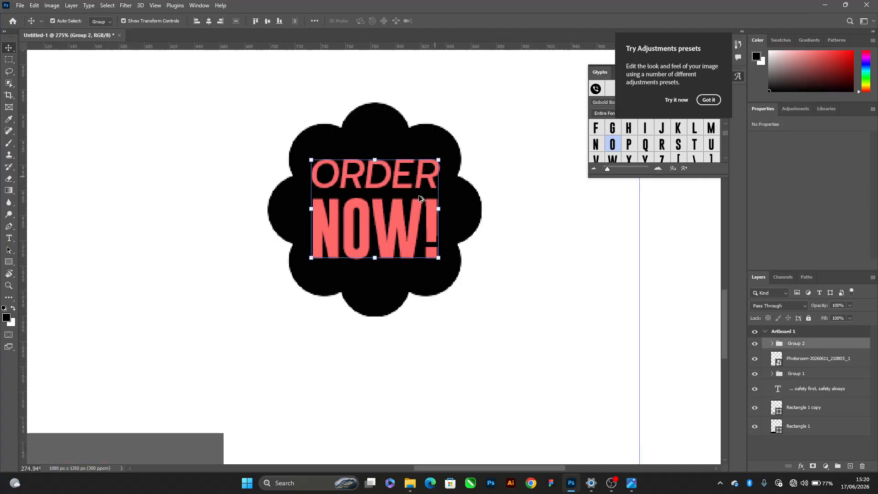
drag(438, 209, 435, 208)
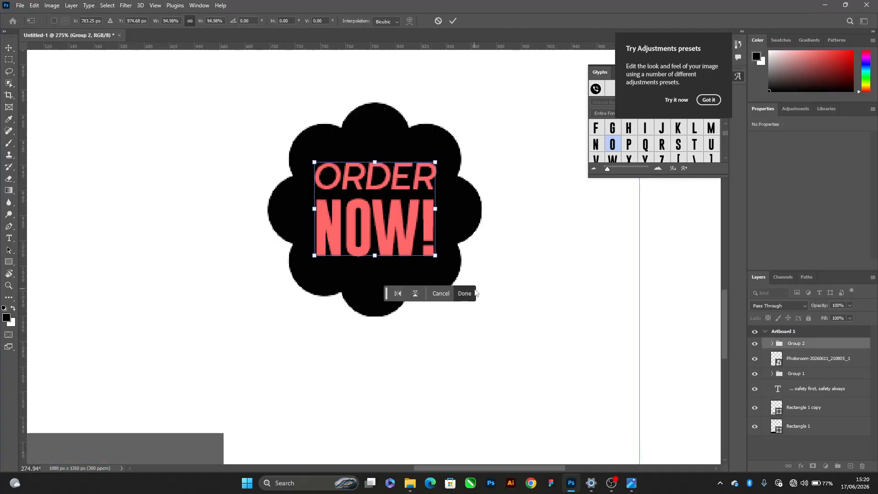
click(463, 299)
scroll(435, 307, down, 5)
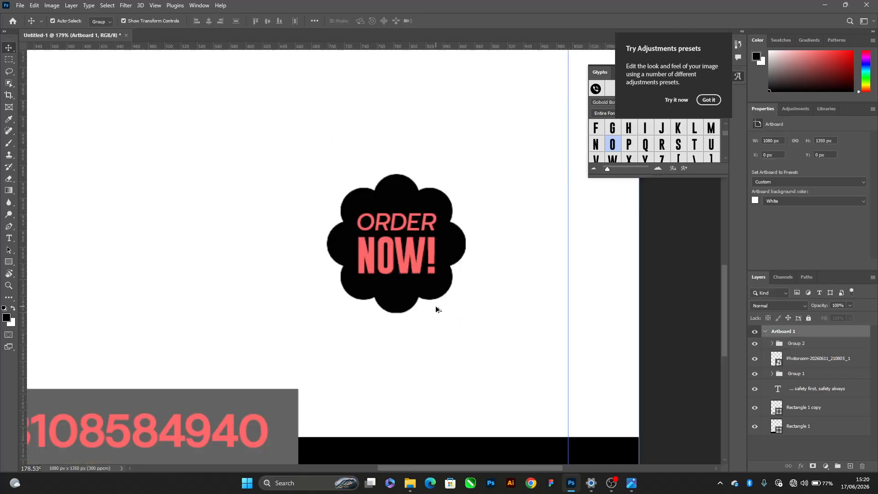
Group the scalloped badge with its ORDER NOW! text and move it slightly up and toward the artboard's right guide
key(ctrl+g)
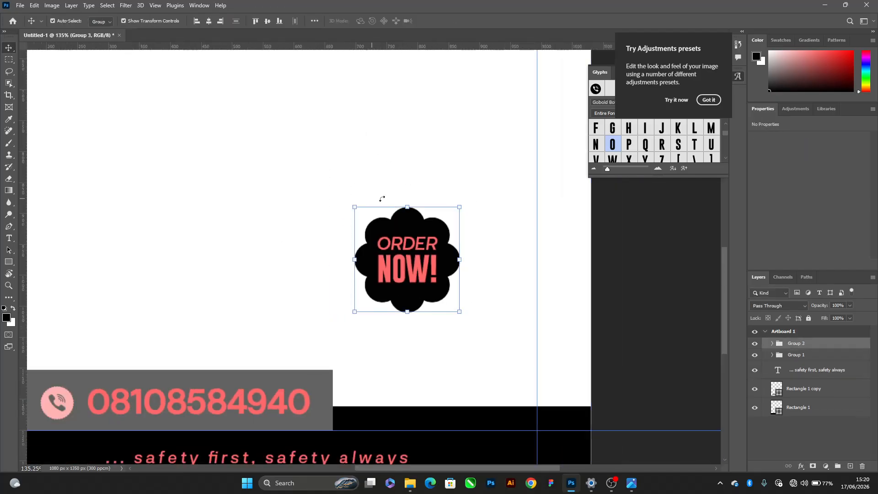
scroll(382, 198, down, 3)
key(alt+Tab)
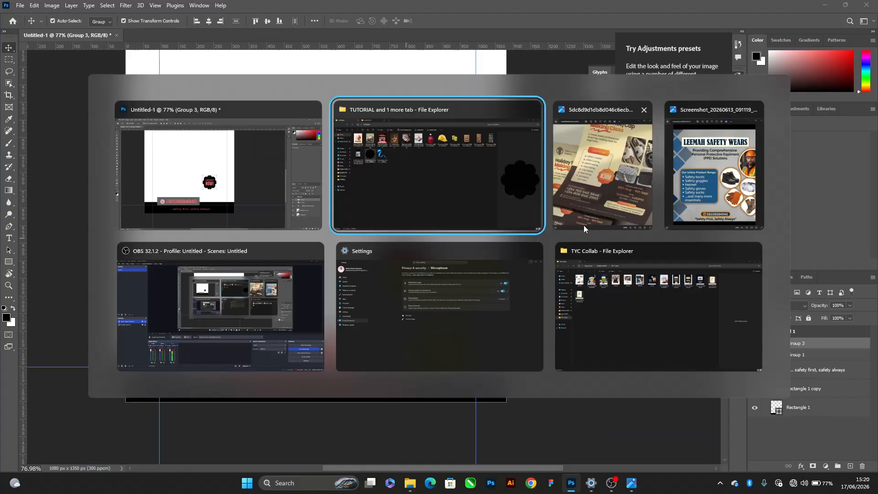
click(581, 193)
click(349, 111)
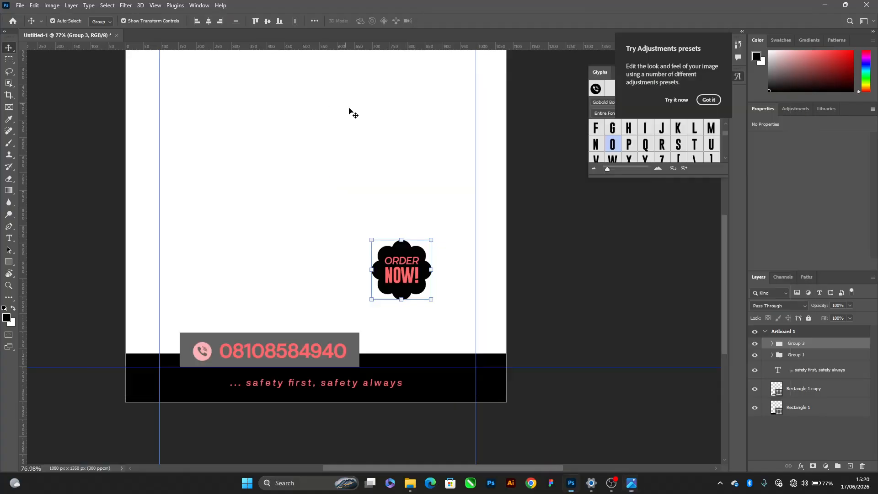
drag(391, 263, 420, 239)
click(311, 214)
Check the layout of the reference flyers in the image viewer, and activate the Rectangle tool back in Photoshop
drag(219, 240, 286, 320)
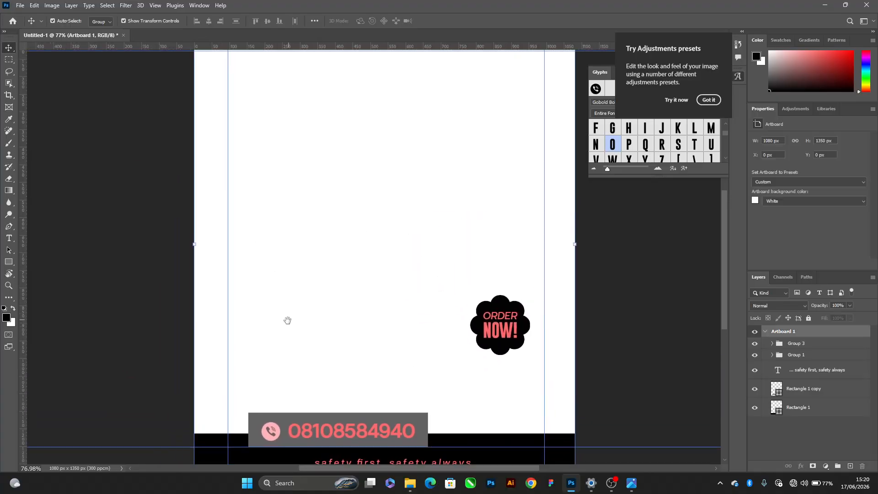
key(alt+Tab)
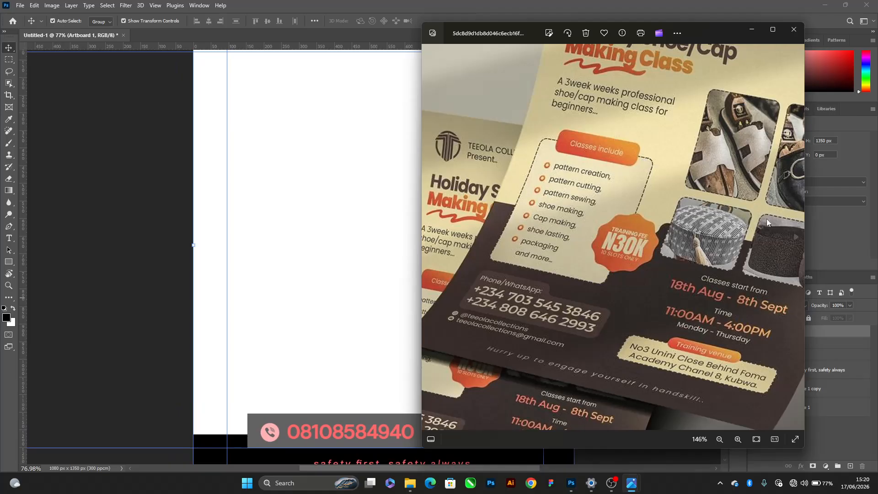
click(794, 236)
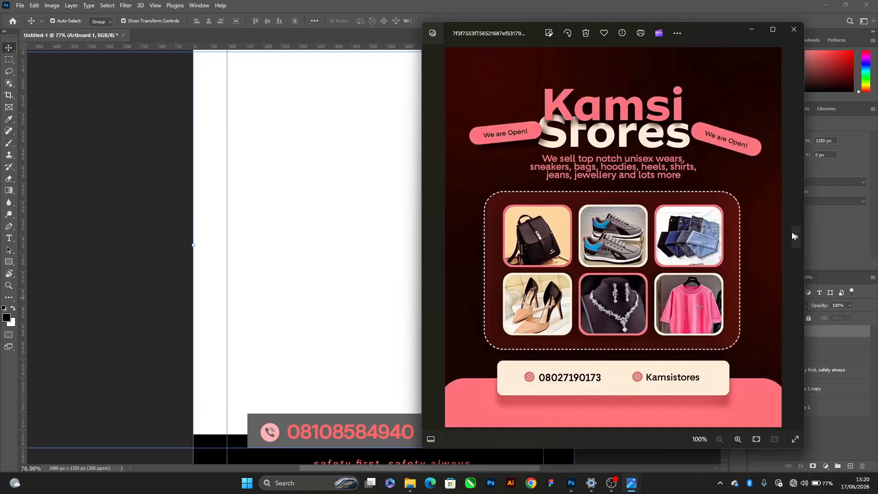
click(782, 274)
key(alt+Tab)
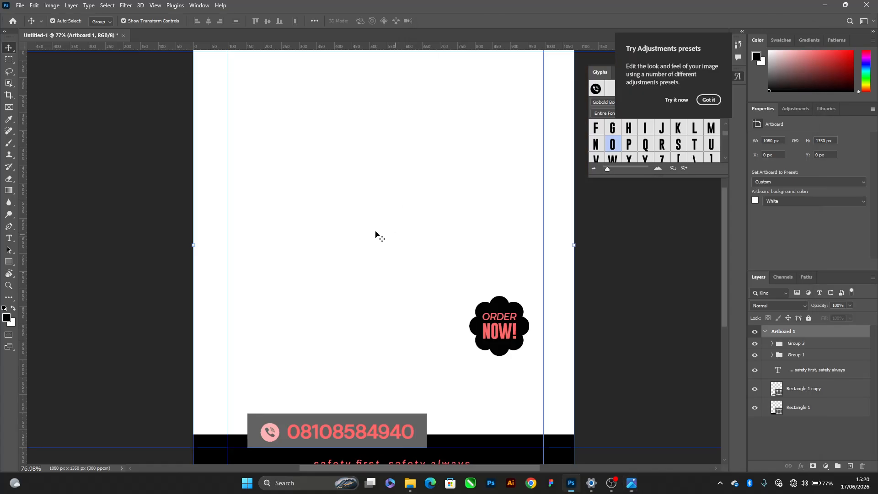
key(r)
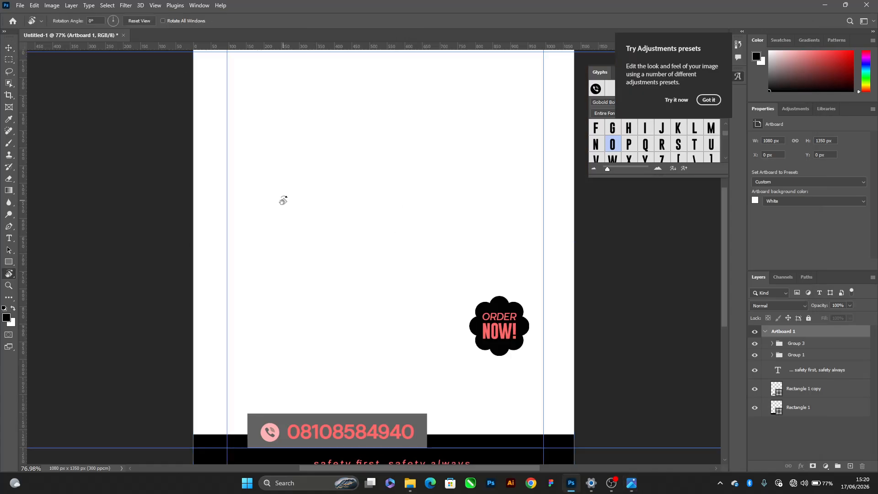
key(u)
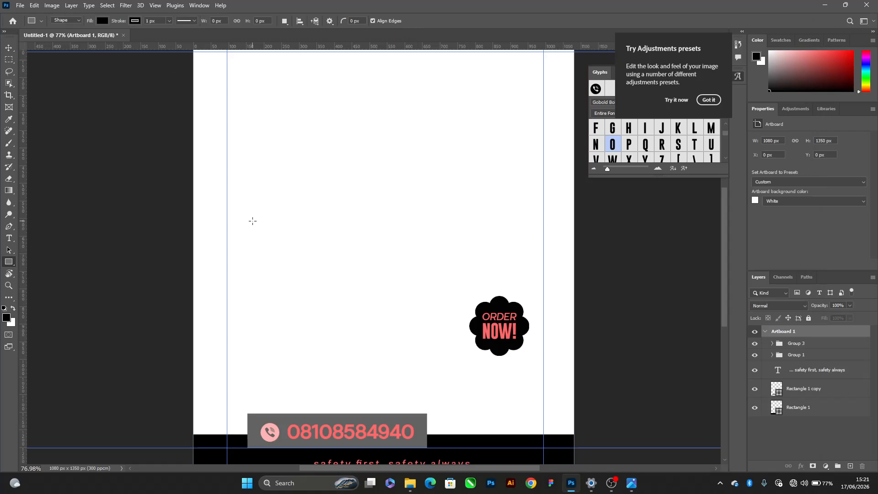
Draw a black rectangle about 350 x 412 px above the phone number bar, and duplicate it slightly up and to the right
drag(239, 182, 362, 327)
key(v)
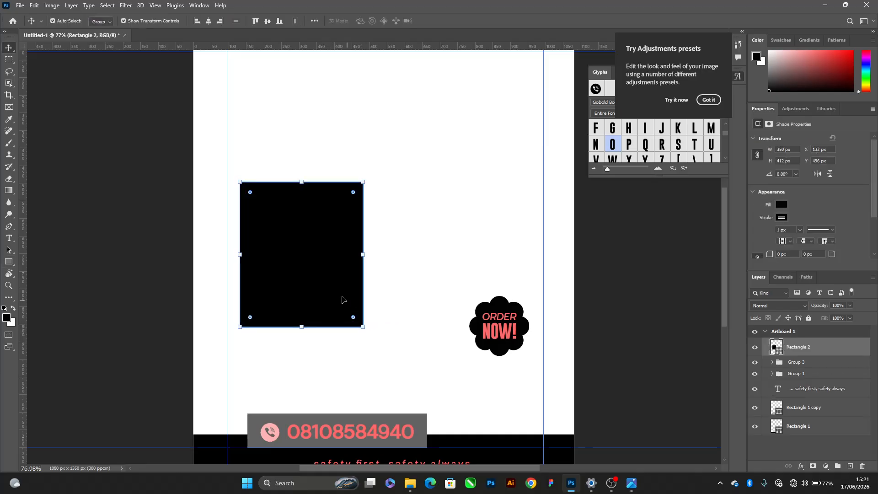
drag(308, 273, 323, 238)
Shrink the rectangle copy to about 258 x 74 px across the large rectangle's top edge and round its corners to 36 px
key(ctrl+t)
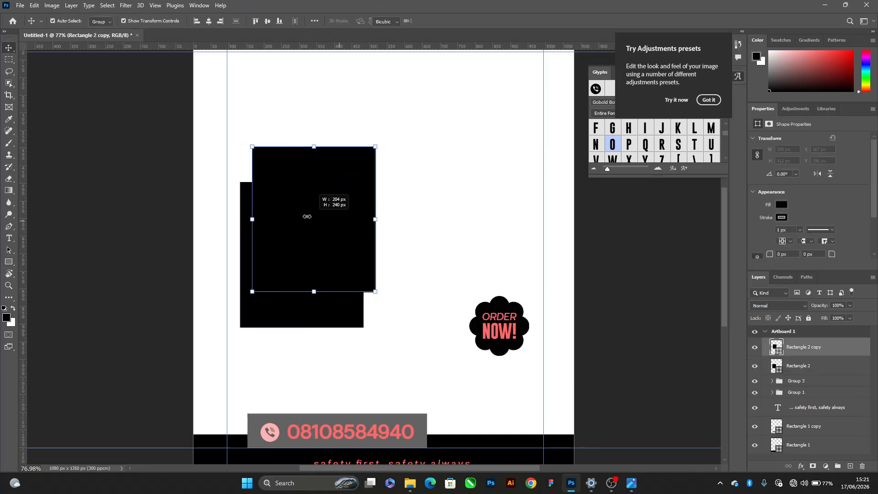
drag(372, 220, 298, 178)
scroll(290, 222, up, 3)
key(Return)
scroll(232, 161, up, 2)
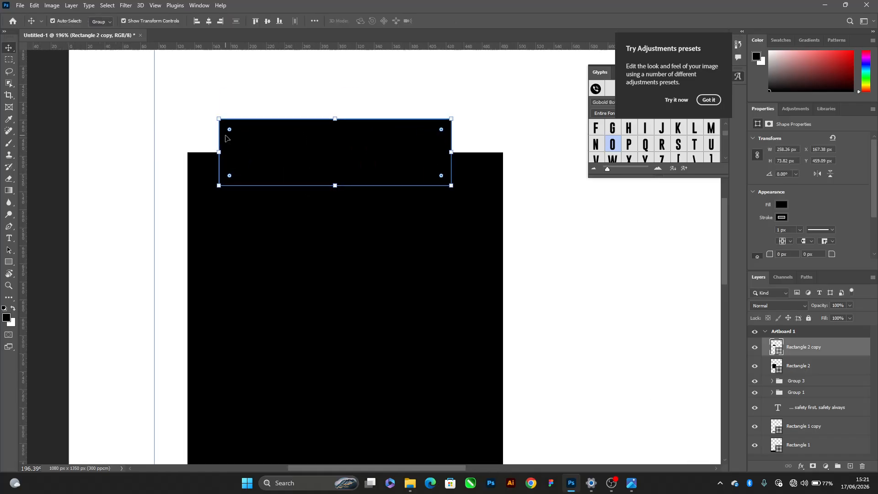
drag(229, 129, 315, 170)
scroll(288, 165, down, 5)
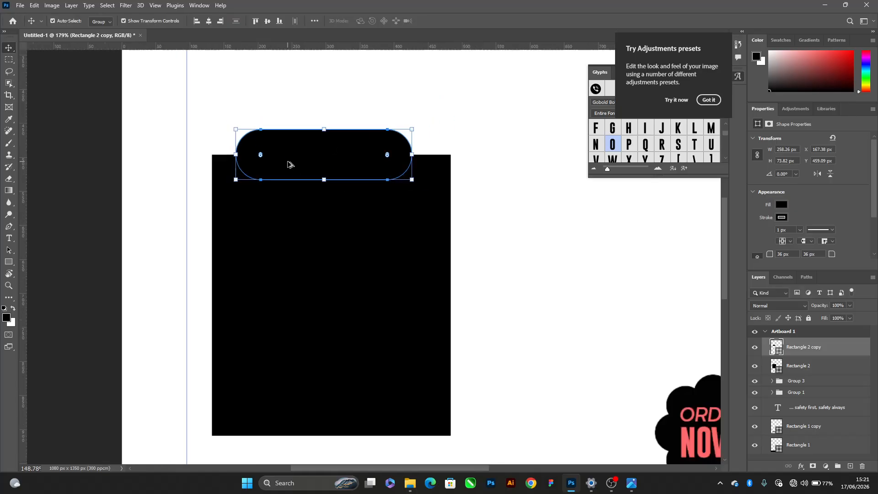
Duplicate the "... safety first, safety always" text onto the rounded header shape and bring the copy in front of all layers
drag(396, 451, 331, 156)
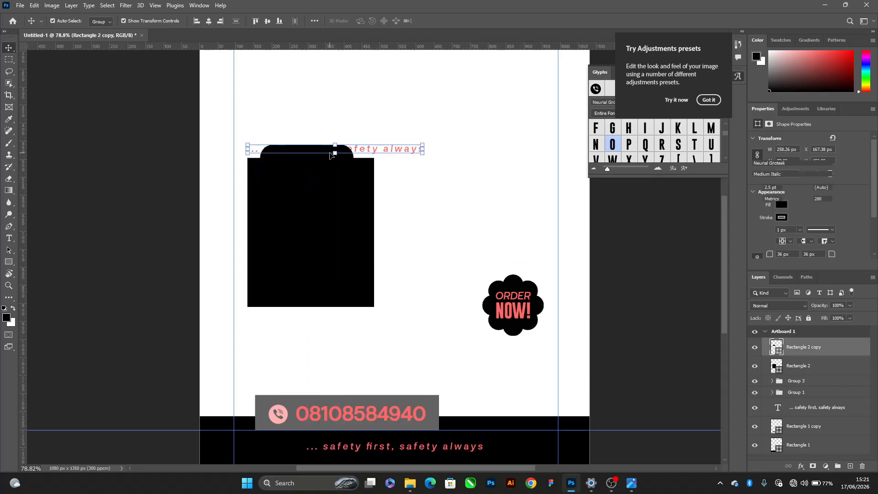
scroll(330, 156, up, 2)
key(ctrl+shift+bracketright)
scroll(330, 232, up, 3)
scroll(327, 233, up, 3)
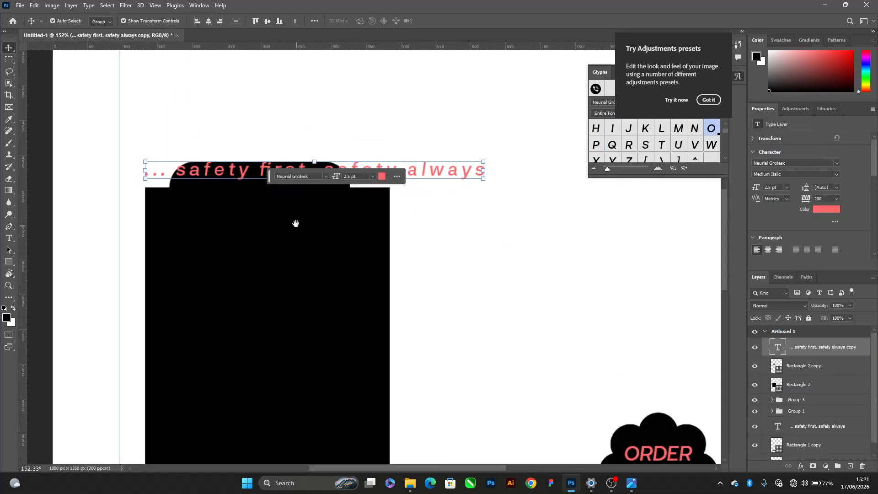
Check the product range heading on the reference flyer, and open the copied tagline for editing back in Photoshop
key(alt+Tab)
click(689, 186)
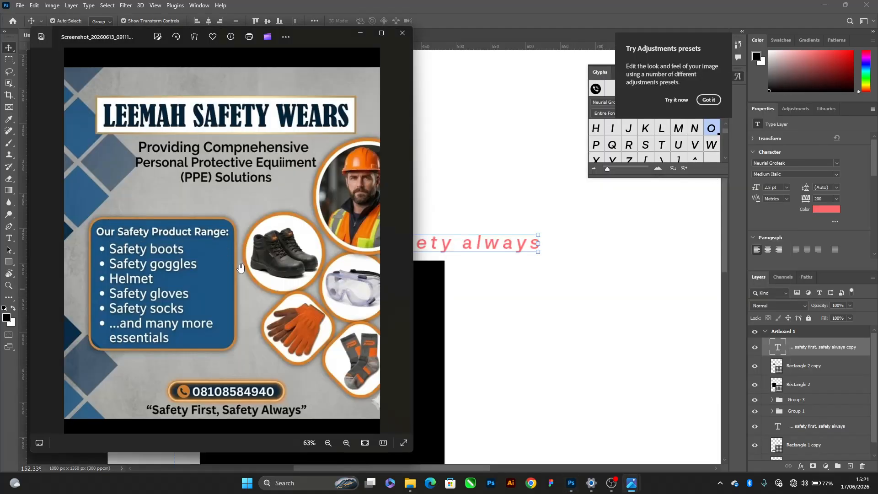
key(alt+Tab)
double_click(453, 246)
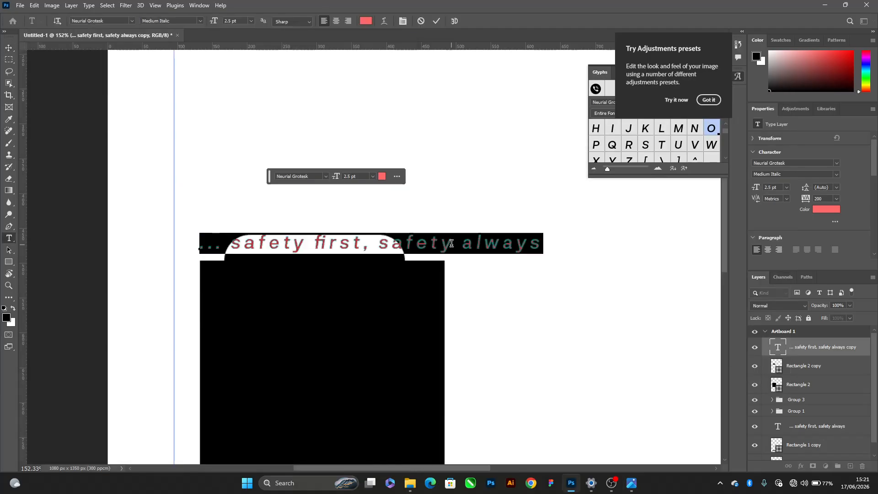
text(oUR)
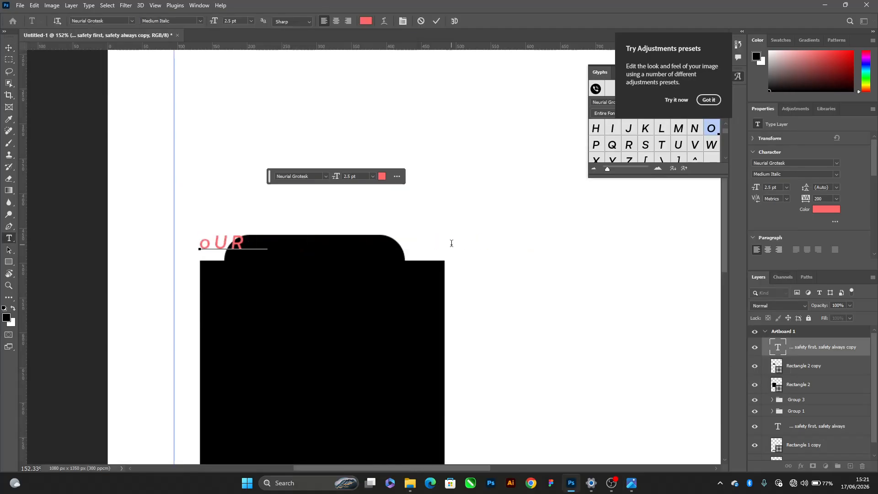
text( sAFET)
key(ctrl+a)
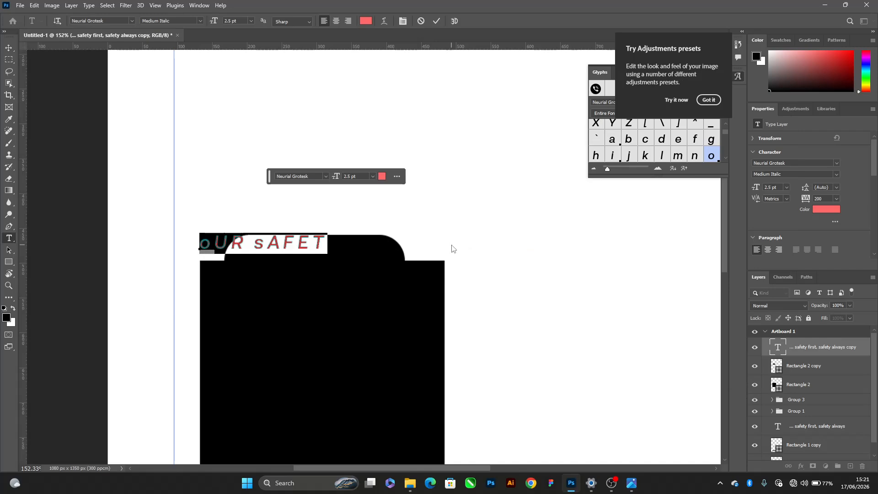
Replace the copied tagline's text with "Our Safety Prodocts Ranges:"
text(Our)
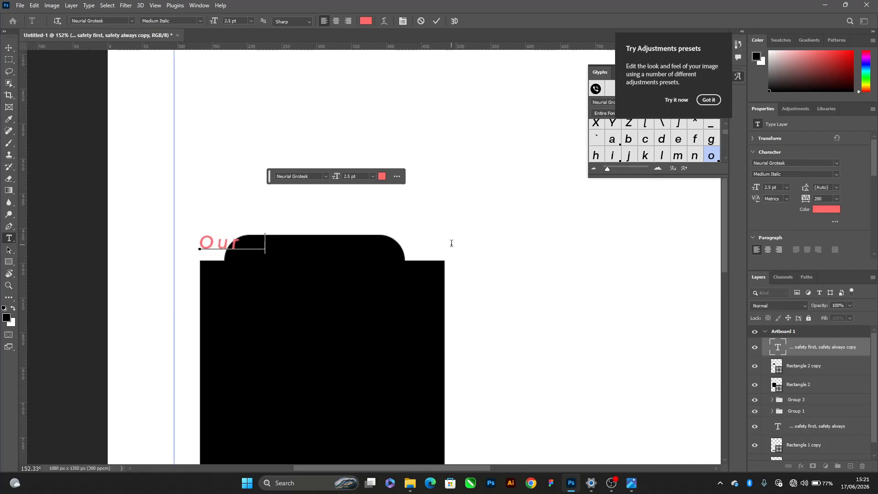
text( Safety)
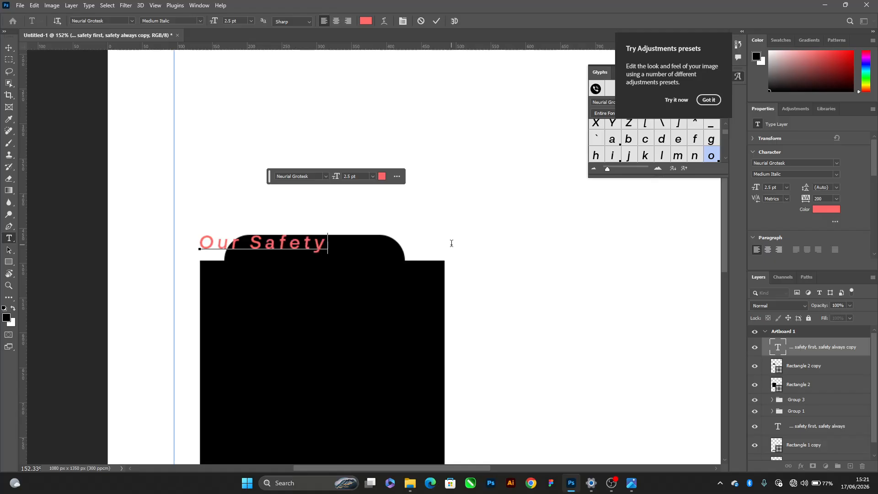
text( Prodcu)
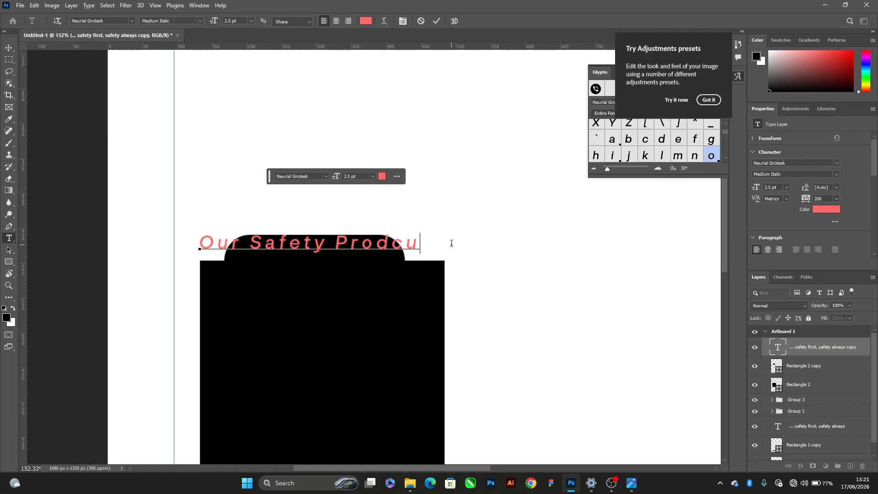
key(BackSpace)
key(BackSpace)
text(octs Ran)
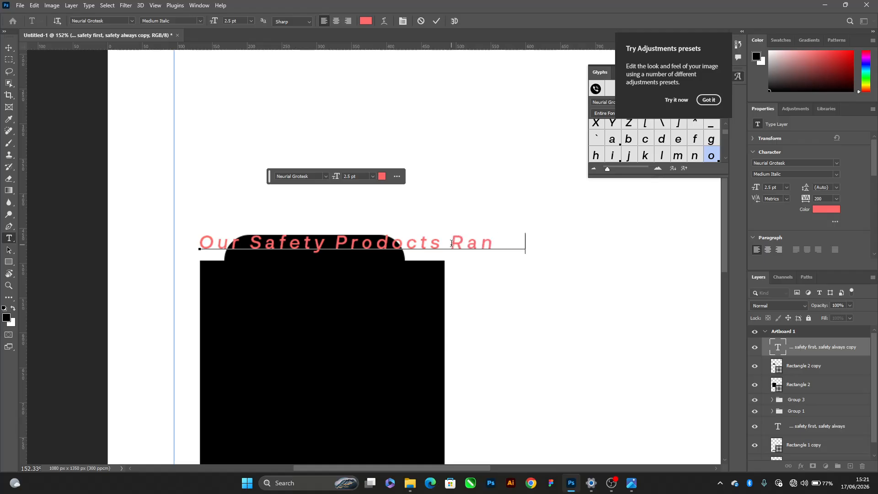
text(ges:)
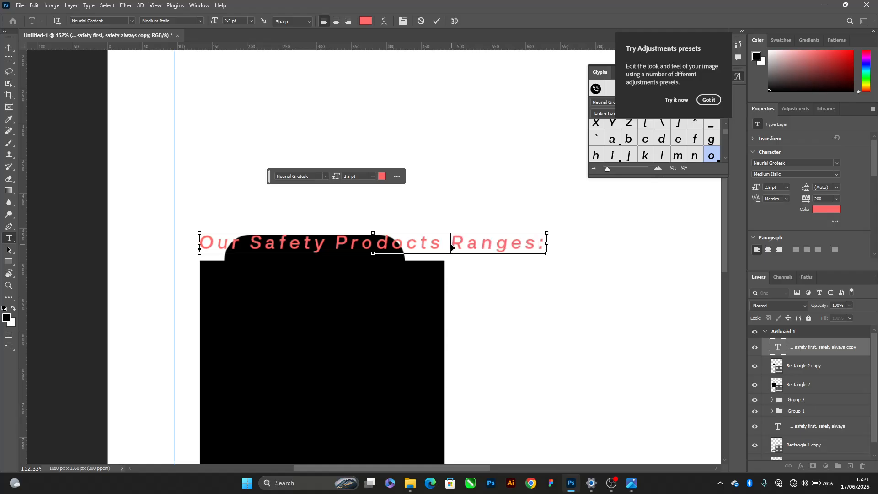
Break the heading into two lines after "Our Safety" and commit the text
key(ctrl+Left)
key(BackSpace)
key(Return)
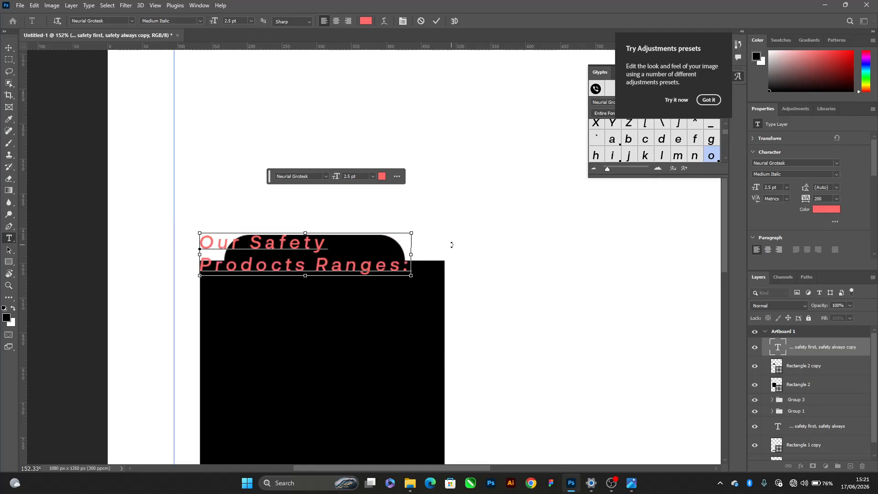
key(ctrl+Return)
key(v)
click(226, 279)
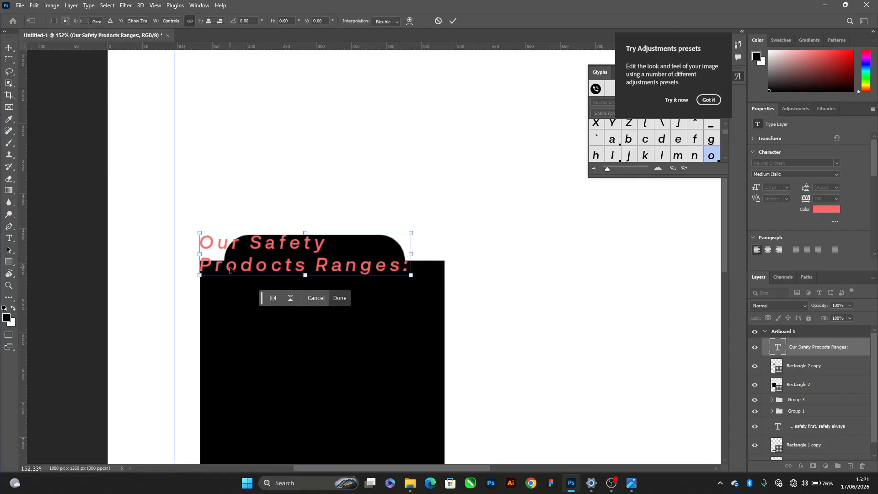
key(Escape)
Correct the misspelled word in the heading's second line to "Products" and commit the text
double_click(276, 260)
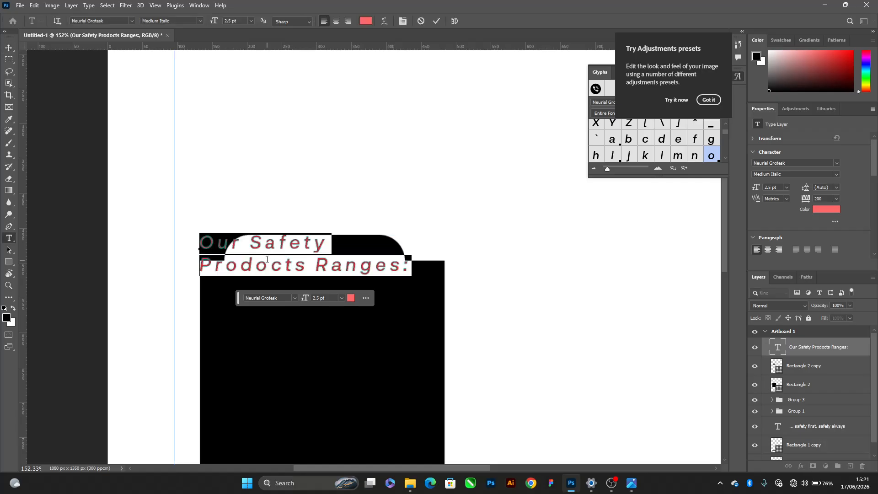
click(267, 258)
key(Delete)
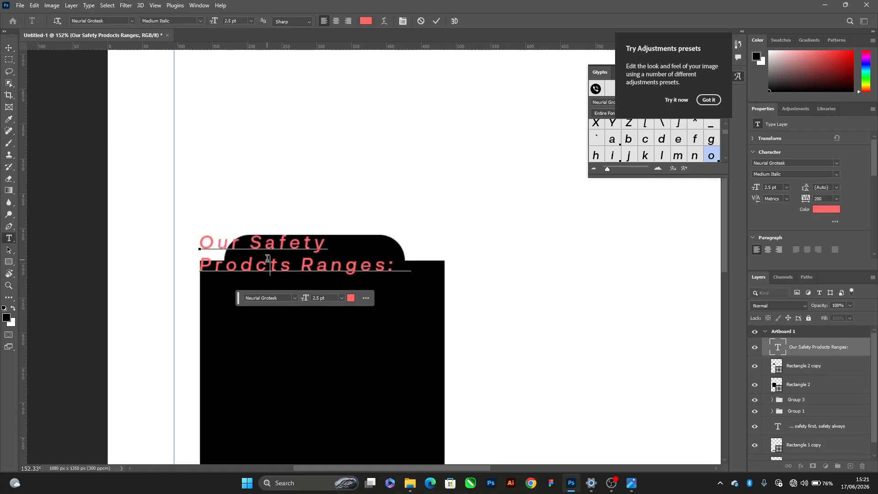
text(u)
key(ctrl+Return)
key(v)
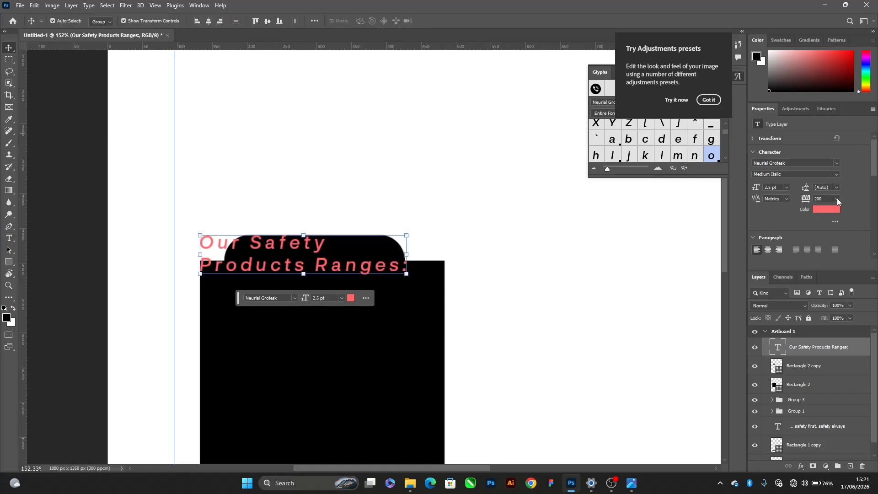
Set the heading's tracking to -50 and move it onto the rounded header shape
click(837, 199)
click(828, 225)
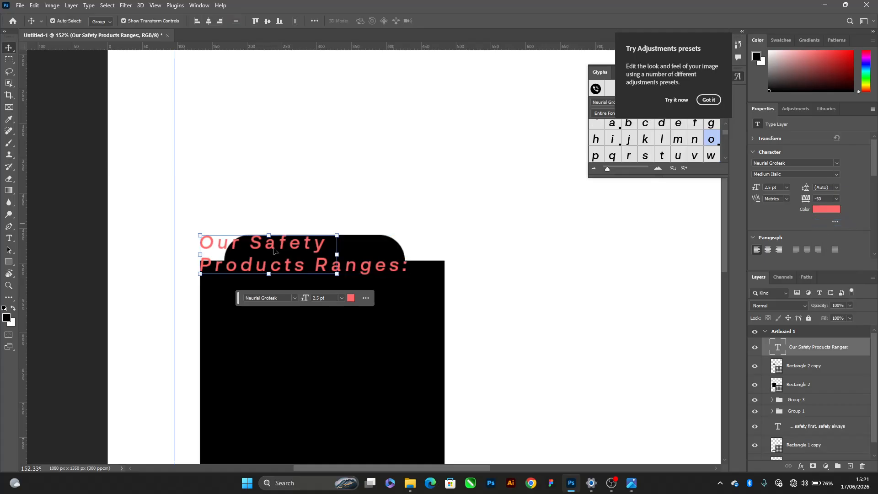
scroll(274, 251, up, 5)
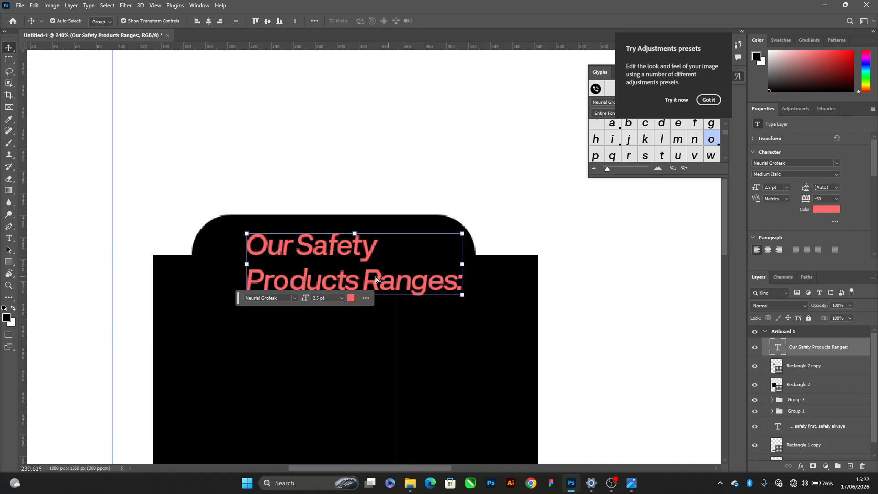
Fill the rounded header shape with dark grey and remove its stroke
click(780, 370)
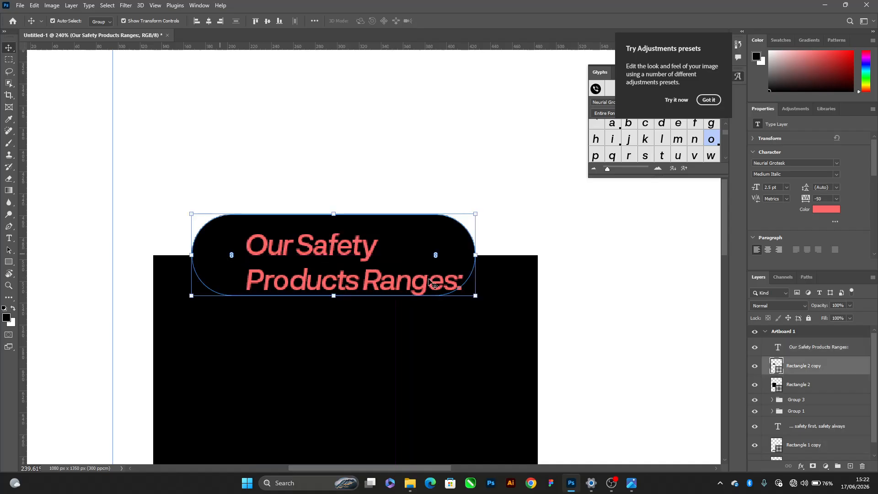
double_click(780, 370)
drag(364, 138, 301, 184)
click(519, 106)
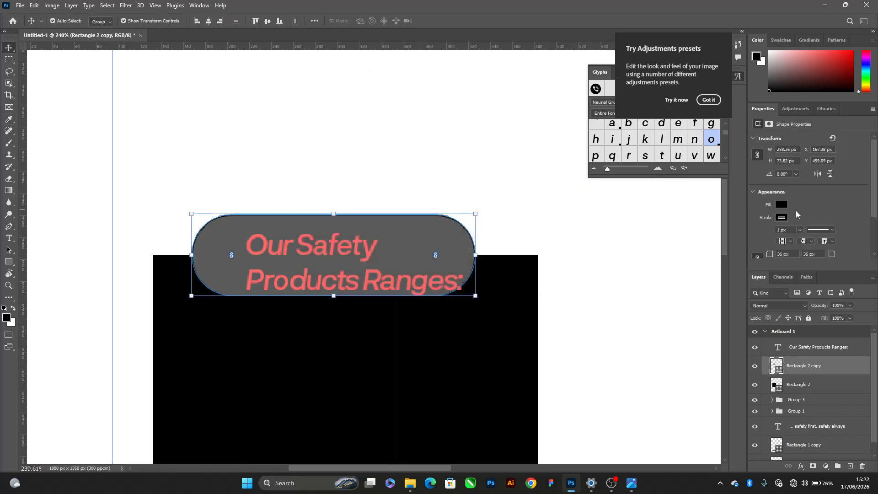
click(780, 218)
click(757, 236)
click(661, 257)
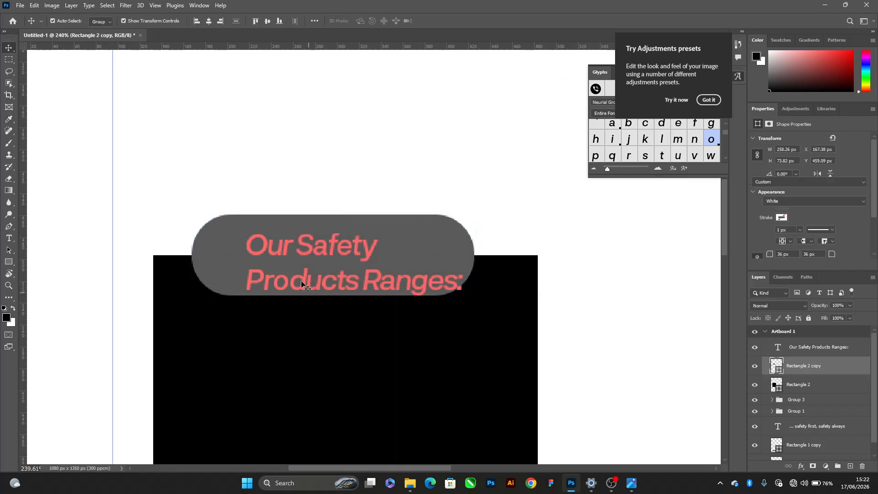
Move the "Our Safety Products Ranges:" heading slightly up and to the left within the grey header shape
scroll(295, 279, up, 3)
click(303, 280)
drag(303, 284, 290, 278)
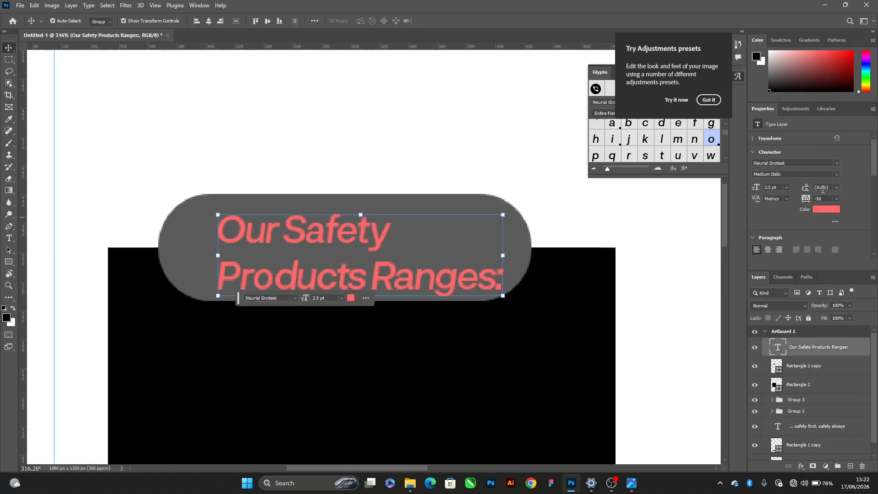
Try leadings of 9, 3 and 2 pt on the two-line heading, and settle on 2.5 pt
click(836, 187)
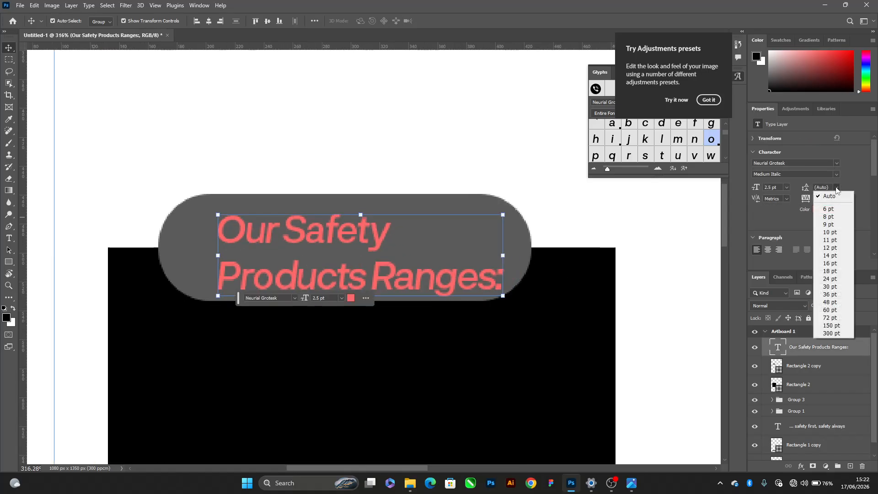
click(835, 227)
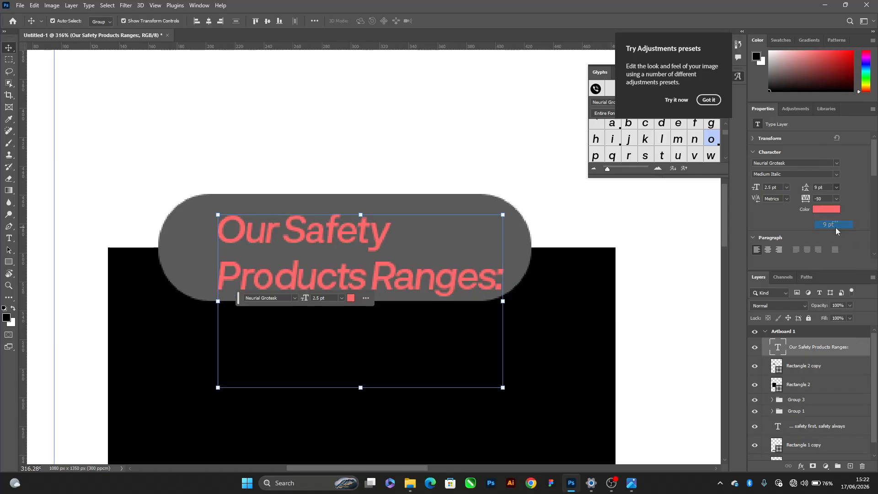
click(829, 189)
text(3)
key(Return)
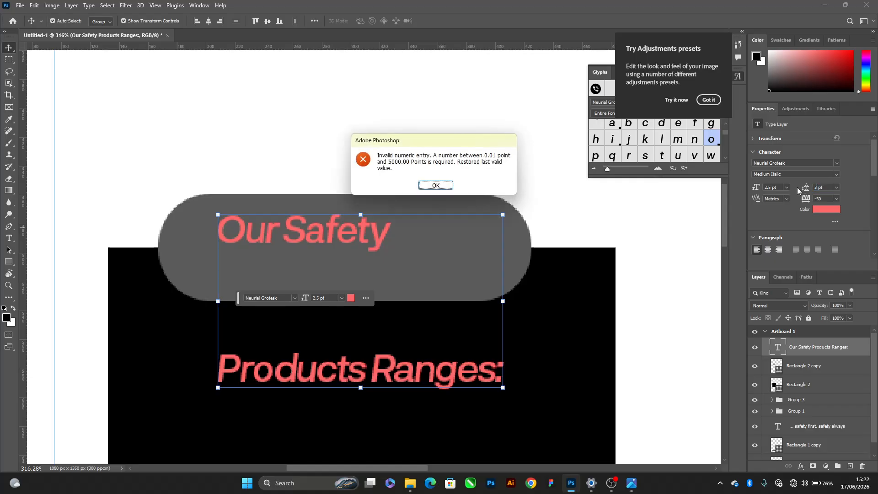
key(Return)
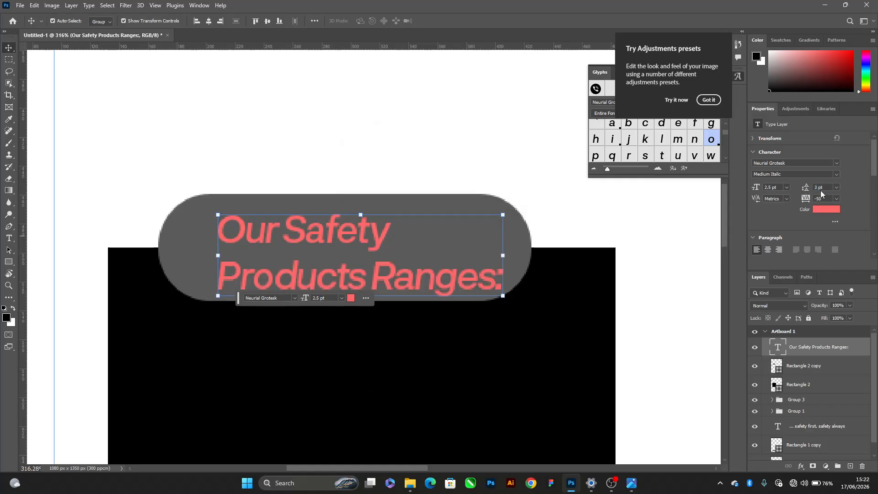
text(2)
key(Return)
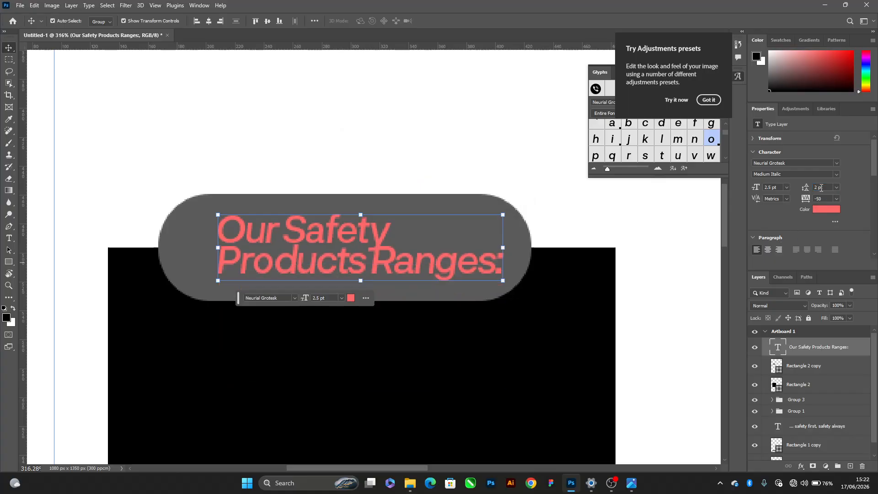
text(2.5)
key(Return)
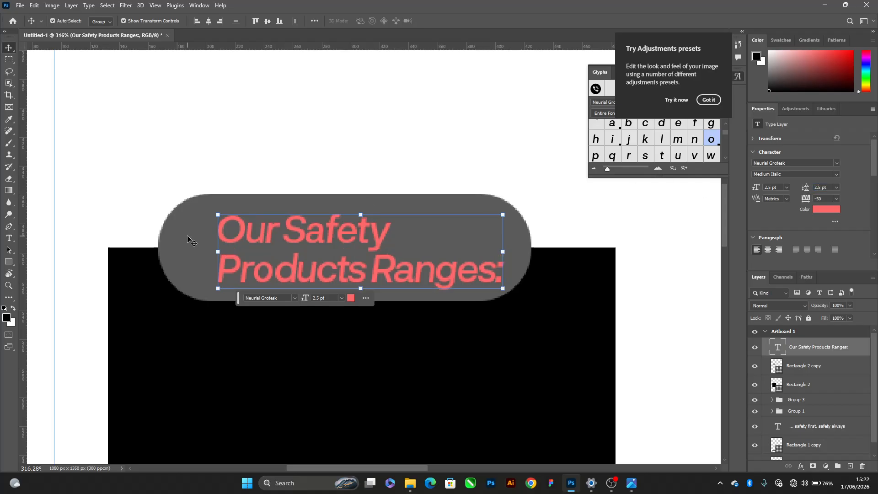
Align the heading and the grey header shape on their horizontal and vertical centres
shift+click(162, 251)
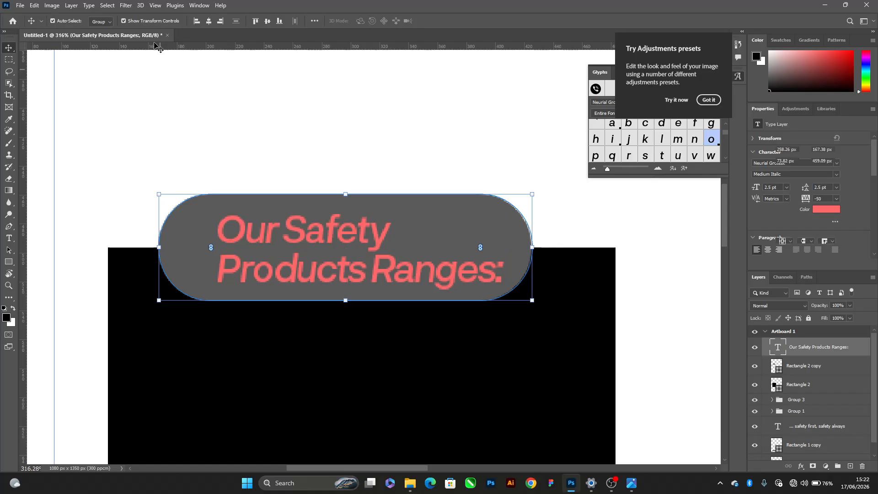
click(208, 21)
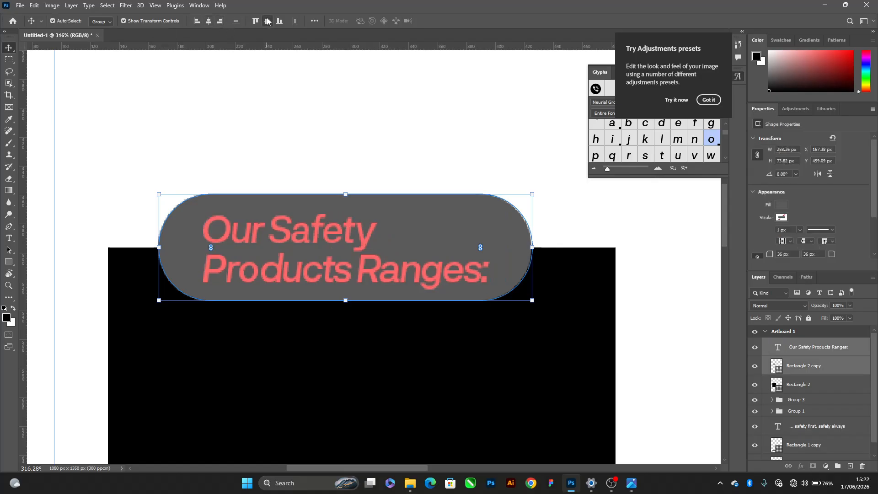
click(267, 21)
drag(210, 246, 336, 274)
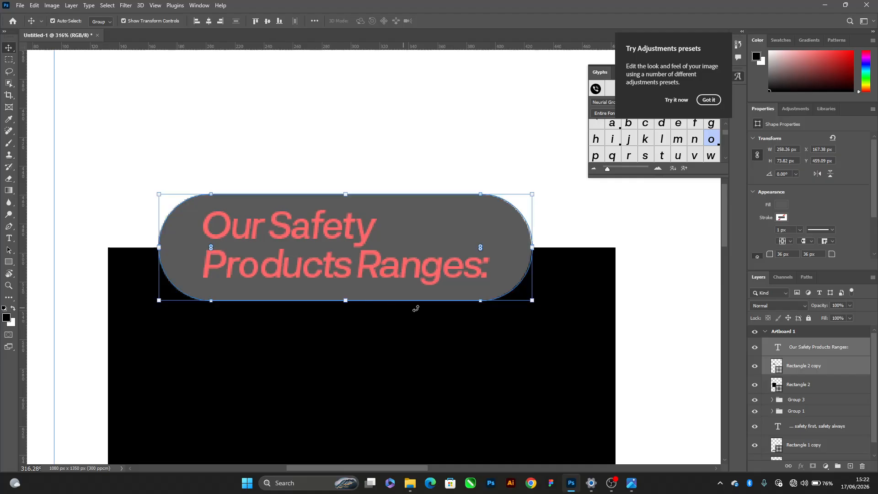
Scale the heading and grey header shape down together to about 223 × 64 px for the shape, and centre them over the black box
click(500, 157)
click(517, 273)
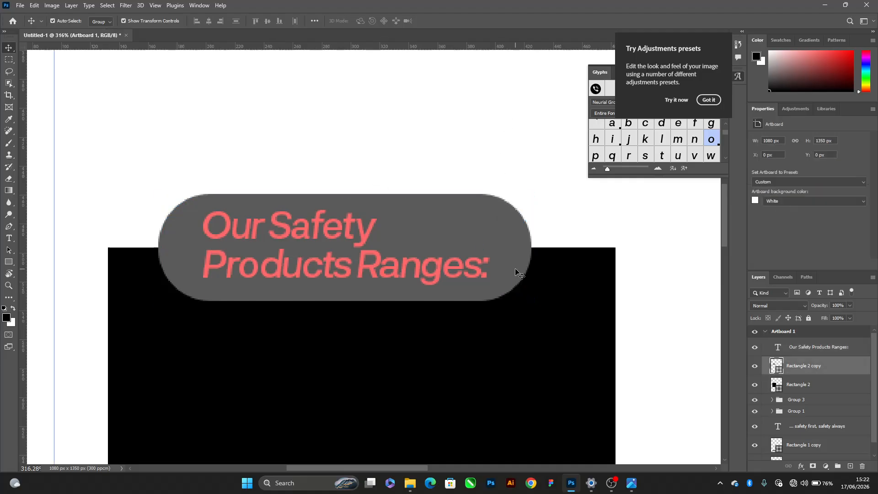
click(792, 389)
scroll(363, 150, down, 3)
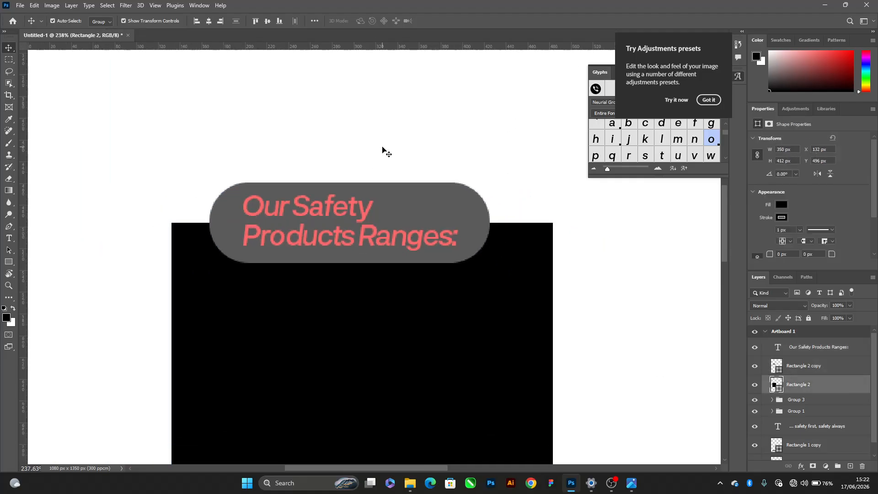
drag(382, 148, 330, 233)
shift+click(311, 319)
scroll(542, 220, left, 1)
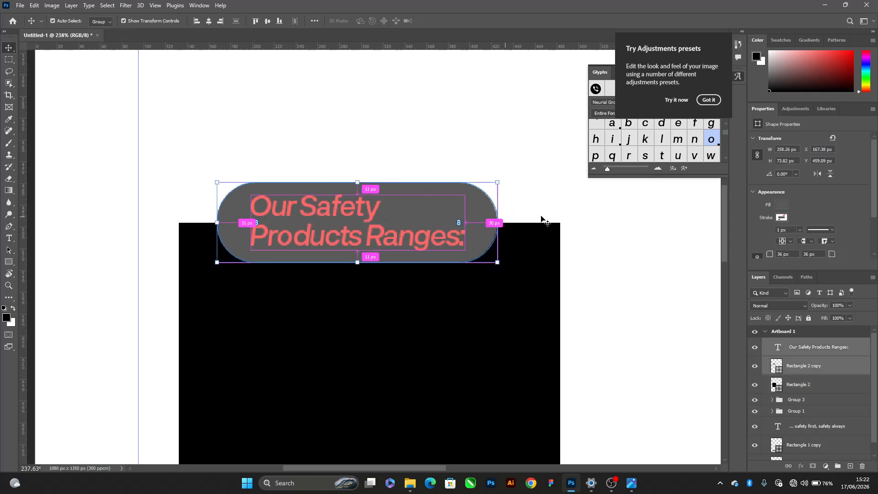
drag(495, 225, 471, 228)
key(Return)
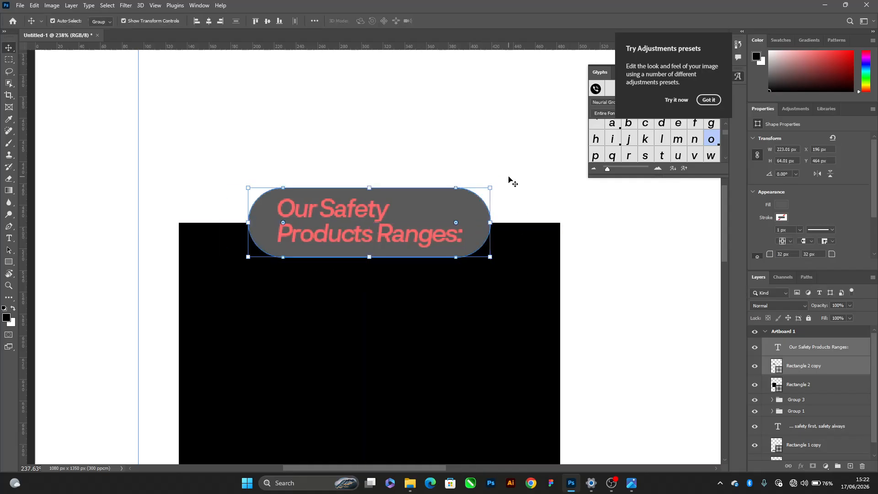
Check the product range wording on the reference flyer and delete the word "Ranges" from the heading
click(510, 178)
scroll(371, 245, up, 4)
key(alt+Tab)
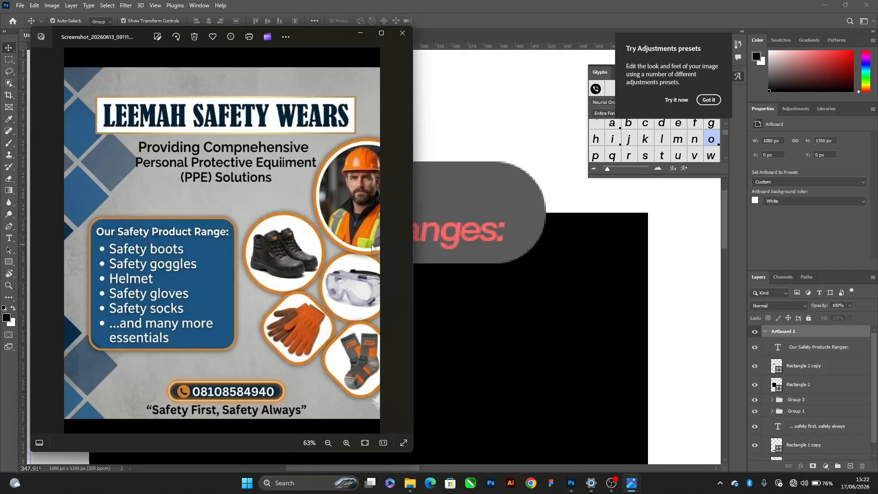
key(alt+Tab)
key(alt+Tab)
key(alt+Tab)
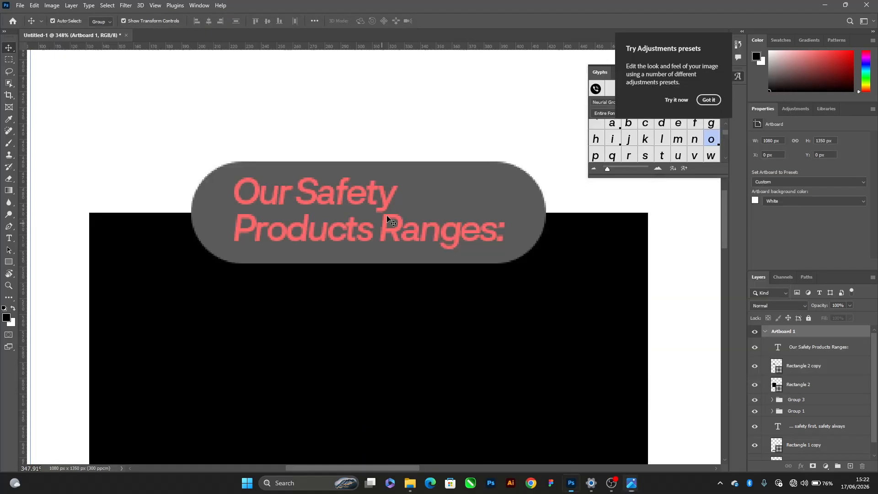
click(368, 197)
double_click(307, 204)
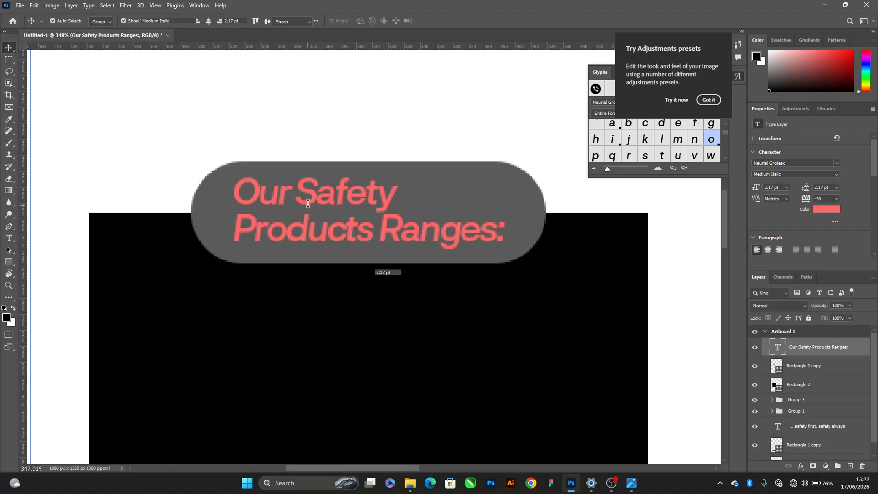
double_click(307, 205)
click(363, 226)
double_click(409, 231)
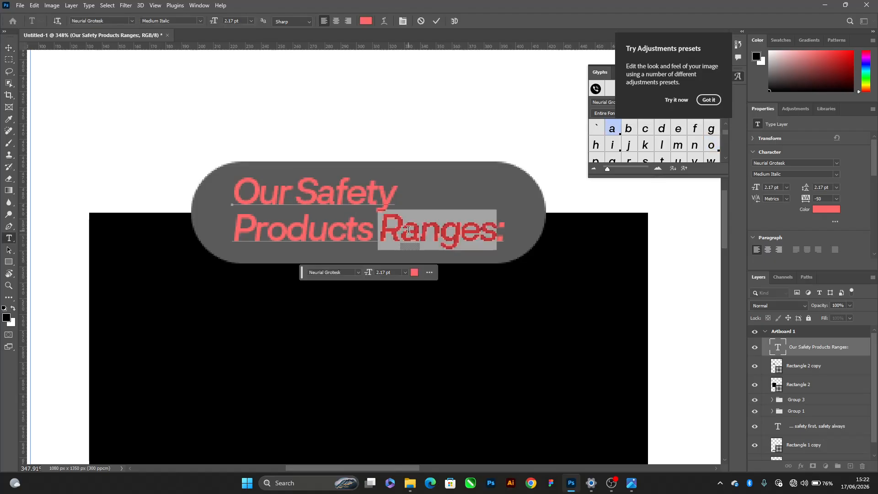
key(BackSpace)
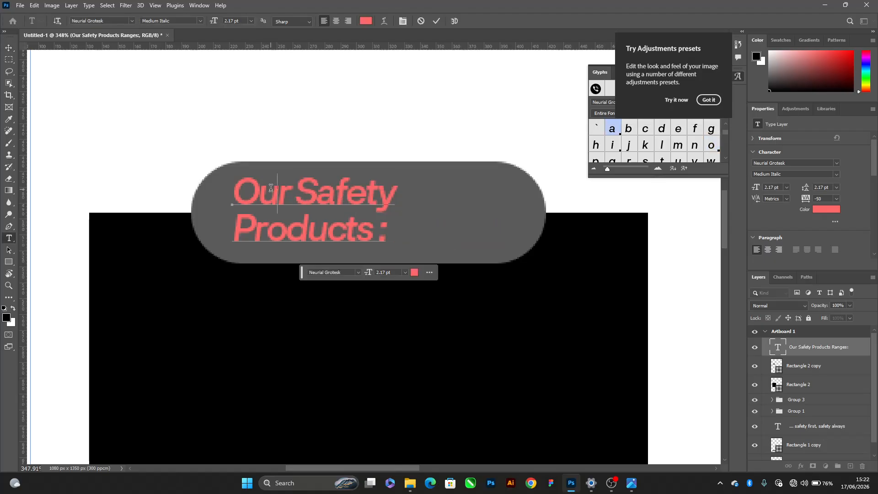
Reword the two-line heading to read "We sell Safety Products like:"
double_click(271, 187)
text(We se)
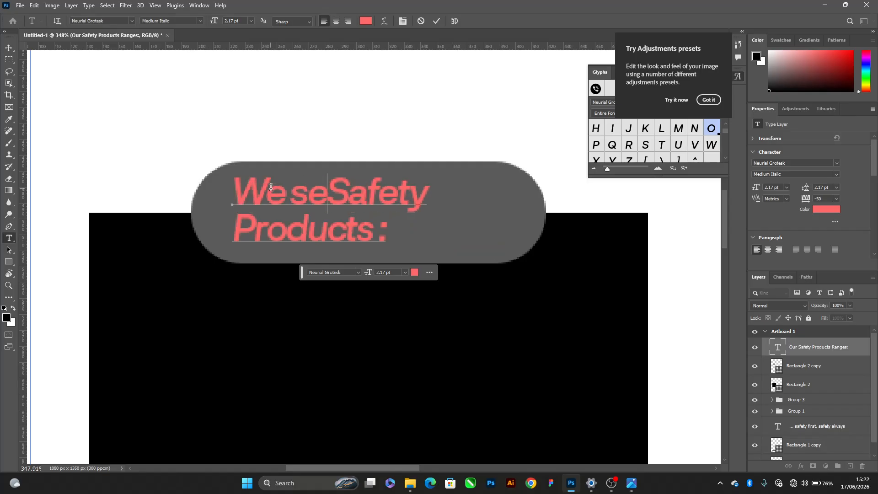
text(ll)
key(ctrl+Left)
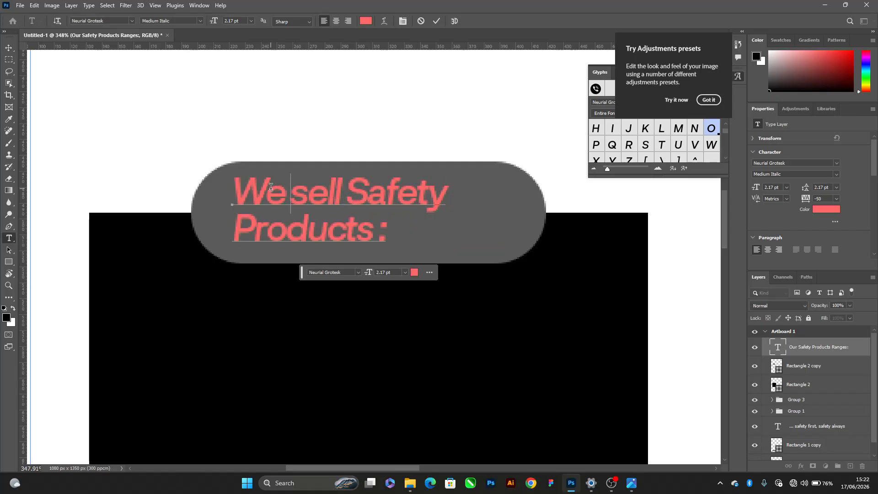
key(Down)
key(ctrl+Right)
text(li)
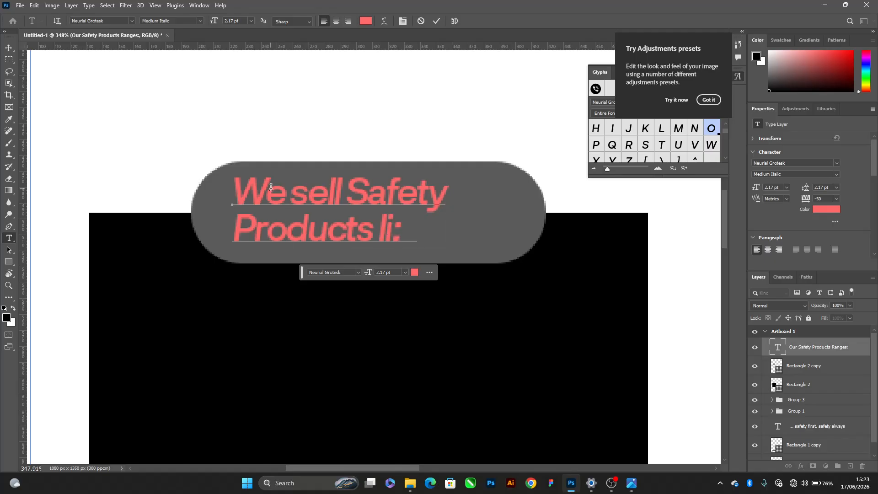
text(ke)
key(ctrl+a)
key(ctrl+Return)
key(v)
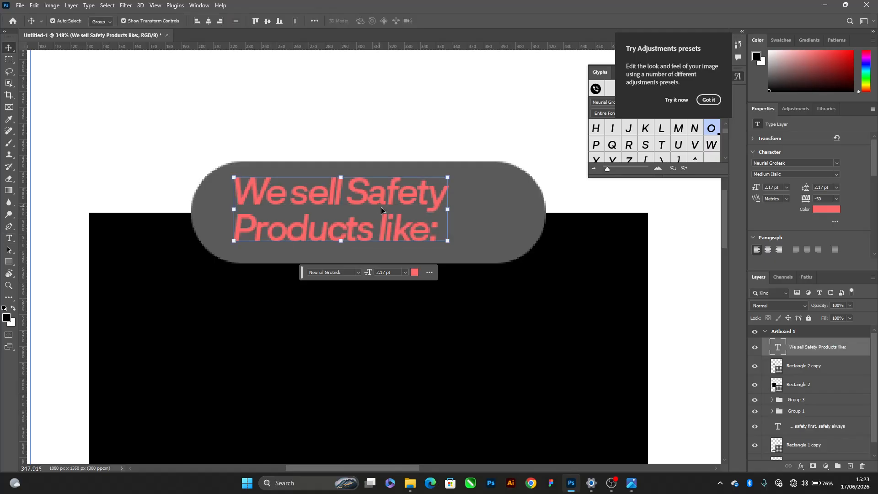
Centre the heading within the grey header shape, and narrow the shape from both sides to about 211 px wide
click(476, 216)
click(212, 22)
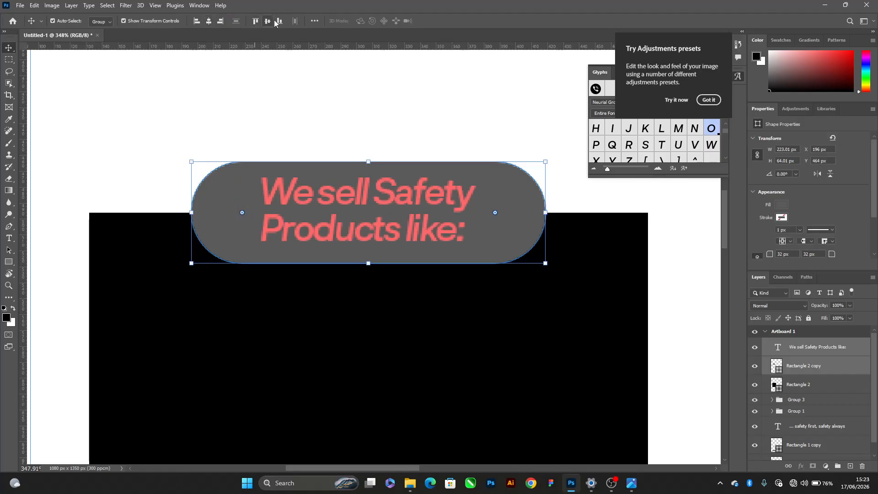
click(541, 211)
click(541, 212)
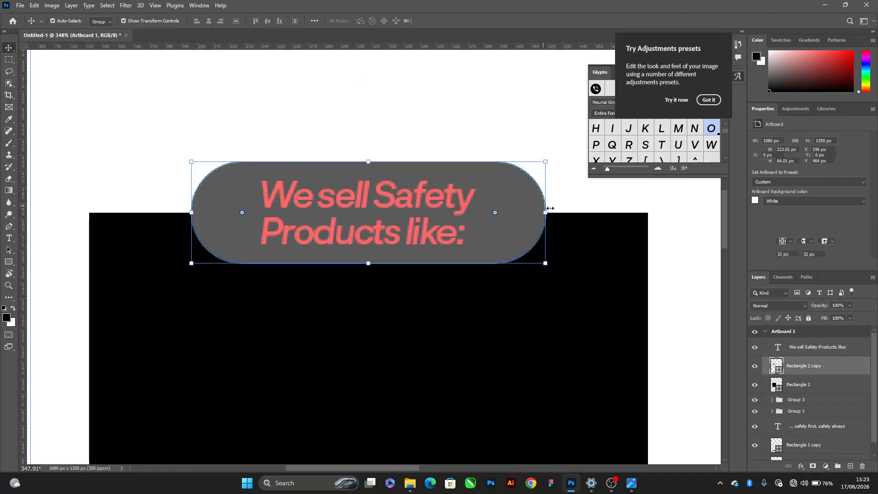
mouse_move(545, 213)
mouse_down()
mouse_move(528, 214)
mouse_move(542, 213)
mouse_up()
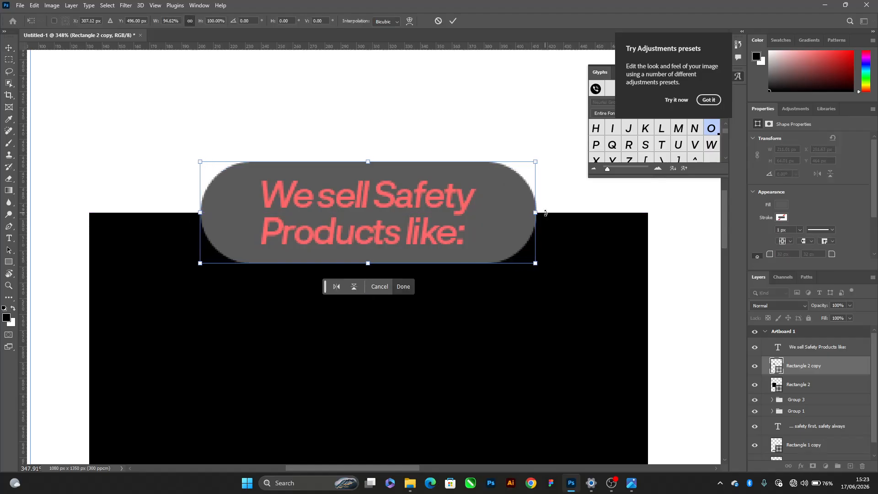
click(408, 284)
Try leadings of 2 and 1.75 pt on the two-line heading, and settle on 1.8 pt
click(413, 221)
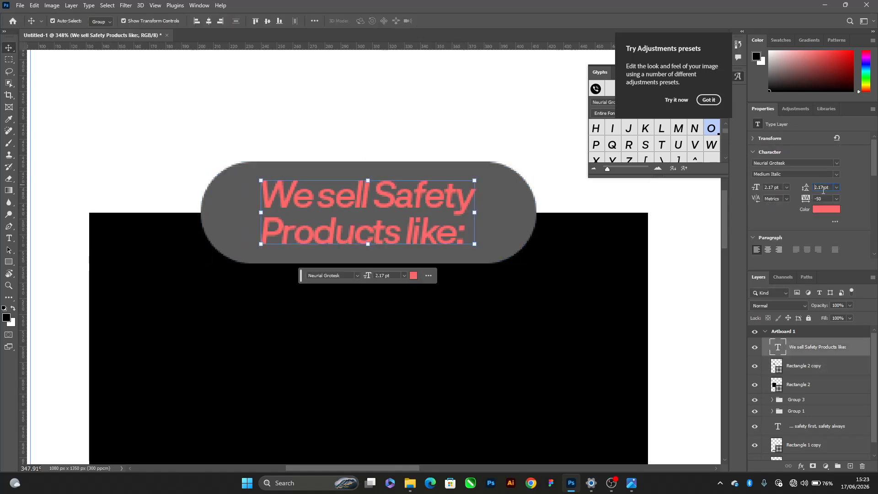
text(2)
key(Return)
text(1)
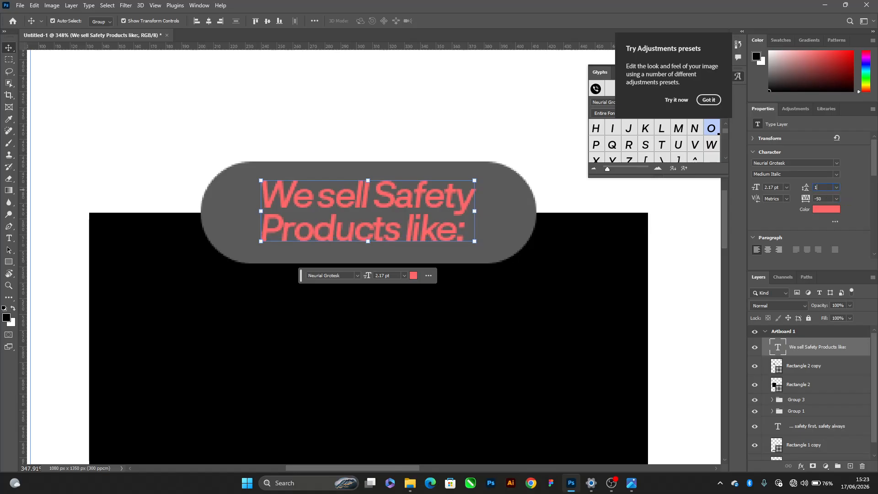
text(.75)
key(Return)
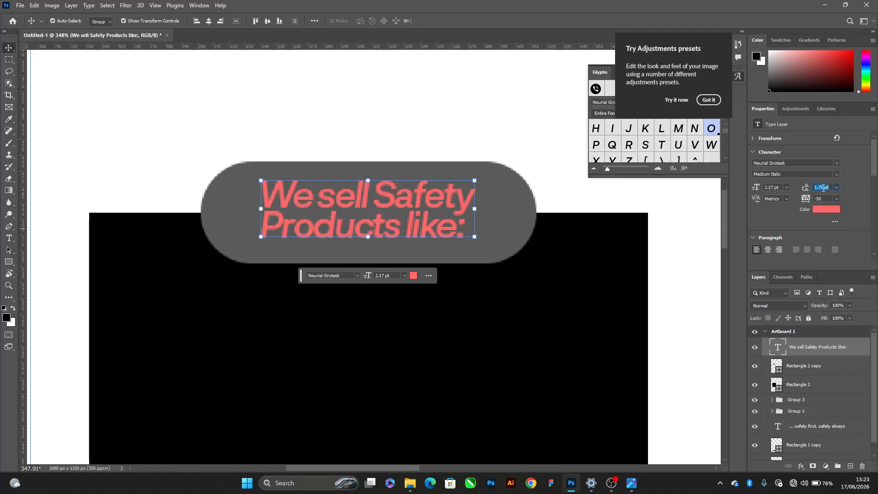
key(Return)
Re-align the heading with the grey header shape on their vertical centres and deselect them
click(510, 227)
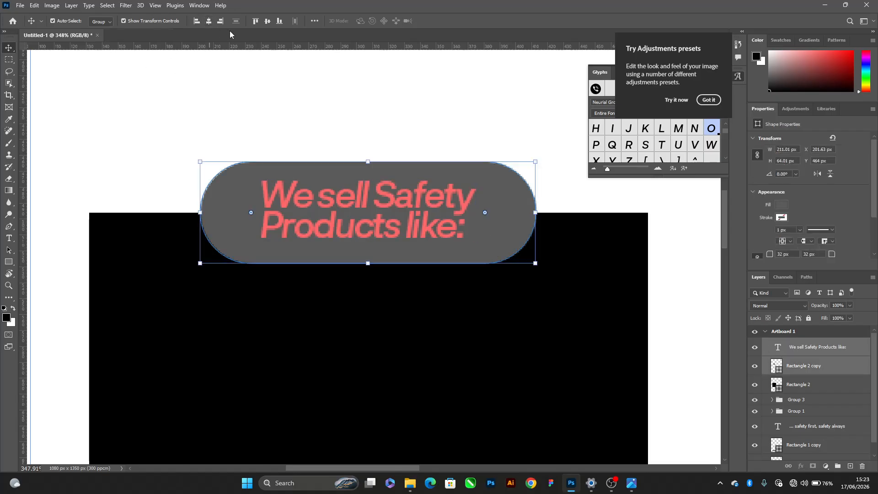
scroll(378, 181, down, 5)
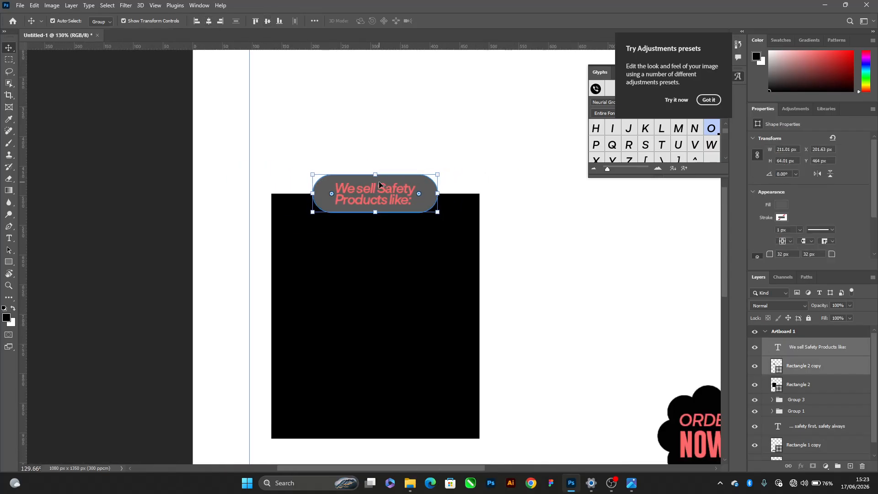
scroll(379, 181, down, 1)
key(alt+Tab)
click(521, 256)
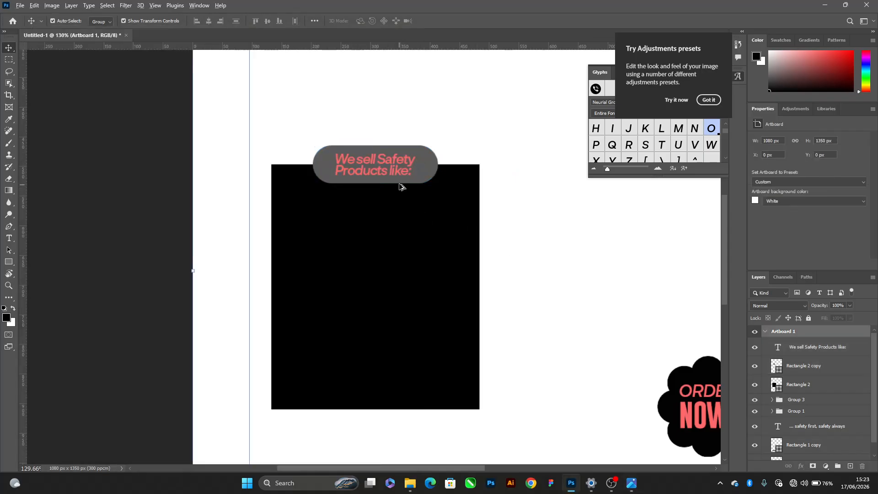
drag(382, 158, 372, 226)
key(ctrl+z)
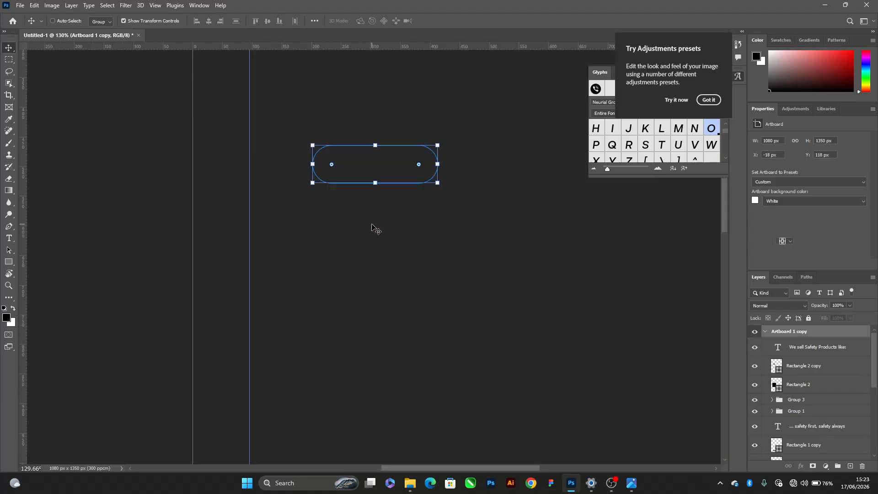
ctrl+click(89, 205)
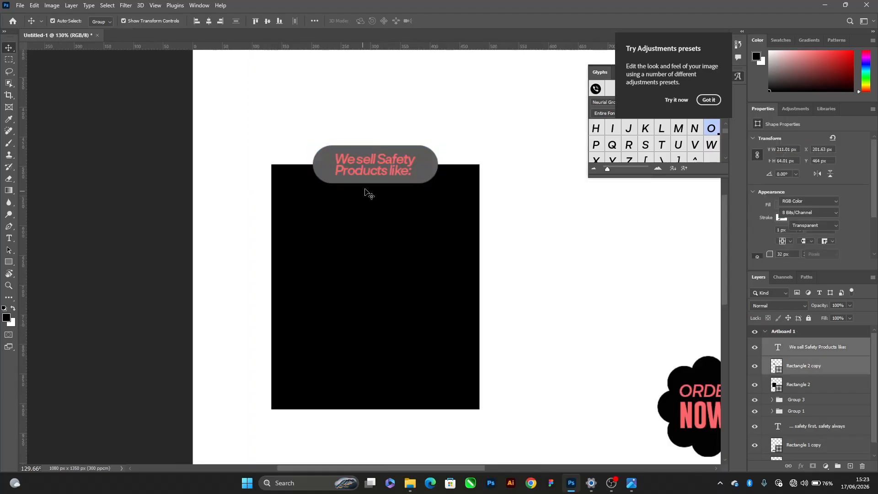
Duplicate the "We sell Safety Products like:" text down into the black box as the base for the product list
ctrl+click(358, 159)
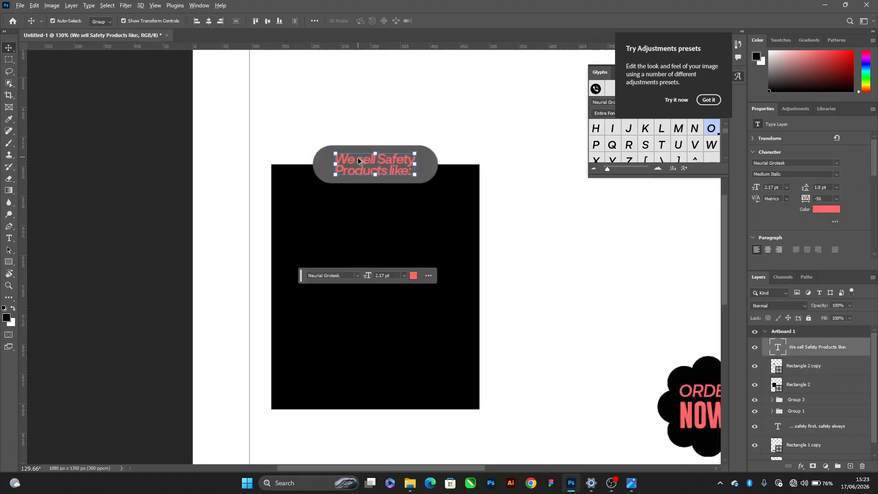
drag(358, 159, 338, 249)
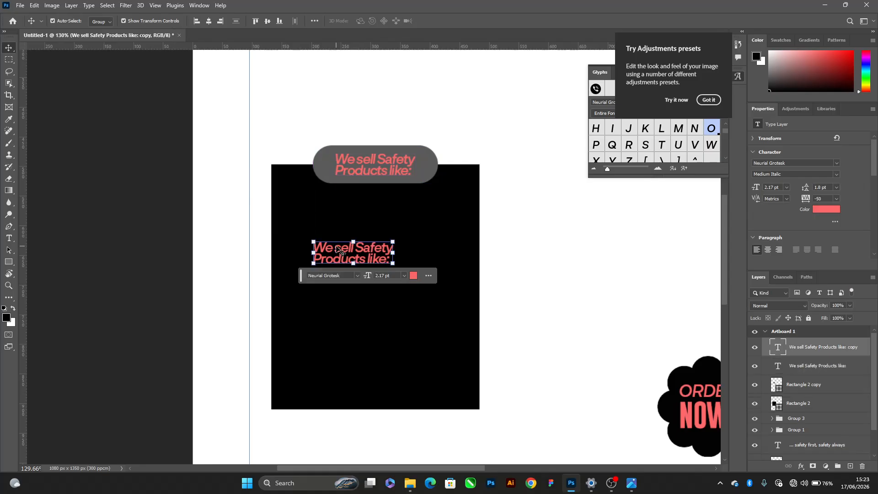
key(alt+Tab)
key(alt+Tab)
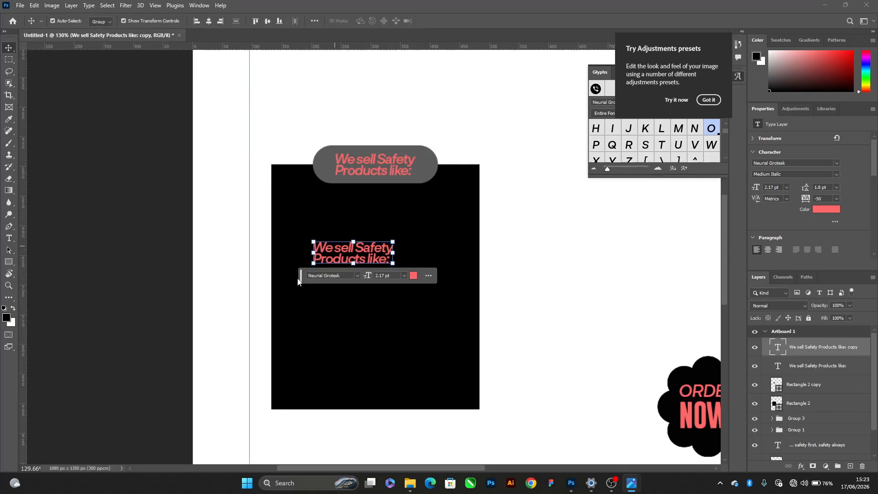
Replace the copied text in the black box with the lines "Safety Boots" and "Safety Googles"
key(Return)
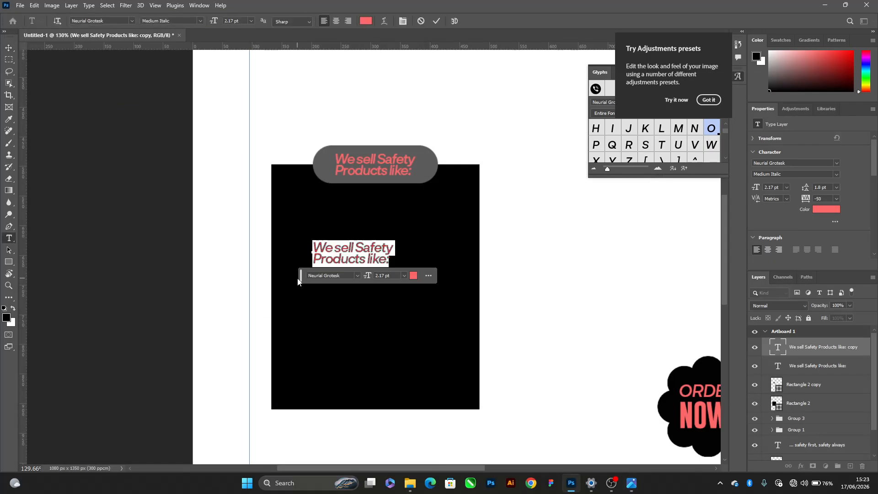
text(Safety Bo)
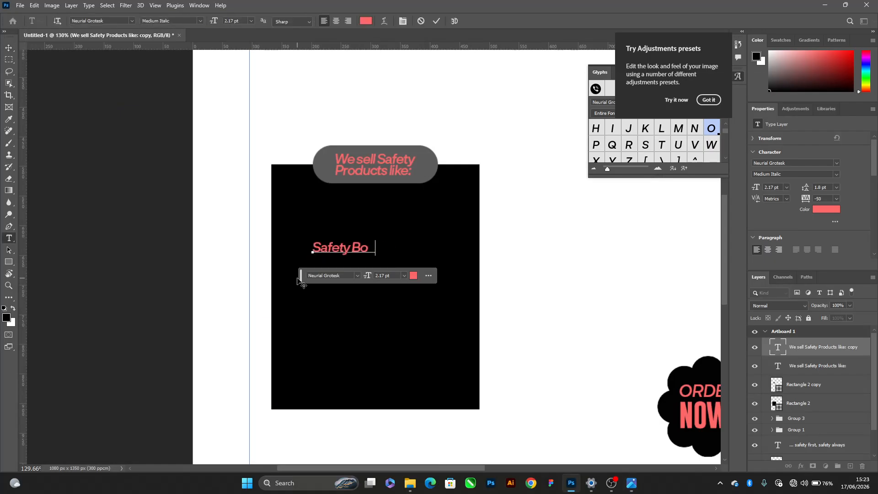
text(ots Safe)
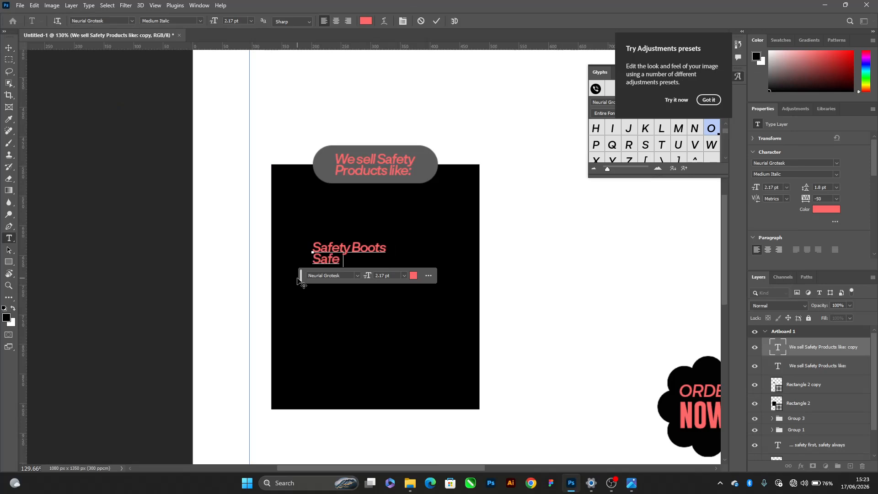
text(ty Googles)
Add the lines "Helmets" and "Safety Gloves" to the product list, checking the items against the reference flyer
key(alt+Tab)
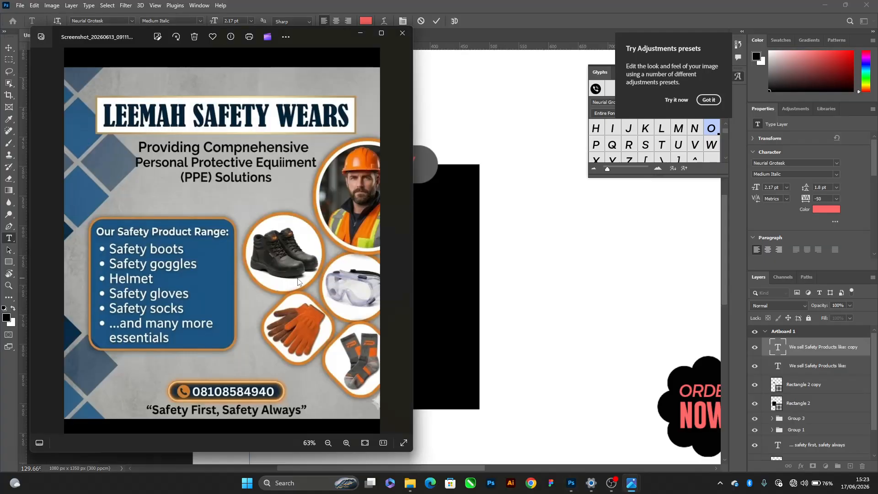
key(alt+Tab)
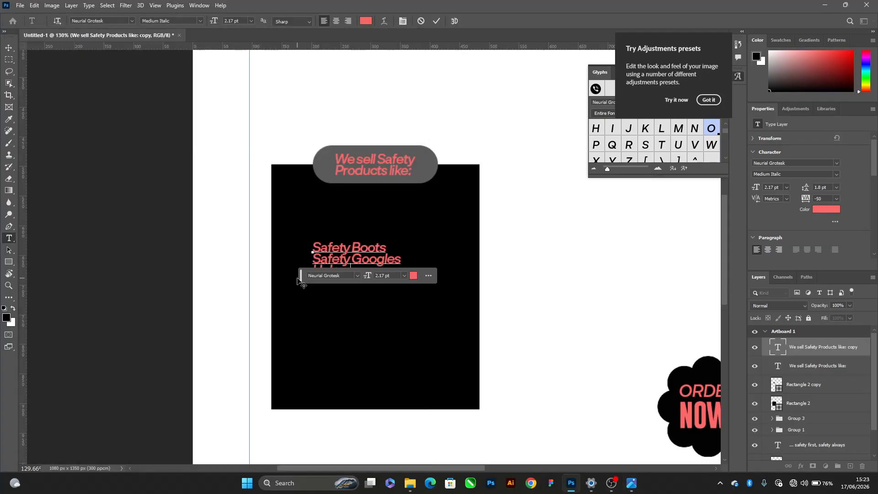
drag(298, 280, 434, 238)
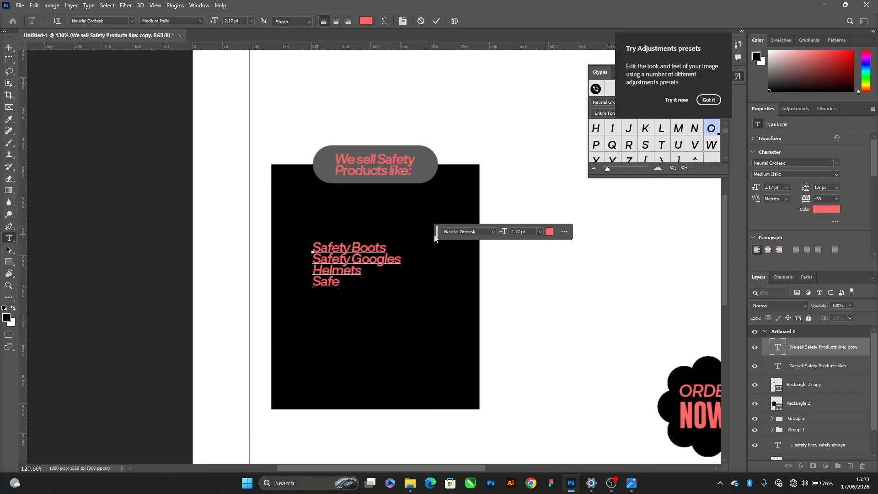
text(oves)
key(alt+Tab)
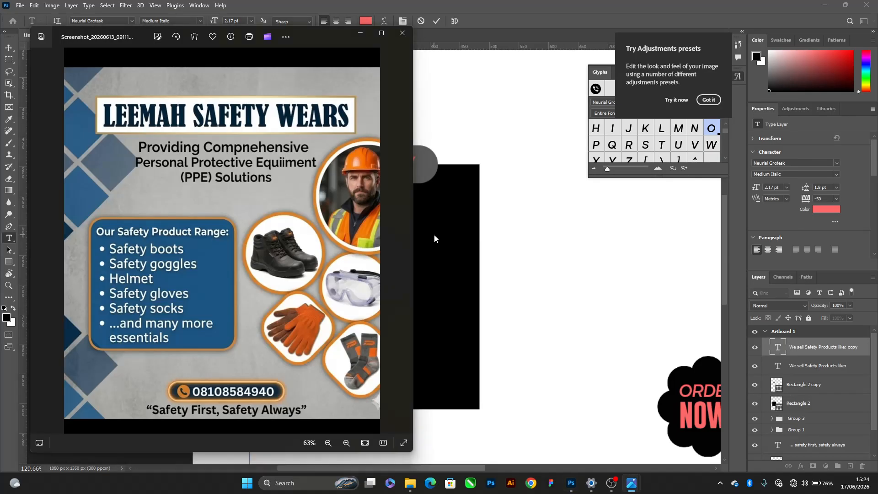
key(alt+Tab)
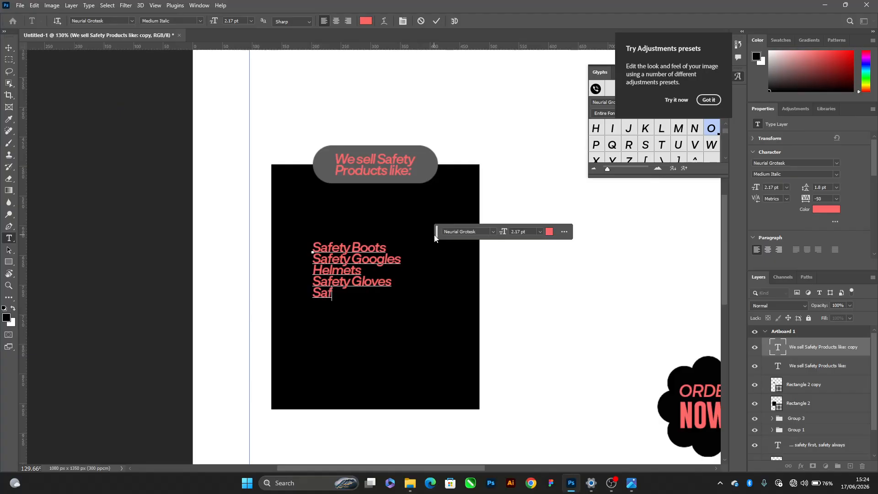
Complete the product list with "Safety Socks" and "and many more...", commit the text and compare it with the reference flyer
text(ety Sock)
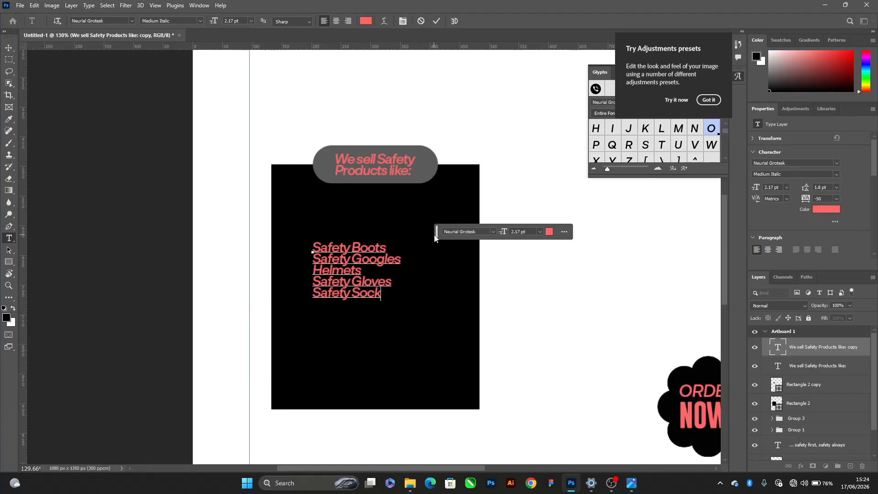
text(s and many )
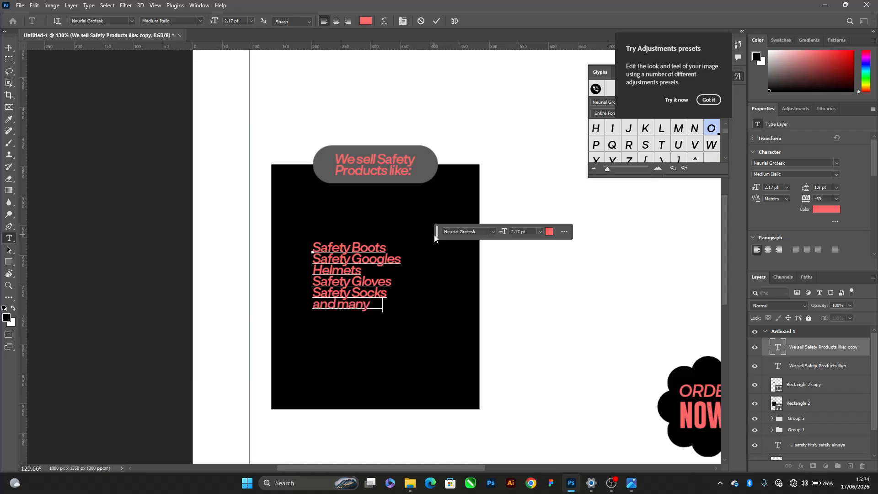
text(more...)
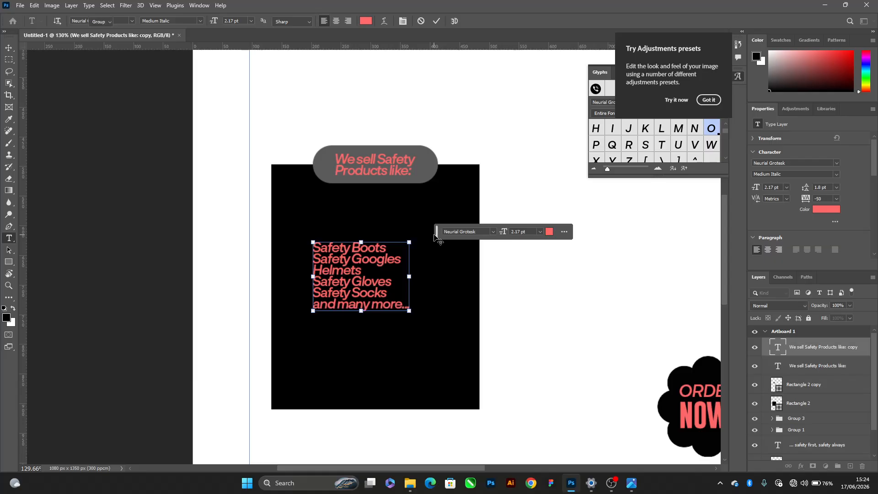
key(ctrl+Return)
key(alt+Tab)
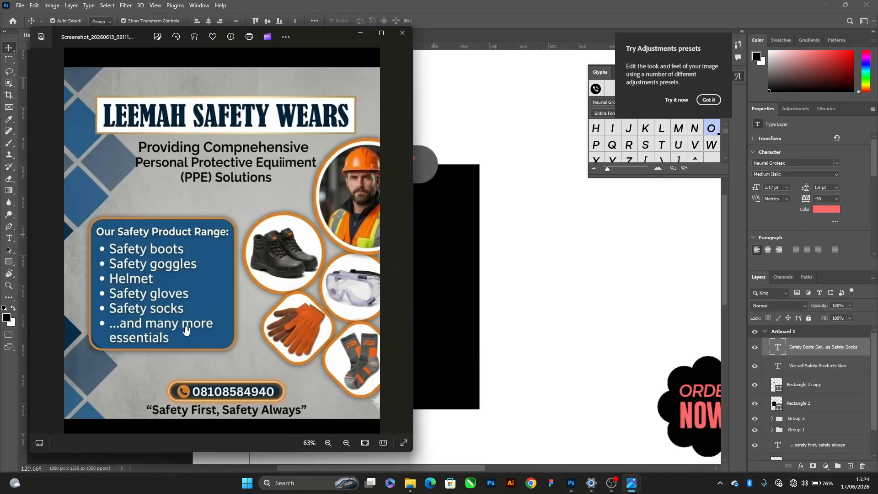
key(alt+Tab)
Try a font size of 4 pt on the product list, and settle on 3 pt
scroll(368, 269, up, 1)
scroll(368, 270, down, 1)
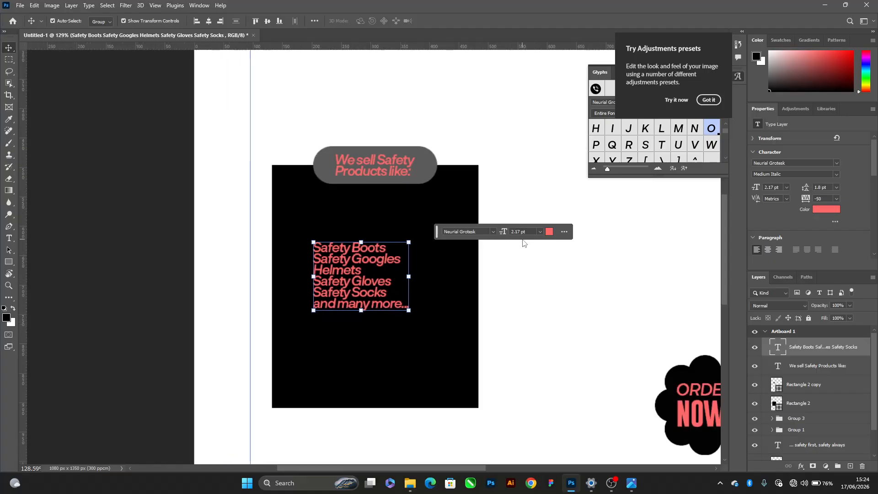
click(534, 231)
text(4)
key(Return)
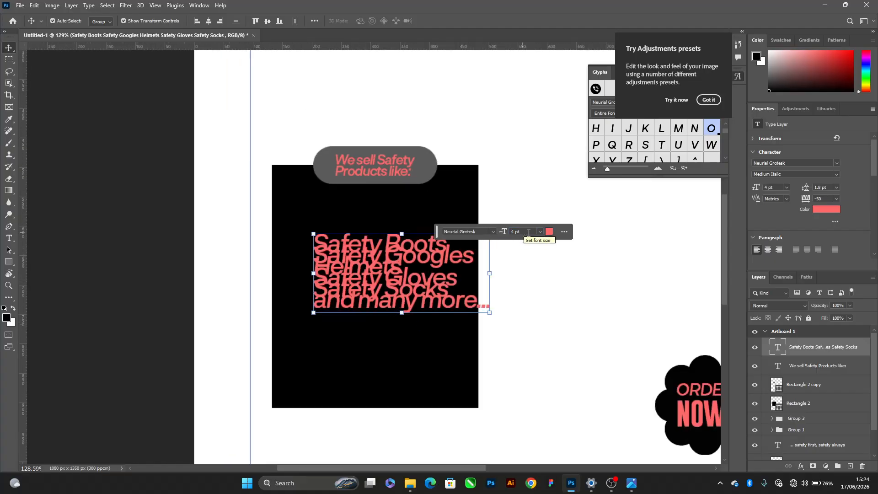
drag(523, 232, 493, 233)
text(3)
key(Return)
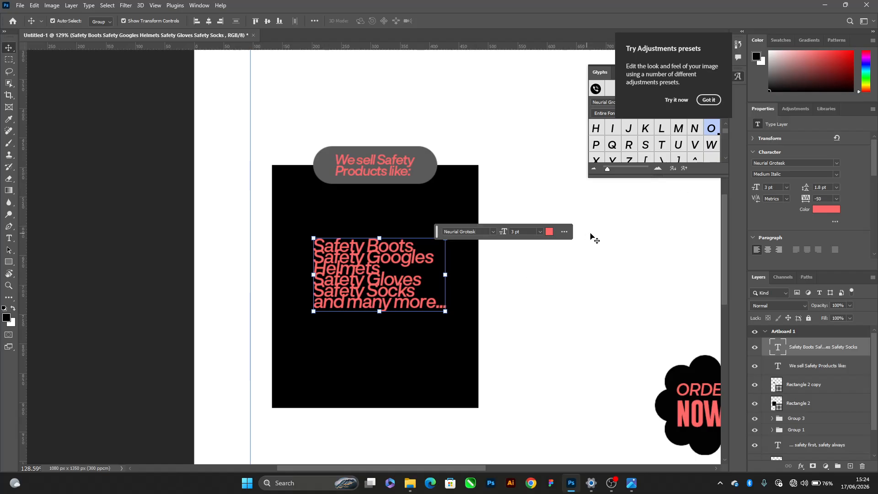
Change the product list's font style to Medium, trying a leading of 6 pt and settling on 4 pt
click(836, 187)
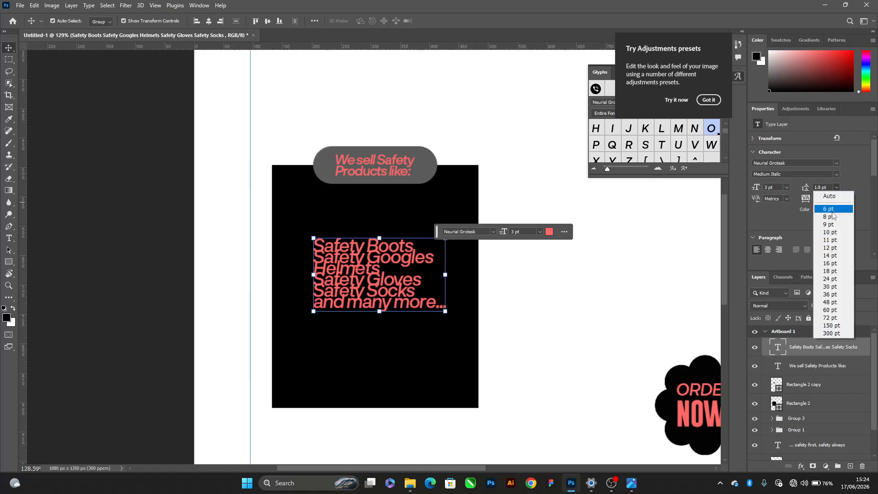
click(829, 203)
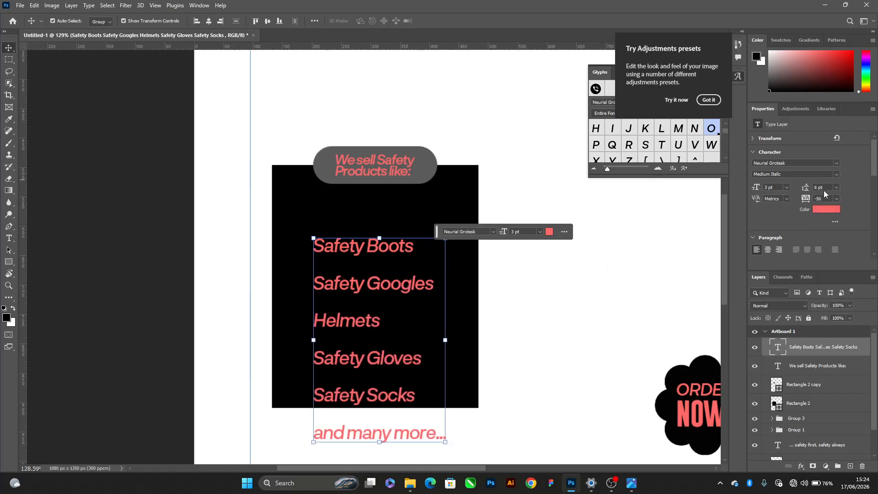
click(840, 177)
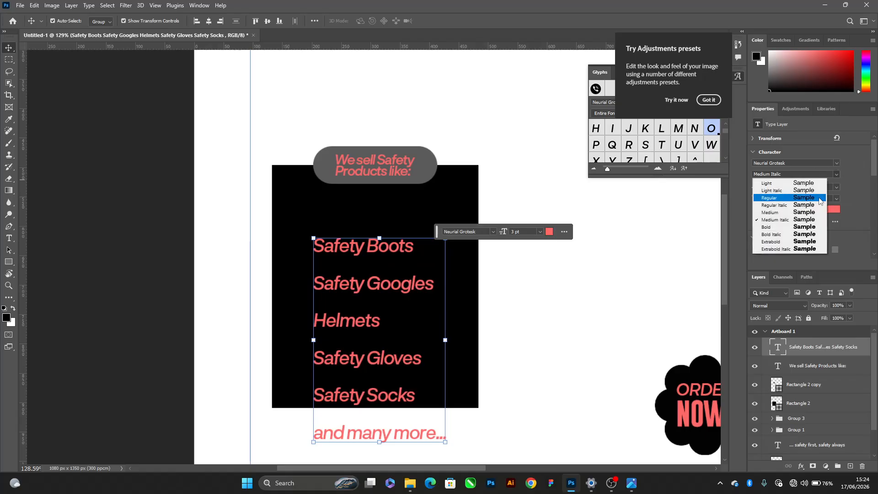
click(773, 223)
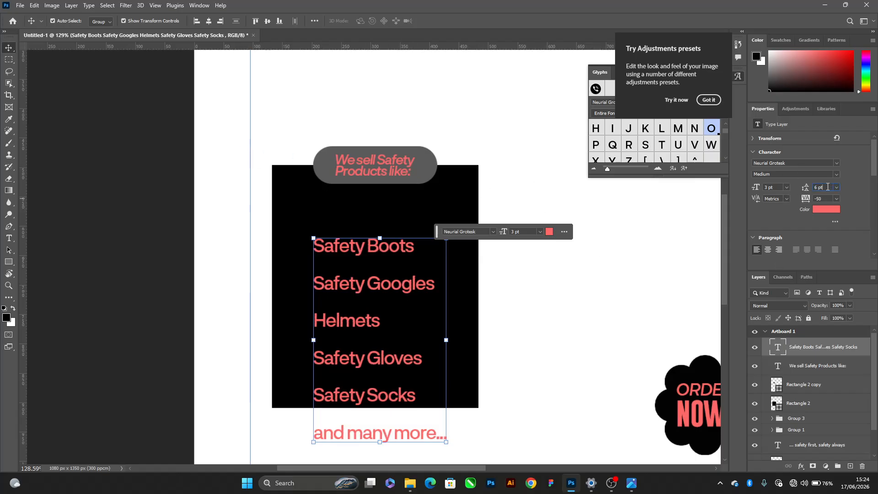
text(4)
key(Return)
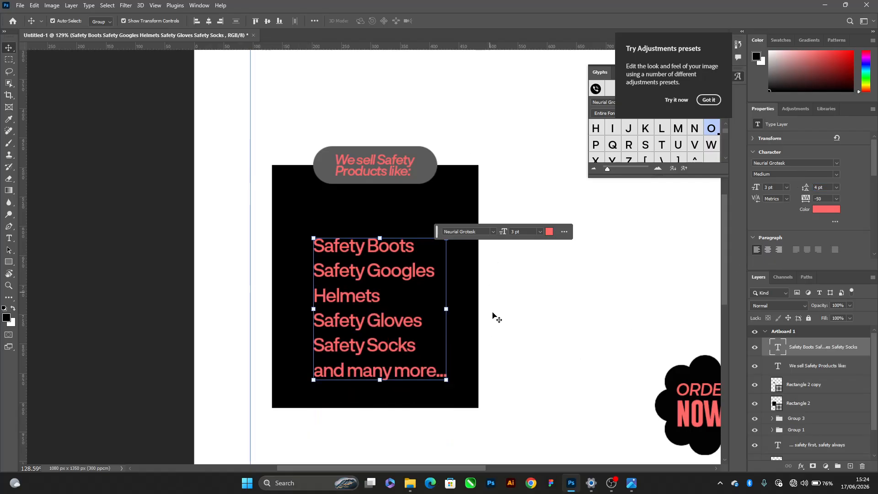
Round the black box's corners to about 26 px and move the product list up inside the box
click(285, 199)
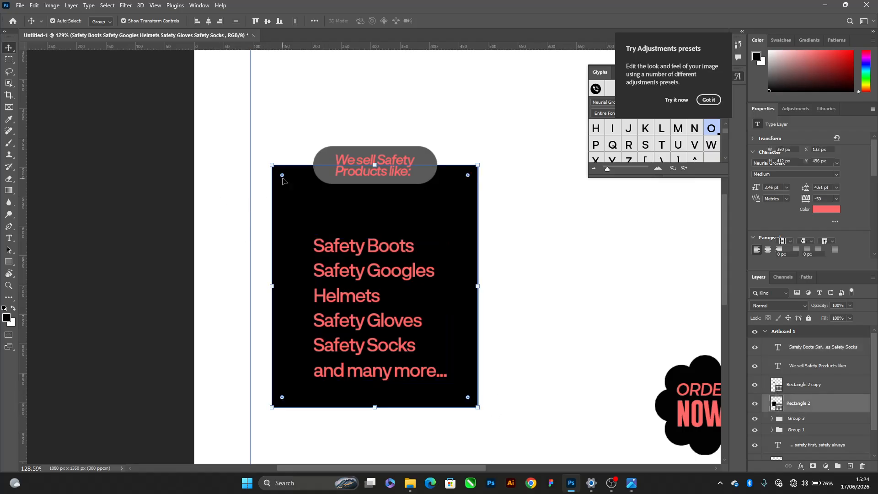
drag(283, 176, 288, 180)
drag(333, 335, 330, 305)
Shrink the black box around the product list to about 311 x 351 px, keeping it centred under the header
click(366, 407)
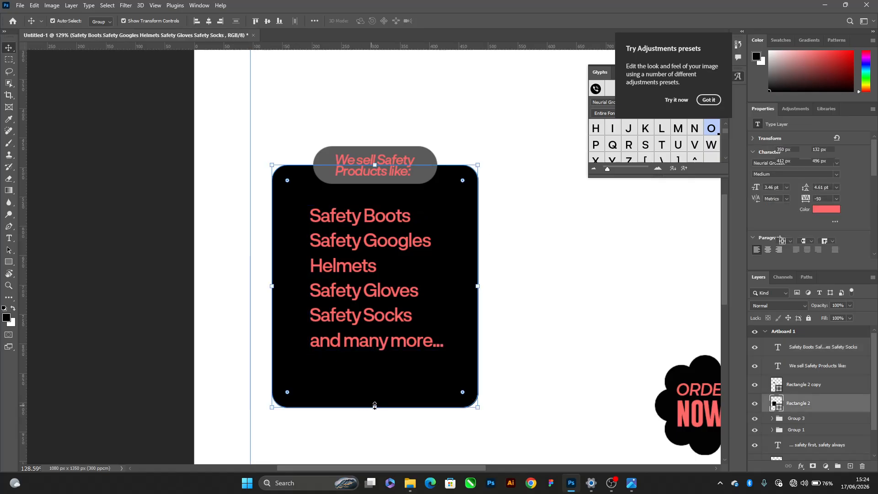
drag(375, 408, 375, 371)
drag(477, 267, 466, 267)
key(Return)
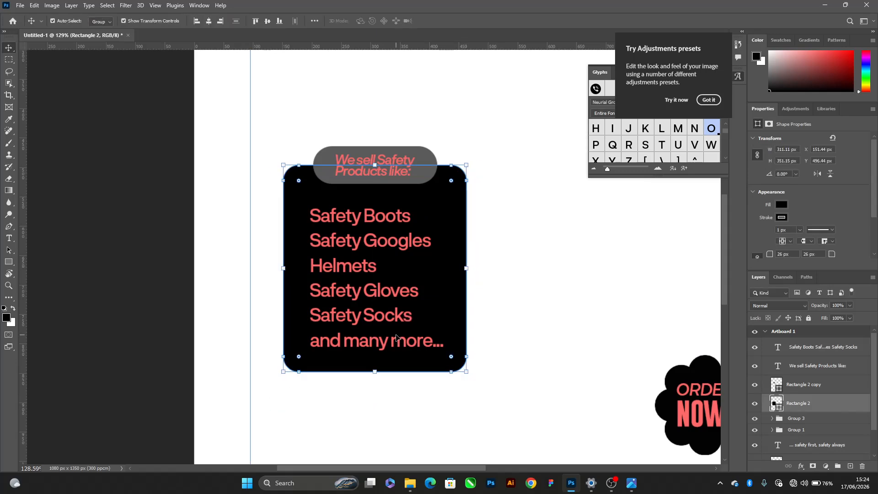
Try a leading of 3.5 pt on the product list, and settle on 3.75 pt
click(402, 341)
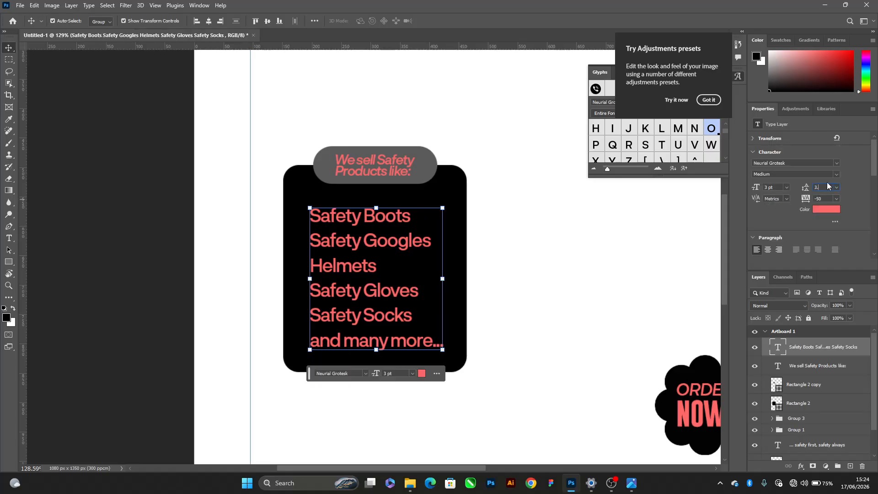
key(Return)
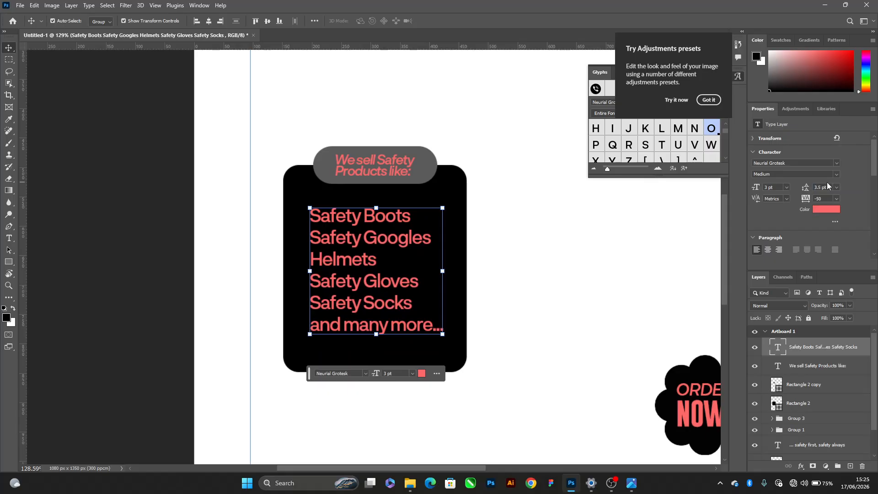
click(836, 187)
click(830, 190)
click(830, 189)
text(3.75)
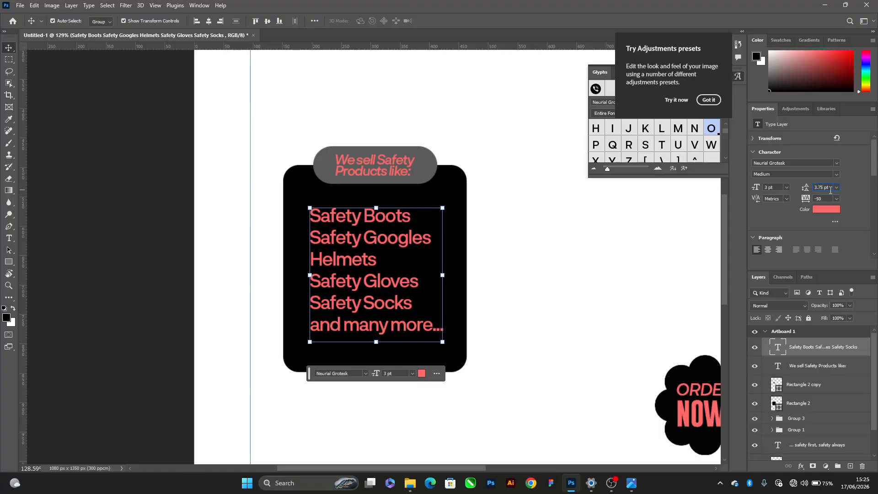
key(Return)
Nudge the product list slightly up and to the right within the black box
key(Down)
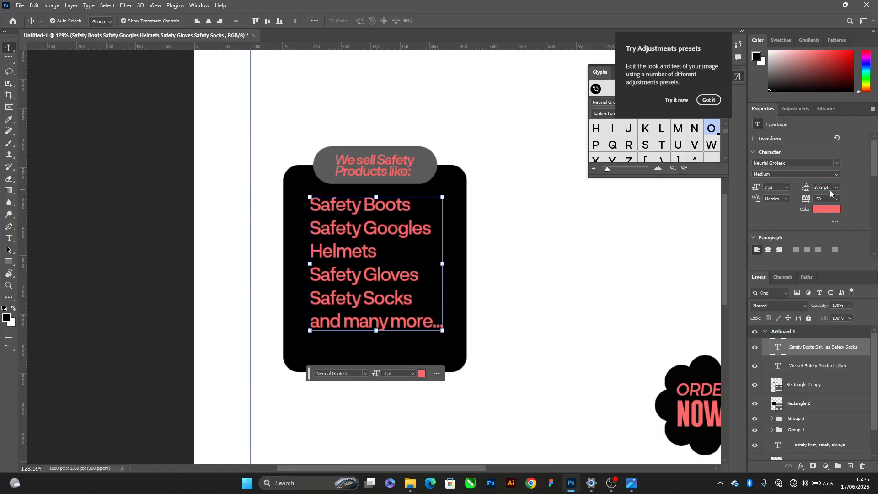
key(shift+Right)
key(Down)
key(Down)
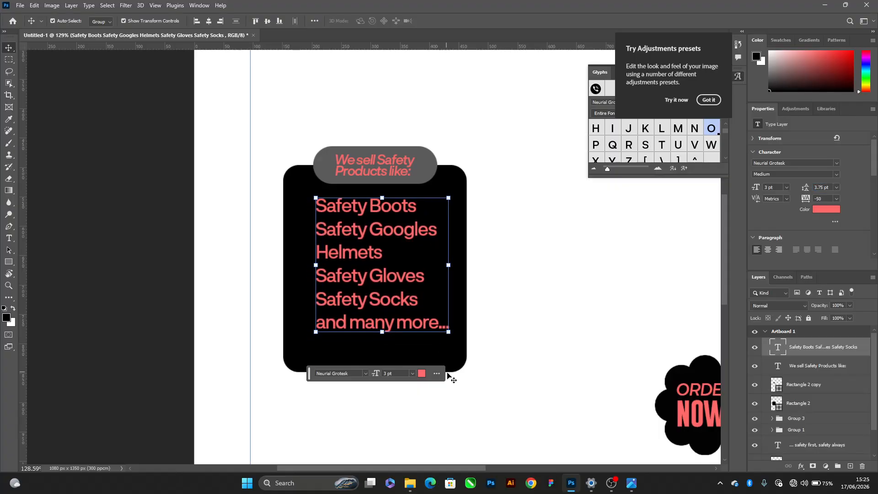
Shorten the black box from its lower edge to a height of about 322 px
click(451, 368)
drag(375, 367, 371, 355)
key(Return)
Group the black box, its header shape, the heading and the product list
scroll(414, 315, down, 4)
scroll(413, 314, down, 1)
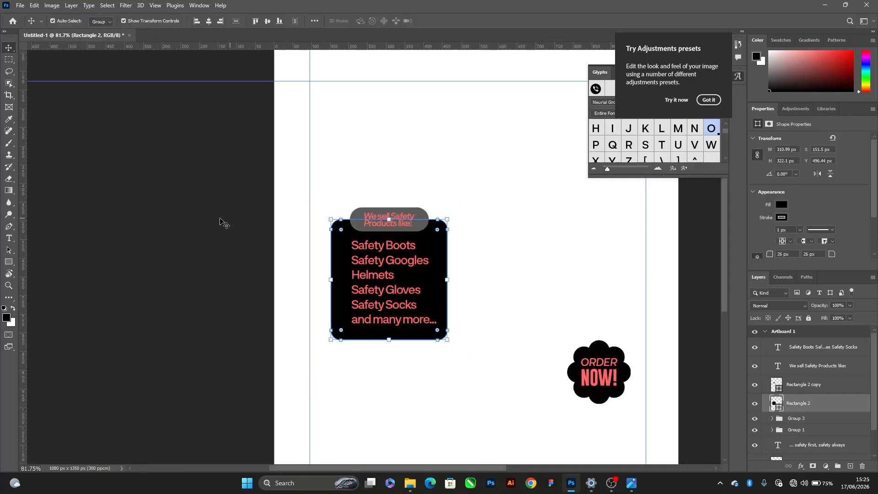
drag(212, 182, 405, 360)
key(ctrl+g)
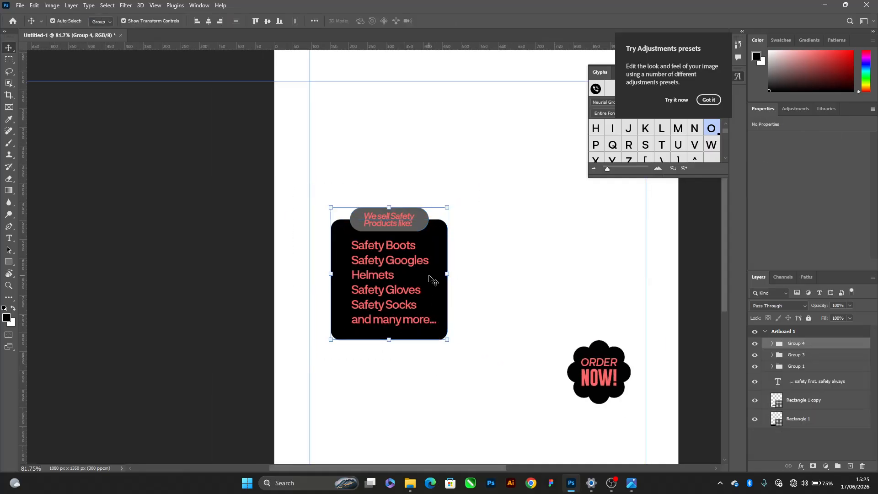
Move the product box group lower on the artboard and place the ORDER NOW! badge beside its lower right
scroll(428, 278, down, 5)
click(453, 366)
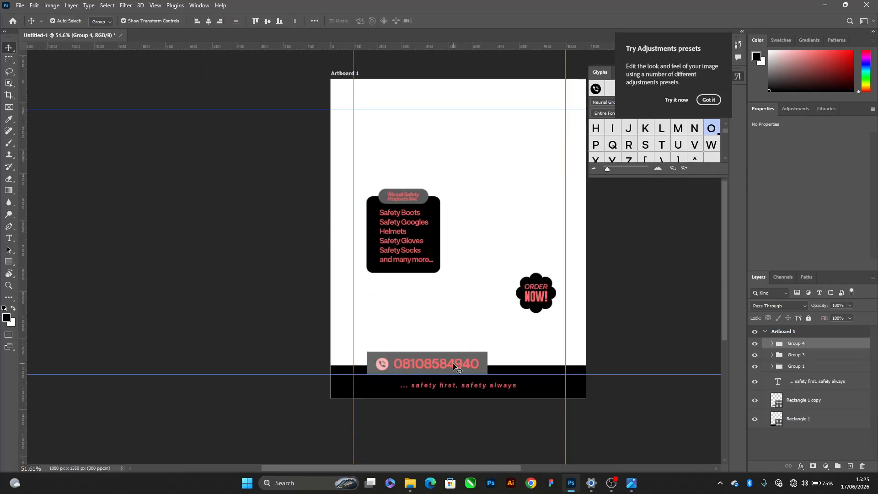
click(518, 293)
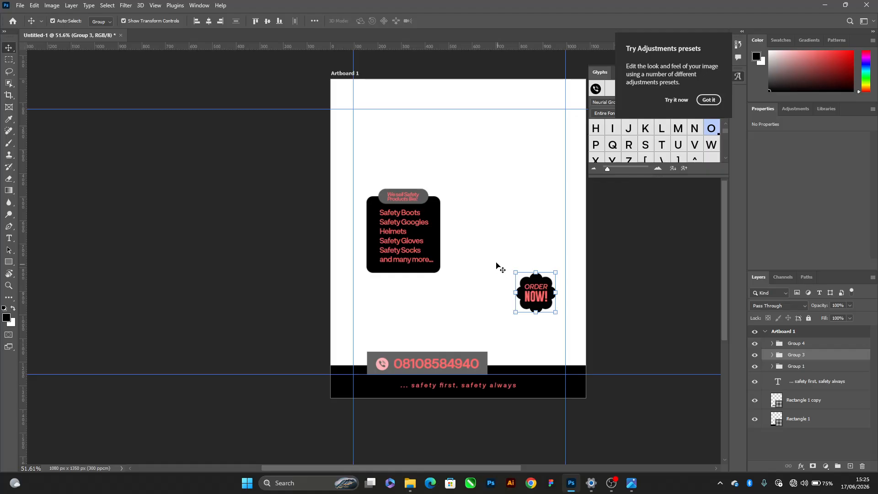
click(416, 236)
drag(430, 223, 439, 258)
drag(519, 296, 502, 300)
click(495, 196)
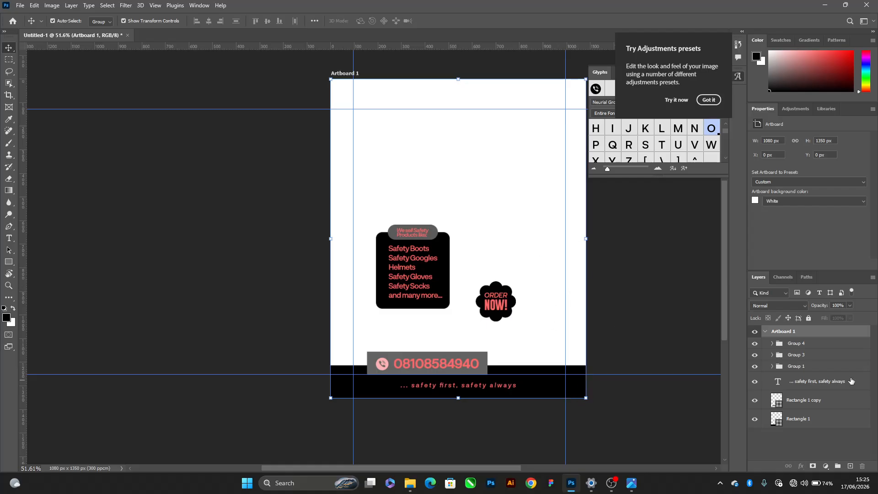
Add a gradient fill layer to the artboard using the Foreground to Background preset from Basics
click(807, 415)
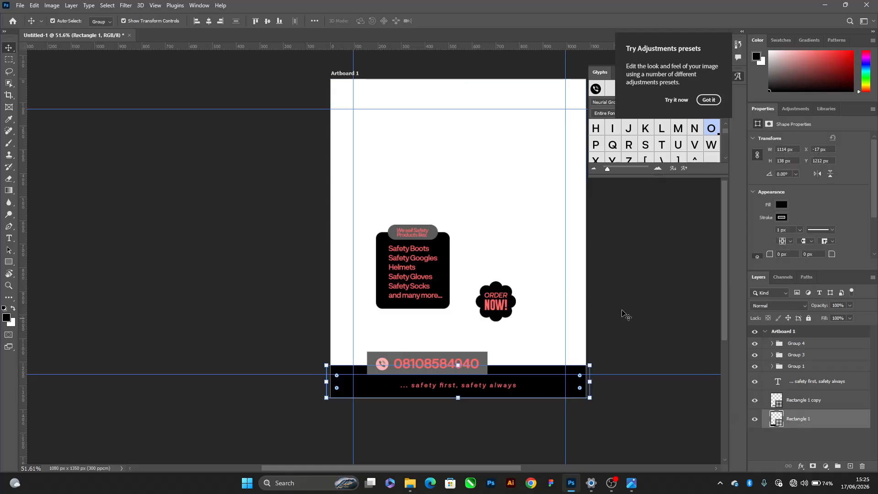
click(620, 290)
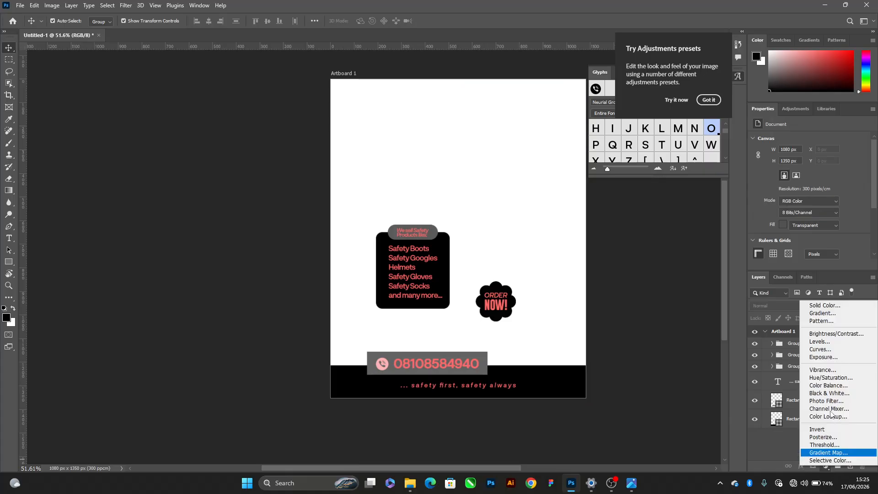
click(826, 465)
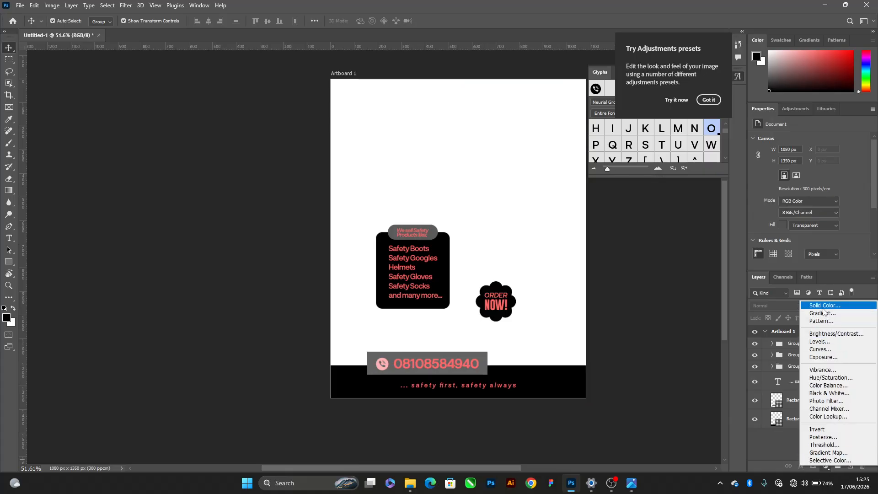
click(828, 314)
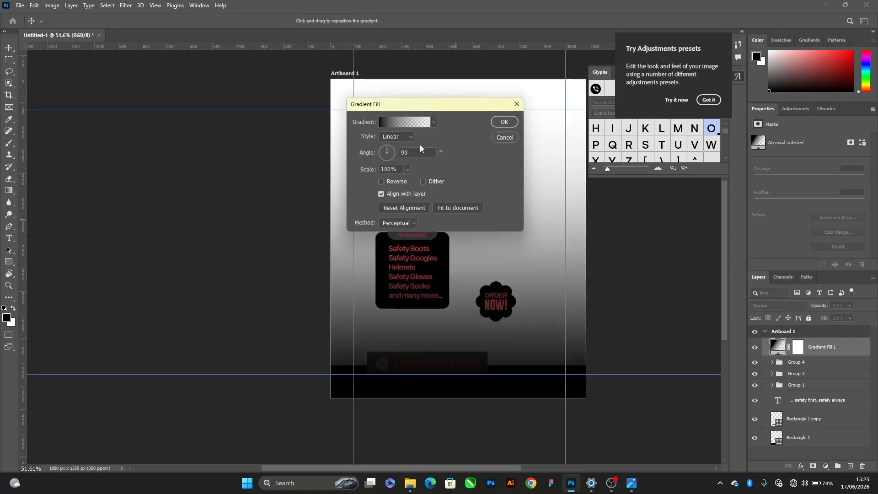
click(401, 121)
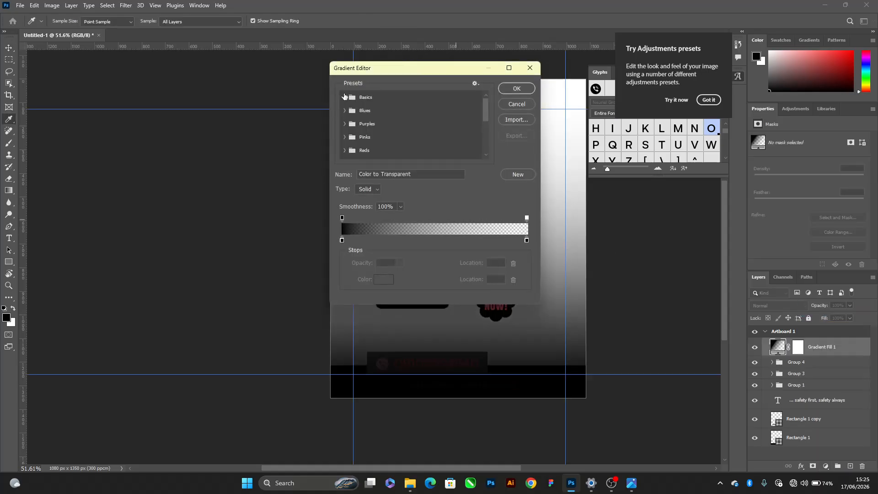
click(343, 98)
click(356, 111)
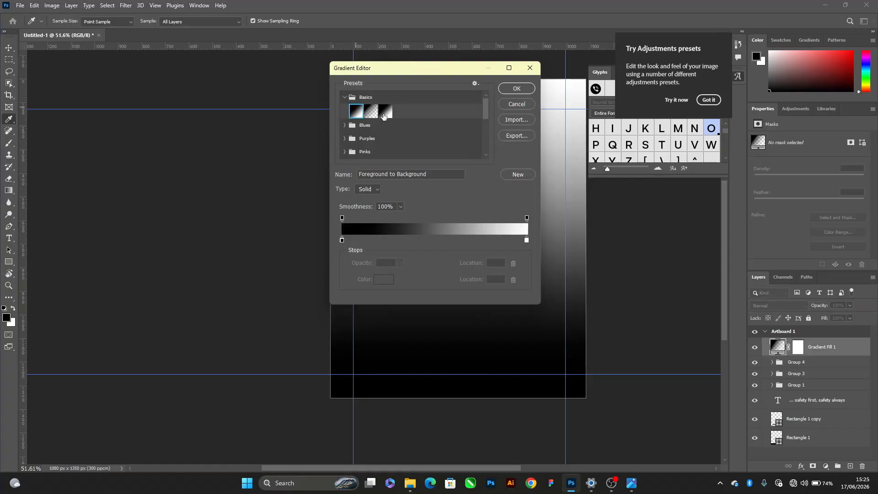
click(516, 88)
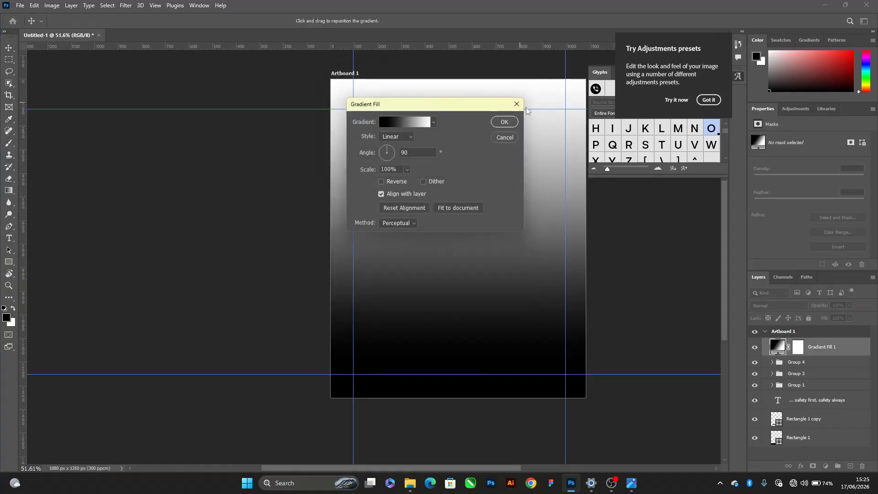
click(505, 120)
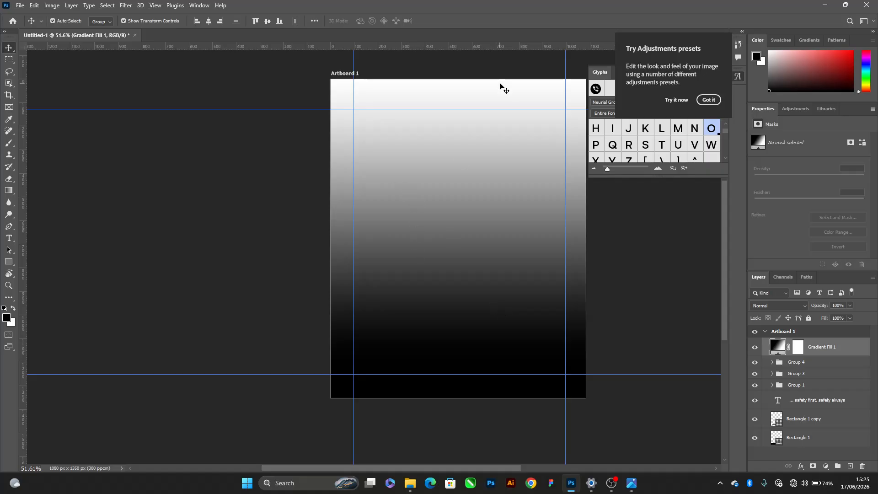
Switch to the Photos viewer, browse the reference flyers for background ideas, and return to Photoshop
key(alt+Tab)
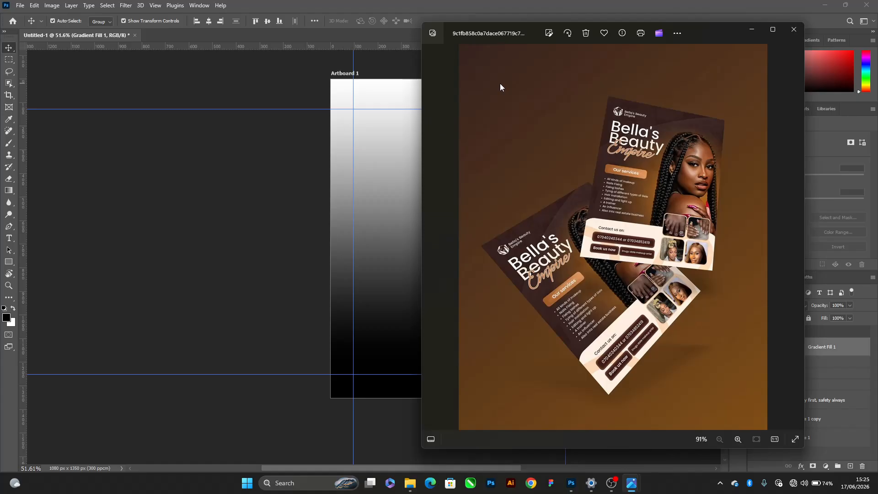
key(Right)
key(Right)
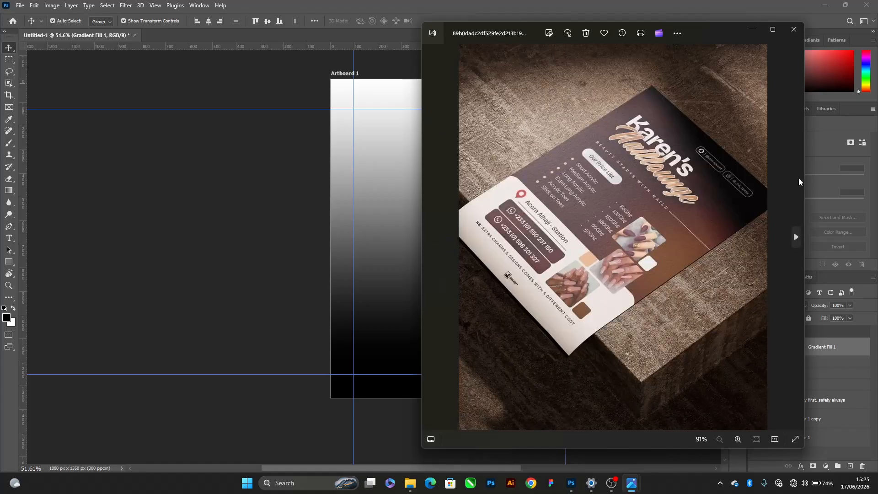
key(Left)
key(Left)
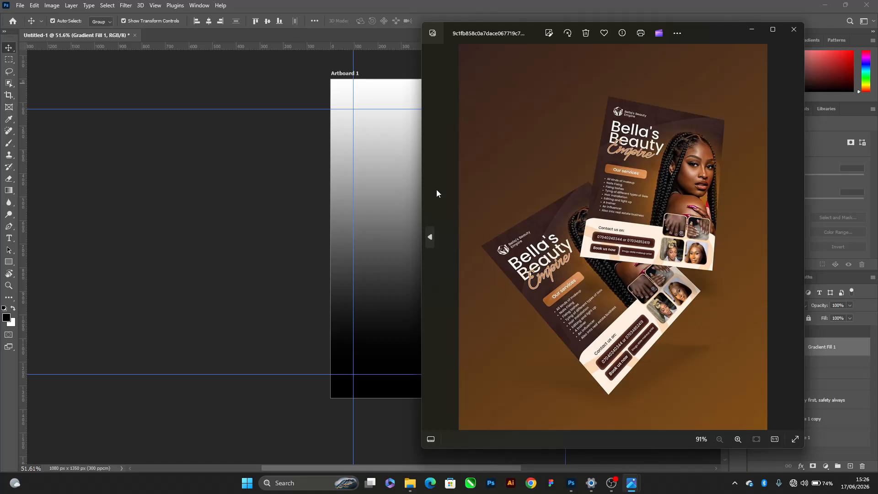
key(Left)
key(alt+Tab)
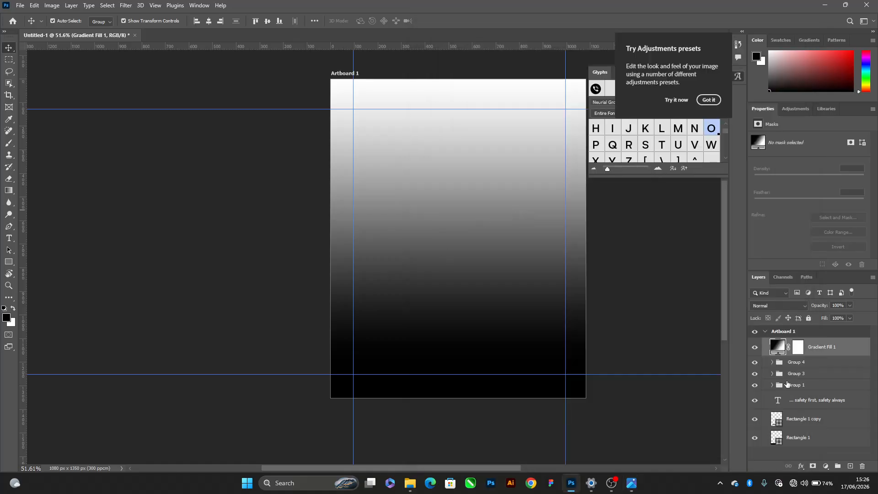
Recolour the black starting stop of the gradient fill to a light yellow-cream, ffe9b9
double_click(779, 351)
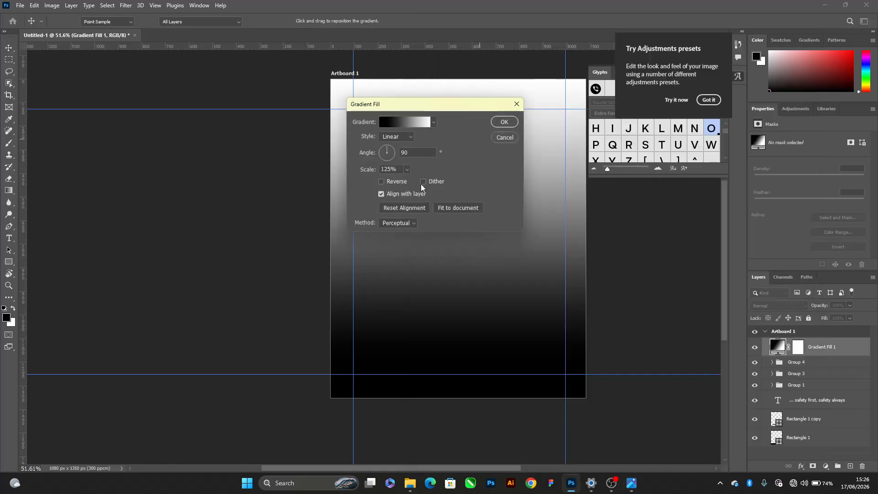
click(424, 126)
click(342, 240)
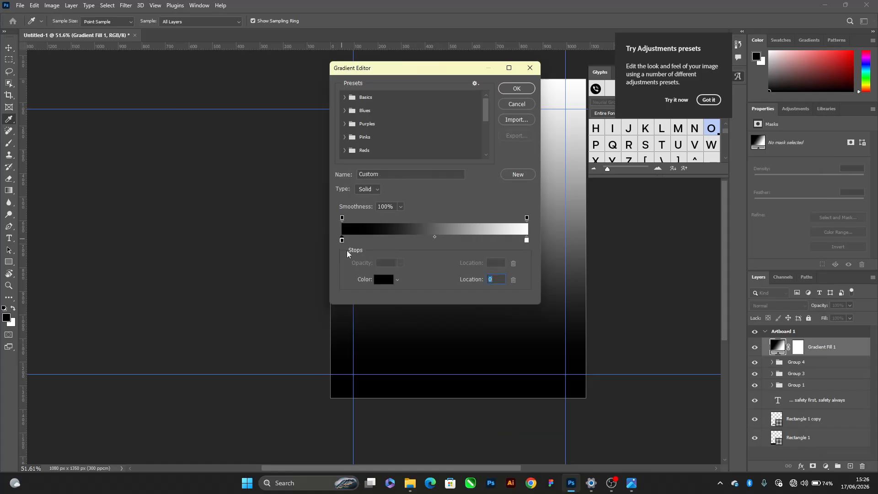
click(383, 279)
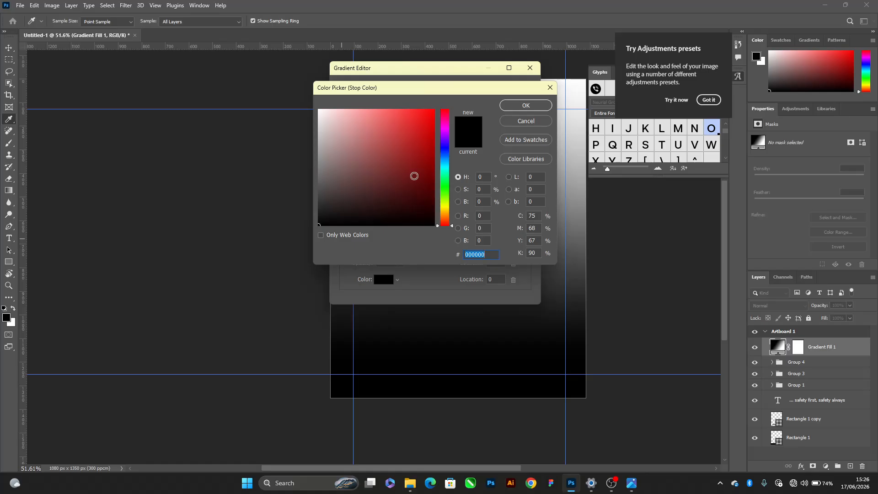
drag(446, 223, 446, 217)
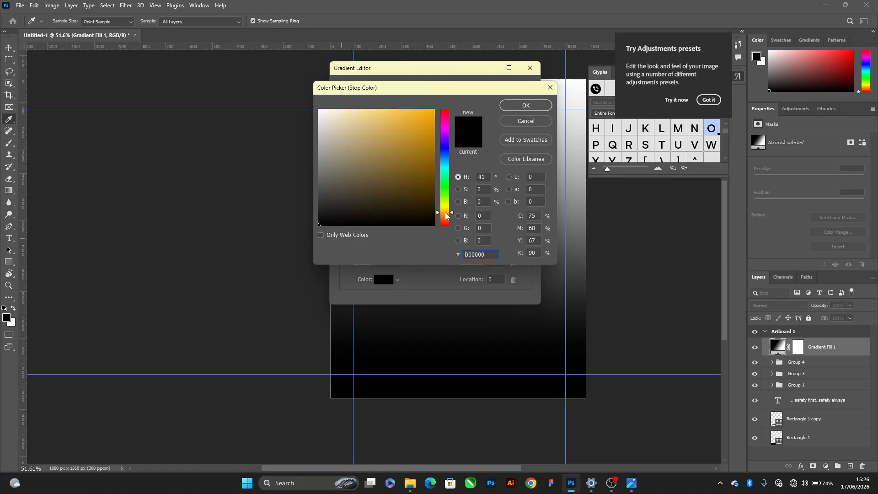
click(353, 109)
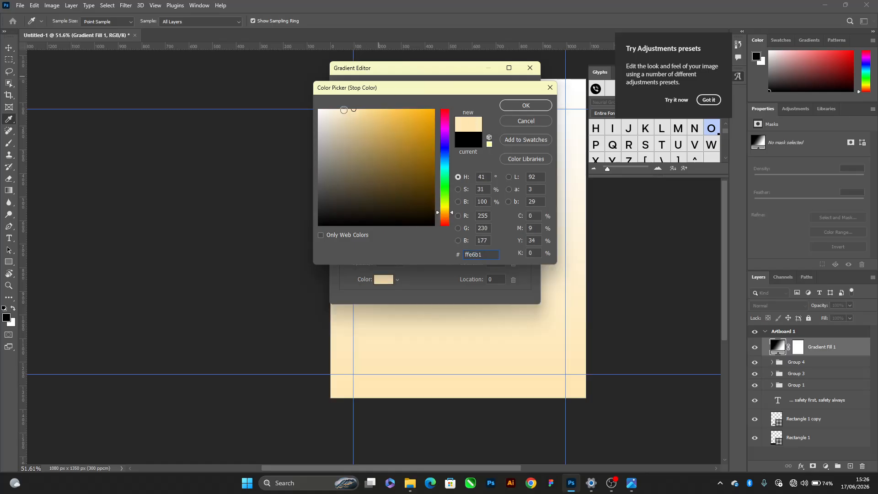
click(349, 109)
click(524, 108)
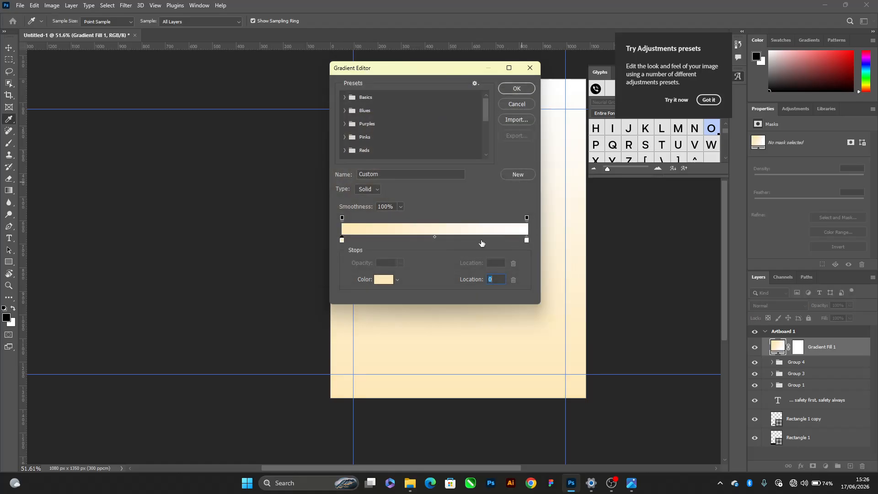
Set the gradient's white end stop at location 100 to a warm off-white, fffbf8
click(526, 240)
click(384, 280)
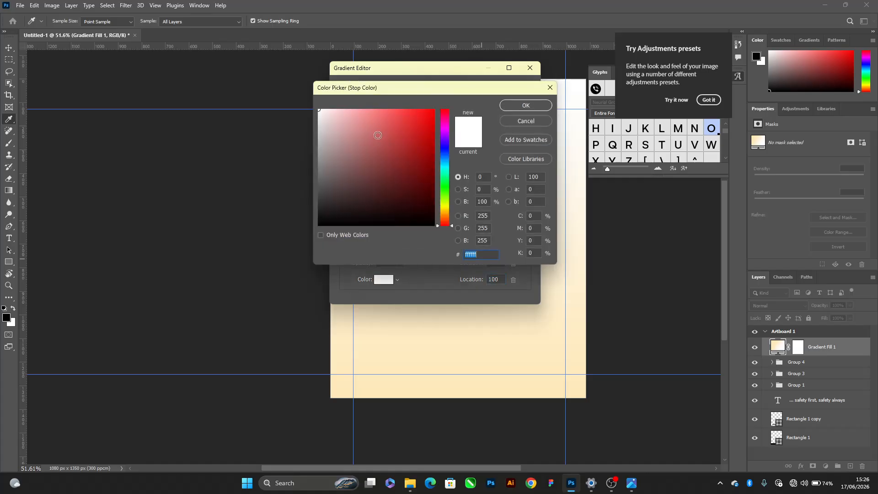
click(323, 110)
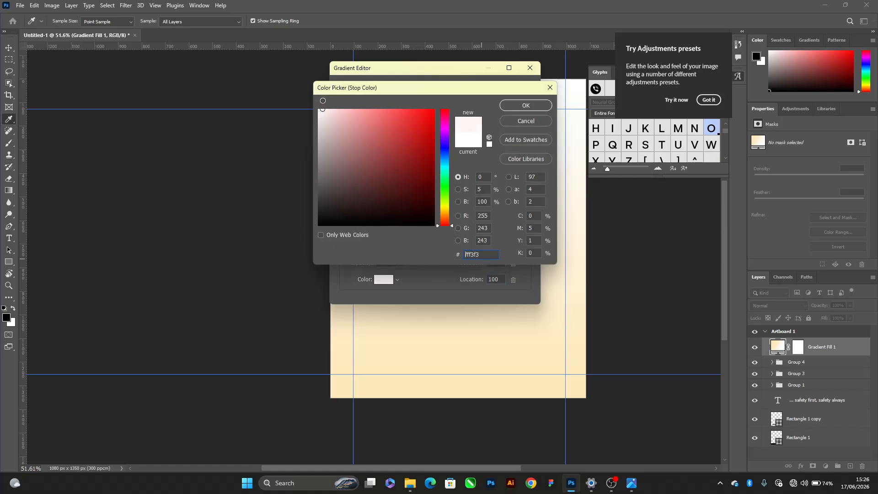
click(444, 216)
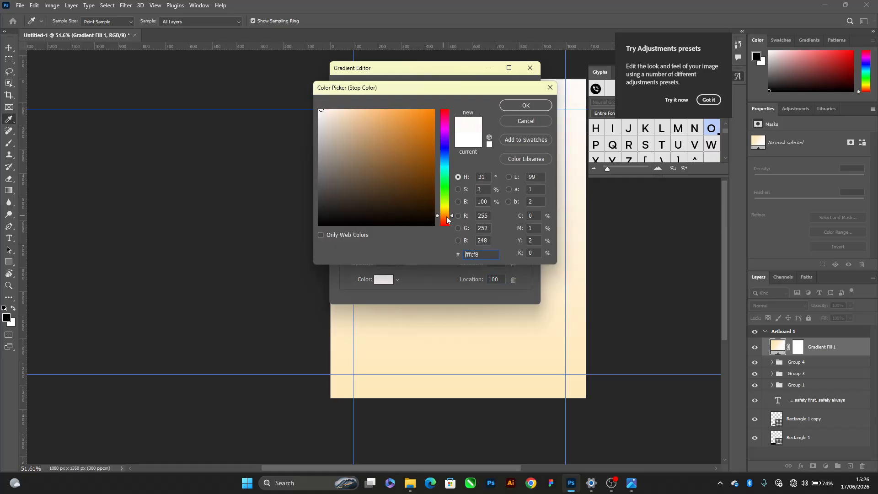
drag(447, 220, 446, 221)
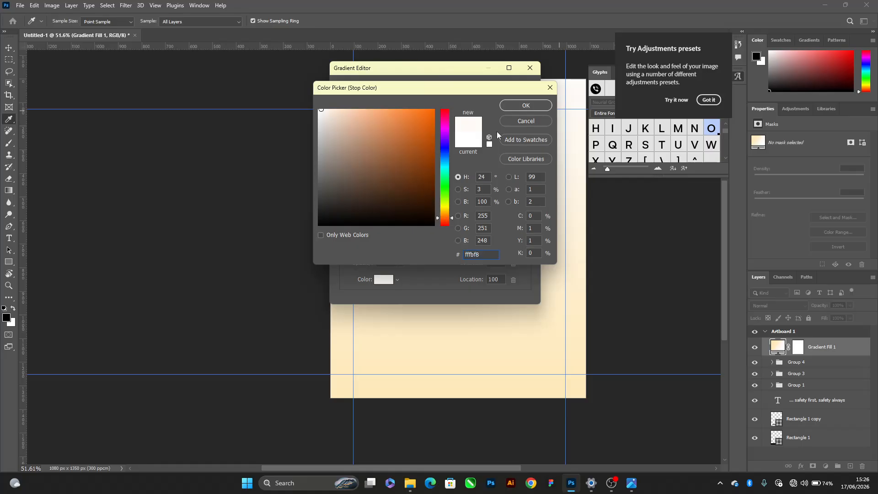
click(511, 106)
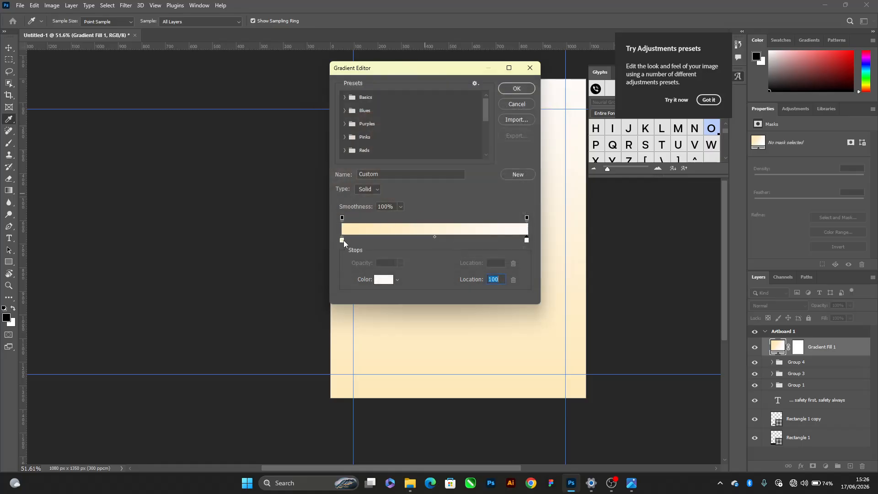
Lighten the gradient's starting stop at location 0 to a very pale cream and apply the gradient fill
click(343, 240)
click(382, 279)
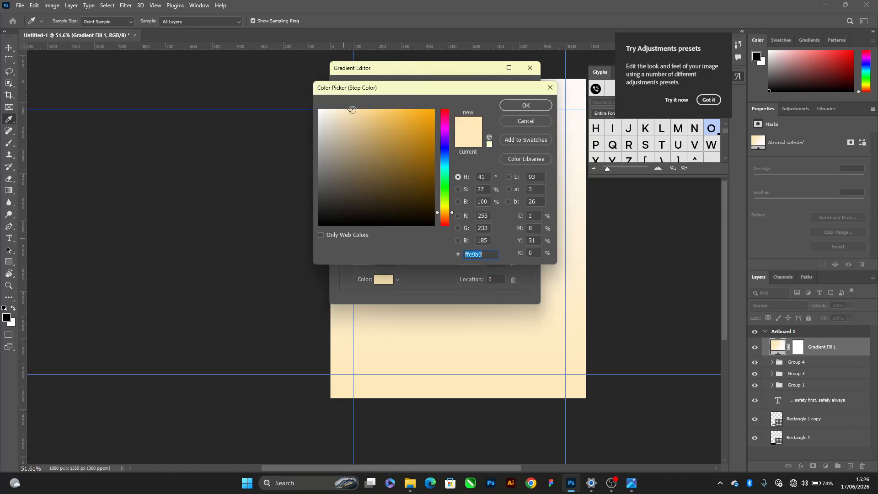
click(333, 109)
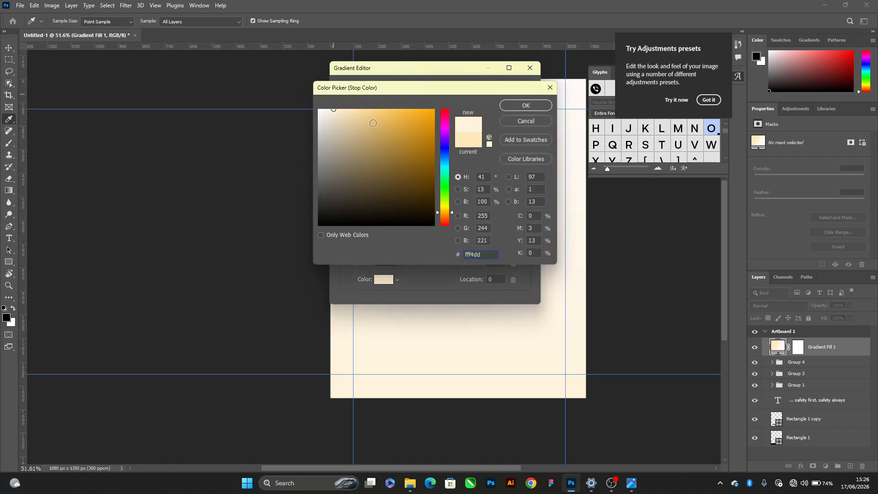
drag(333, 109, 328, 99)
click(526, 105)
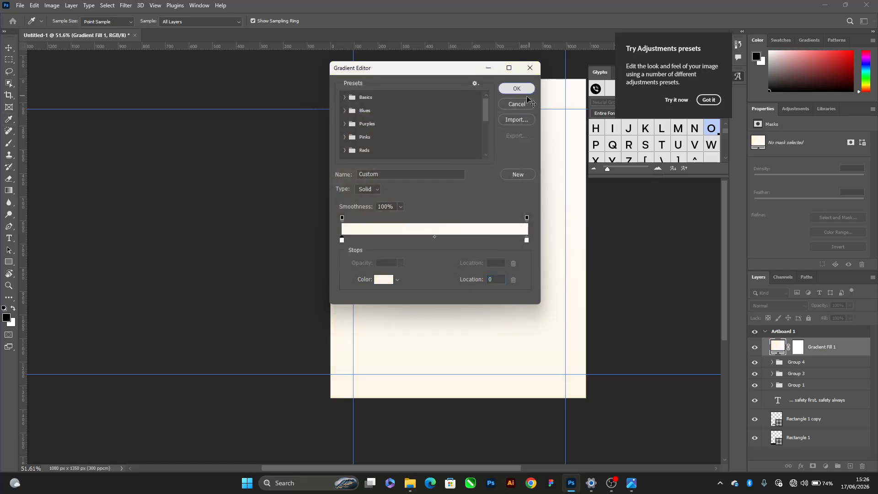
click(526, 90)
click(500, 121)
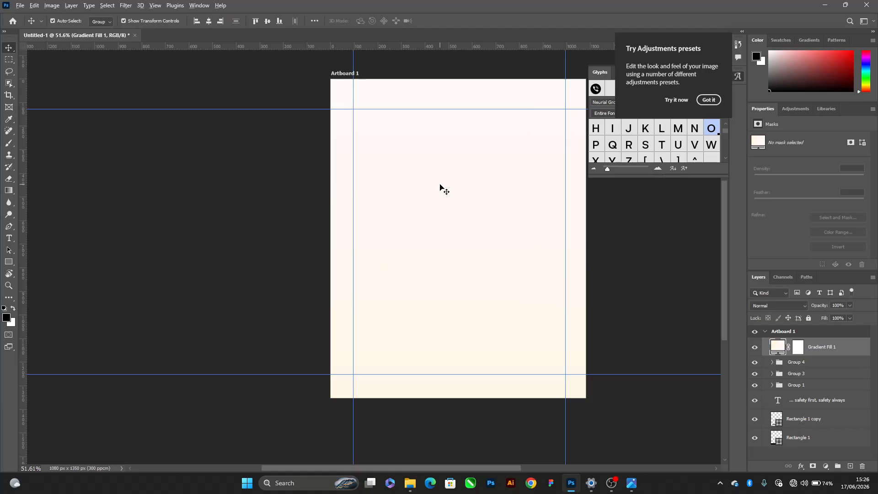
Rotate the gradient fill's angle to 95.28°
scroll(441, 188, down, 2)
double_click(774, 343)
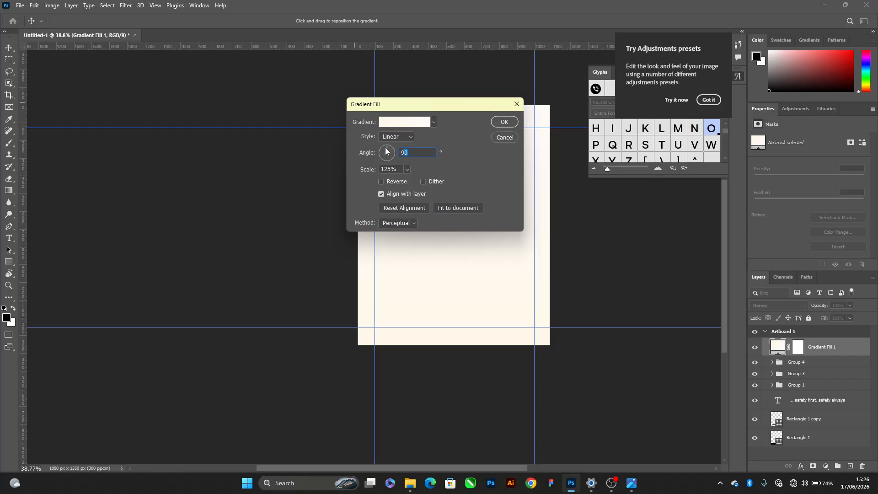
drag(386, 151, 385, 121)
click(503, 122)
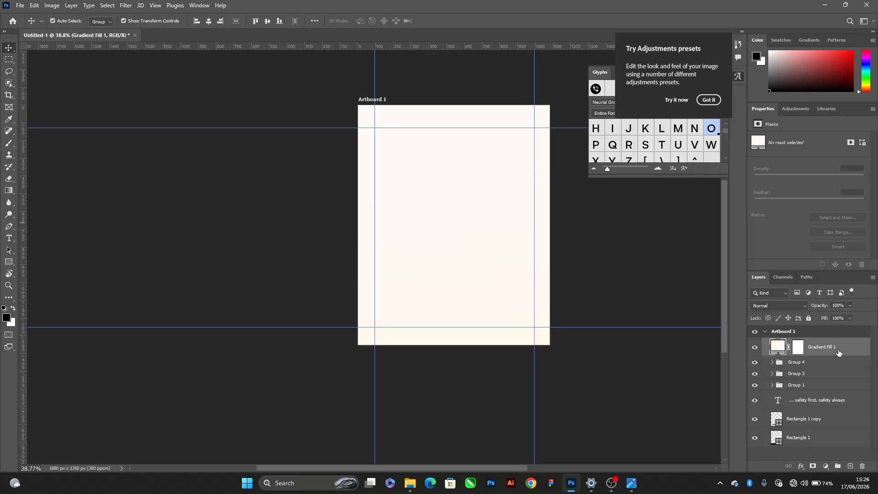
Move the gradient fill layer beneath all other layers in the artboard and deselect it
drag(838, 352, 823, 438)
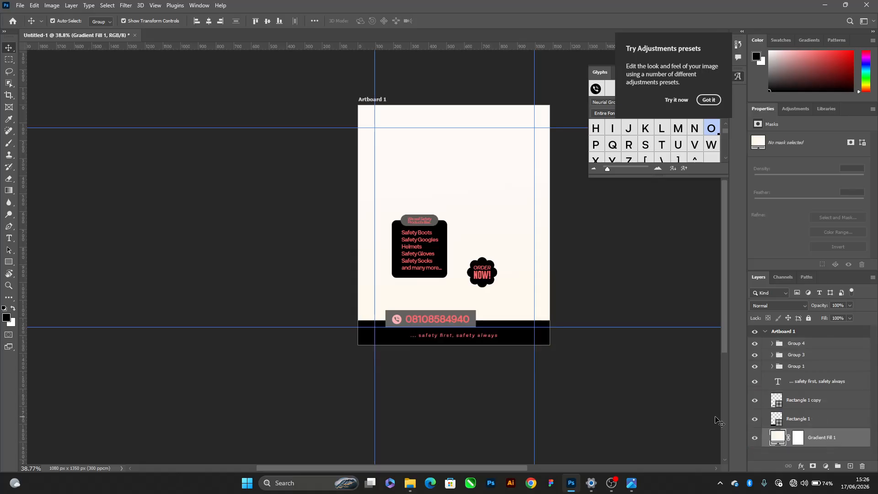
click(612, 404)
scroll(509, 219, up, 5)
drag(383, 158, 407, 227)
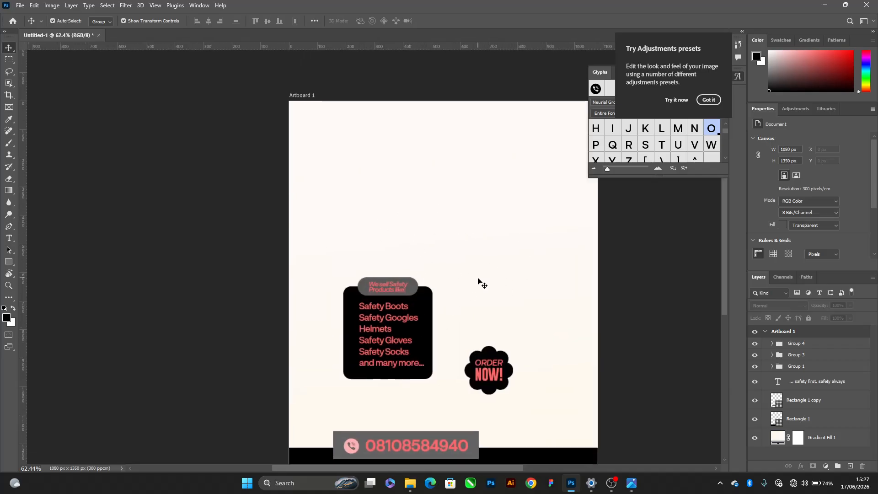
Preview the red coverall, reflective vests and product shelf images in the TUTORIAL folder, and return to Photoshop
key(alt+Tab)
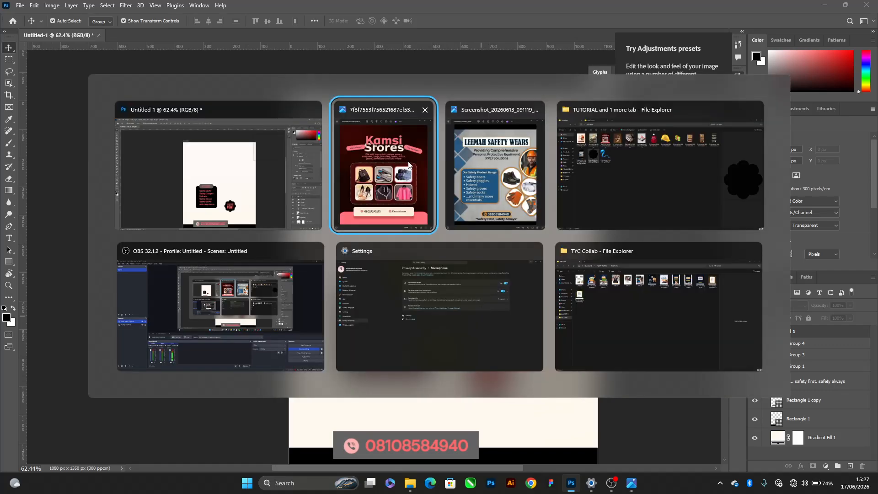
click(629, 166)
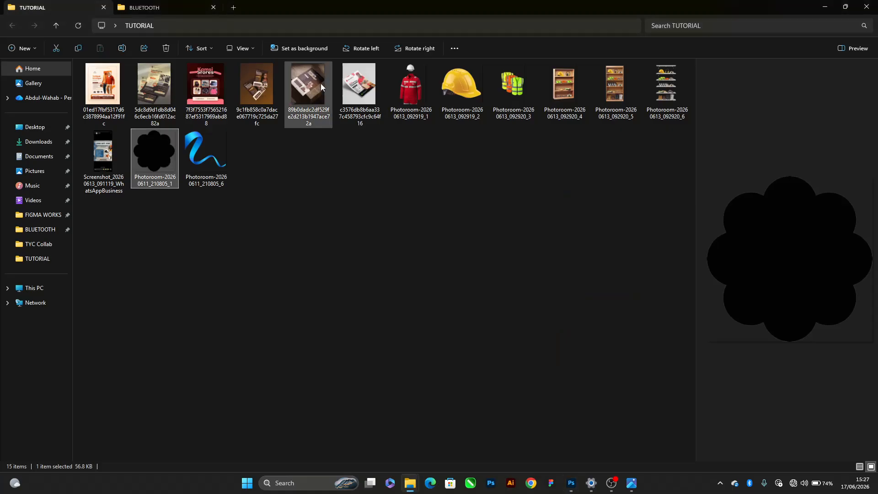
click(406, 100)
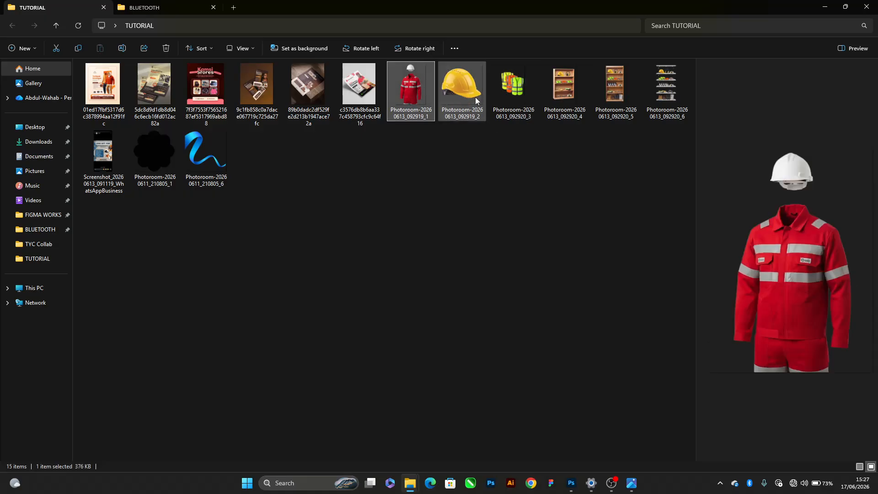
click(519, 94)
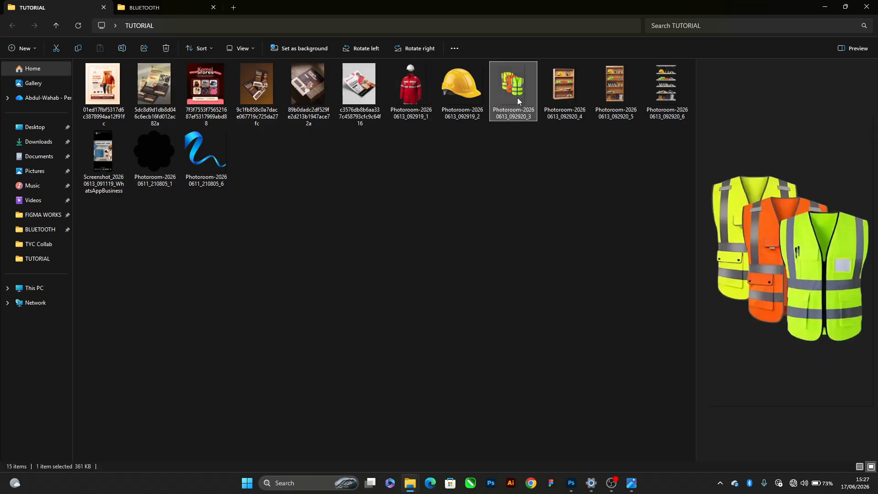
click(619, 88)
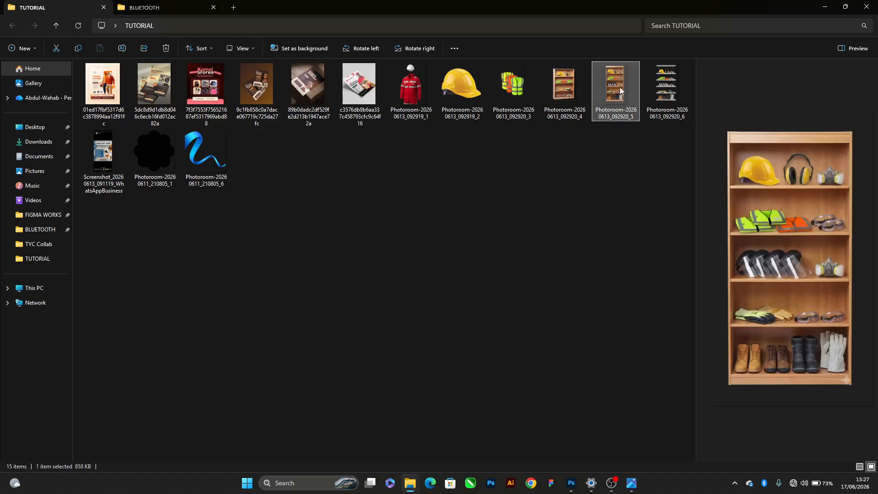
key(alt+Tab)
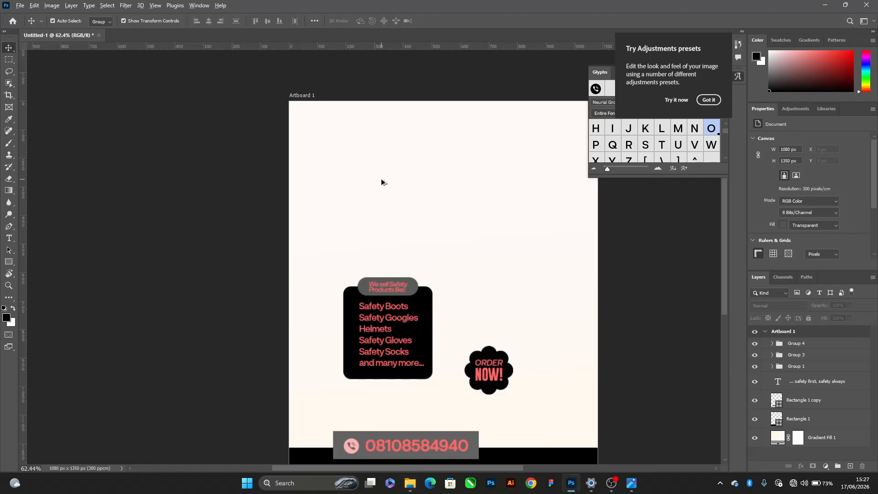
Draw a closed path with a wavy upper edge around the artboard's lower half using the Pen tool and convert it to a shape
key(ctrl+0)
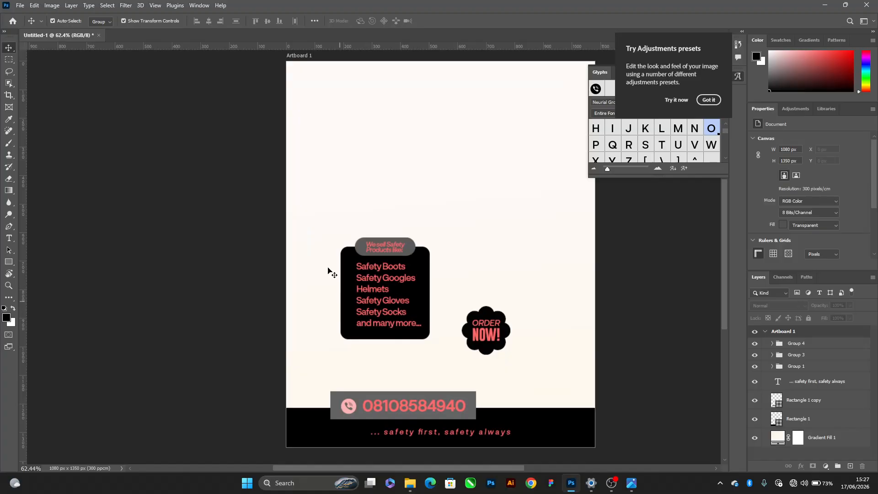
key(p)
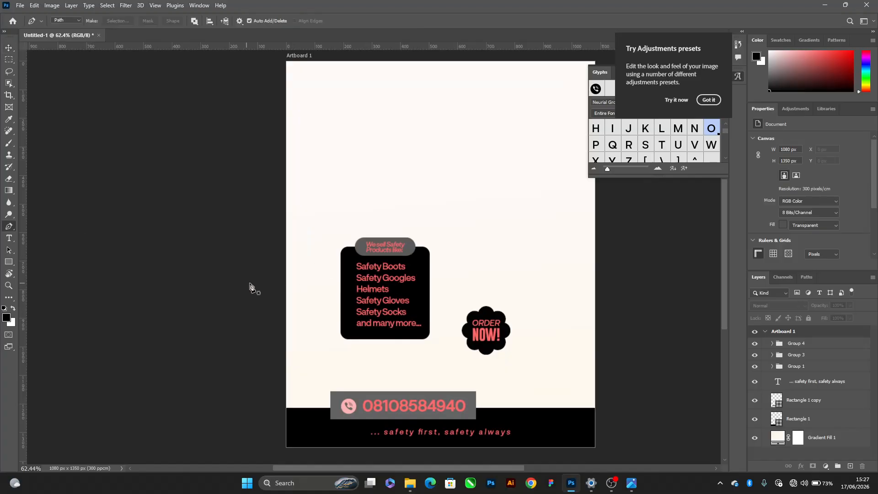
click(264, 287)
drag(459, 266, 539, 291)
click(614, 291)
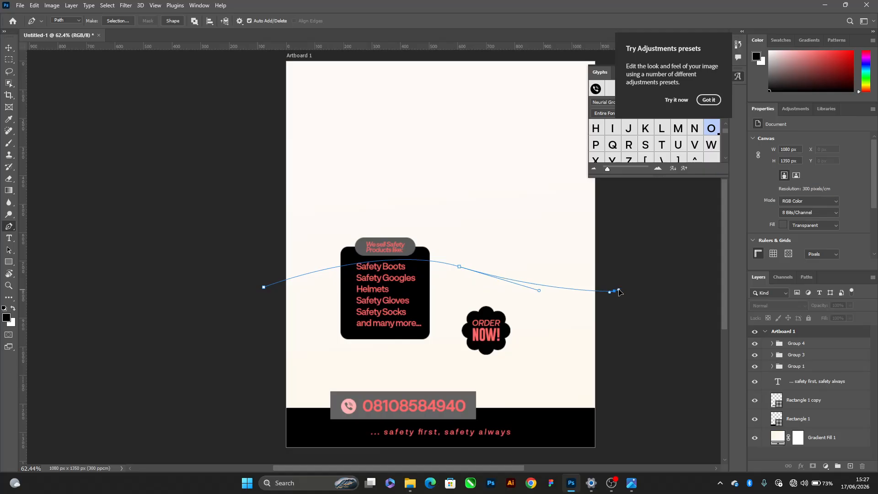
scroll(604, 424, down, 2)
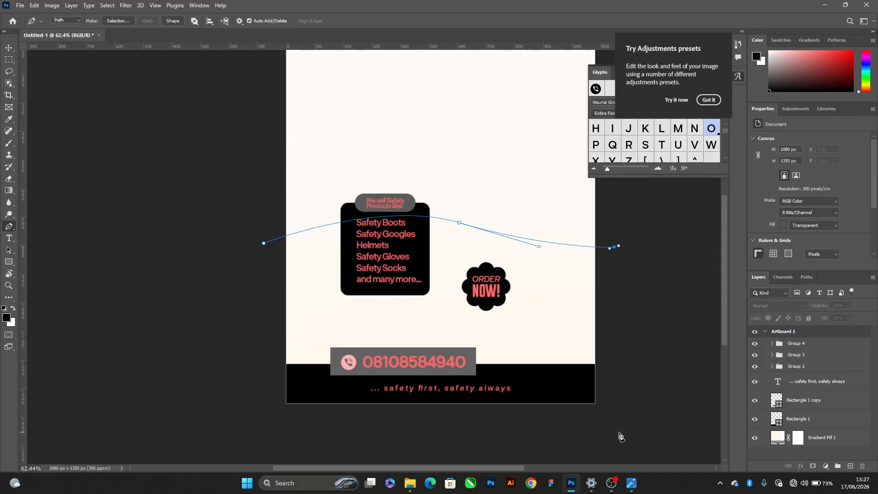
click(618, 431)
click(277, 419)
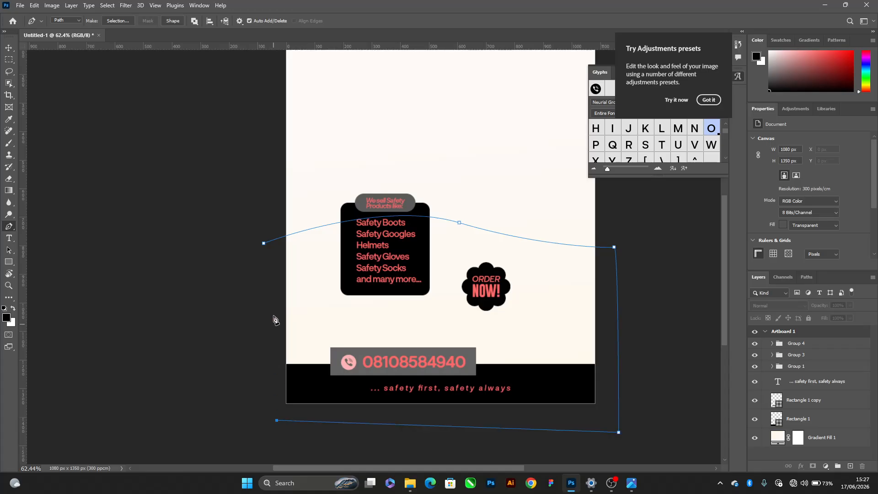
click(264, 245)
click(167, 21)
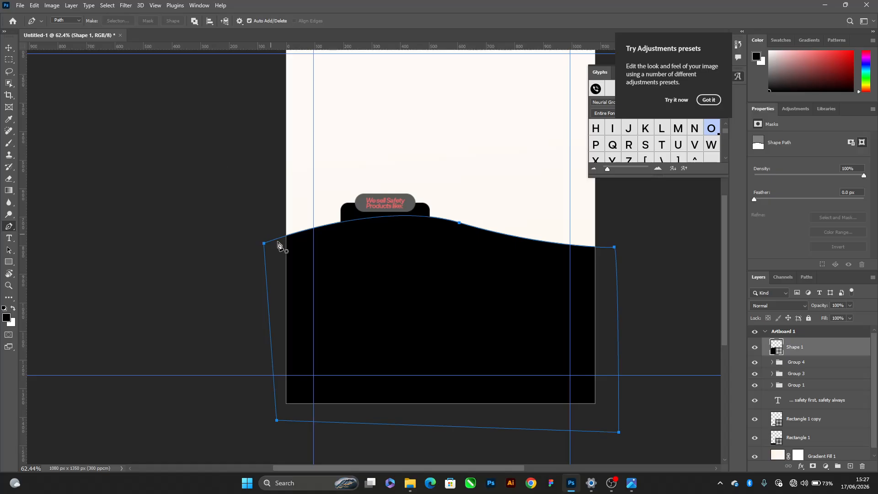
Fill the wavy shape with the black-to-white gradient preset
key(v)
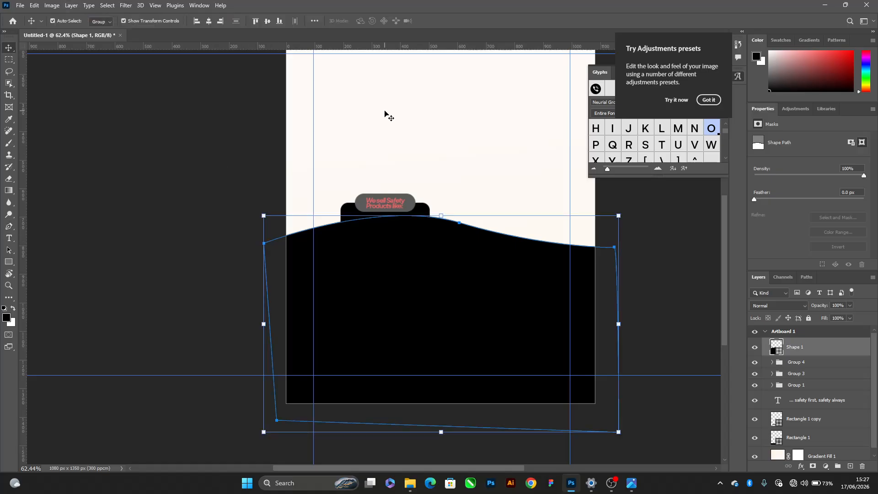
drag(456, 292, 463, 236)
key(ctrl+z)
click(806, 39)
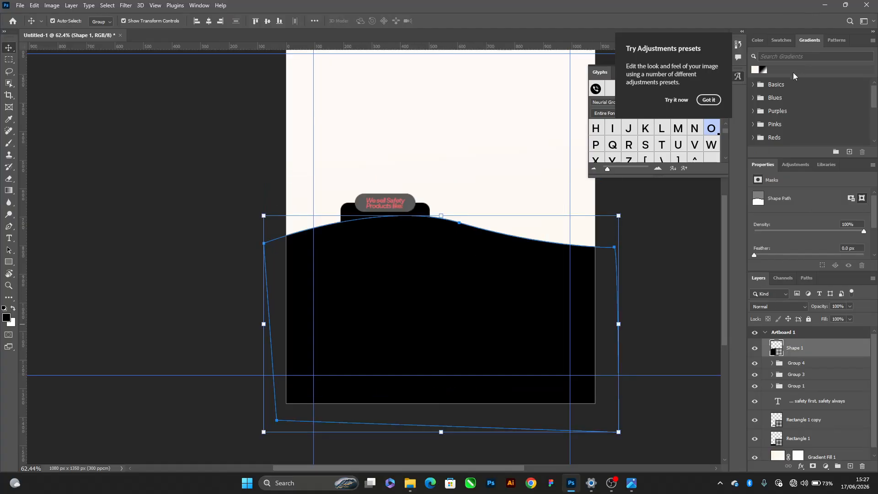
click(757, 69)
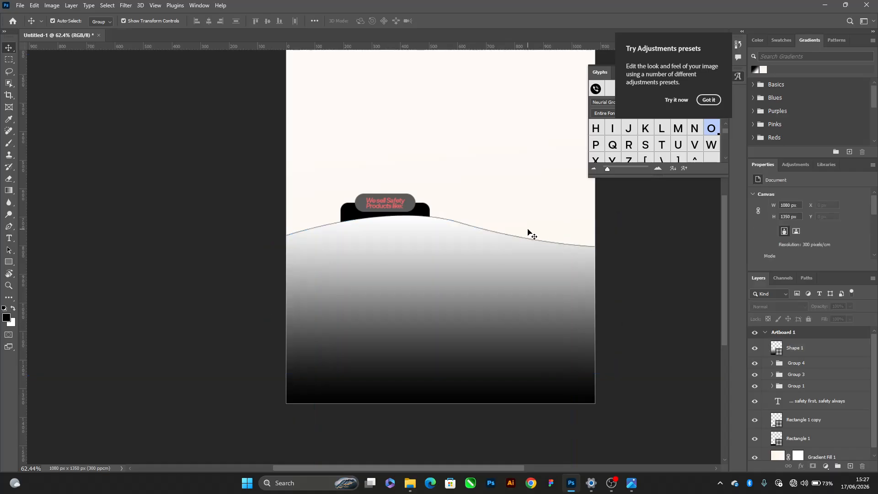
Remove the outline stroke from the wavy shape and deselect it
scroll(482, 253, up, 1)
key(p)
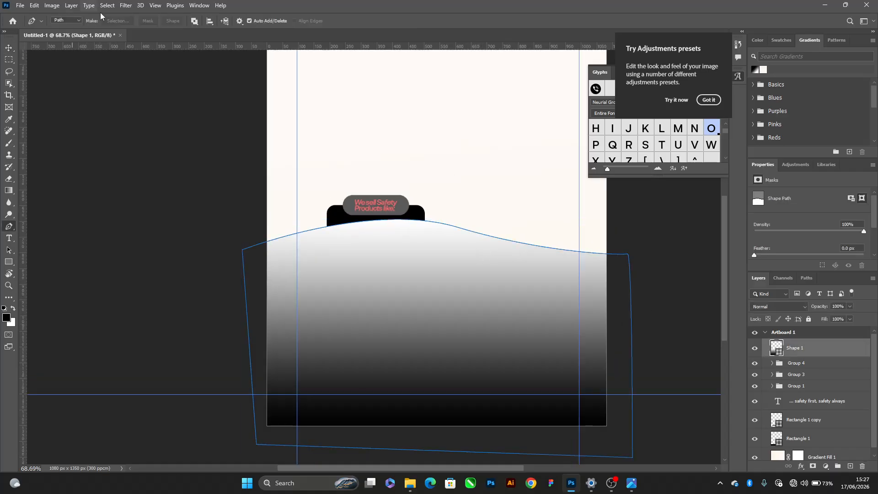
click(81, 22)
click(61, 29)
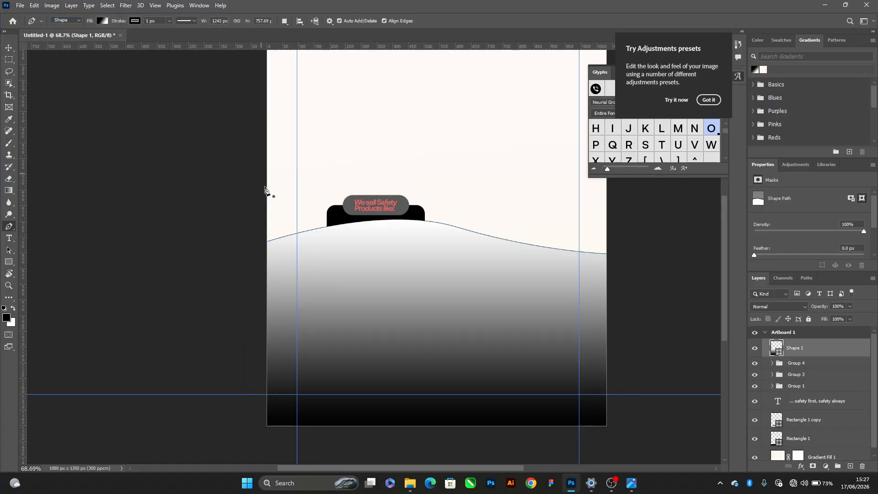
click(136, 21)
click(97, 39)
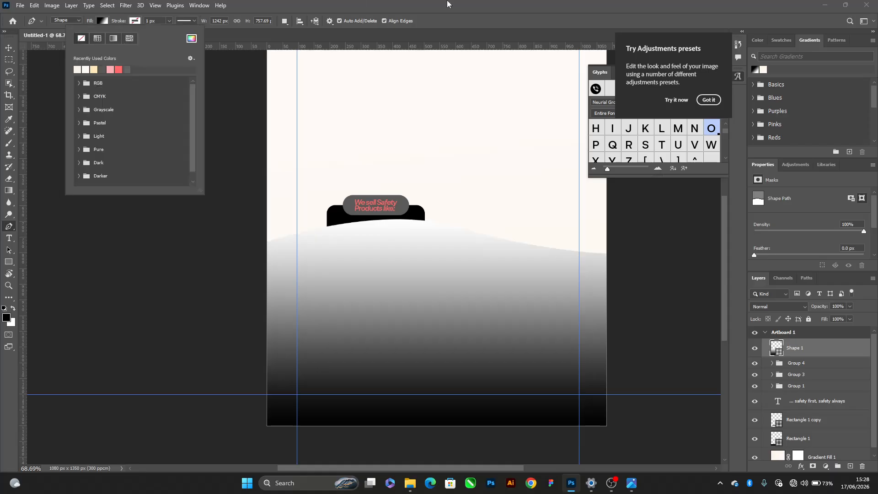
click(2, 63)
click(9, 59)
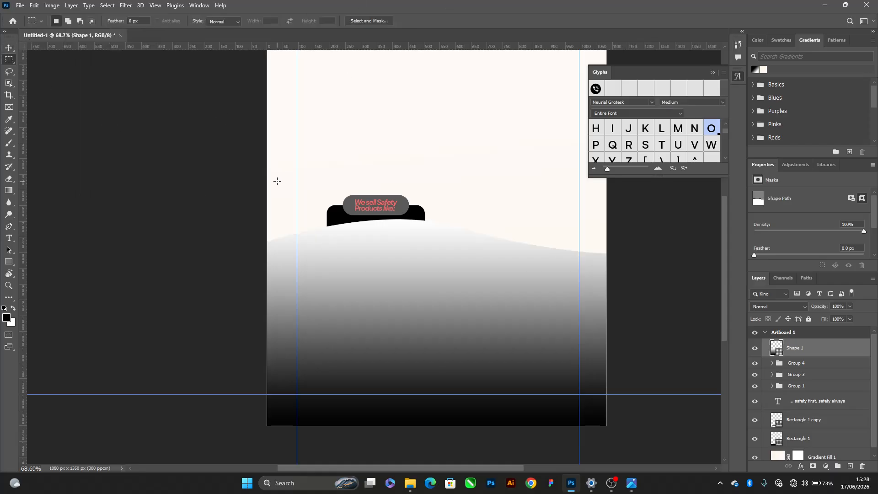
click(9, 48)
click(121, 140)
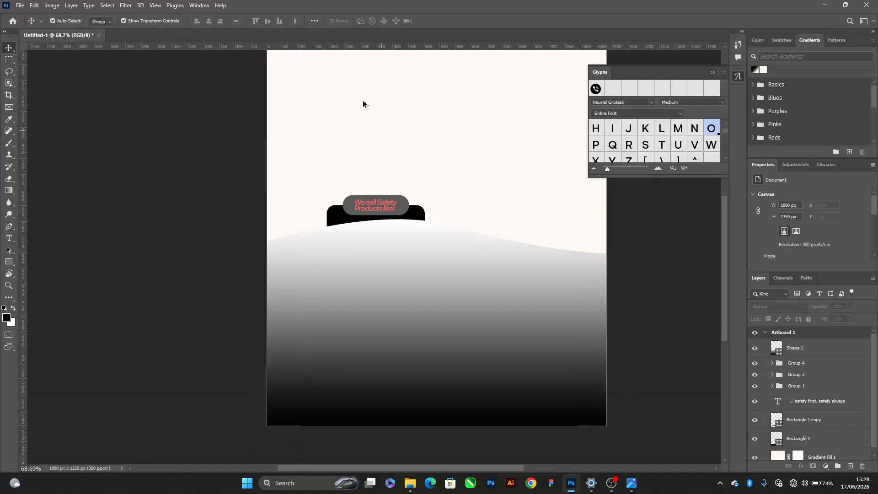
Change the starting stop at location 0 of the wavy shape's gradient to a very dark brown
scroll(384, 122, down, 2)
scroll(384, 120, down, 1)
mouse_move(419, 223)
mouse_down()
mouse_move(432, 241)
mouse_move(416, 227)
mouse_up()
scroll(420, 241, up, 2)
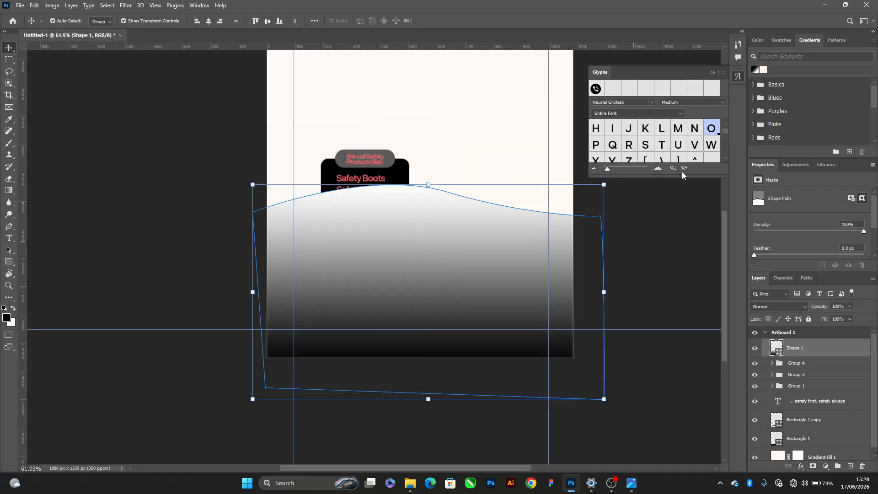
double_click(775, 348)
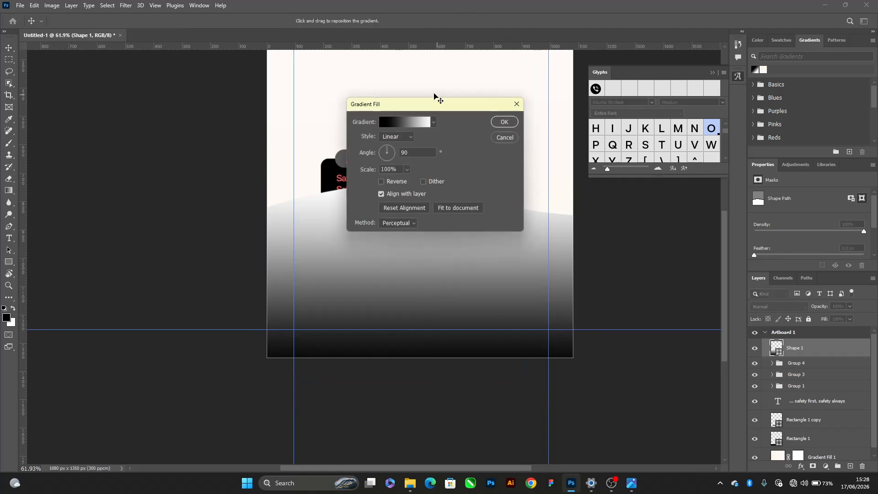
drag(413, 112, 544, 88)
click(541, 98)
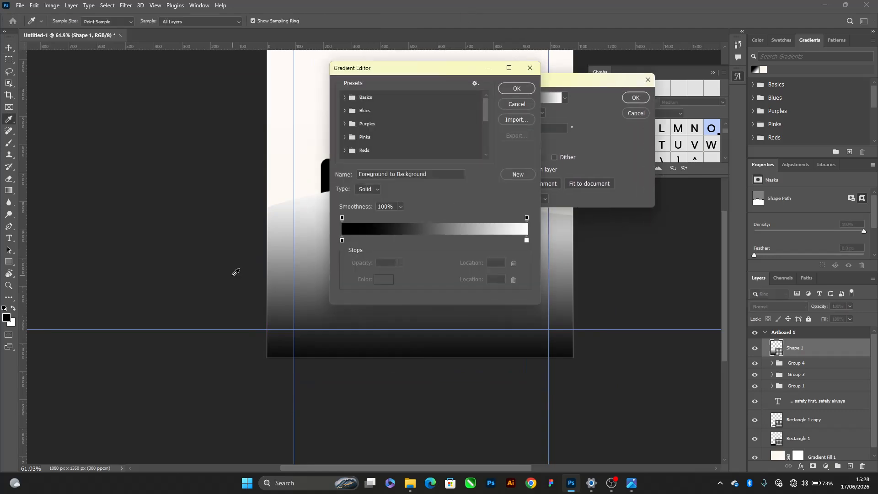
click(341, 241)
click(385, 279)
drag(418, 222, 445, 220)
click(535, 106)
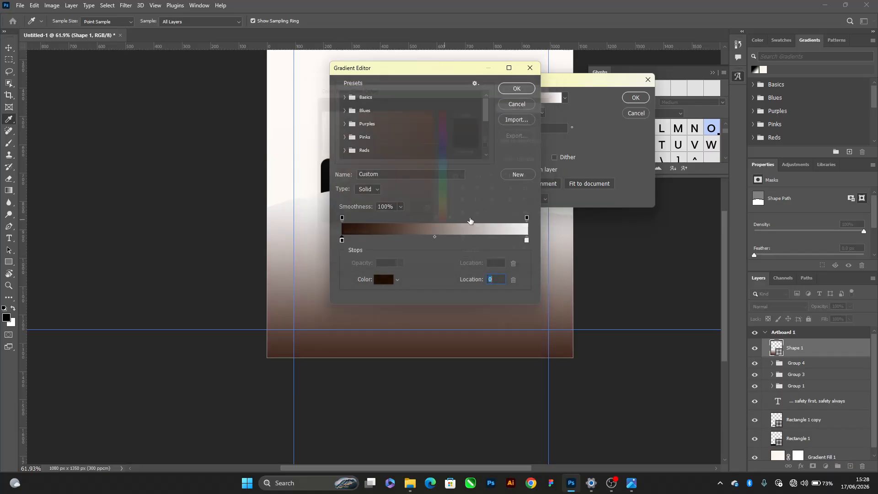
Set the gradient's end stop at location 100 to brown 79360d and accept the edited gradient
click(526, 240)
click(385, 280)
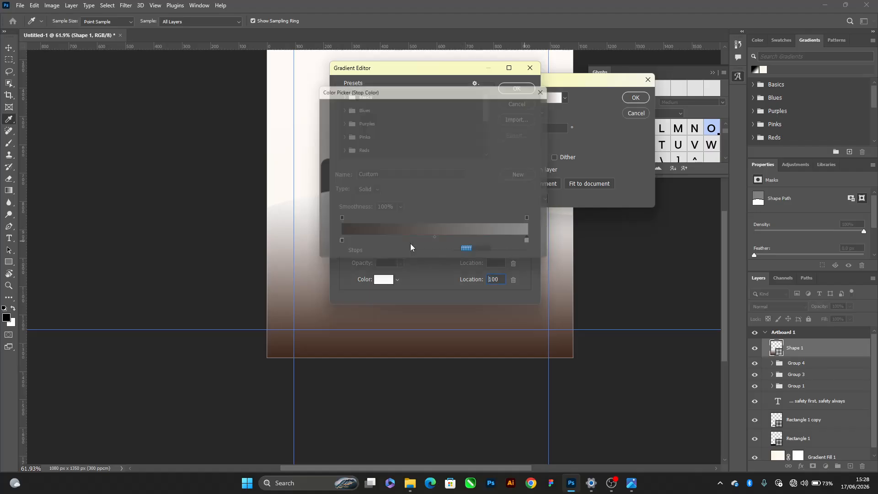
drag(416, 166, 421, 170)
mouse_move(445, 217)
mouse_down()
mouse_move(446, 227)
mouse_move(445, 220)
mouse_up()
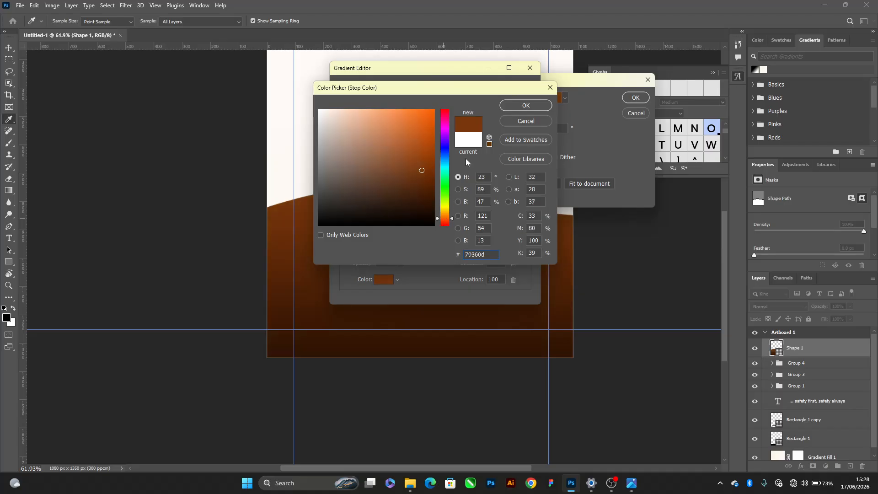
click(521, 105)
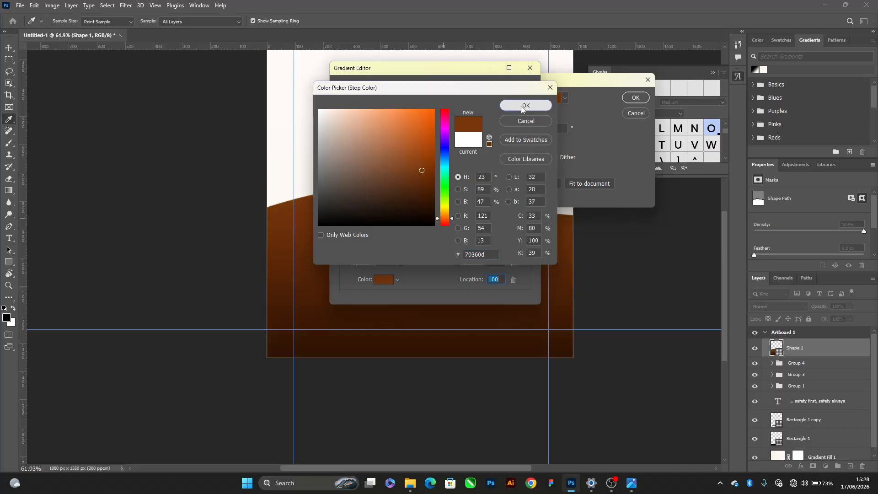
click(504, 89)
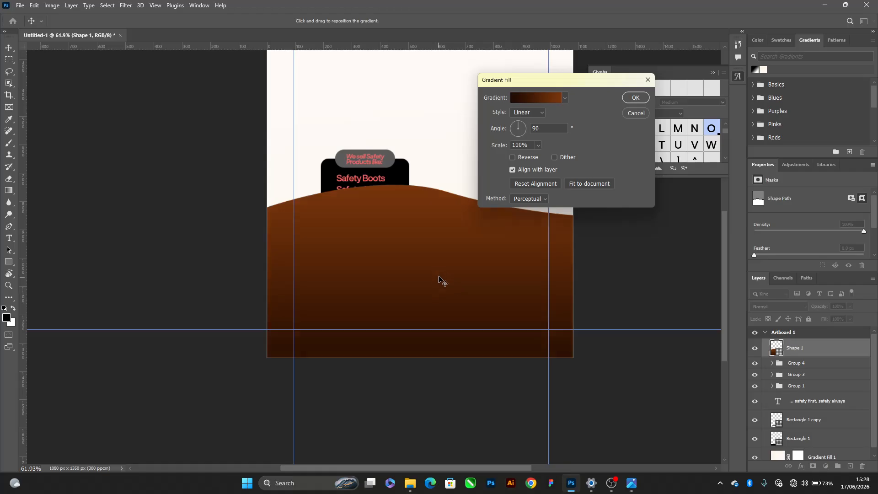
Shift the brown gradient slightly upward within the shape, apply it, and move the shape's layer directly above the background gradient layer
drag(439, 277, 447, 263)
click(631, 99)
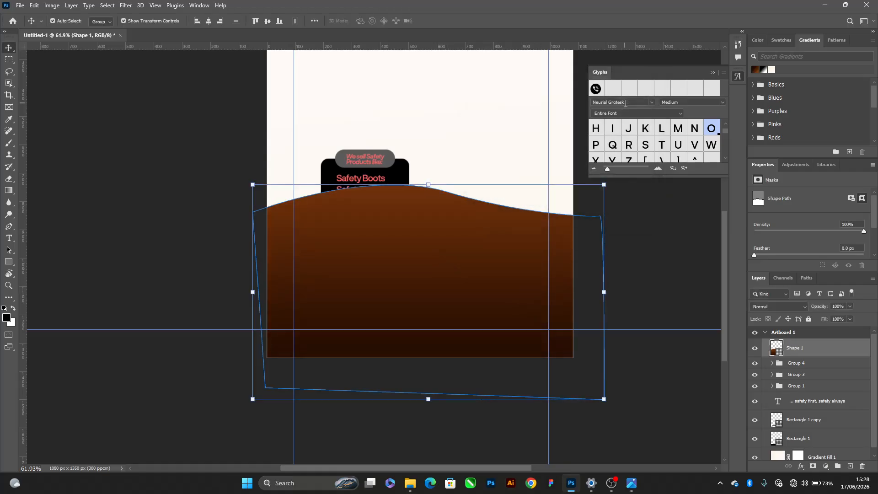
scroll(809, 354, down, 1)
drag(805, 346, 797, 438)
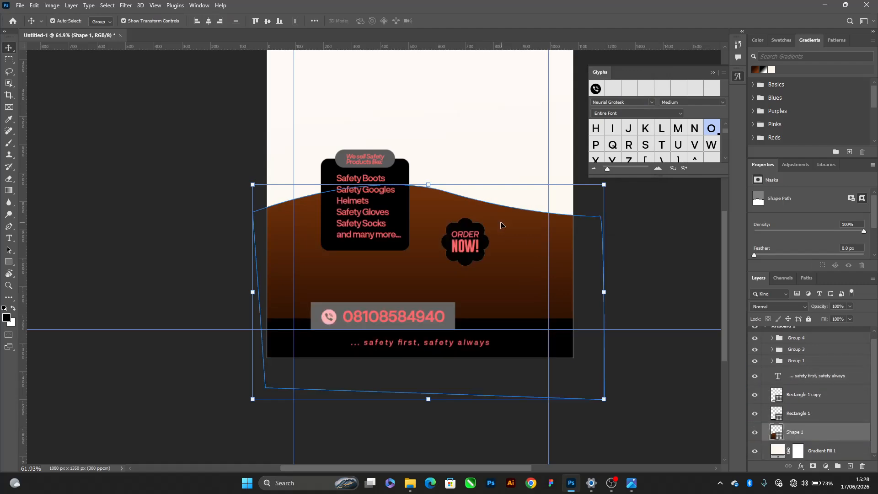
Move the brown wave shape slightly up and to the left, and start transforming it
drag(501, 225, 479, 209)
scroll(504, 206, down, 2)
click(573, 255)
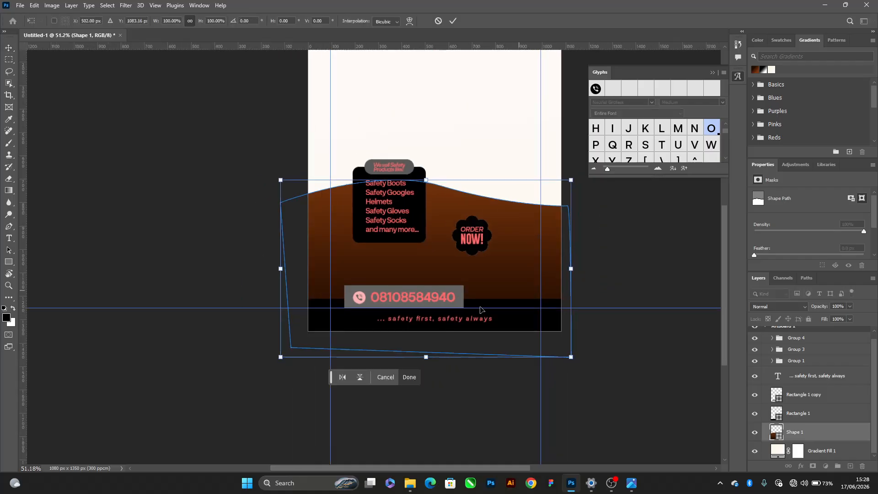
Try to flip the brown wave shape horizontally and reposition it, and undo both changes
click(343, 376)
drag(479, 203, 487, 203)
key(ctrl+z)
key(ctrl+z)
Widen the brown wave shape to 146.54% in both directions from its centre and reposition it
drag(570, 269, 638, 251)
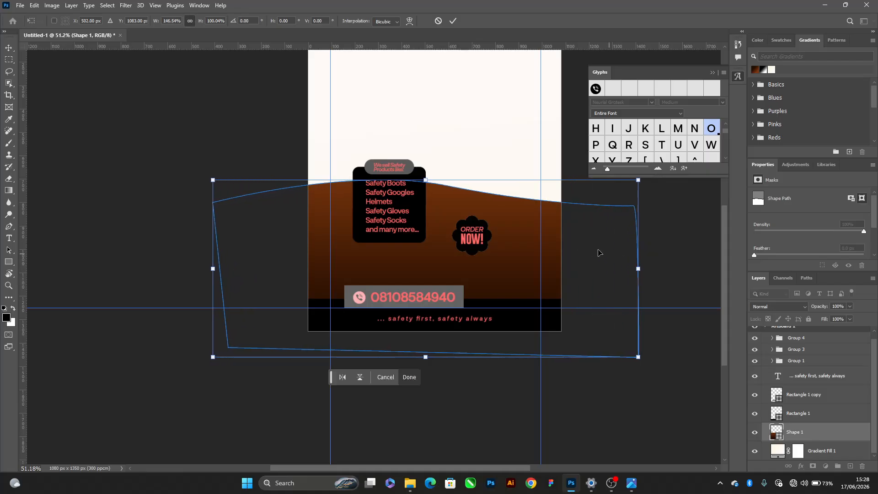
mouse_move(526, 218)
mouse_down()
mouse_move(503, 220)
mouse_move(503, 211)
mouse_move(486, 219)
mouse_move(537, 215)
mouse_up()
Try a horizontal flip on the widened wave shape and undo it
click(342, 378)
key(ctrl+z)
key(ctrl+z)
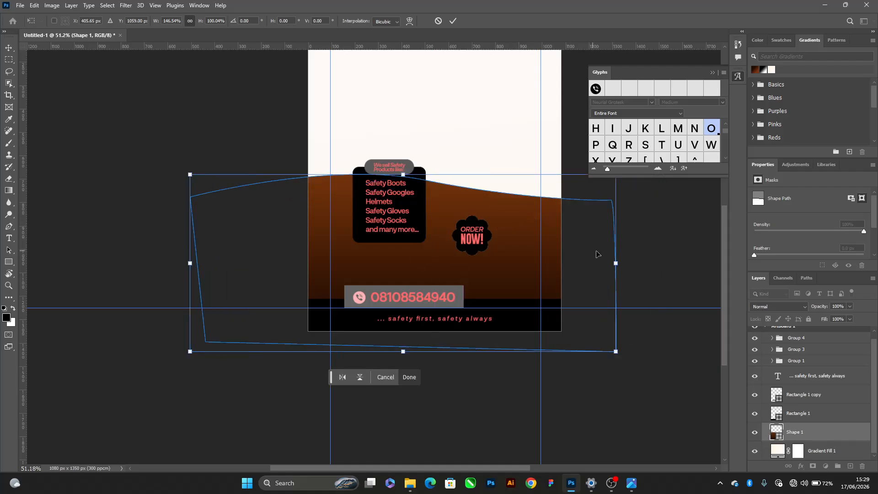
Widen the brown wave shape to 167.63%, shift it slightly, and distort its lower-right and upper-left corners inward
drag(613, 261, 647, 262)
drag(495, 220, 479, 225)
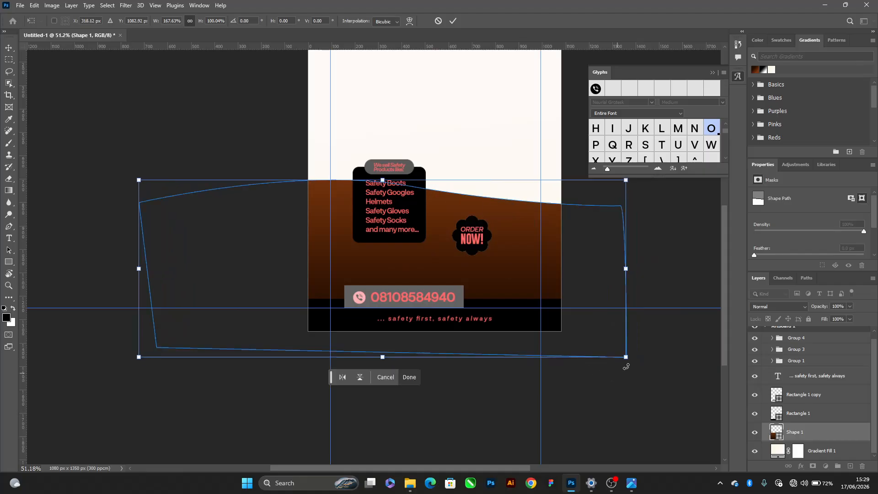
drag(624, 363, 567, 317)
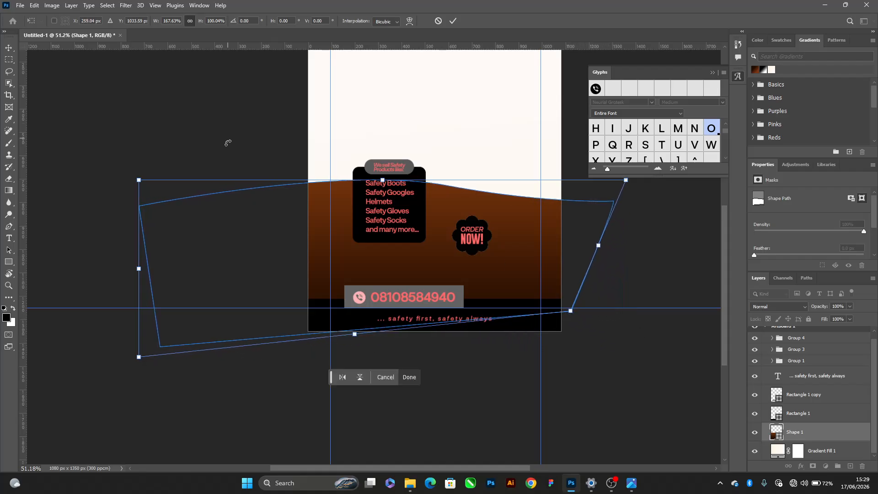
drag(139, 180, 132, 193)
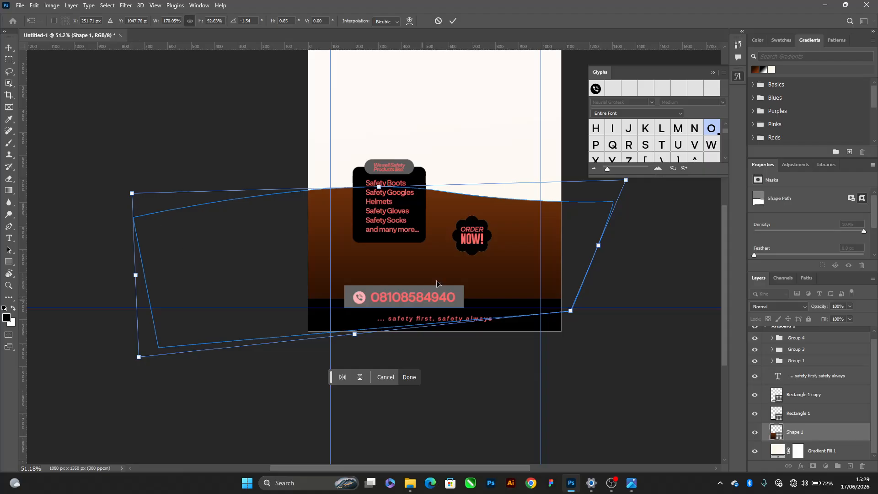
key(Return)
Enlarge the safety products list group proportionally from its centre until its left edge aligns with the phone number bar
scroll(592, 288, up, 3)
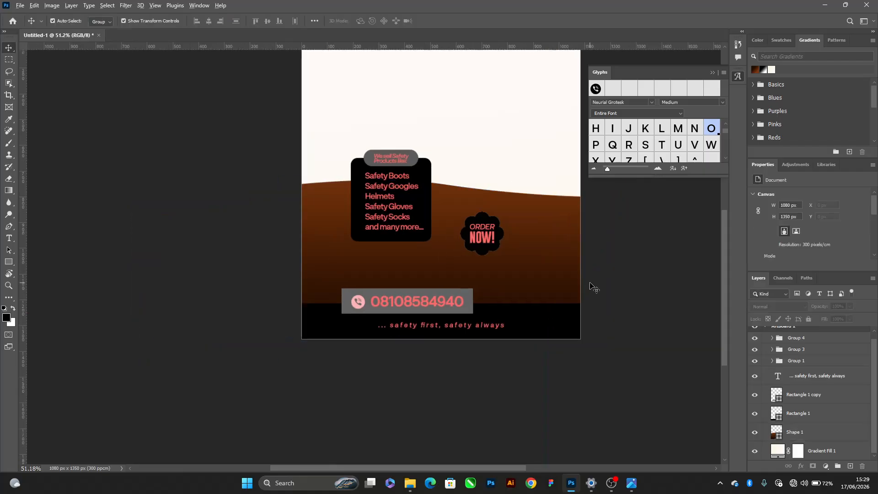
drag(583, 273, 572, 300)
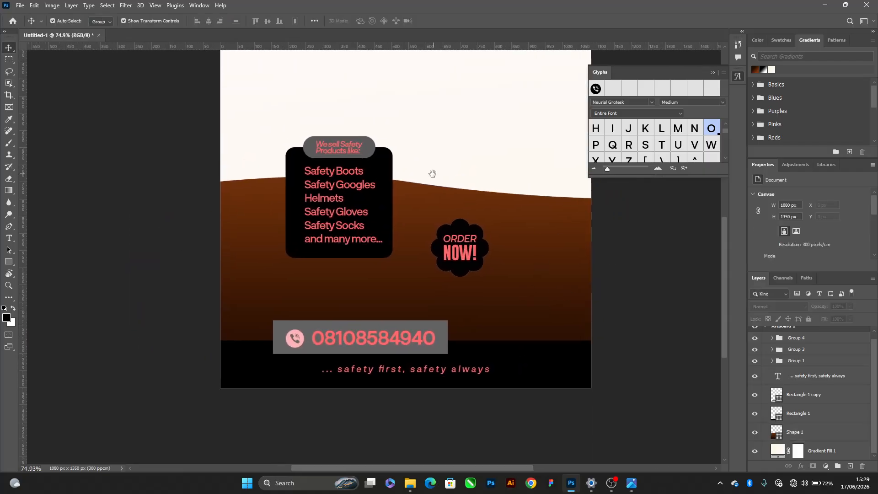
drag(429, 168, 417, 207)
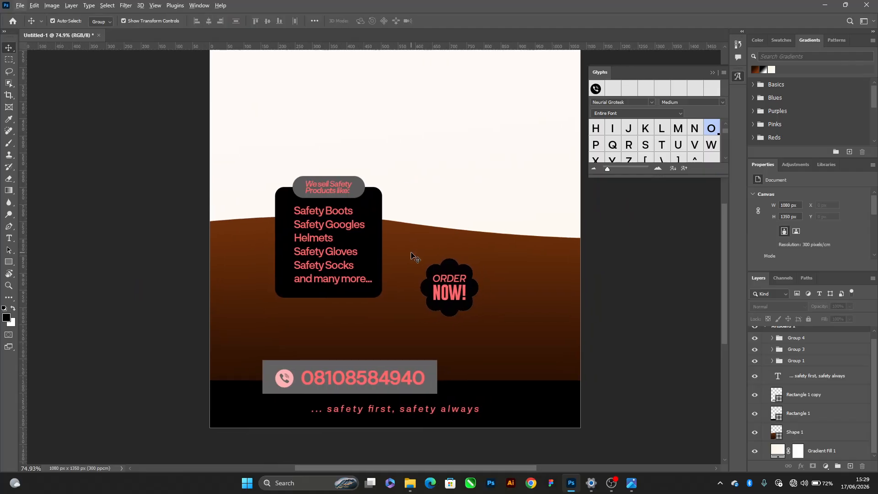
scroll(403, 257, up, 2)
click(377, 252)
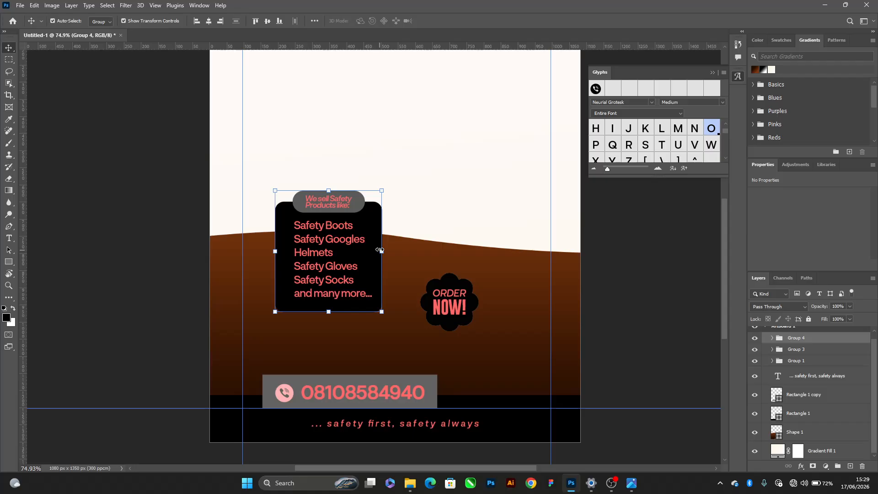
mouse_move(379, 250)
mouse_down()
mouse_move(393, 251)
mouse_move(367, 261)
mouse_up()
key(Return)
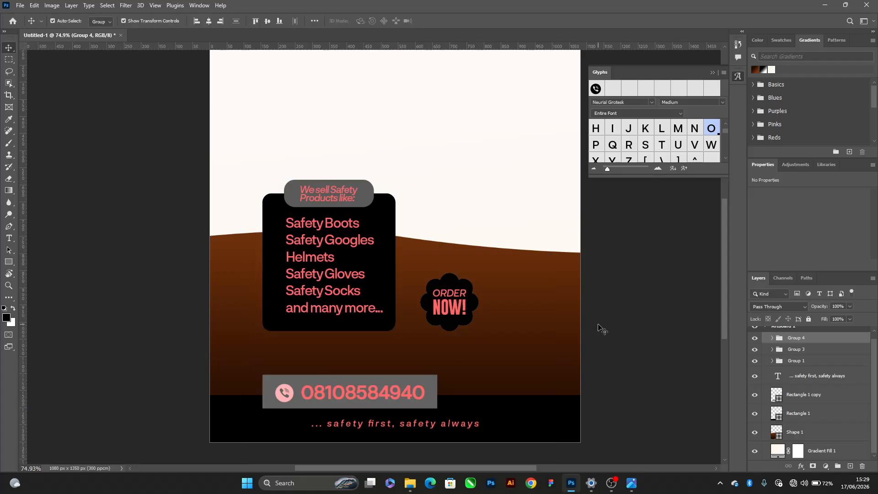
Nudge the safety products list group down slightly towards the phone number bar
click(599, 327)
scroll(485, 221, down, 3)
scroll(474, 224, up, 2)
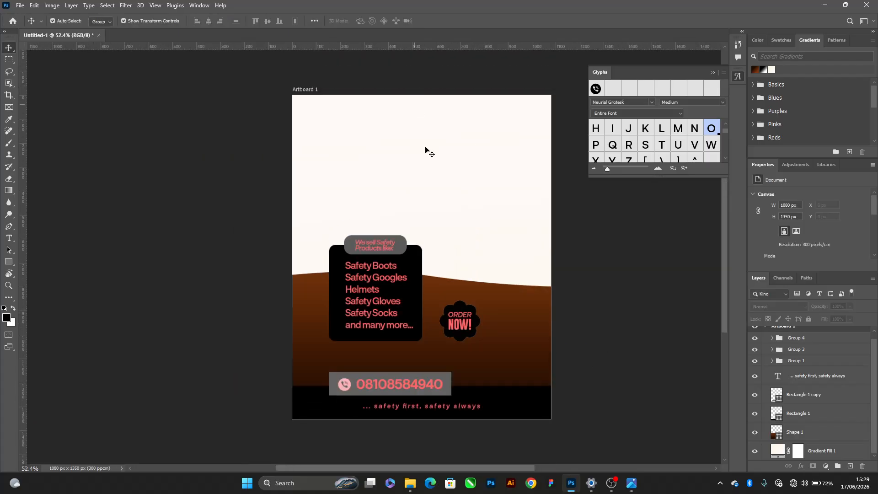
click(358, 294)
key(shift+Down)
key(shift+Down)
key(shift+Down)
key(shift+Down)
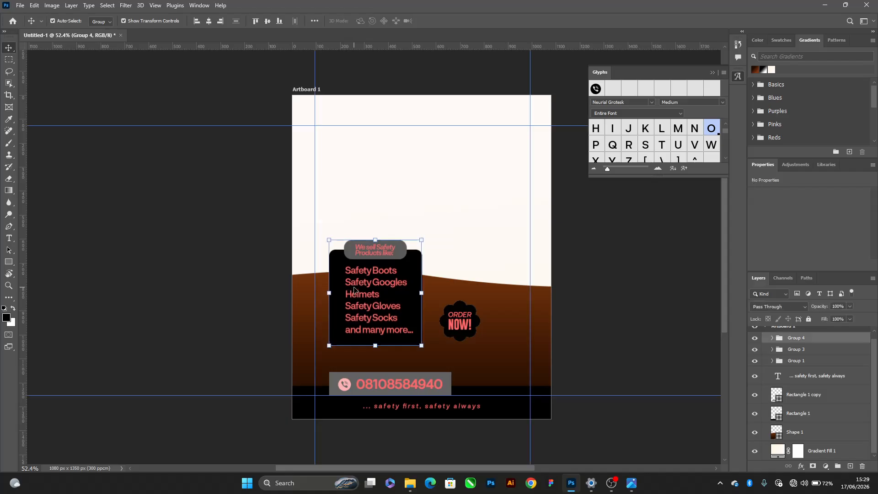
key(shift+Up)
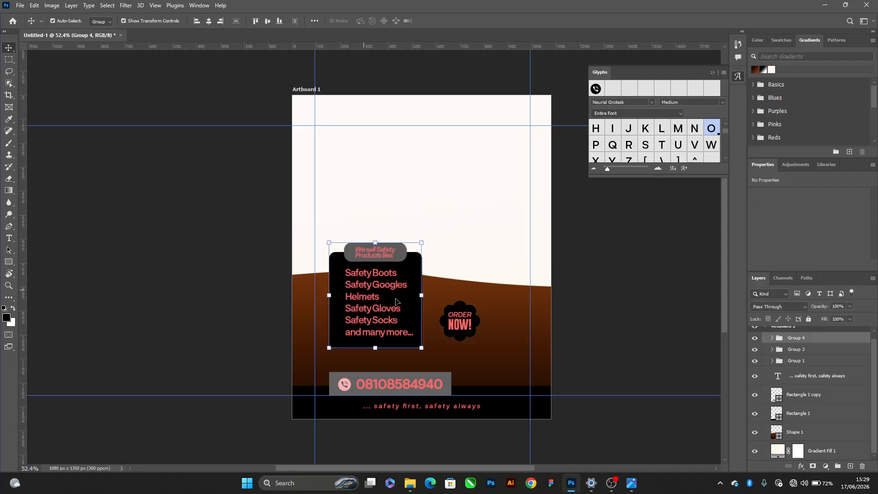
click(573, 280)
key(alt+Tab)
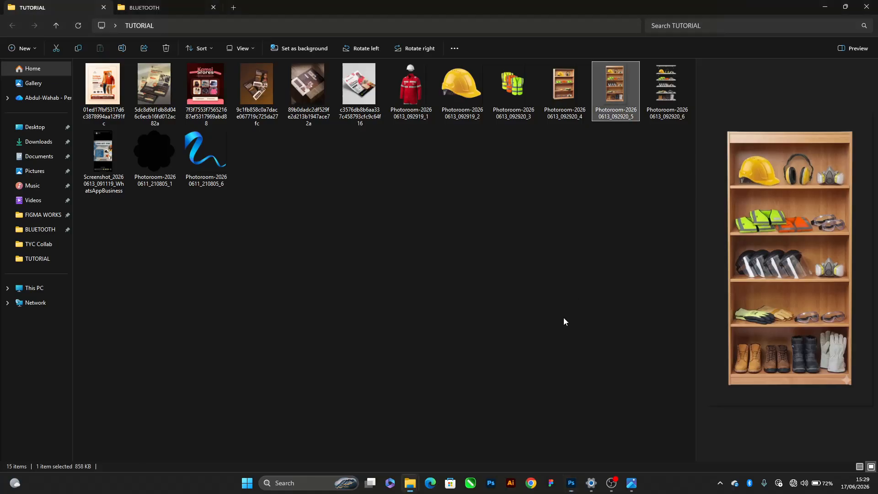
key(alt+Tab)
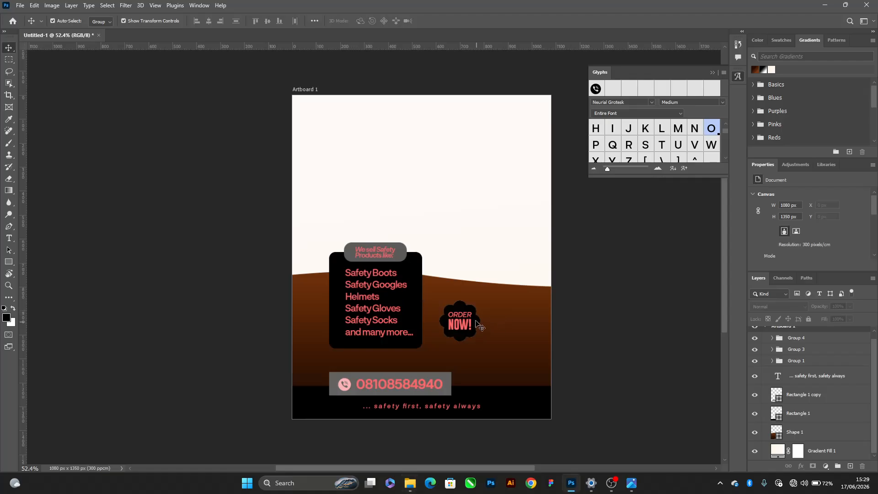
click(475, 321)
scroll(475, 321, up, 3)
click(629, 325)
Switch to File Explorer and place the wooden safety shelf and reflective vests images from the TUTORIAL folder into the flyer in Photoshop
key(alt+Tab)
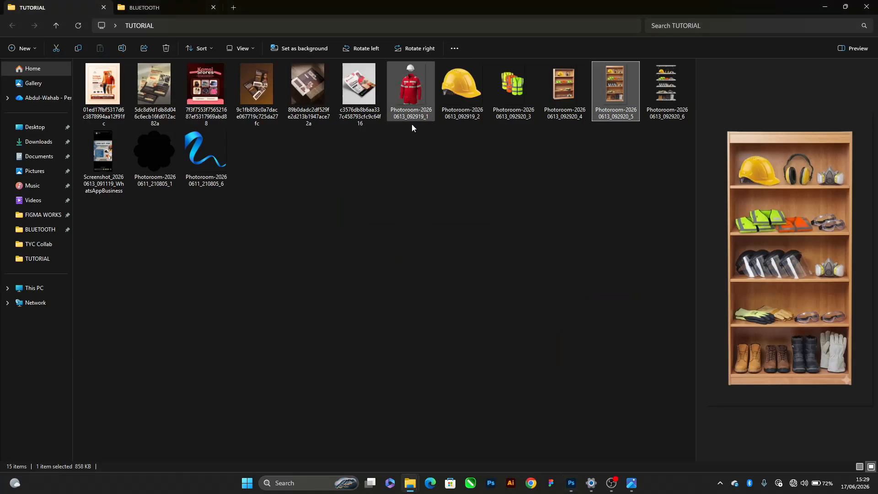
click(515, 87)
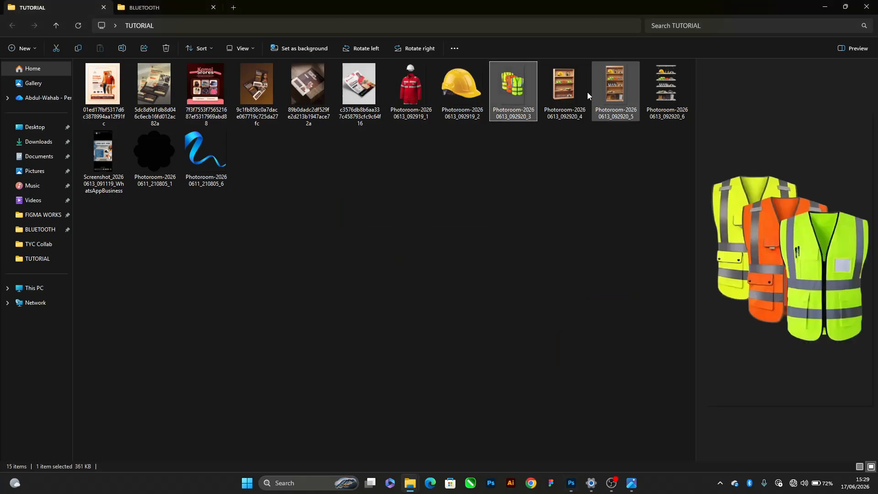
ctrl+click(615, 87)
drag(615, 87, 412, 242)
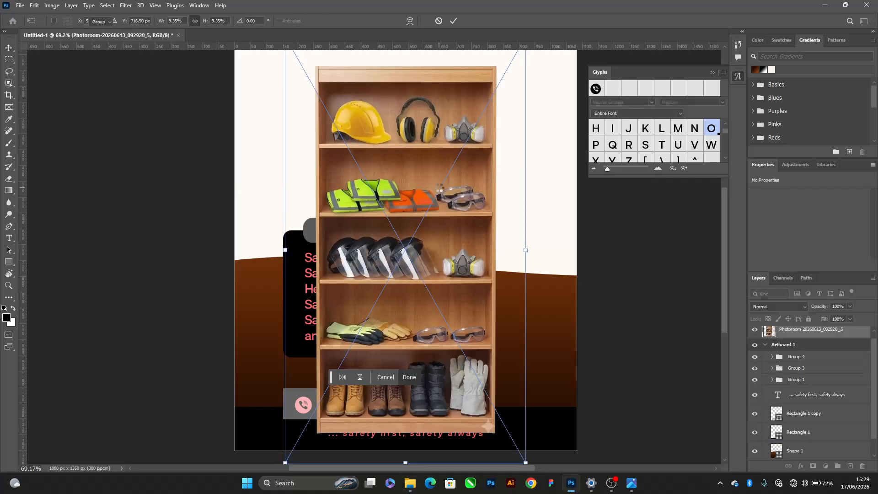
key(Return)
scroll(439, 187, down, 4)
key(Return)
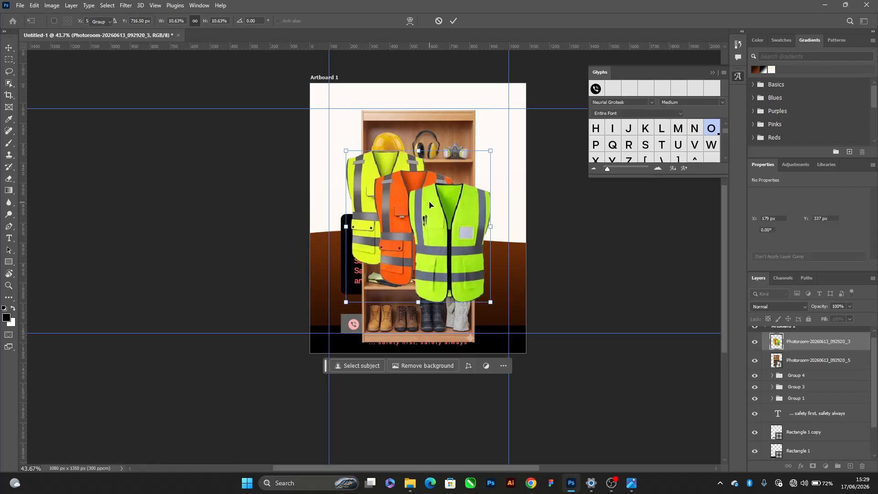
Move the wooden shelf image's layer down the stack to just below the brown wave's Shape 1 layer
click(450, 131)
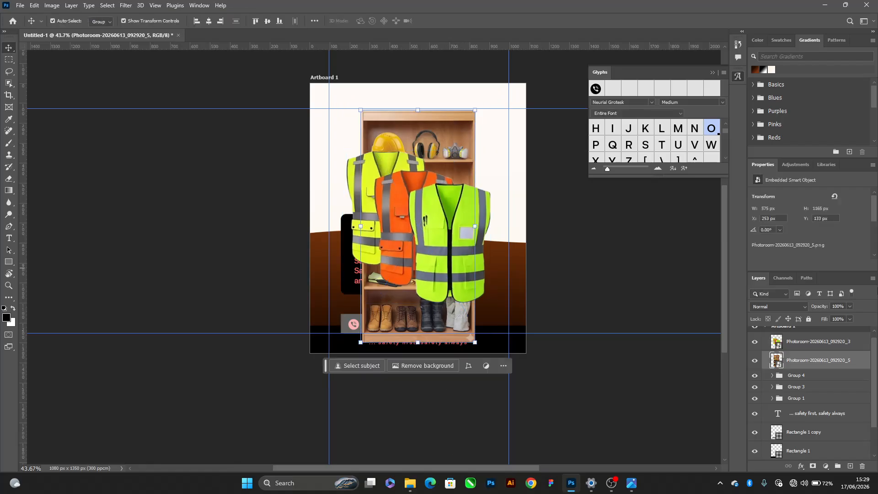
drag(807, 368, 787, 434)
scroll(787, 437, down, 1)
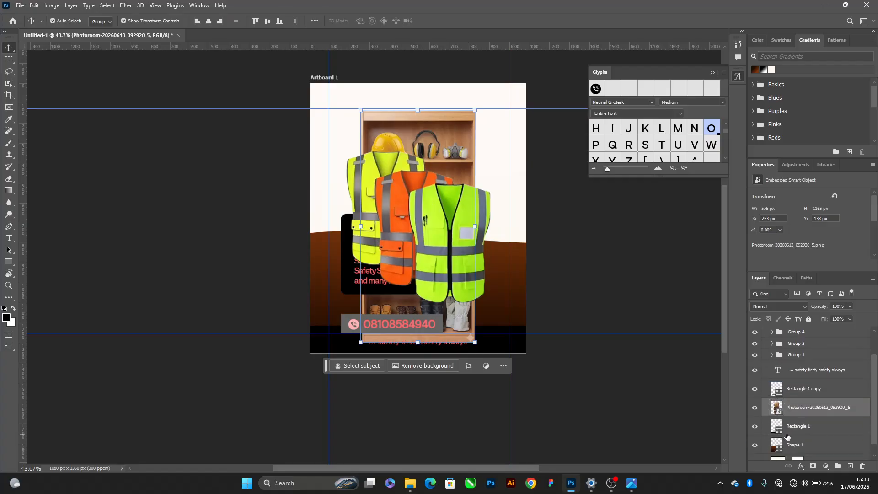
key(ctrl+bracketleft)
key(ctrl+bracketleft)
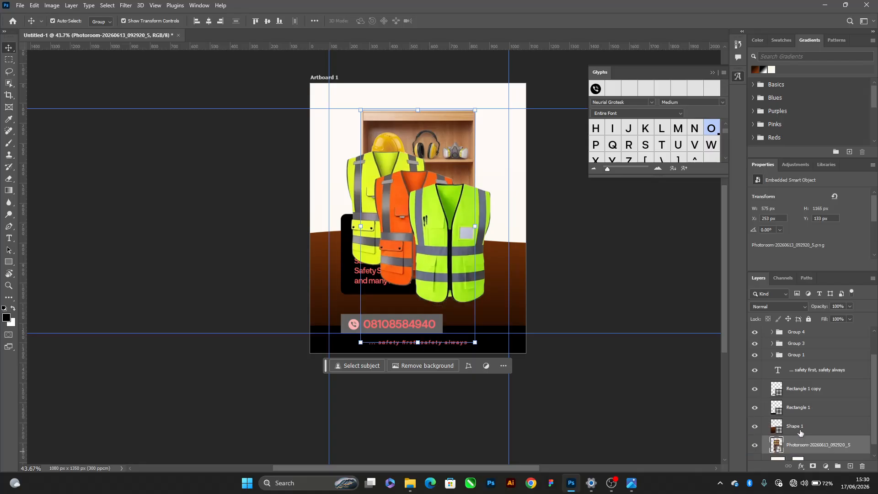
Hide the reflective vests image and move the shelf image to X 586 px, Y 185 px, overhanging the artboard's right edge
click(427, 215)
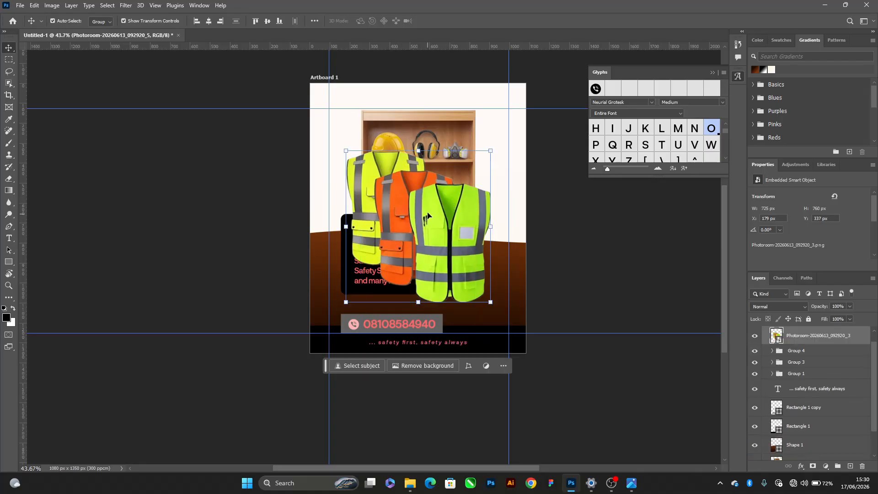
click(756, 334)
click(621, 254)
scroll(436, 161, up, 2)
drag(435, 161, 511, 174)
scroll(511, 148, up, 3)
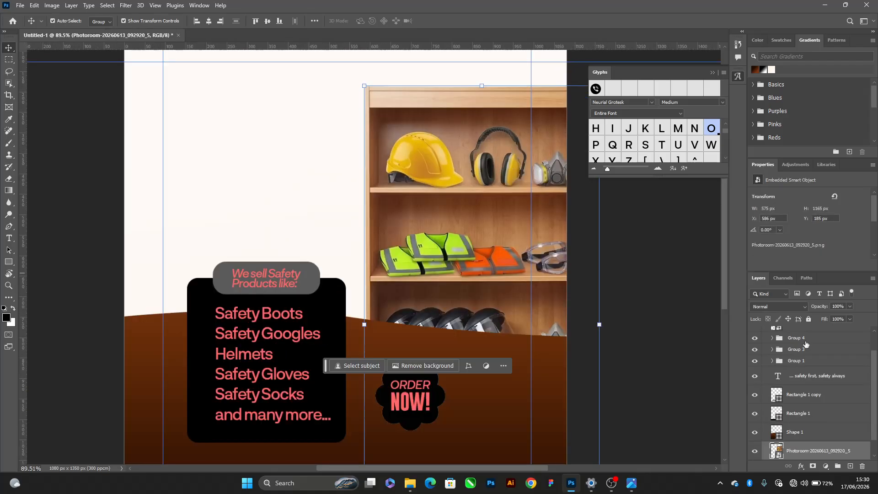
scroll(774, 428, up, 2)
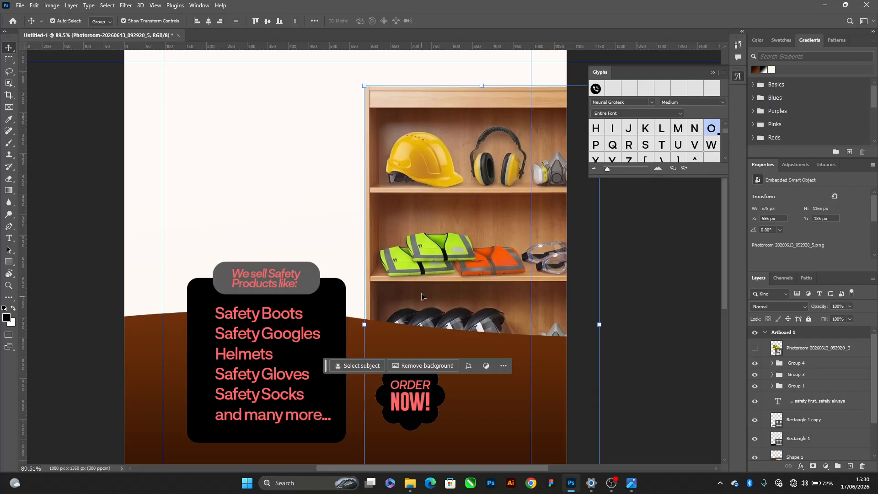
scroll(462, 212, down, 3)
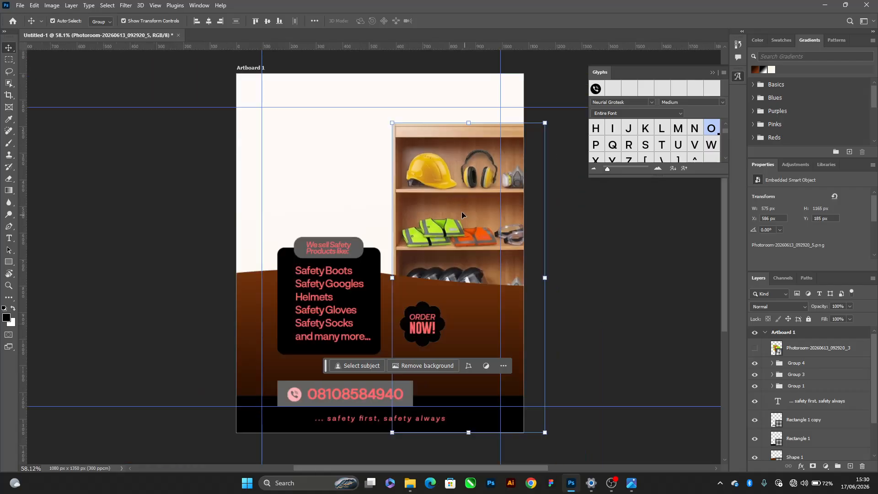
scroll(461, 211, up, 1)
drag(565, 288, 592, 292)
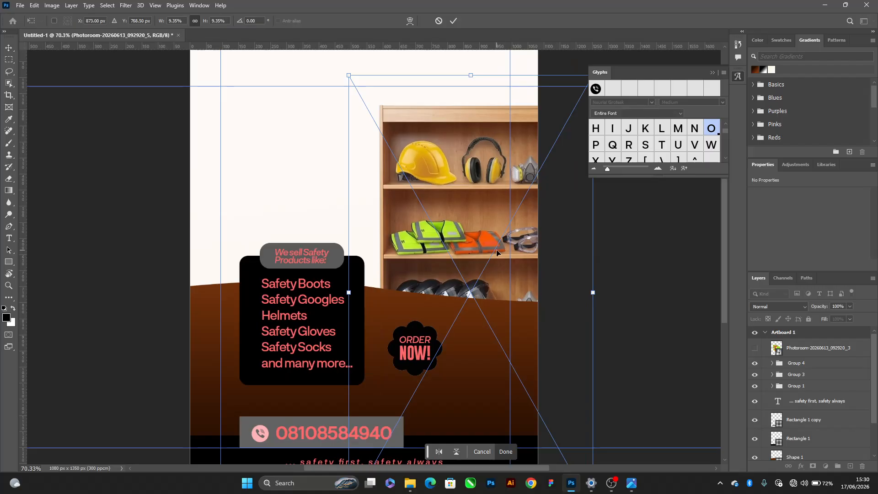
key(Return)
Scale the shelf image, brown wave, products list and Order Now badge together to 92.10% and nudge them slightly lower
scroll(422, 224, down, 4)
drag(216, 254, 506, 245)
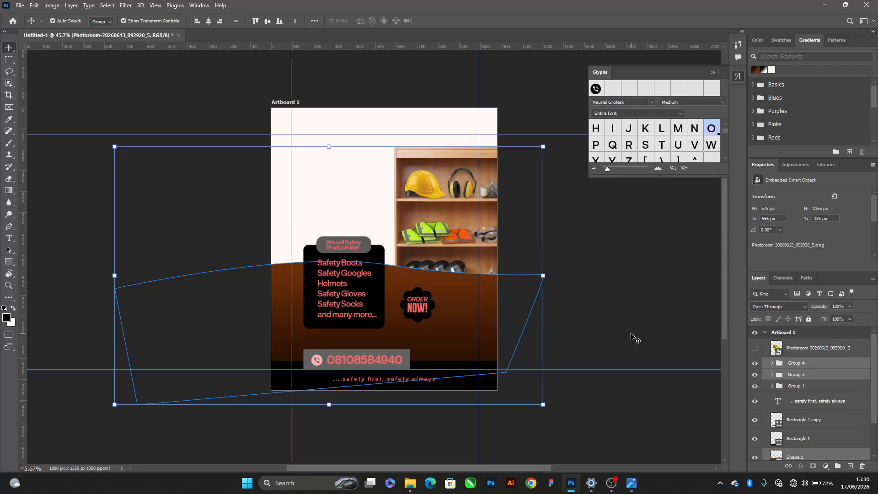
shift+click(474, 207)
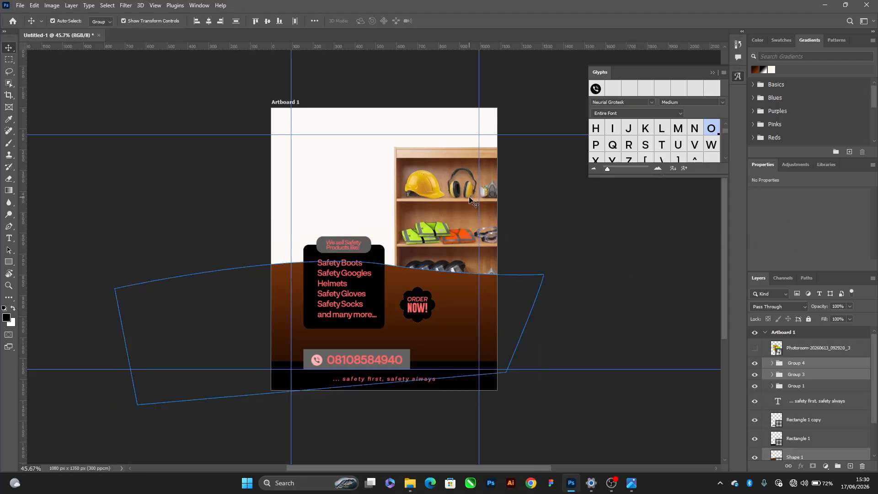
drag(549, 285, 497, 298)
key(shift+Down)
key(shift+Left)
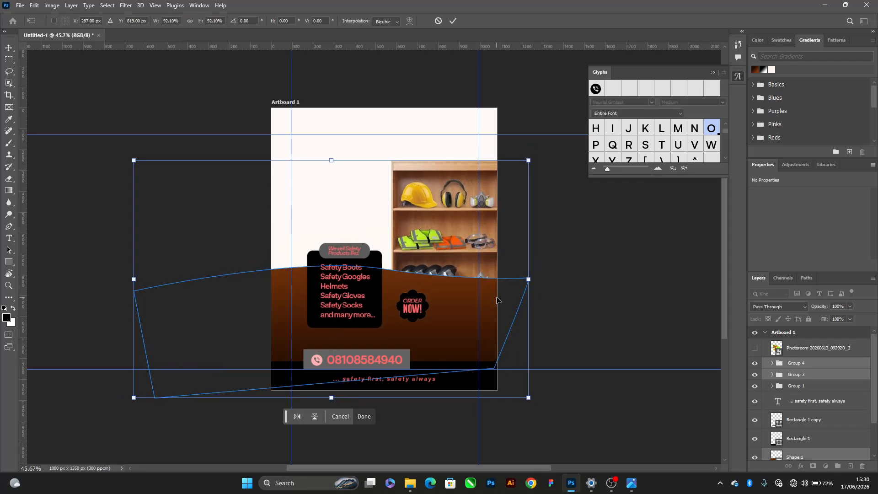
key(shift+Down)
key(Up)
key(Up)
key(Up)
key(Up)
key(Up)
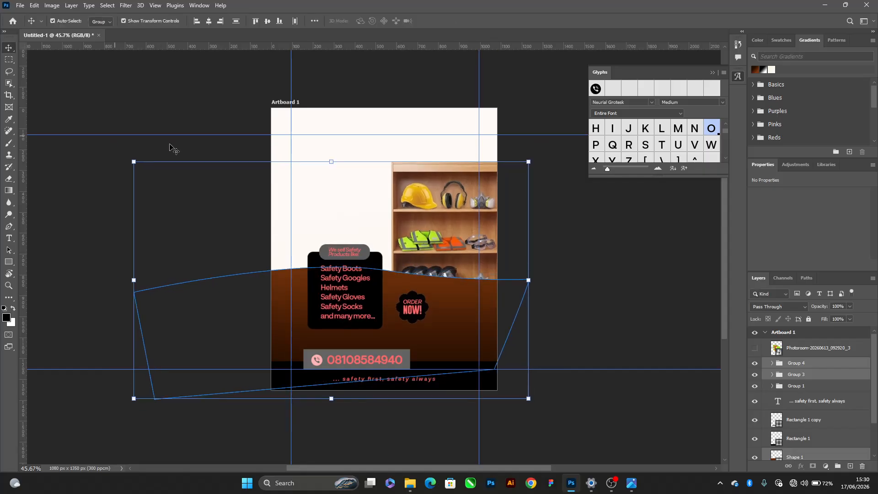
key(Return)
Move the shelf image up and right, shrink it to 8.24% scale, and position it at X 678 px, Y 226 px
scroll(418, 246, up, 4)
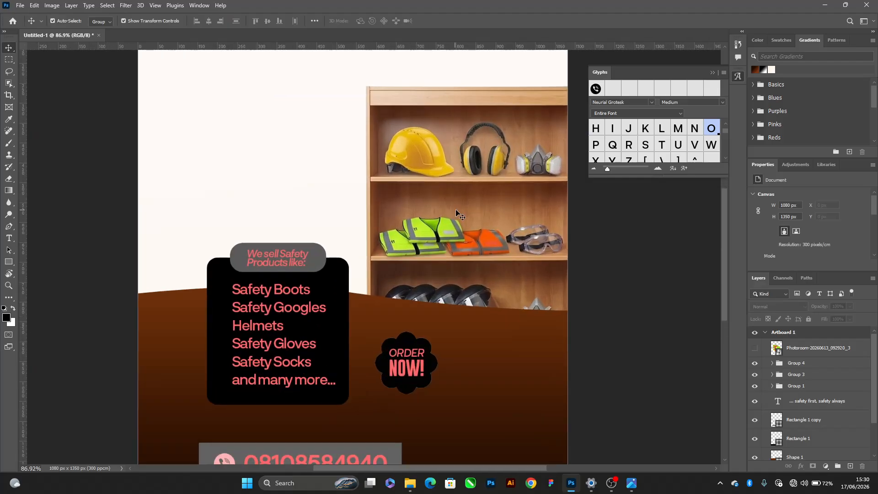
drag(461, 213, 495, 187)
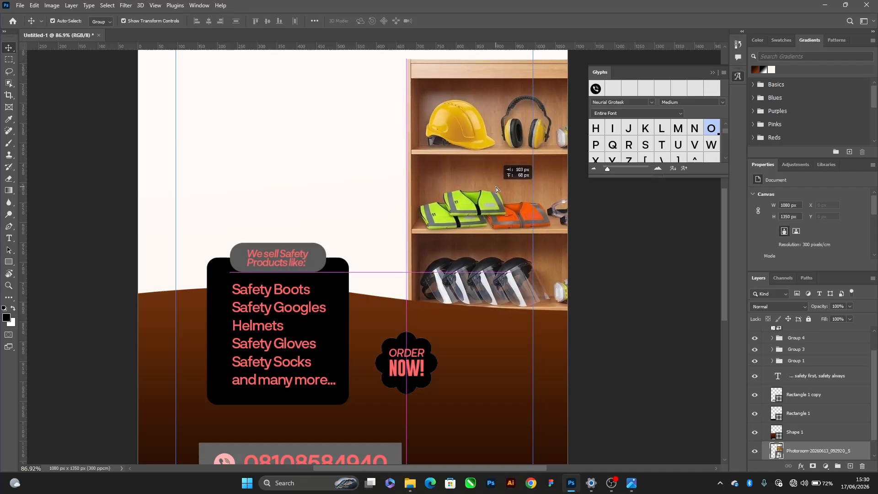
key(ctrl+t)
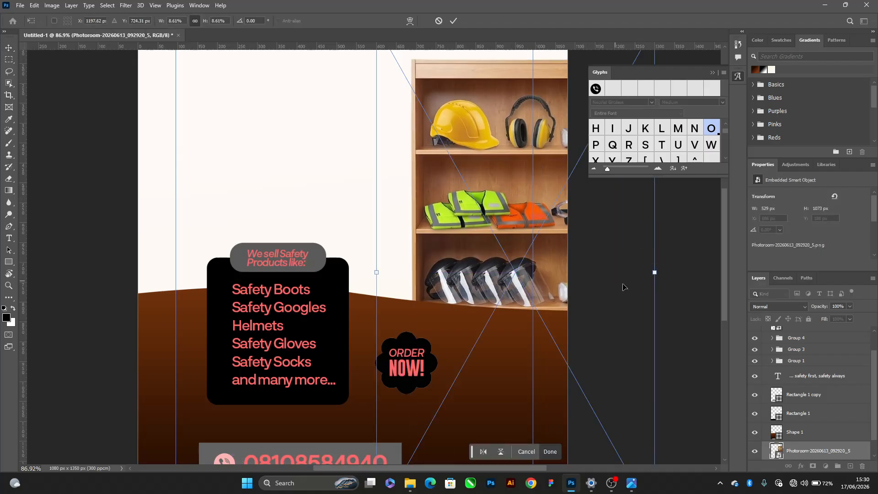
drag(654, 272, 654, 270)
mouse_move(598, 258)
mouse_down()
mouse_move(591, 258)
mouse_move(601, 265)
mouse_up()
scroll(486, 173, down, 5)
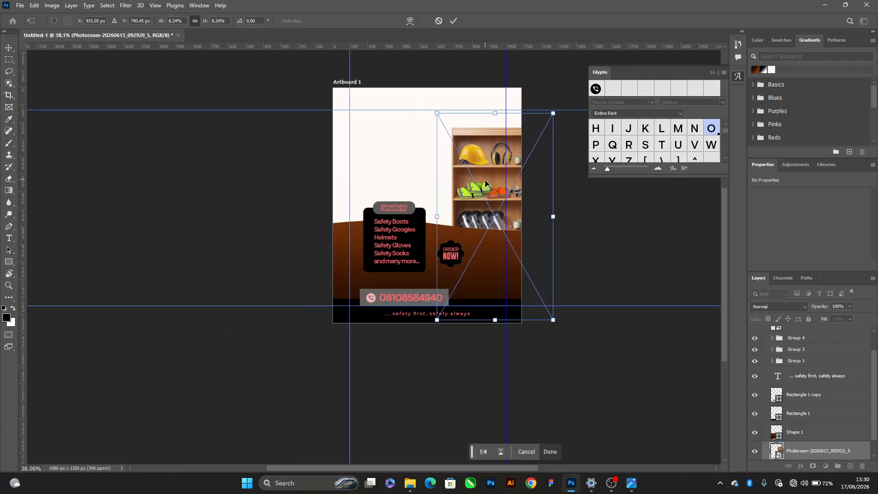
key(Escape)
Show the reflective vests image again and move it to the flyer's lower-right area at X 545 px, Y 687 px
scroll(824, 367, up, 1)
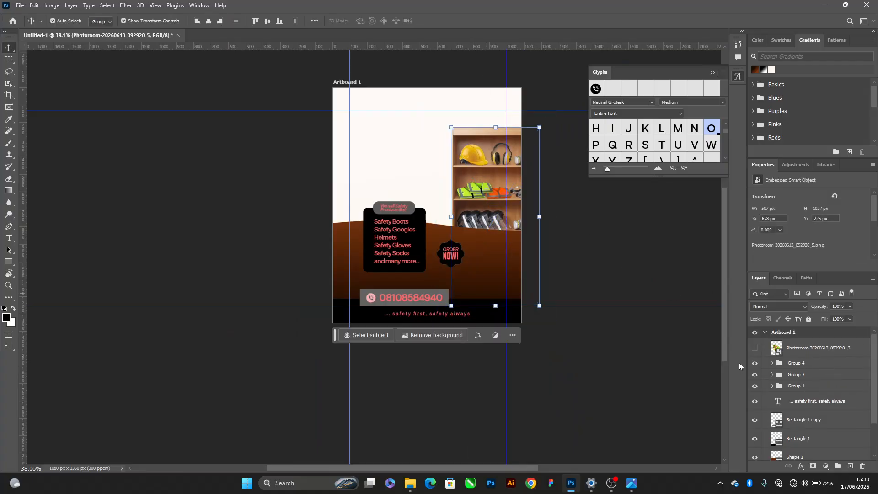
scroll(484, 252, up, 2)
drag(408, 226, 482, 304)
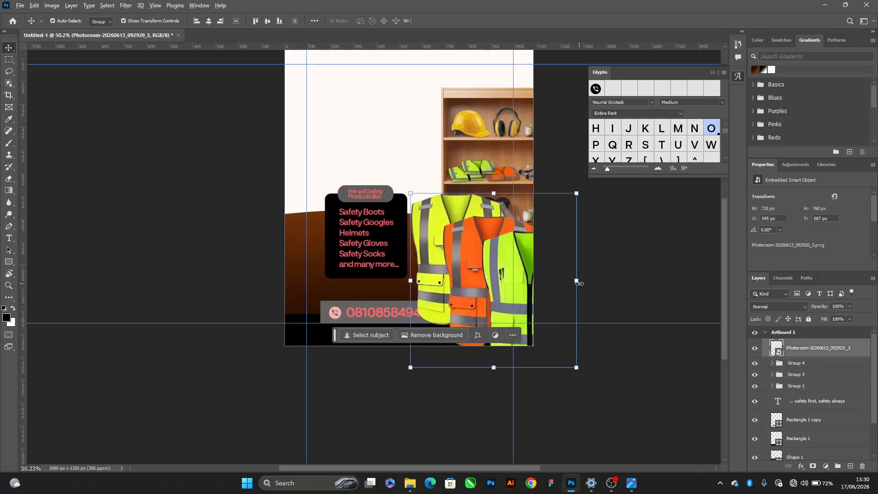
Scale the vests image down to 9.11% and move it up to X 906 px, Y 986.28 px beside the products list
mouse_move(579, 284)
mouse_down()
mouse_move(547, 282)
mouse_move(567, 282)
mouse_up()
drag(513, 302, 510, 286)
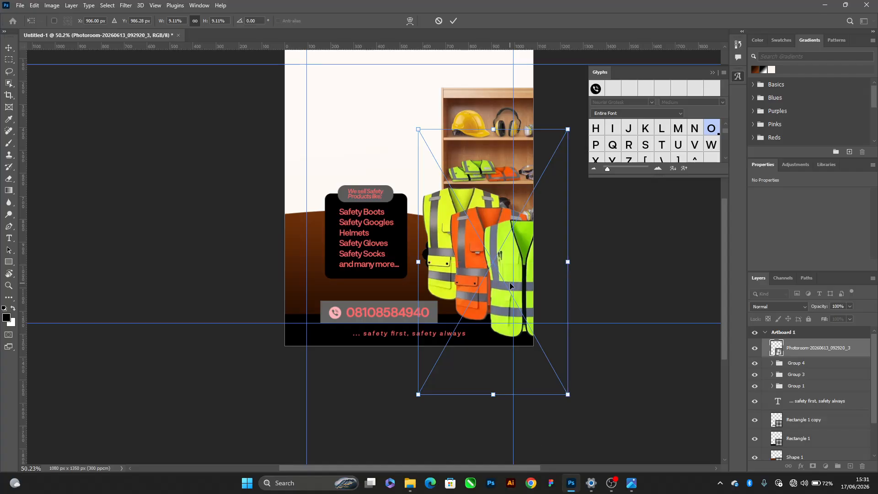
key(Return)
Bring the phone number, its grey bar, the slogan and the black footer strip in front of the vests image
drag(241, 313, 532, 356)
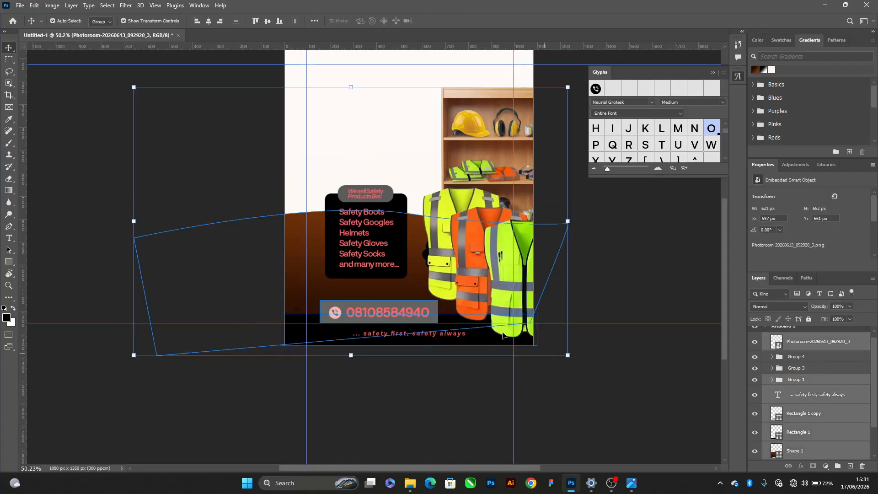
shift+click(460, 157)
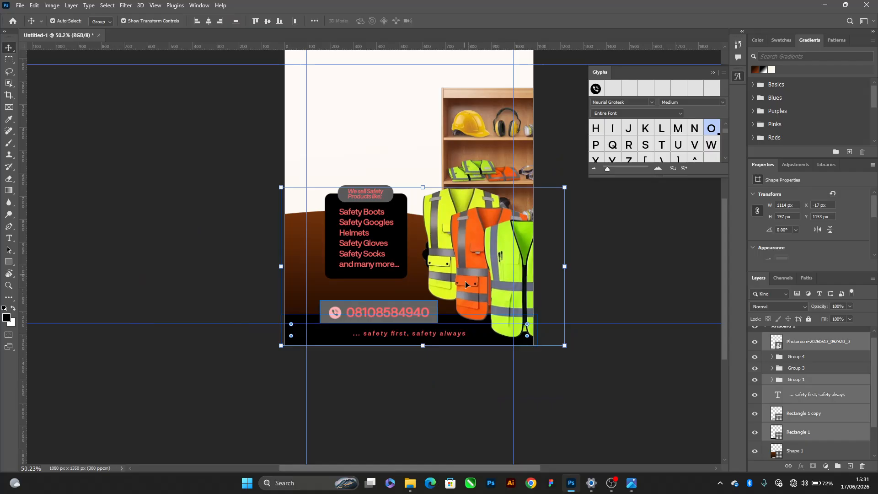
shift+click(297, 235)
shift+click(297, 235)
ctrl+click(806, 344)
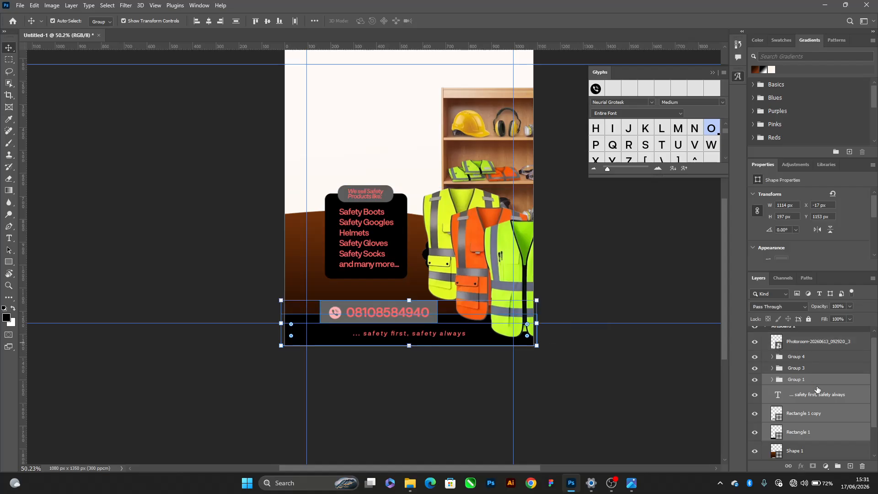
key(ctrl+shift+bracketright)
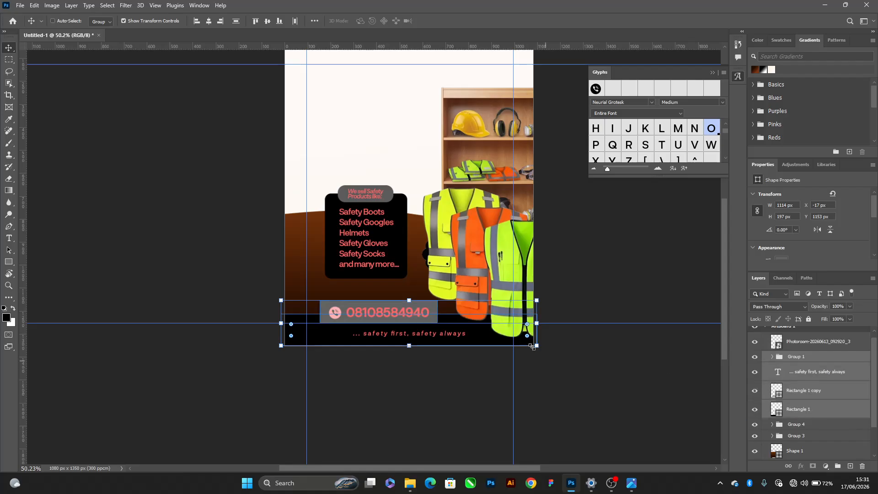
Move the vests image slightly right, keeping its lower edge tucked behind the black footer
scroll(480, 317, up, 1)
scroll(480, 318, up, 6)
drag(472, 238, 485, 240)
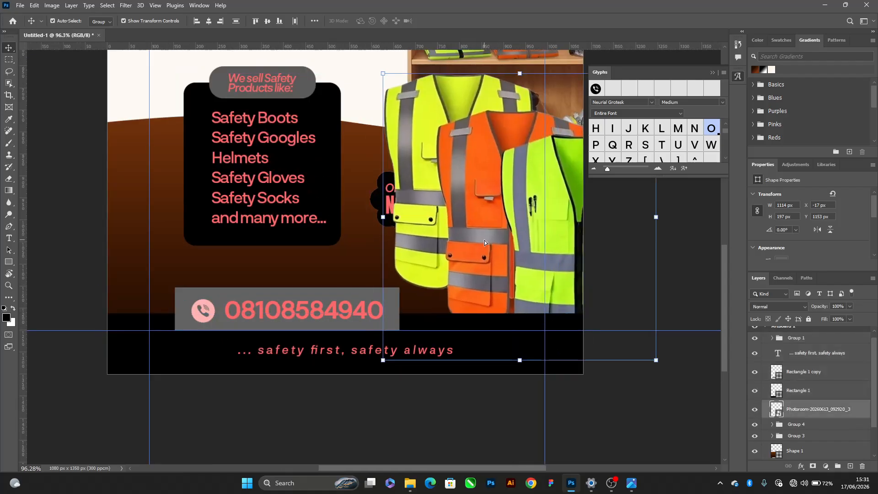
Bring the Order Now badge to the front and place it over the vests' lower edge, right of the phone number bar
click(378, 203)
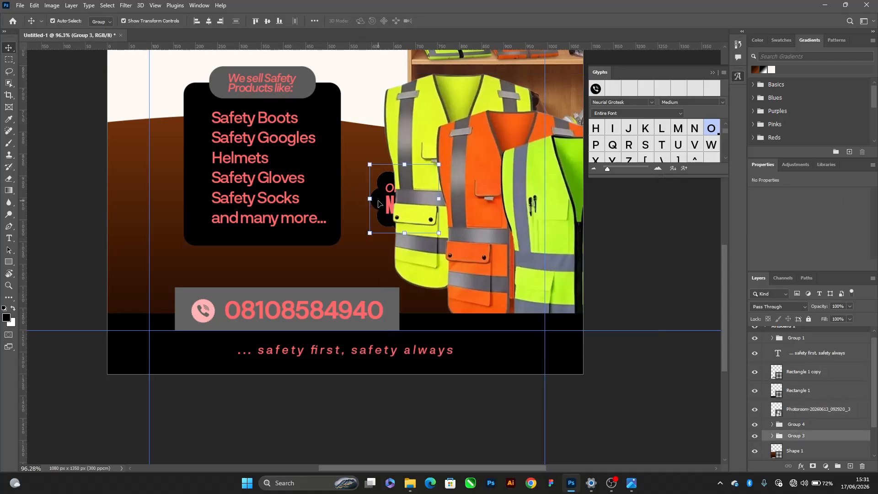
key(ctrl+shift+bracketright)
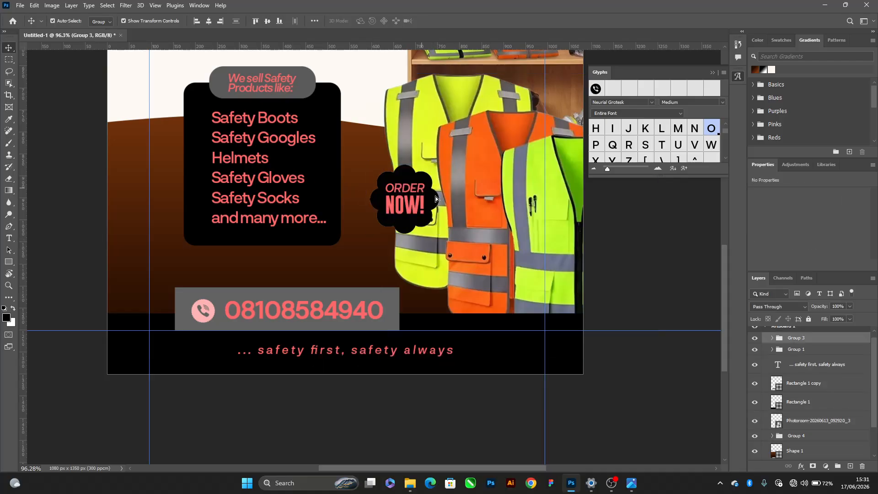
drag(421, 191, 507, 293)
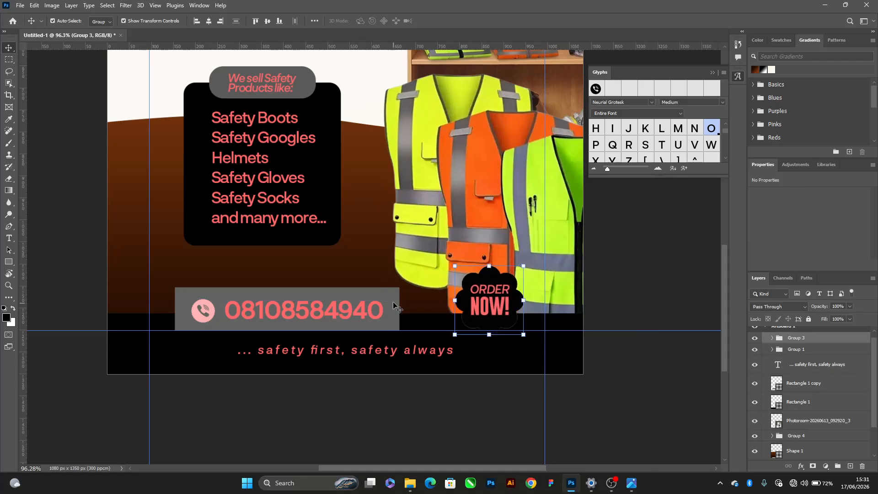
Align the phone number, its grey bar and the Order Now badge on their vertical centers
shift+click(392, 300)
click(268, 21)
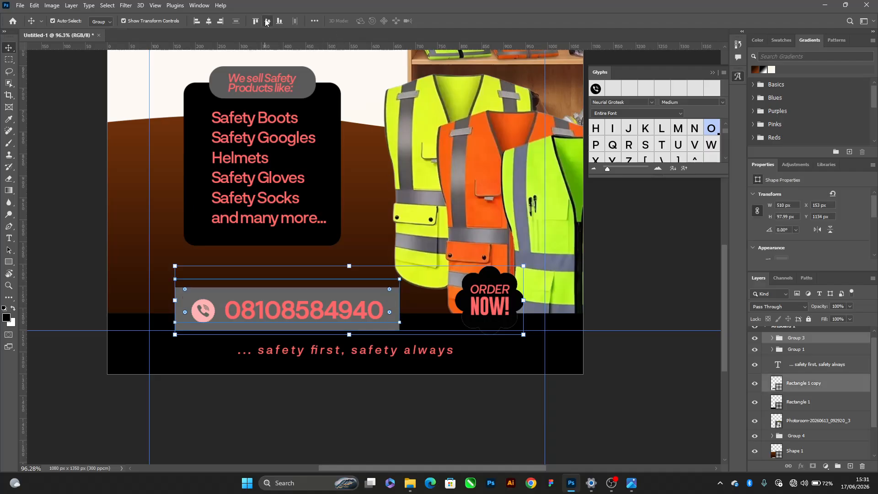
key(ctrl+z)
shift+click(304, 310)
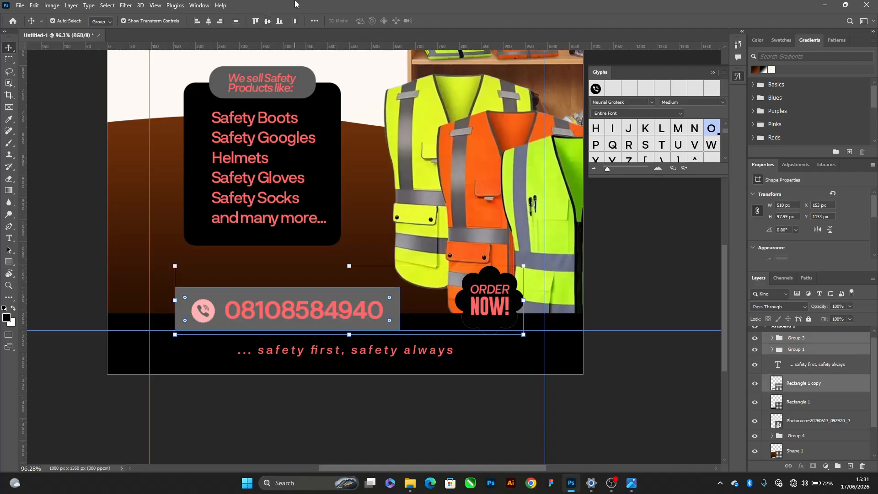
click(268, 21)
scroll(470, 321, up, 1)
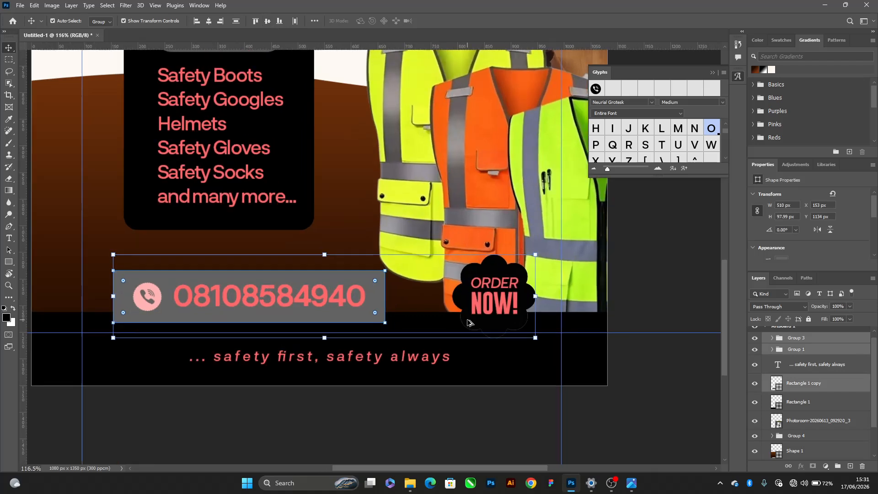
key(shift+Down)
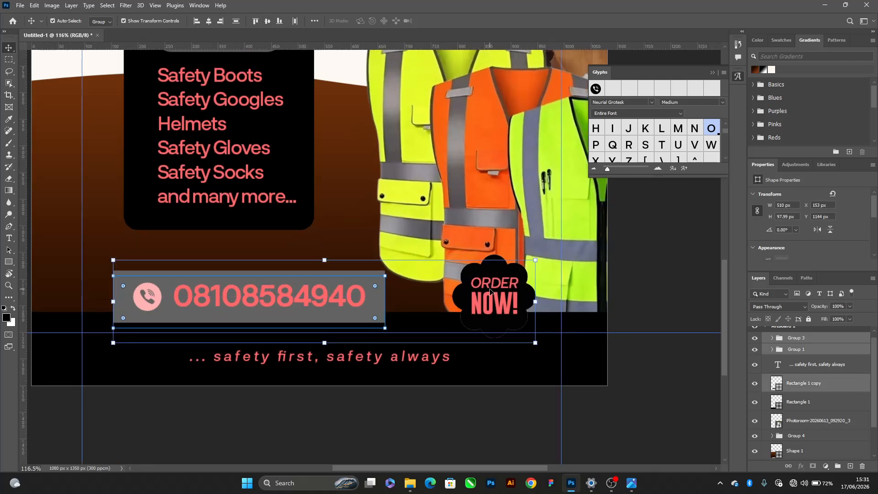
Deselect everything, hide the guides and examine the flyer's footer, vests and shelf layout
scroll(492, 294, down, 3)
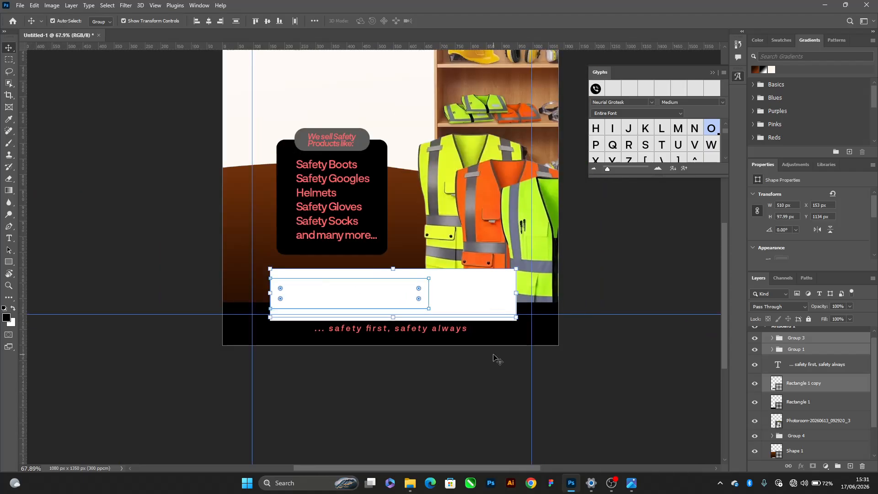
click(498, 359)
scroll(450, 232, up, 1)
click(456, 309)
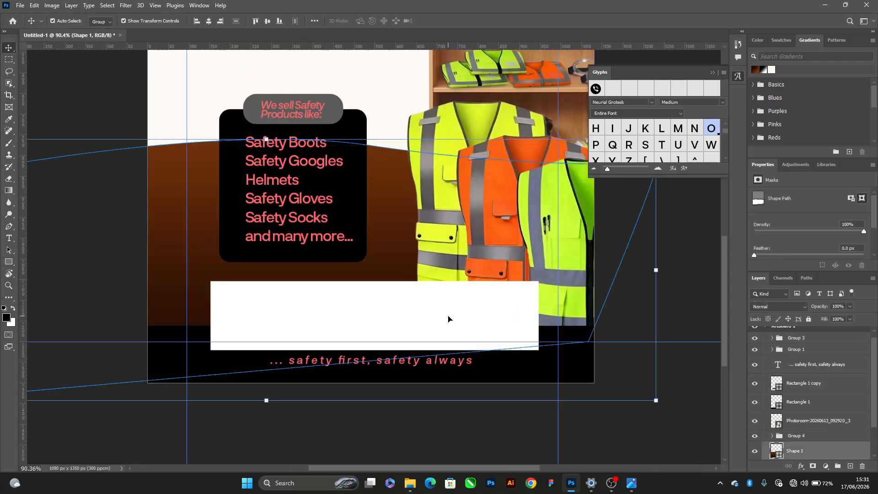
key(ctrl+h)
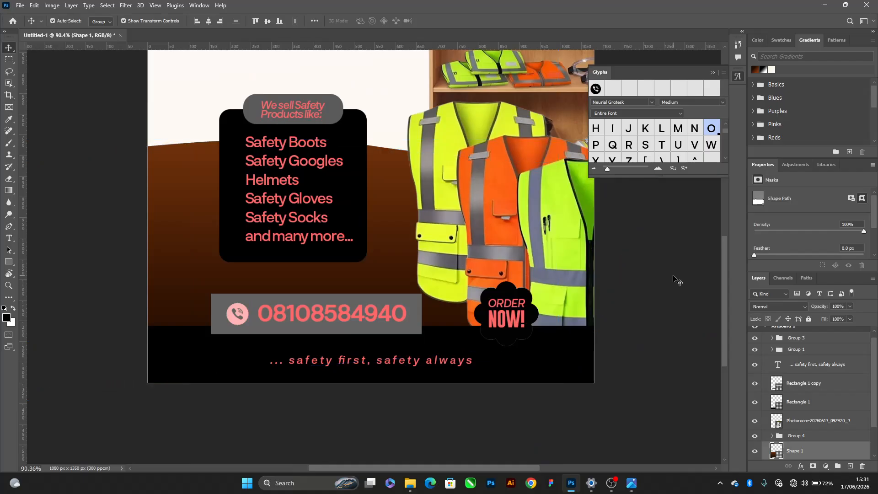
click(676, 280)
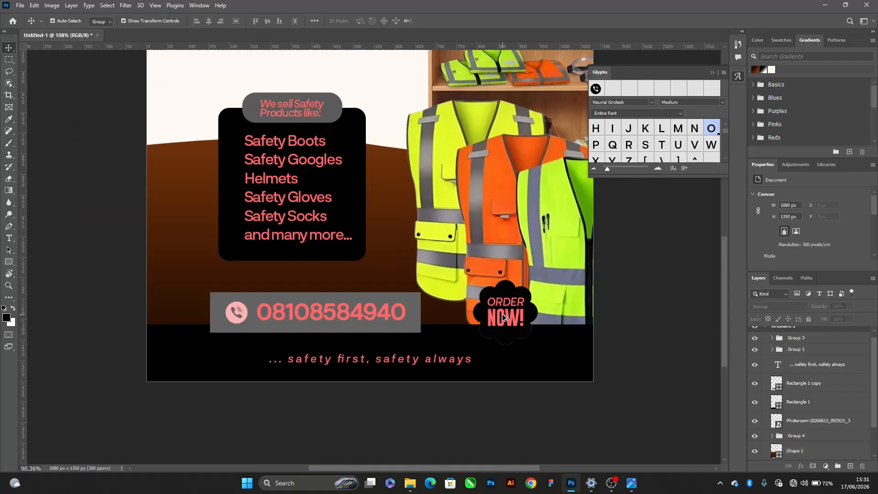
scroll(503, 318, down, 2)
scroll(457, 206, up, 5)
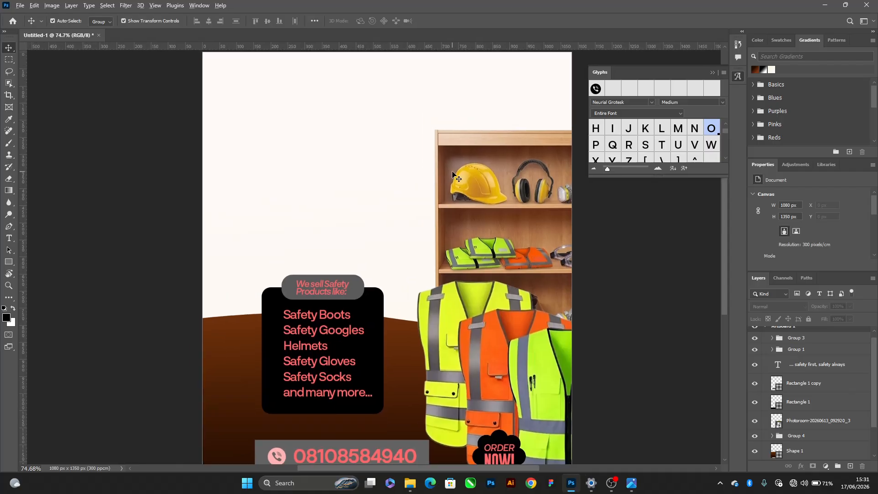
scroll(455, 178, down, 2)
Switch to the image viewer to read the original flyer's title and subtitle, and return to the Photoshop document
key(alt+Tab)
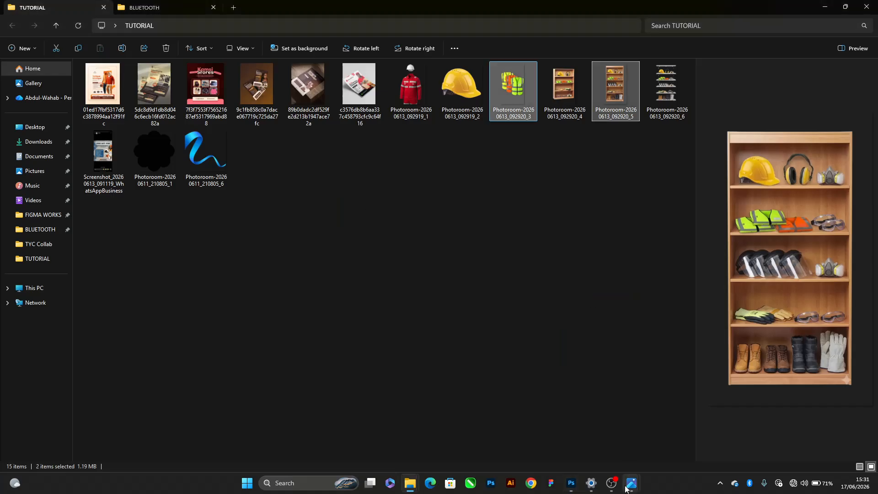
mouse_move(627, 486)
click(604, 437)
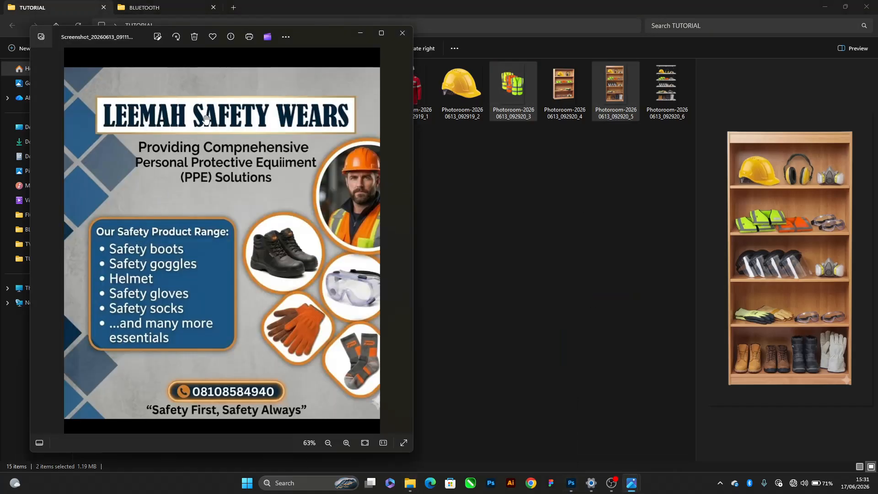
key(alt+Tab)
key(alt+Tab)
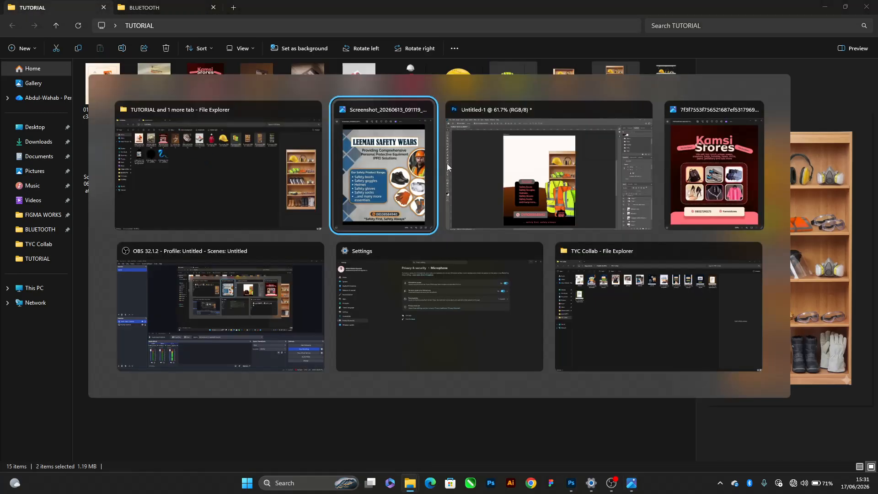
click(533, 165)
Duplicate the footer slogan into the empty area above the products list and color the copy black
click(352, 279)
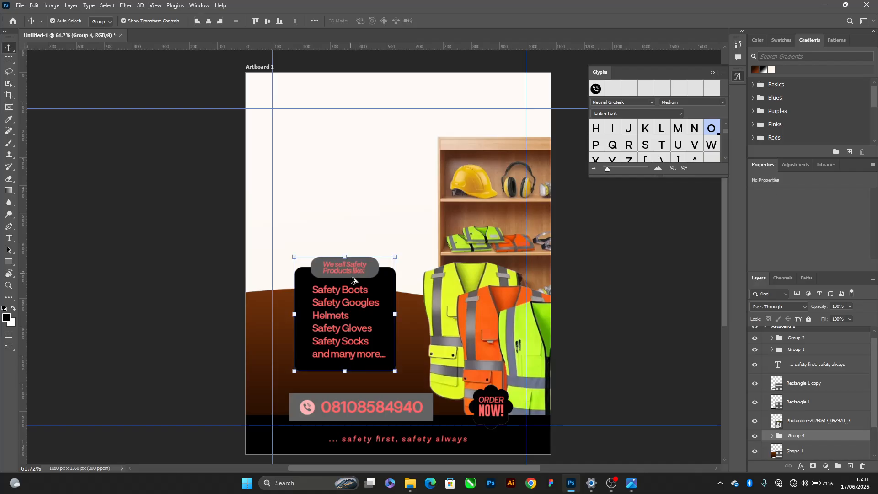
drag(386, 439, 344, 186)
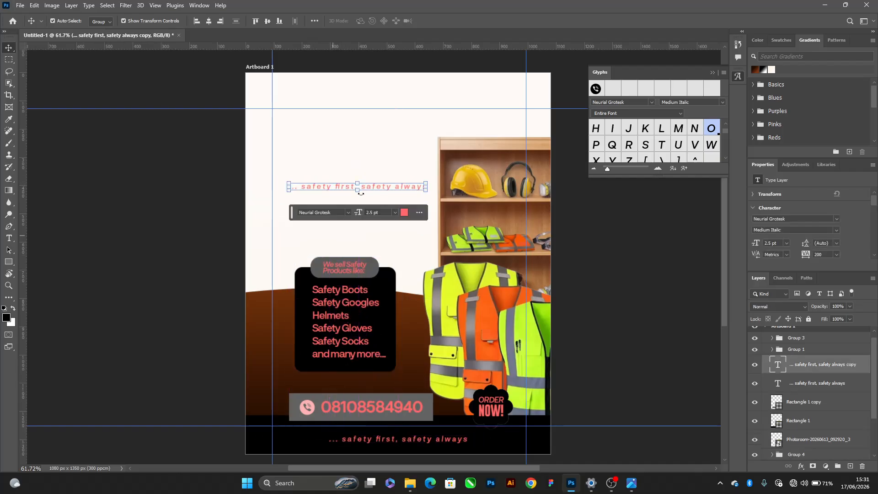
click(407, 214)
drag(425, 191, 164, 309)
key(Return)
Set the black slogan copy's tracking to -30
scroll(434, 139, up, 1)
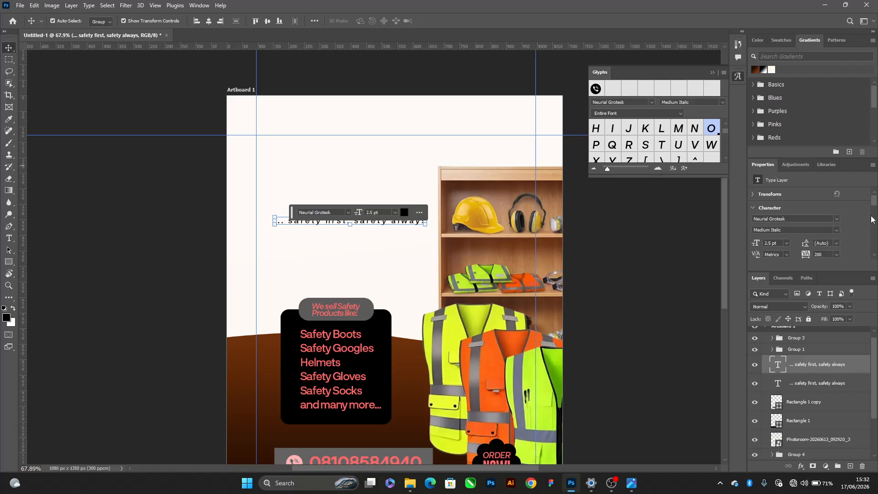
click(834, 254)
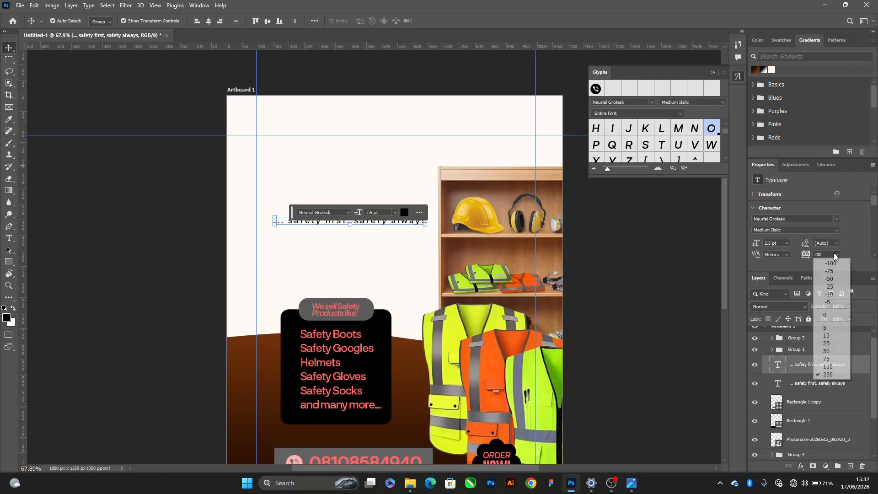
click(831, 278)
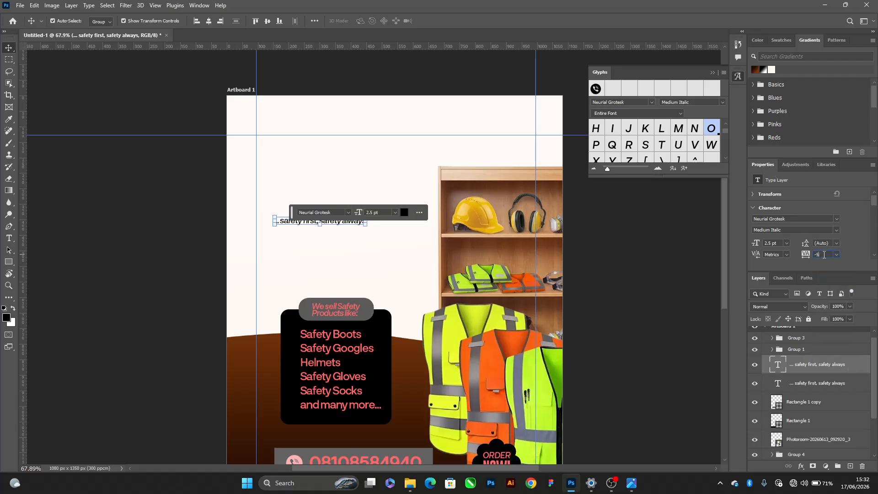
Check the subtitle wording on the original flyer in the image viewer again and return to Photoshop
key(alt+Tab)
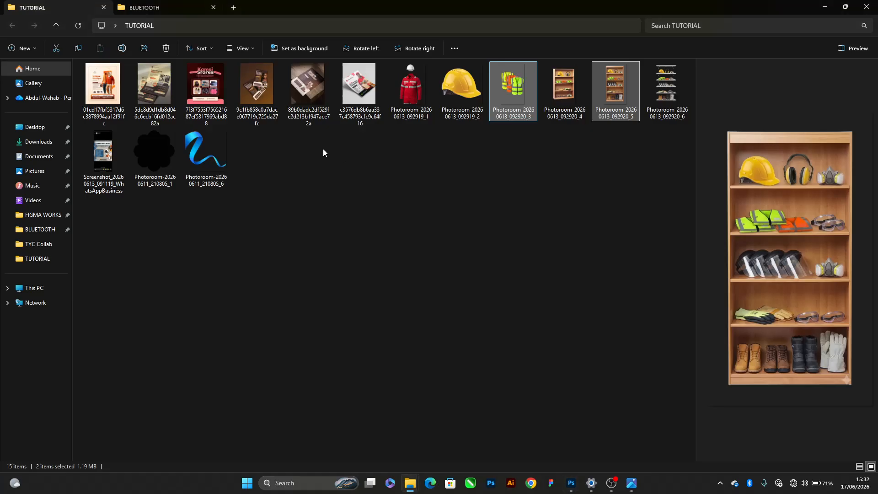
key(alt+Tab)
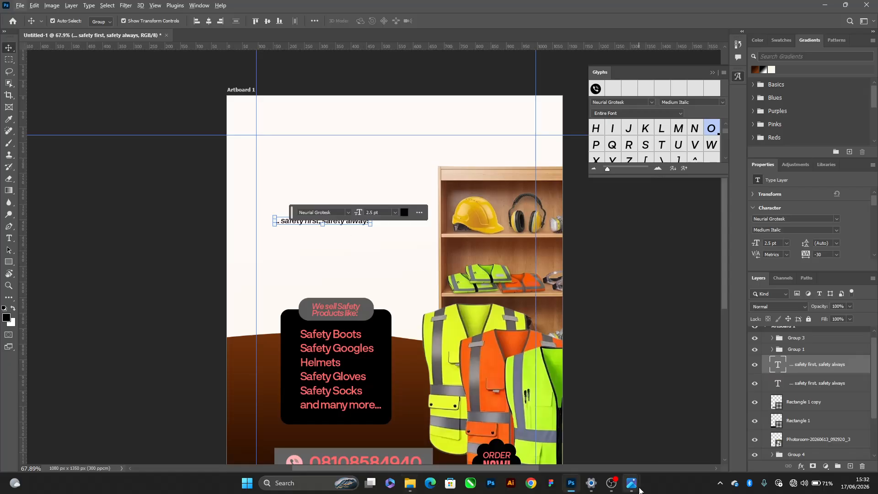
mouse_move(633, 486)
click(606, 437)
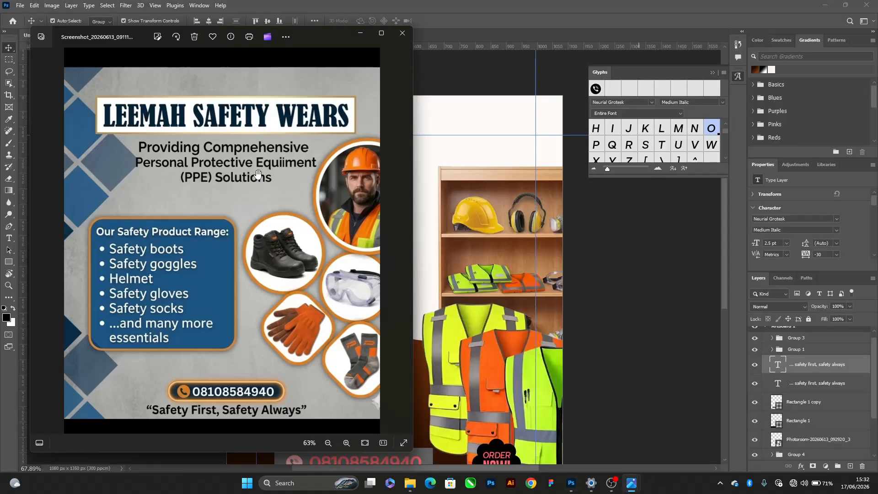
key(alt+Tab)
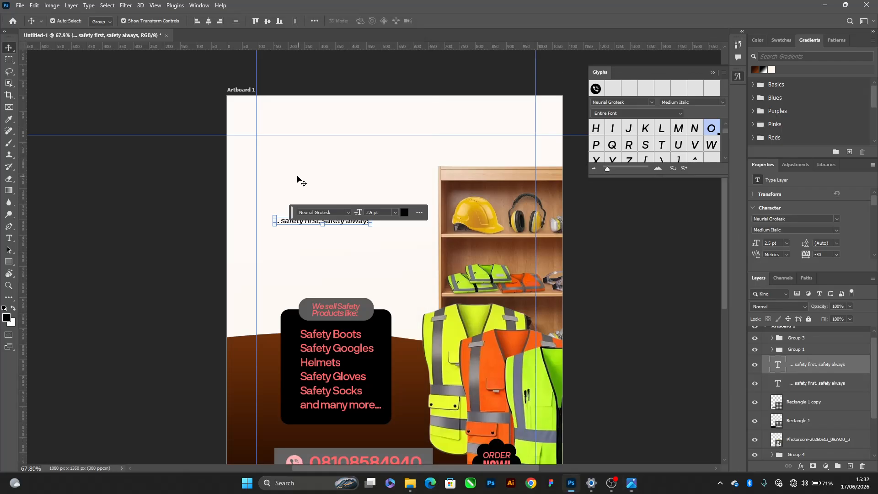
Replace the black slogan copy's text with "Providing Comprehensive Personal Protective Equi", moving the floating text toolbar out of the way
scroll(309, 231, up, 2)
key(t)
key(Return)
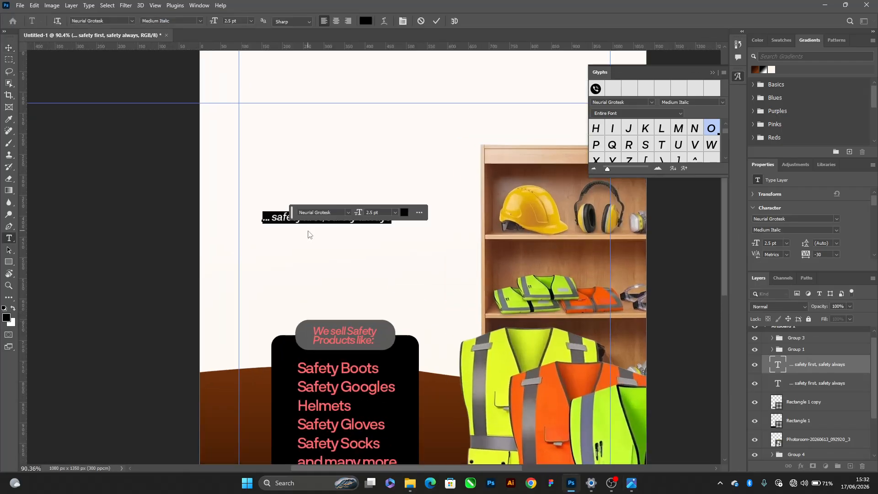
text(C)
key(ctrl+a)
text(pr)
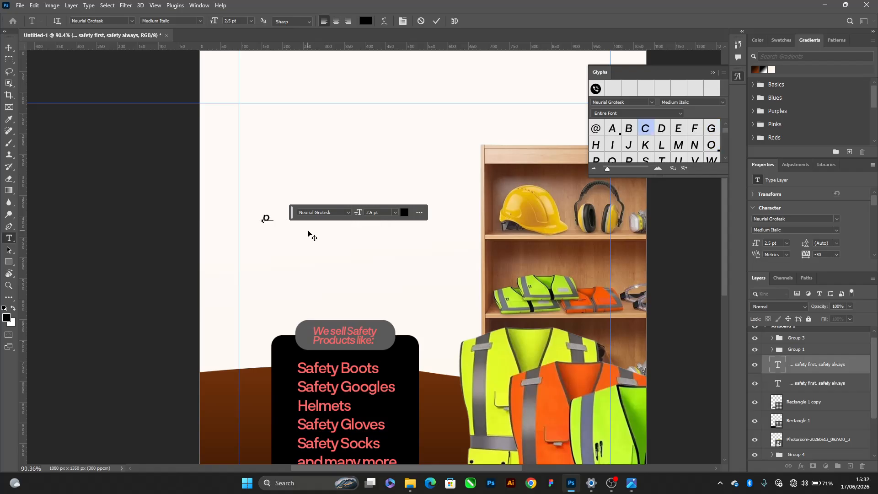
key(ctrl+a)
text(P)
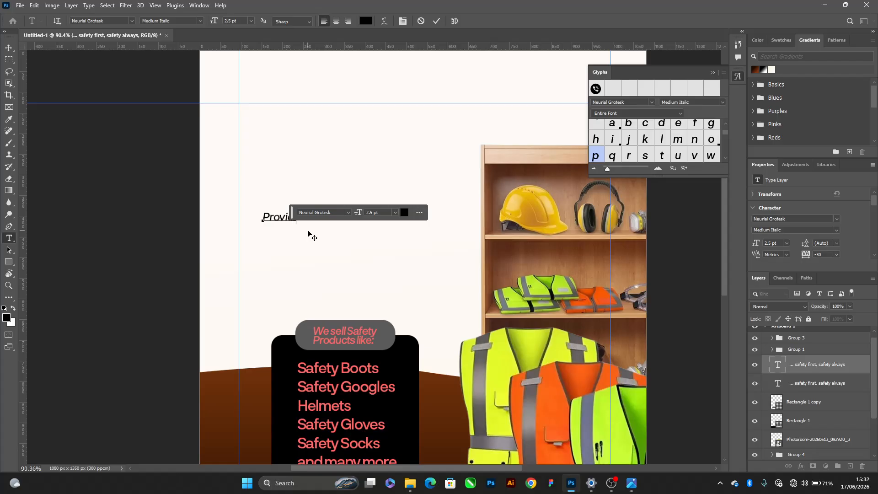
text(roviding S)
drag(293, 213, 331, 128)
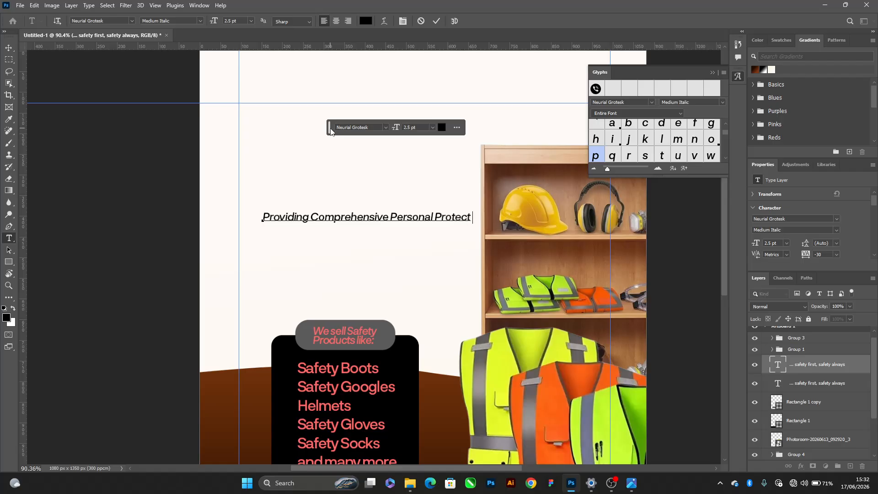
text(ive Equipments (PPE) Solutions)
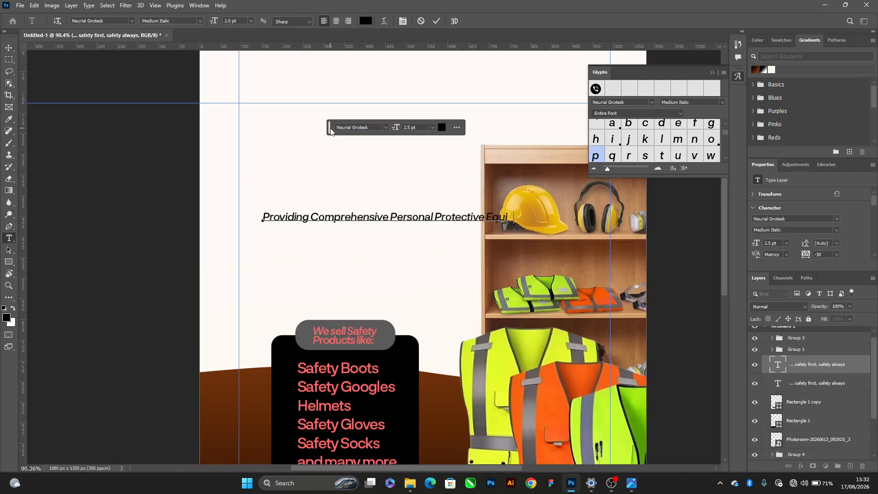
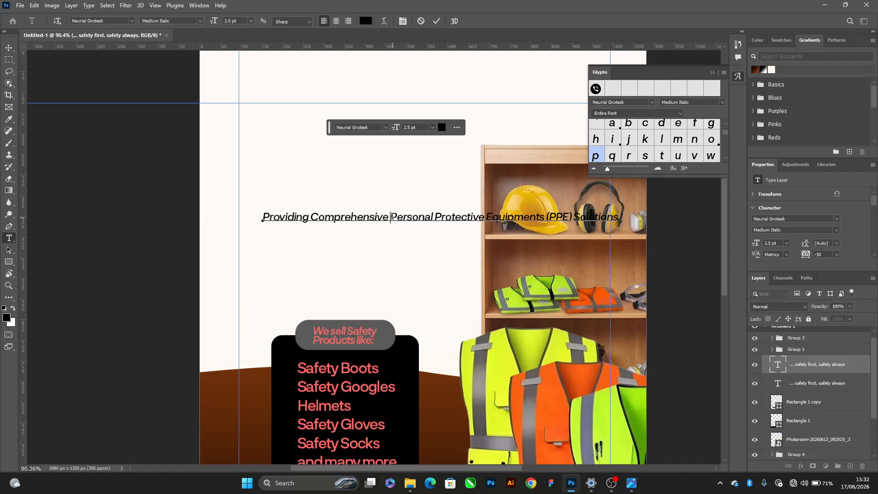
Break the subtitle into three lines: "Providing Comprehensive", "Personal Protective Equipments" and "(PPE) Solutions"
key(Return)
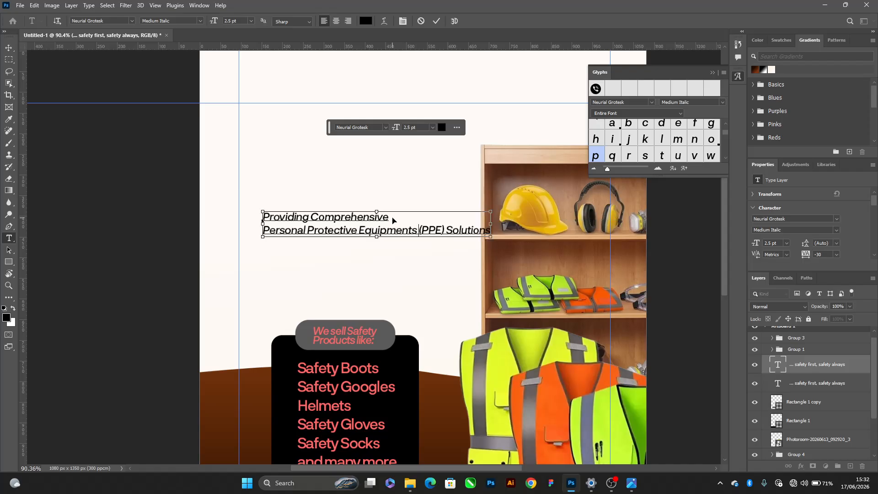
key(BackSpace)
key(Return)
key(Return)
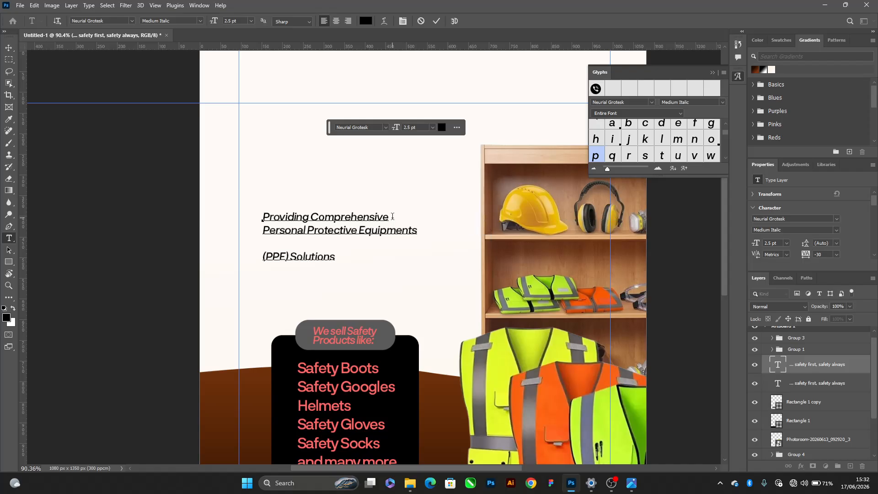
key(BackSpace)
key(ctrl+Return)
key(v)
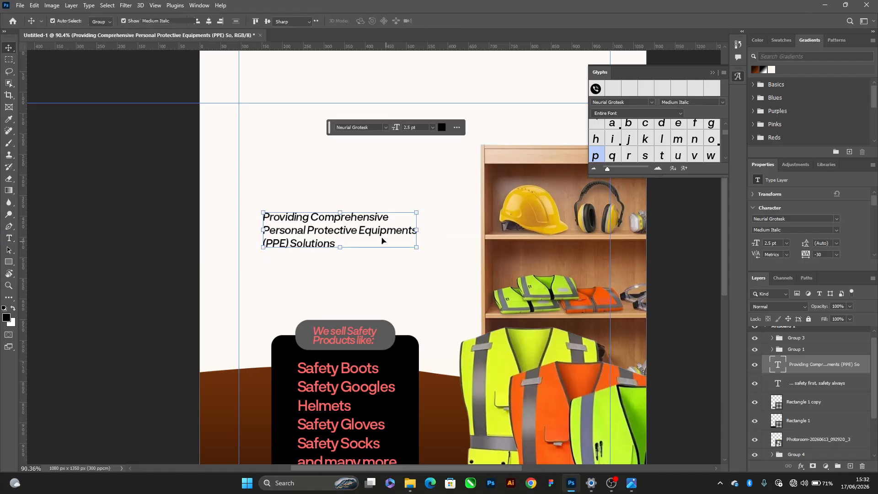
Try moving "Equipments" down to the "(PPE) Solutions" line of the subtitle, and undo the change
double_click(361, 229)
click(360, 230)
key(Return)
key(Down)
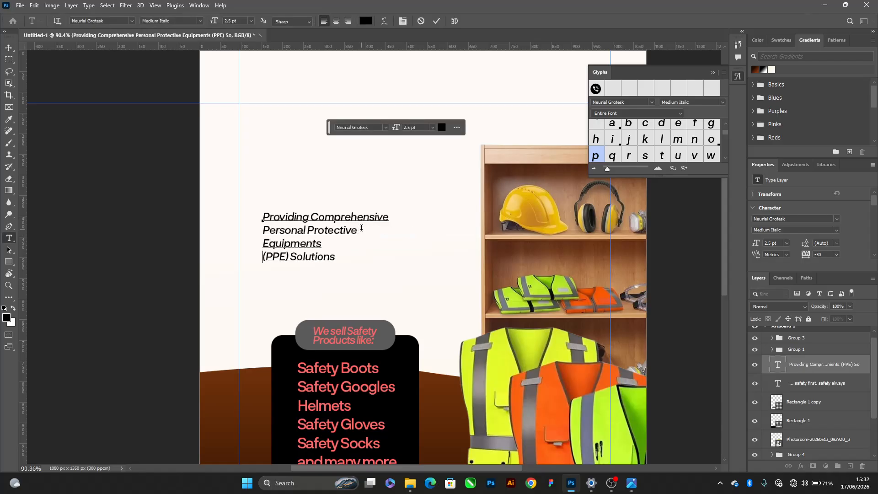
key(Delete)
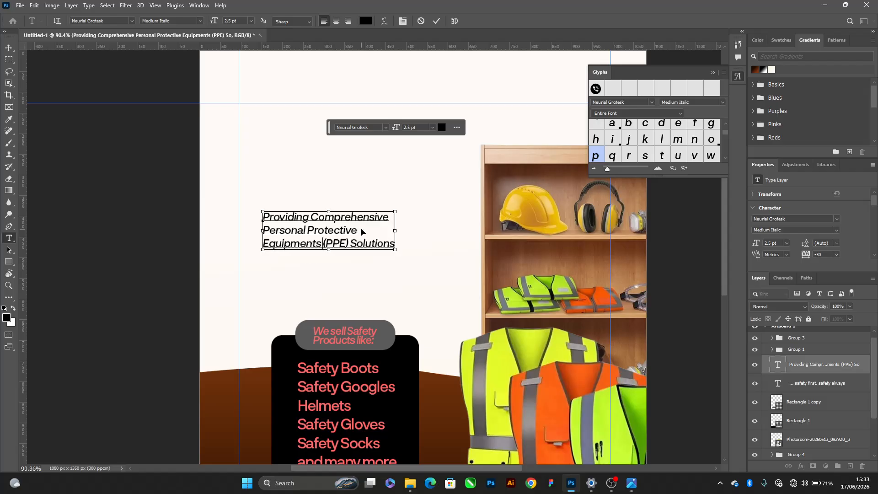
key(ctrl+z)
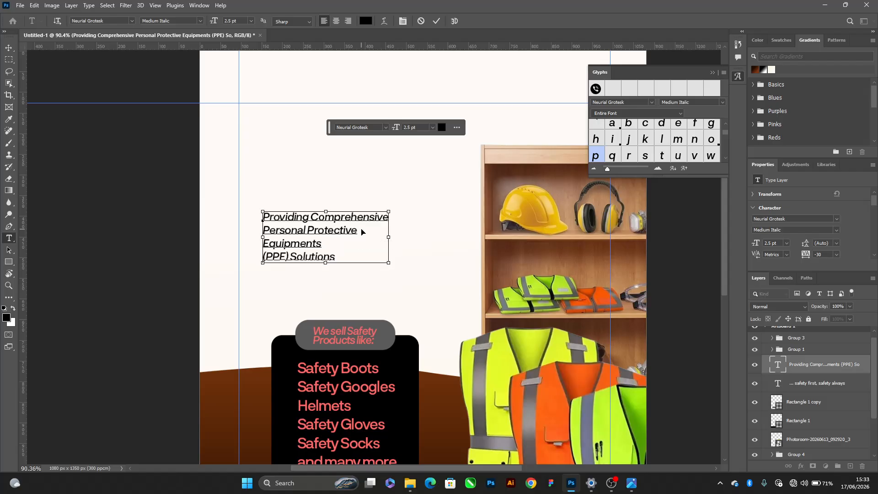
key(ctrl+Return)
key(v)
key(ctrl+z)
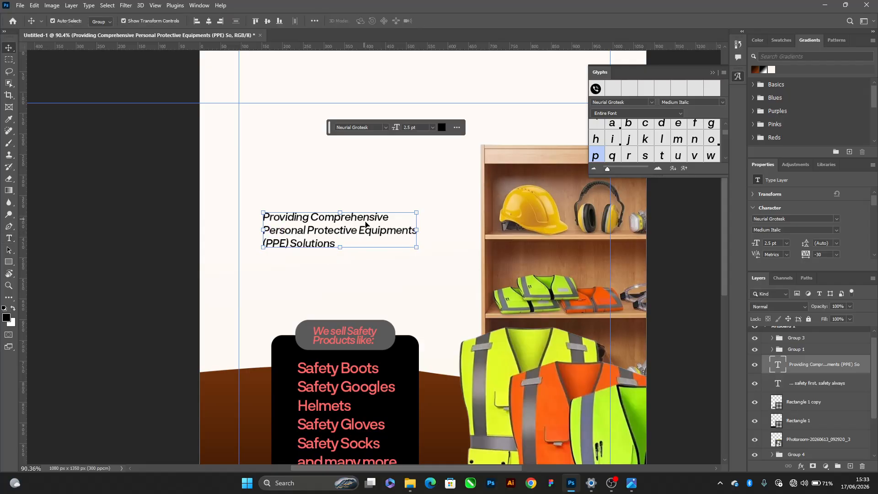
Check the subtitle wording on the original flyer in the image viewer, return to Photoshop and delete "Comprehensive" from the subtitle
scroll(306, 244, up, 2)
key(alt+Tab)
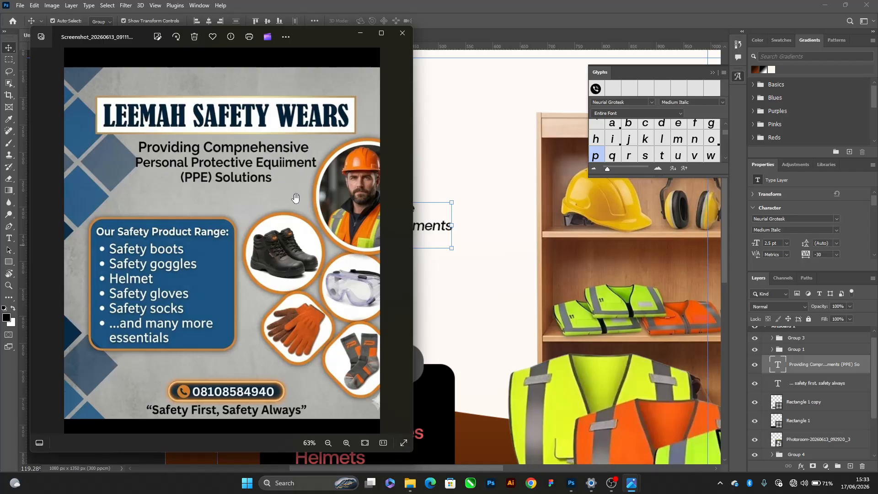
key(alt+Tab)
double_click(364, 211)
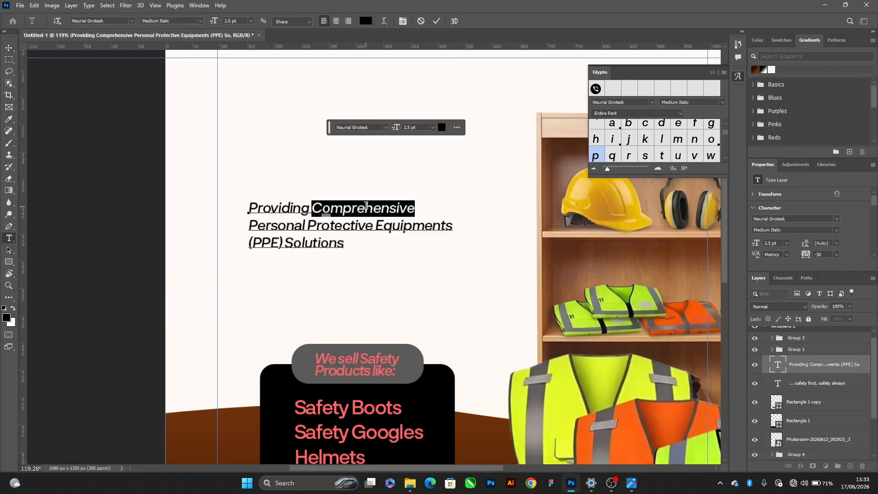
key(Left)
key(Delete)
key(Delete)
key(Delete)
key(Delete)
key(Delete)
key(Delete)
key(Delete)
key(Delete)
key(Delete)
key(Delete)
key(Delete)
key(Delete)
key(Delete)
key(Delete)
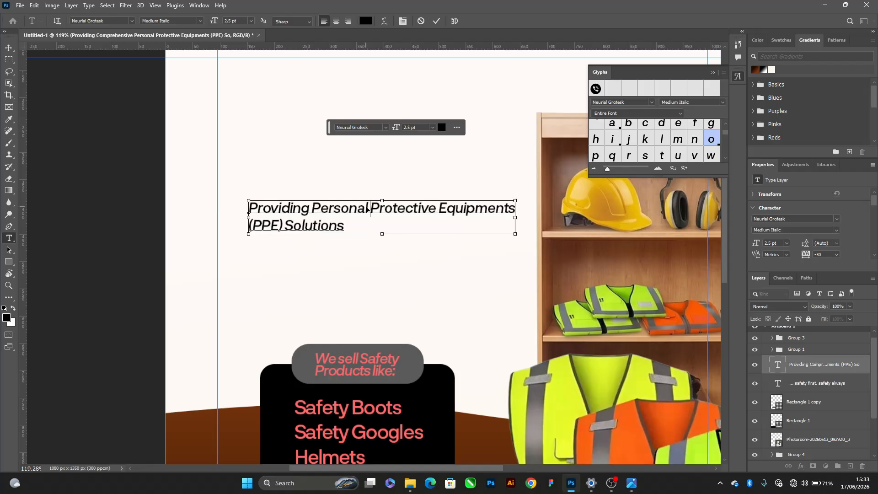
key(Delete)
Rebreak the subtitle into two lines, "Providing Personal Protective" and "Equipments (PPE) Solutions"
key(Return)
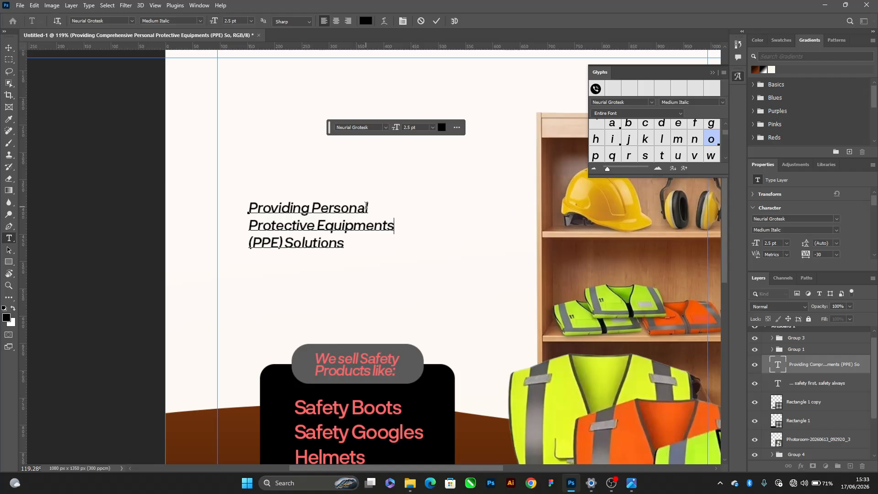
key(Delete)
key(ctrl+Left)
key(Return)
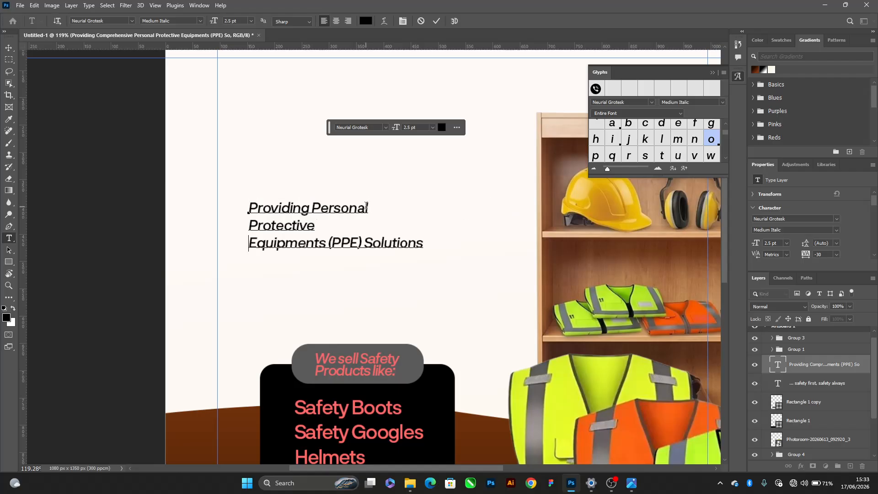
key(BackSpace)
key(ctrl+Return)
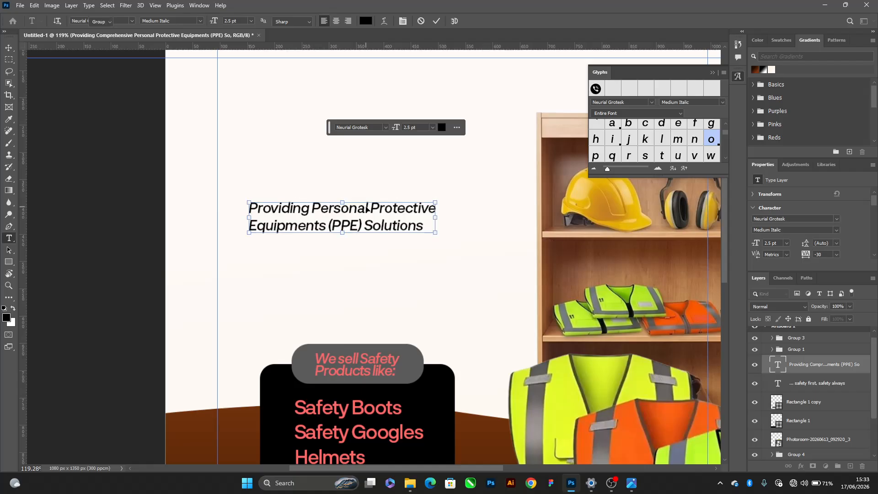
Place a copy of the subtitle higher on the artboard and replace its text with "Leemah" and "Safety Wears" on two lines
key(v)
drag(372, 214, 395, 120)
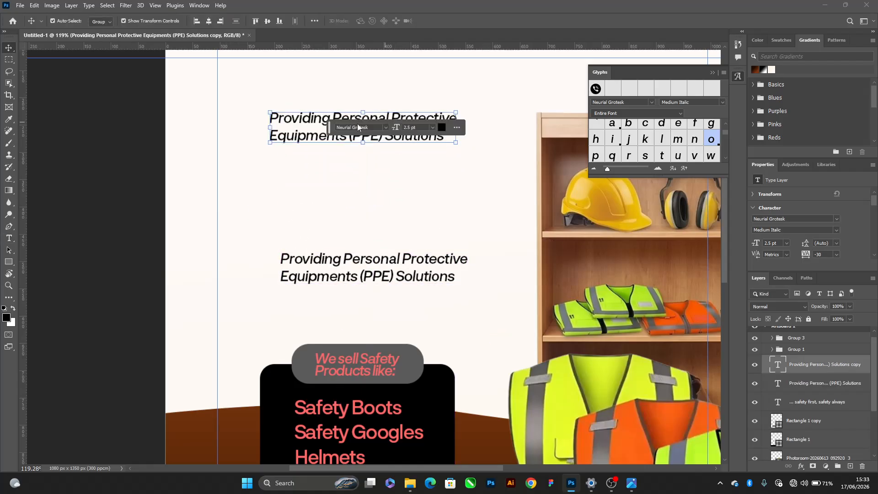
double_click(287, 123)
key(alt+Tab)
key(alt+Tab)
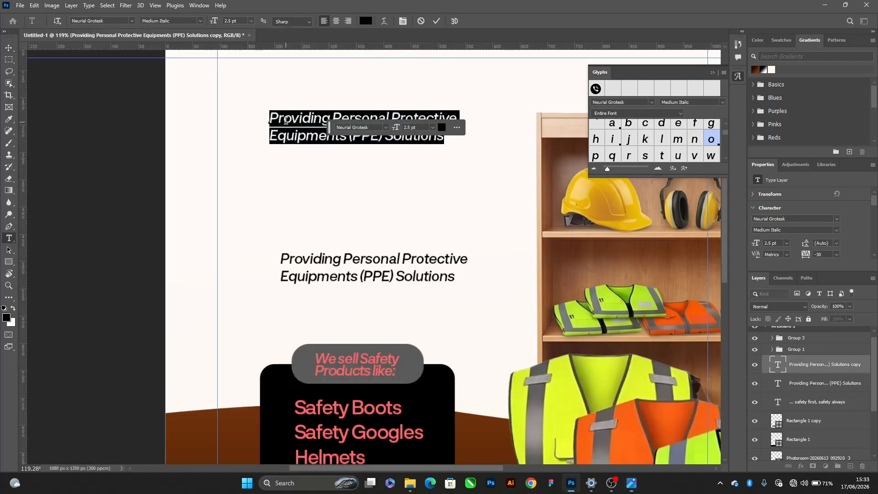
text(Leemah )
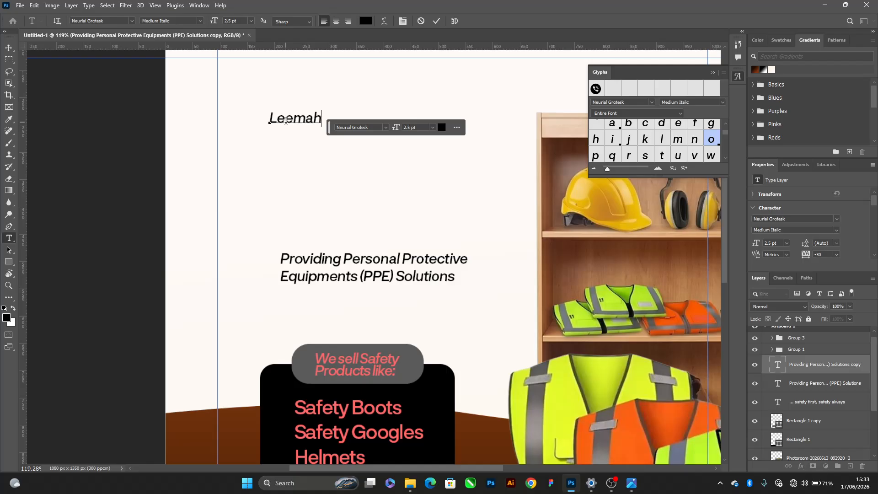
text(Safety Wears)
key(ctrl+Return)
key(v)
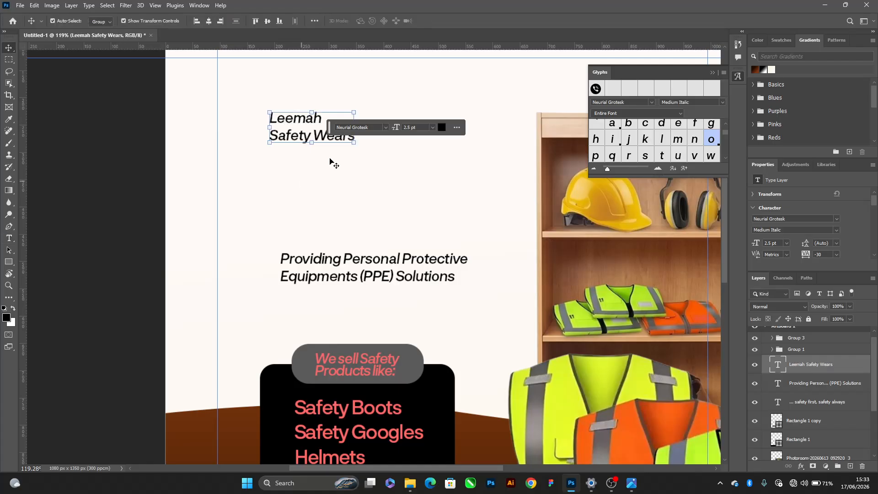
Move the floating text toolbar off the title and cut the "Safety Wears" line, keeping only "Leemah"
drag(329, 126, 455, 159)
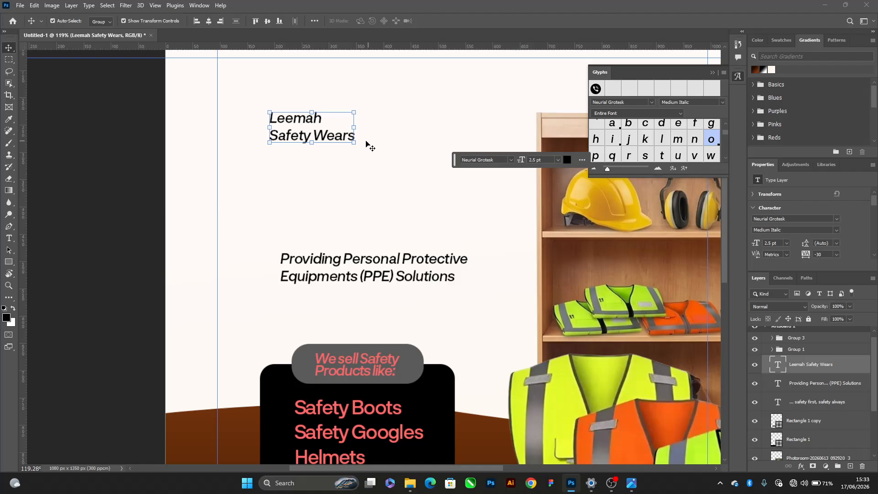
double_click(338, 140)
triple_click(339, 137)
key(ctrl+c)
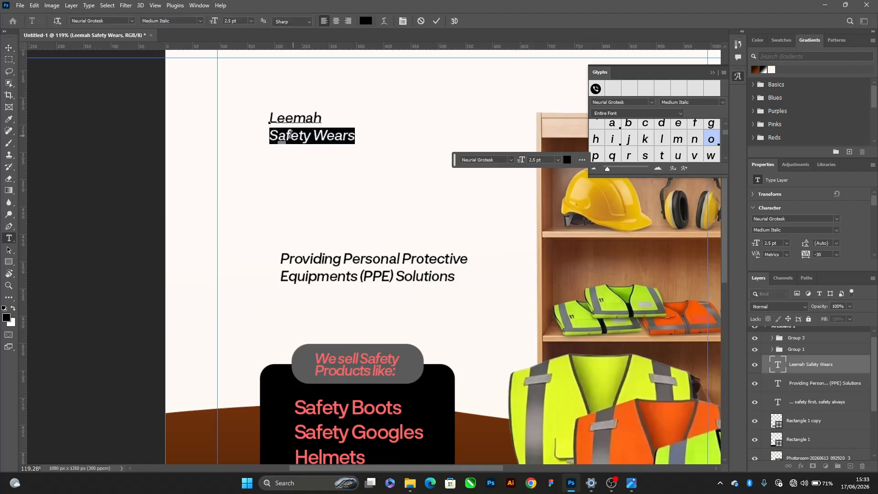
key(ctrl+a)
key(BackSpace)
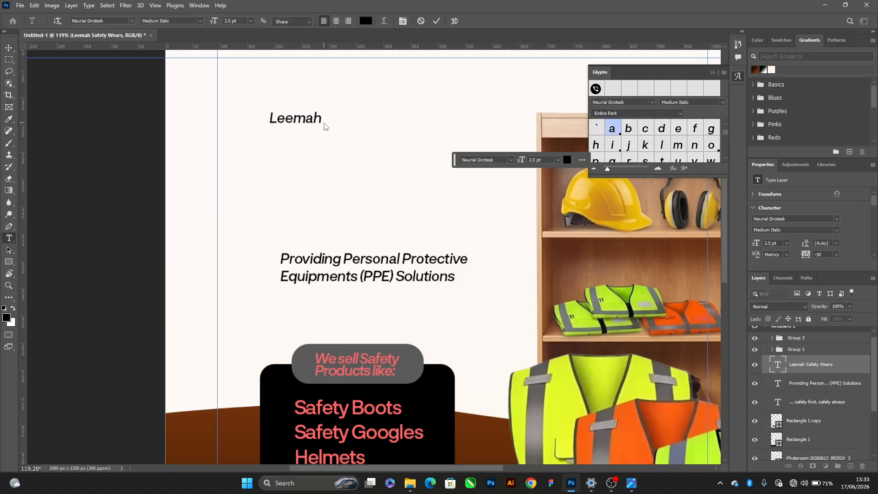
key(ctrl+Return)
Set the "Leemah" title to the Extrabold style and scale it up to about 351%
click(836, 230)
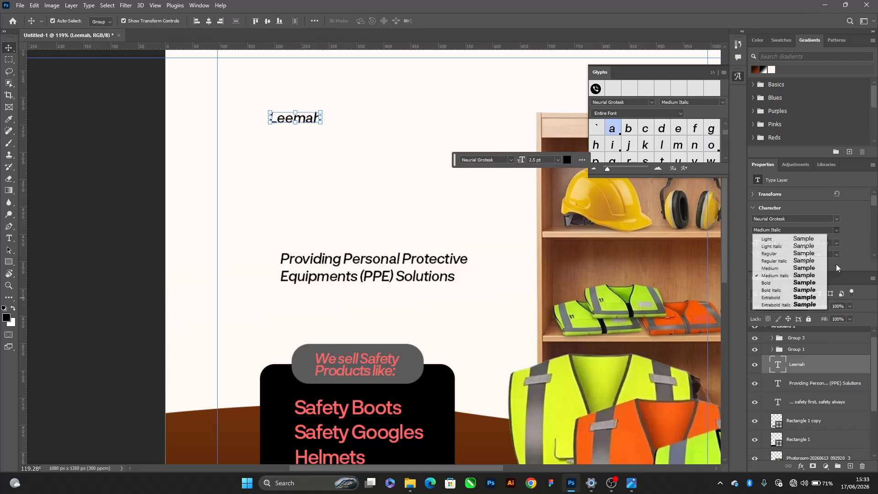
click(786, 302)
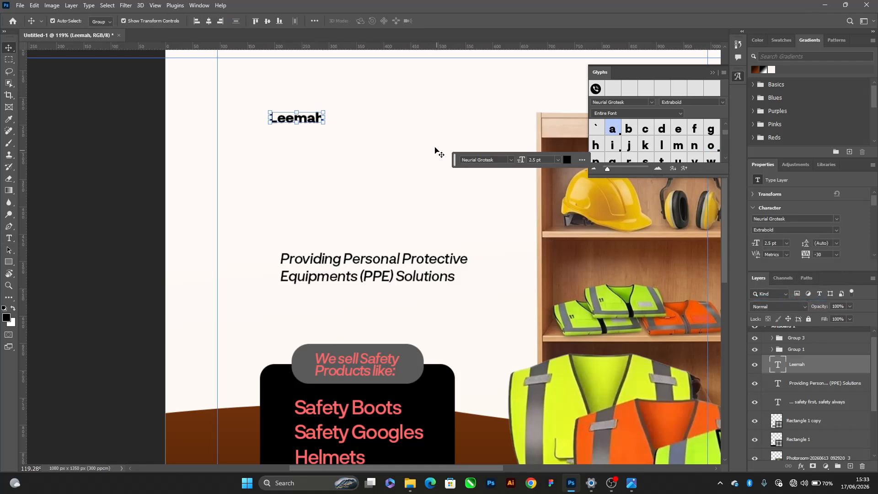
drag(325, 118, 460, 132)
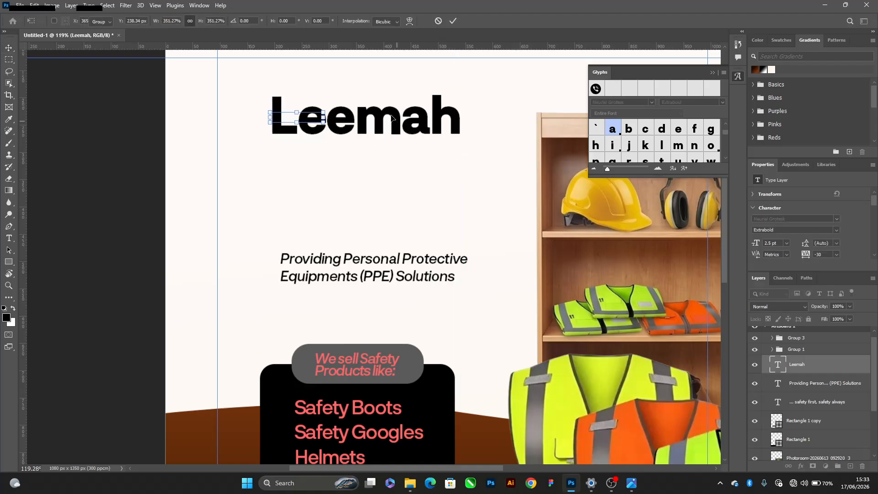
key(Return)
Duplicate the "Leemah" title directly below itself and replace the copy's text with the cut "Safety Wears"
drag(392, 116, 389, 196)
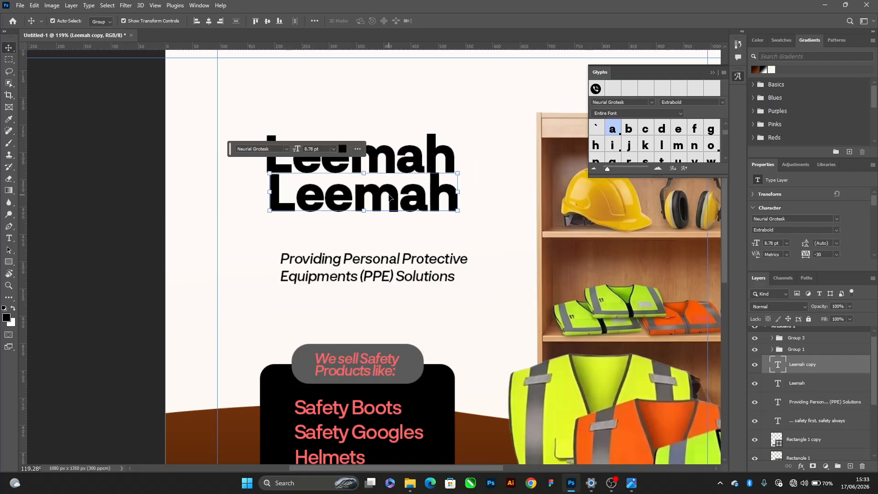
double_click(388, 193)
key(ctrl+v)
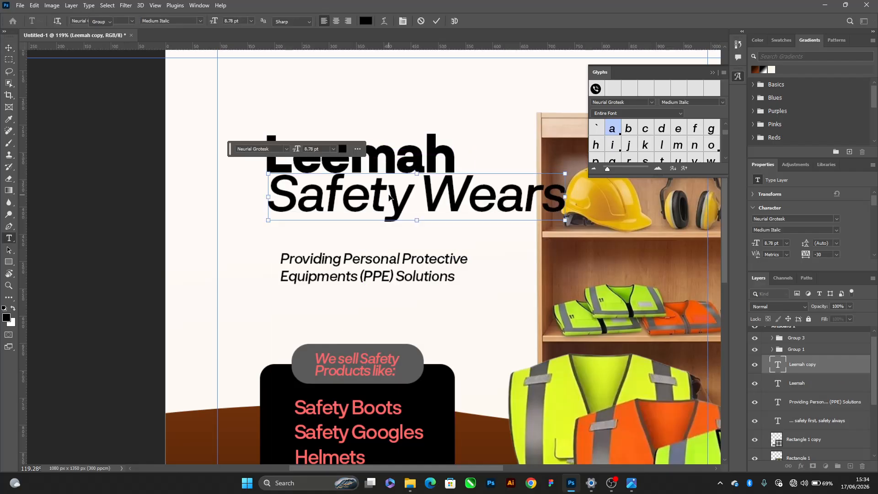
key(ctrl+Return)
Set the "Safety Wears" line in the America and Stars font and move the floating toolbar clear of the title
click(286, 149)
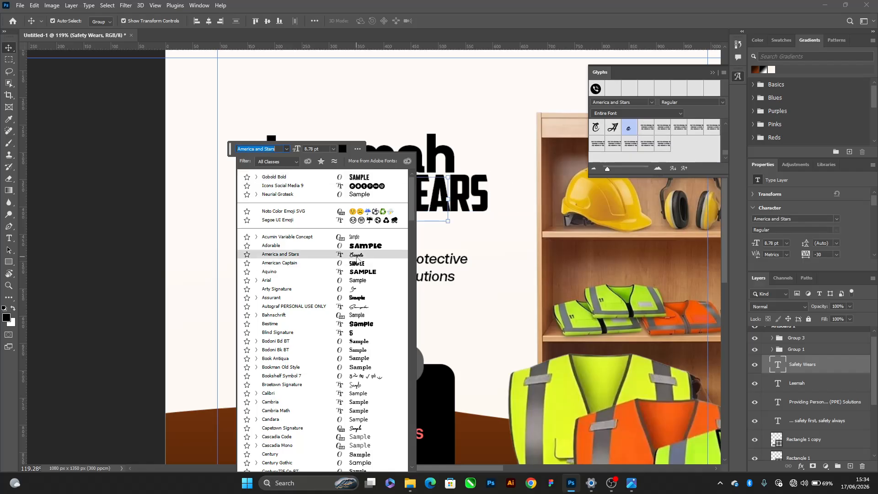
click(357, 255)
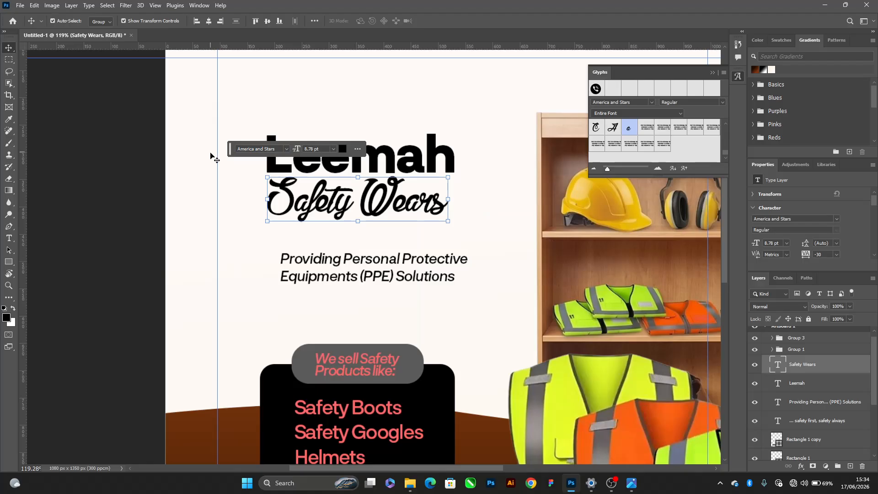
drag(231, 151, 504, 235)
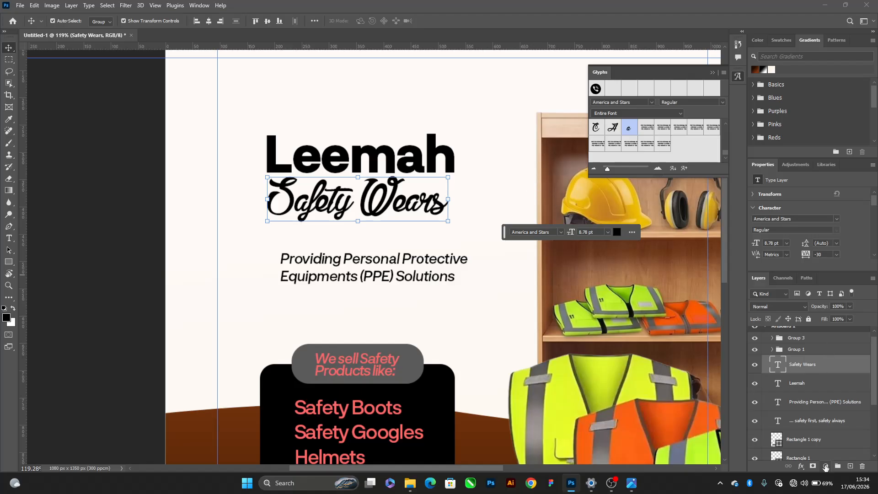
Add a 1 px white (ffffff) stroke layer style to "Safety Wears", positioned outside
click(801, 466)
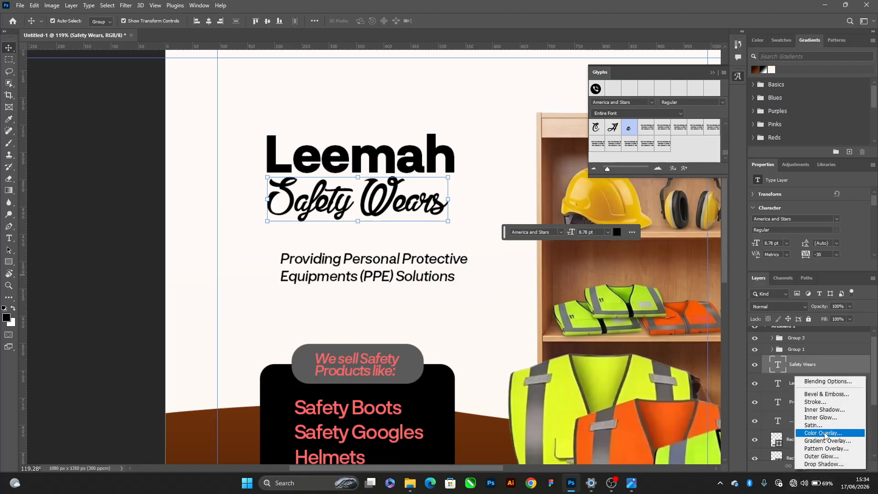
click(814, 401)
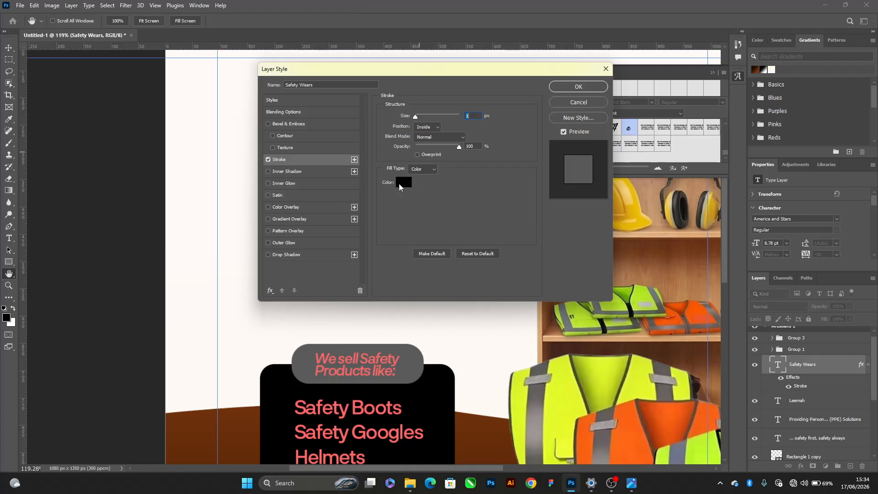
click(404, 182)
text(ffffff)
key(Return)
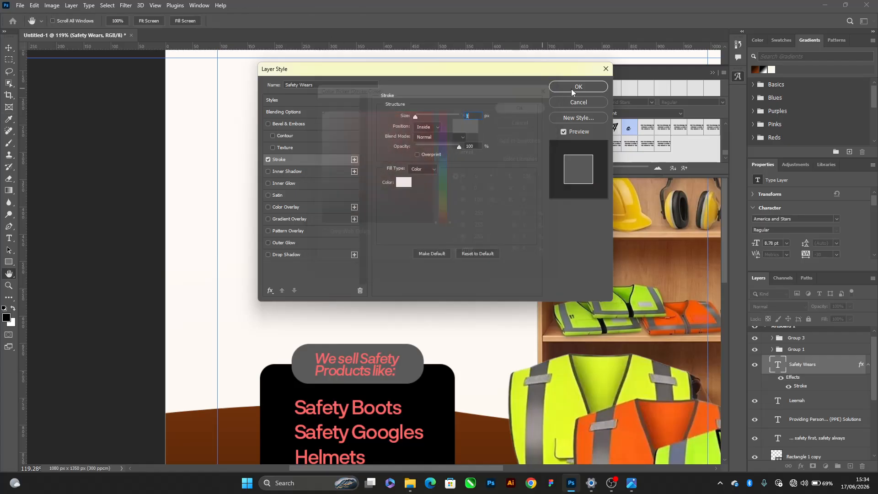
drag(572, 69, 786, 120)
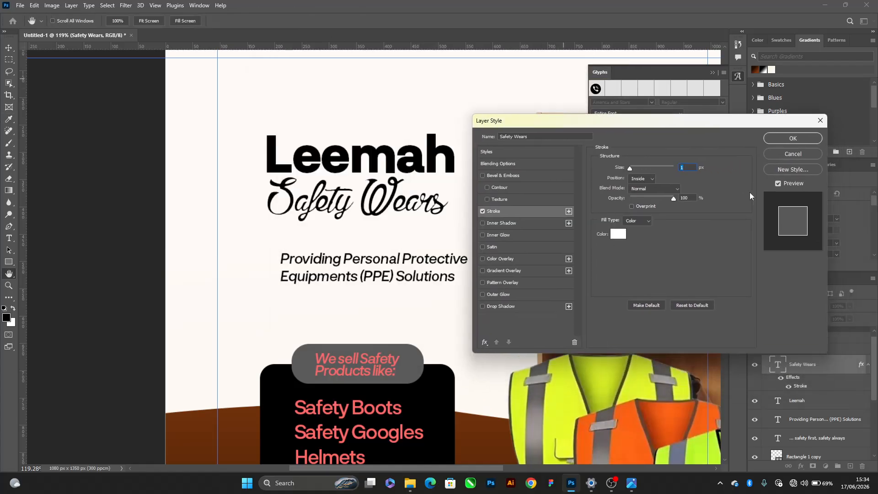
click(643, 178)
click(640, 185)
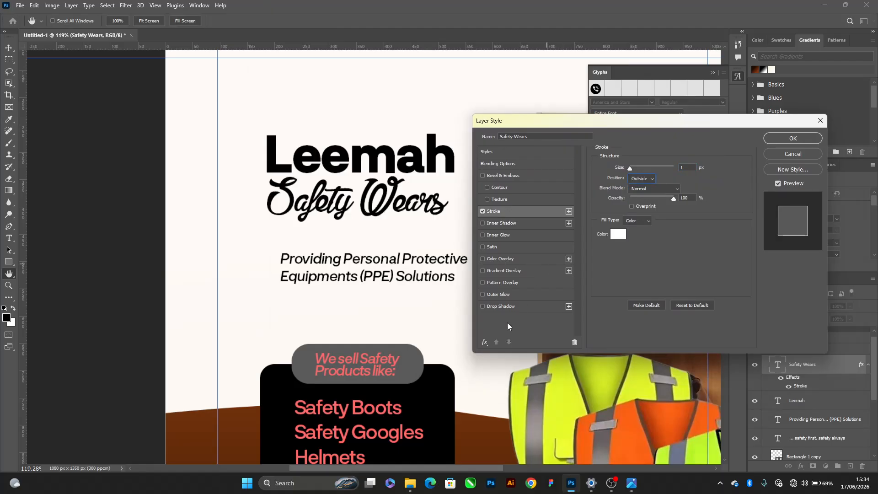
Add a black Multiply drop shadow at 10% opacity to the "Safety Wears" text and apply the layer style
click(501, 306)
scroll(425, 219, up, 2)
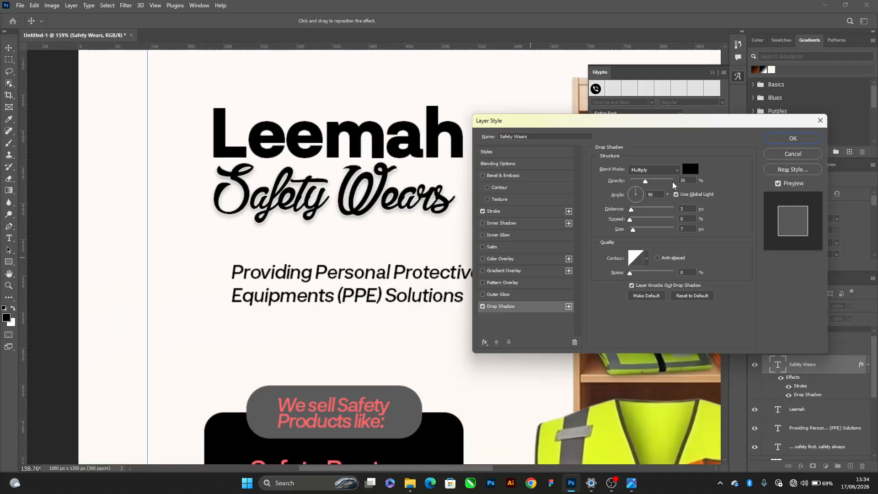
click(691, 180)
text(10)
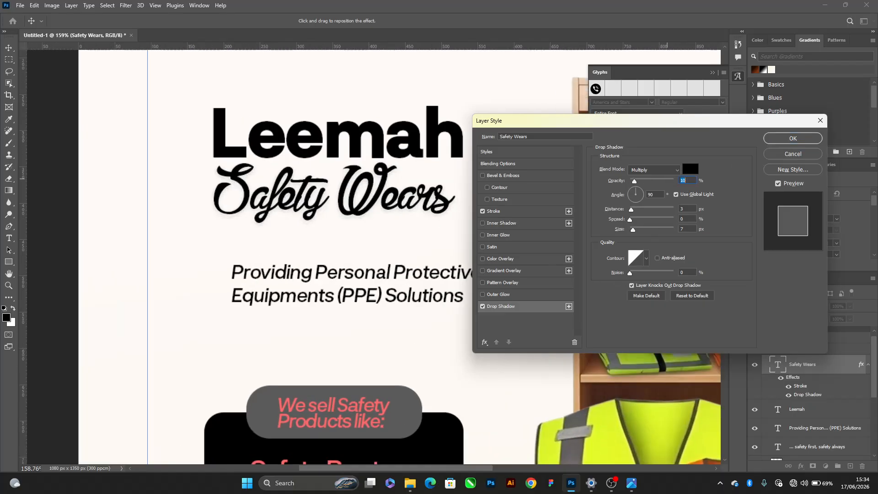
key(Return)
click(786, 138)
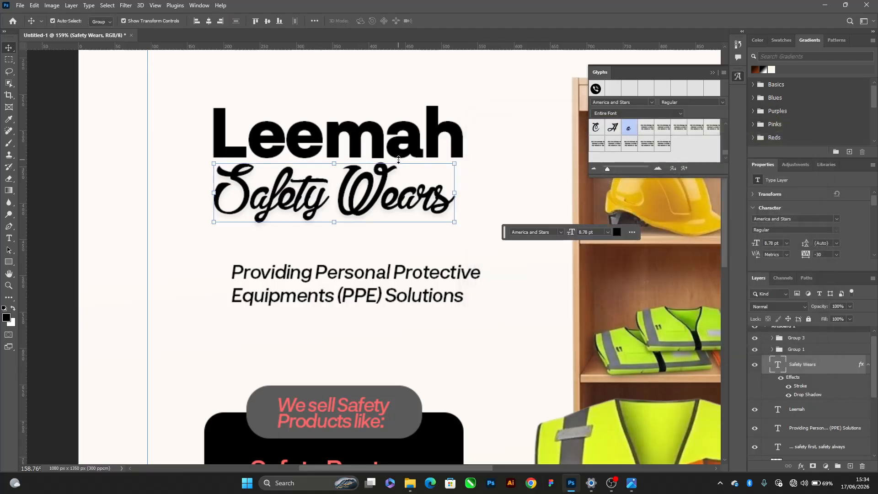
Recolour the "Leemah" title dark brown (6b2f0b), sampled from the brown background curve
scroll(398, 160, down, 5)
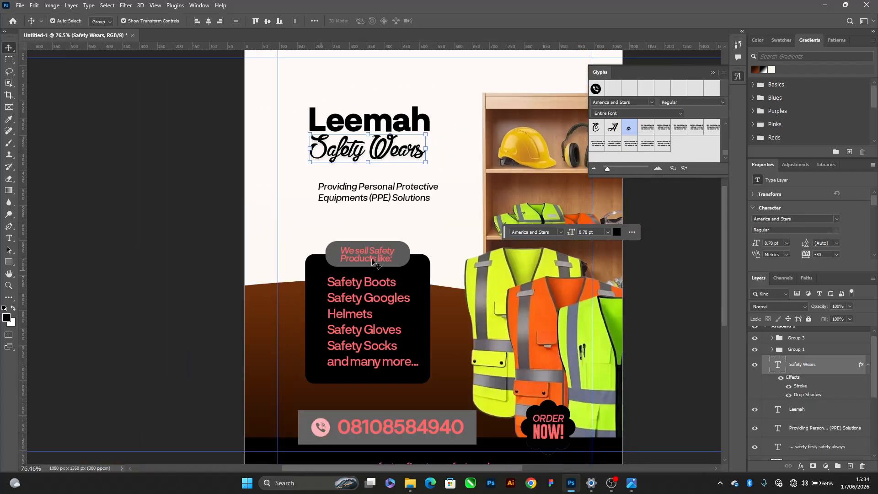
click(404, 113)
click(617, 231)
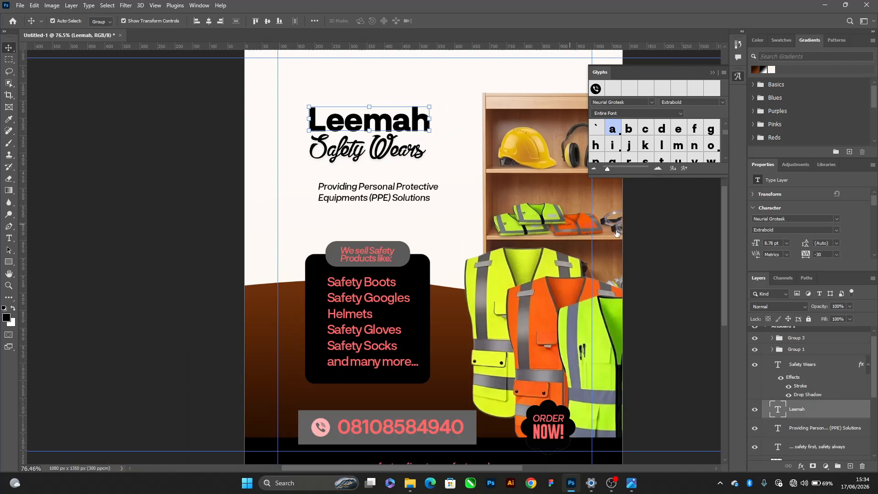
click(450, 292)
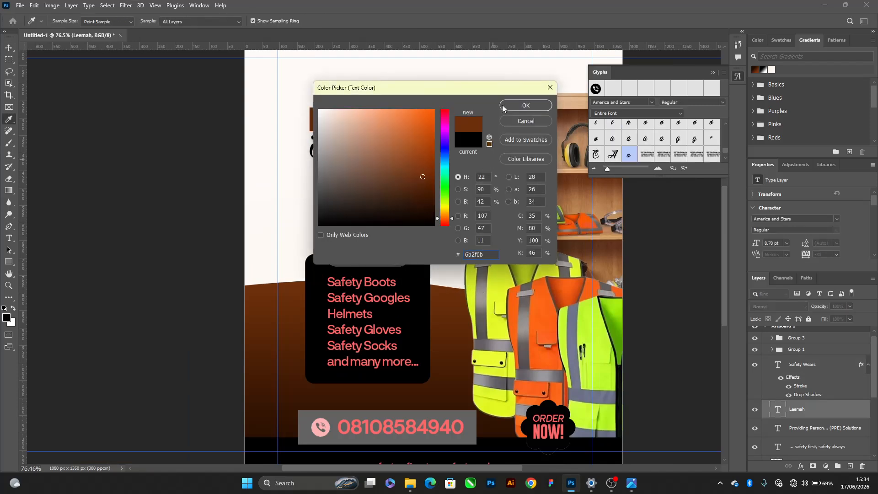
click(525, 105)
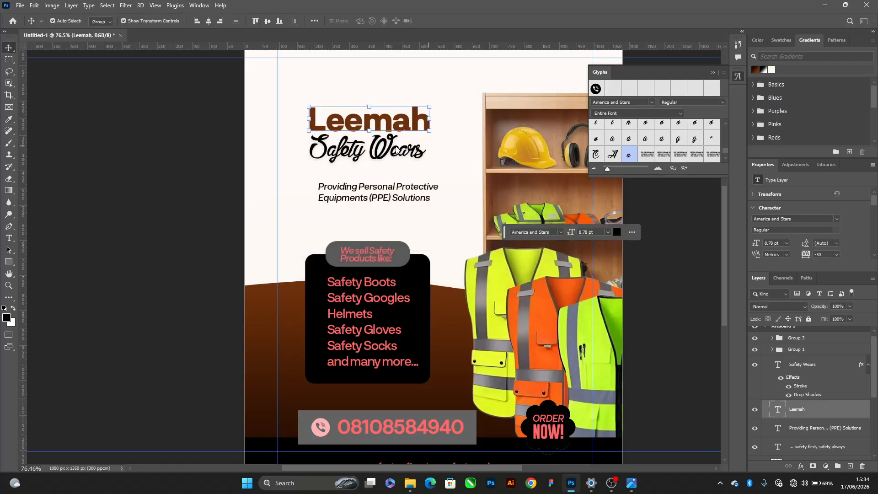
Recolour the "Safety Wears" text a very dark brown, based on the darkest part of the background gradient
click(616, 232)
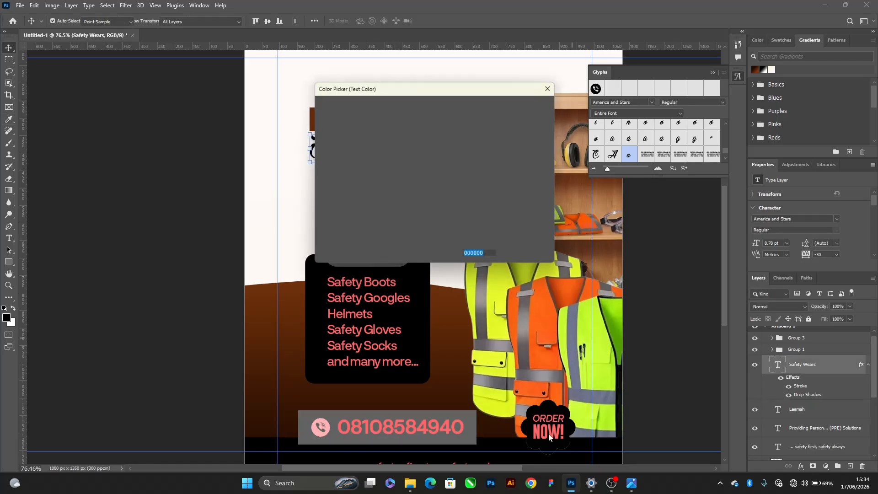
click(505, 429)
drag(425, 212, 429, 215)
click(520, 103)
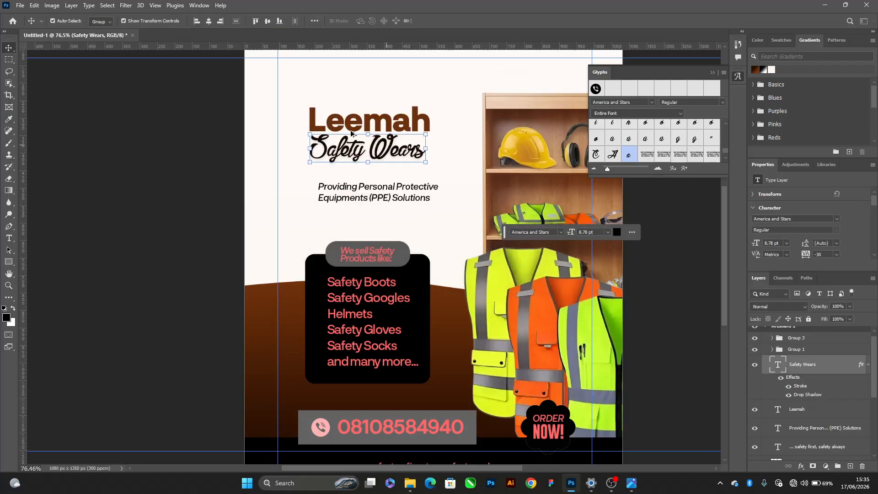
Set the tracking of the "Leemah" title to -50
scroll(380, 163, up, 4)
scroll(379, 163, down, 3)
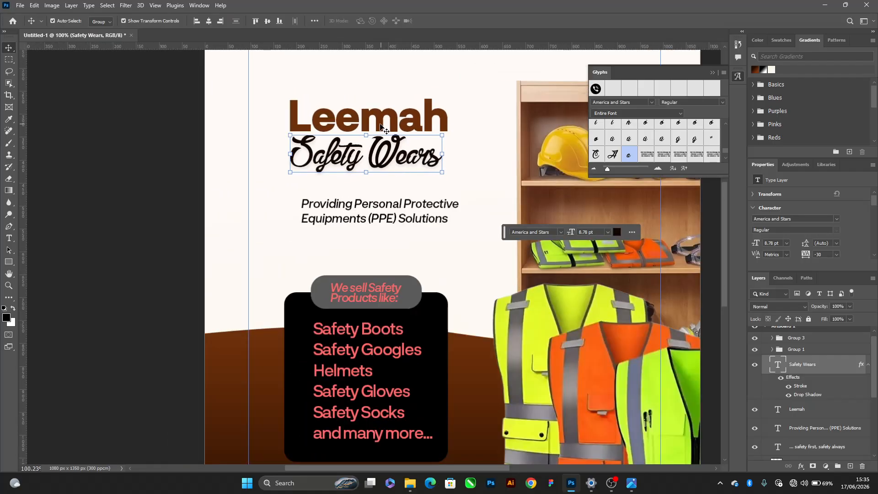
click(388, 116)
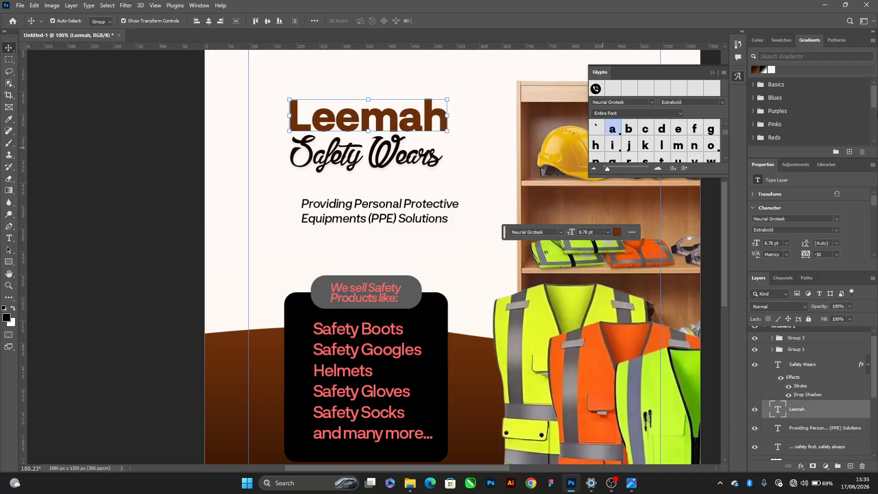
click(836, 254)
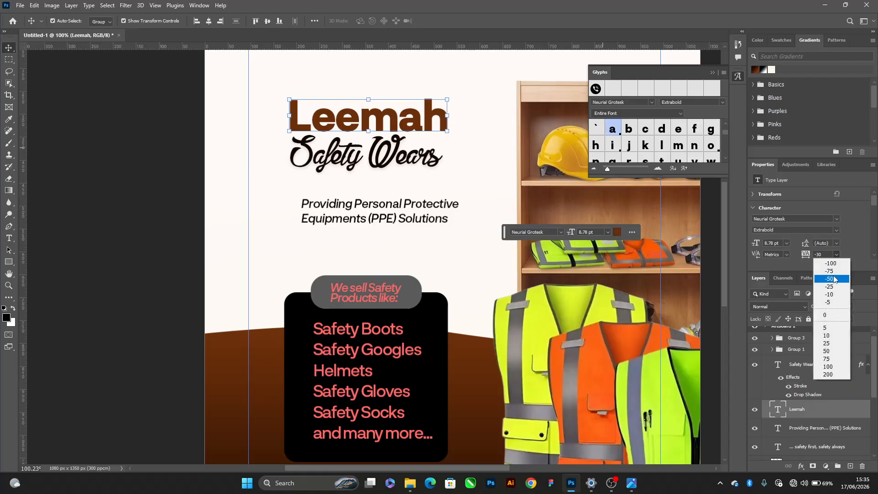
click(825, 279)
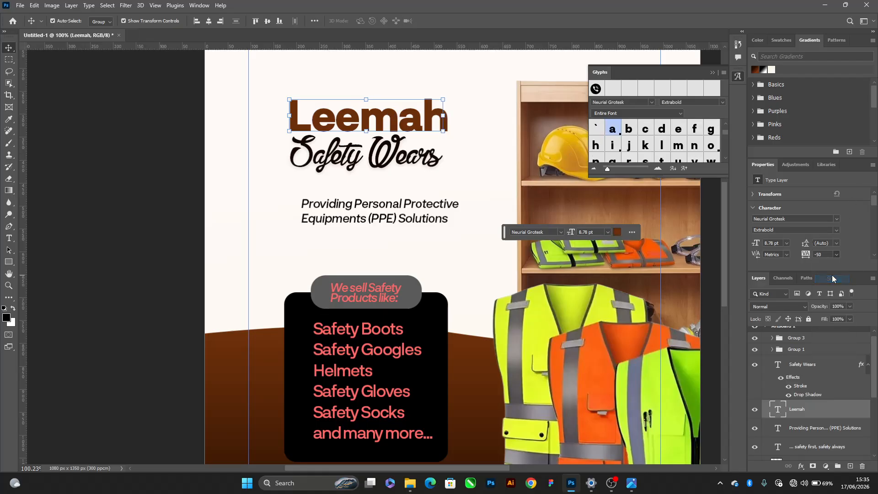
Move "Safety Wears" up tight under "Leemah" and scale both title lines together to about 121%
click(422, 153)
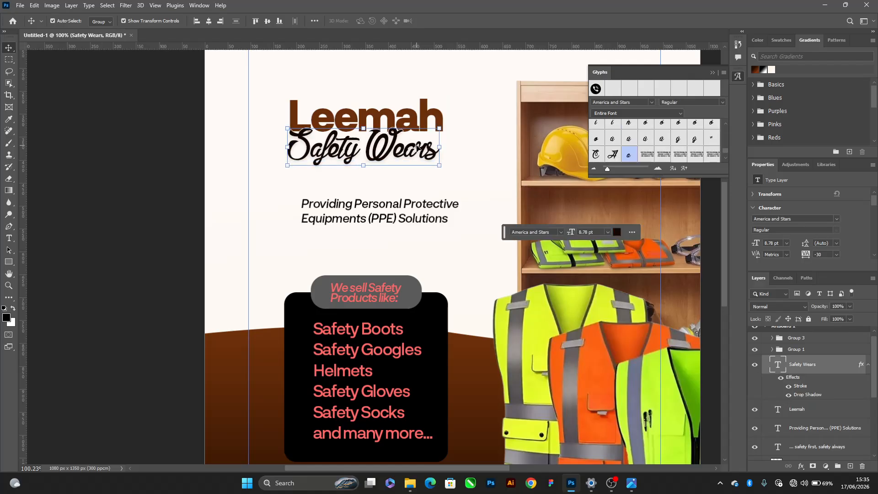
shift+click(418, 120)
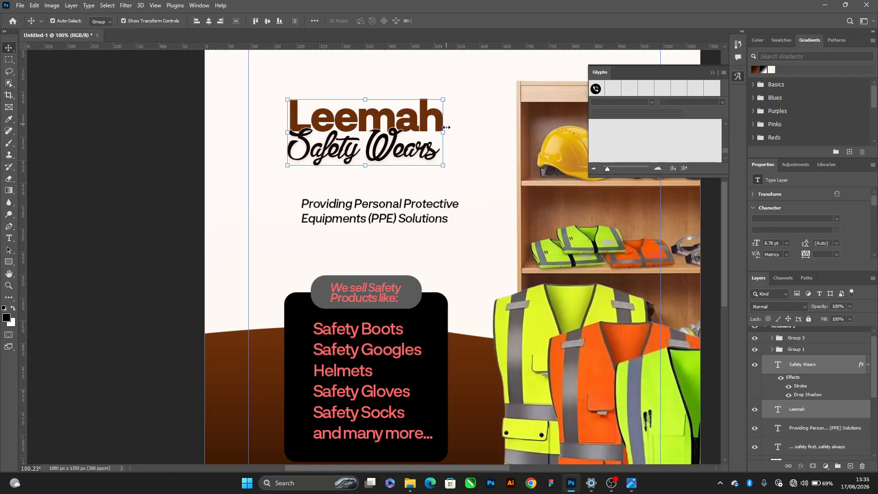
key(ctrl+t)
mouse_move(443, 132)
mouse_down()
mouse_move(476, 132)
mouse_move(459, 124)
mouse_move(452, 137)
mouse_move(460, 136)
mouse_up()
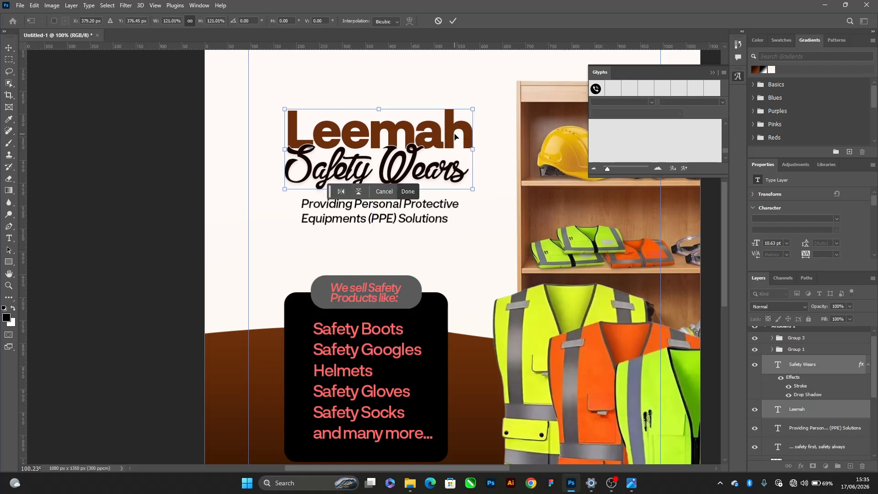
Set the leading of the "Providing Personal Protective Equipments (PPE) Solutions" subtitle to 2.5 pt and shift it slightly down and left
click(443, 223)
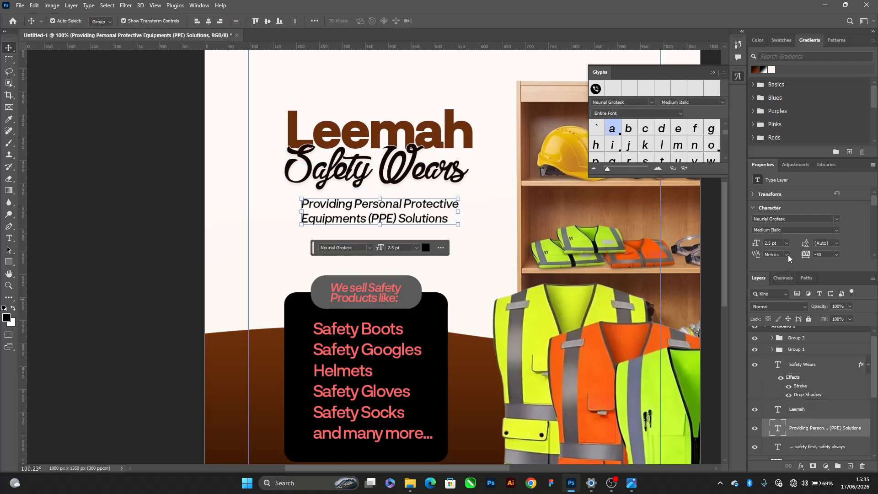
text(3)
key(Return)
click(829, 243)
text(2.5)
key(Return)
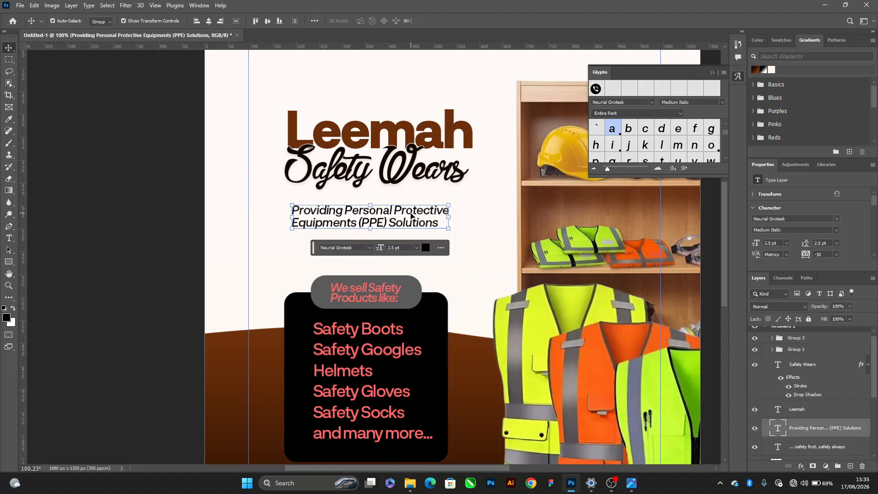
Change the black footer bar's fill to a warm cream (fff8ed), starting from the off-white background colour, and deselect it
scroll(395, 124, down, 1)
scroll(396, 124, down, 5)
click(296, 225)
scroll(369, 252, down, 2)
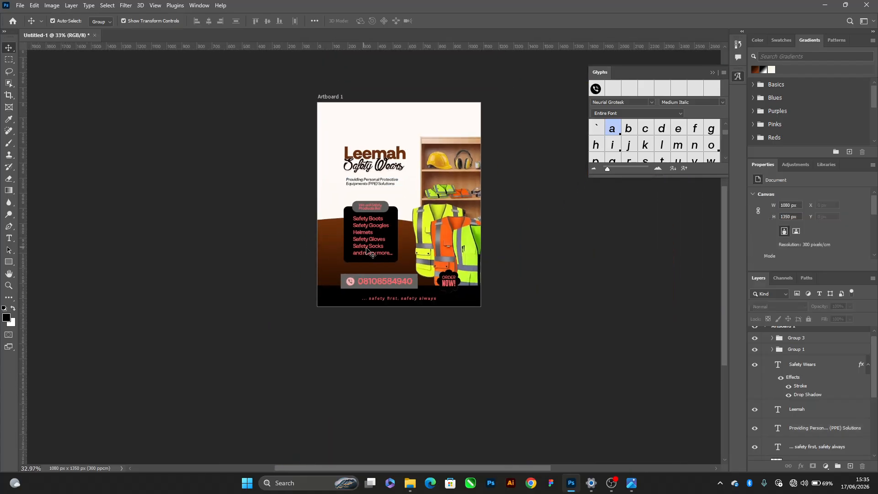
scroll(371, 254, up, 4)
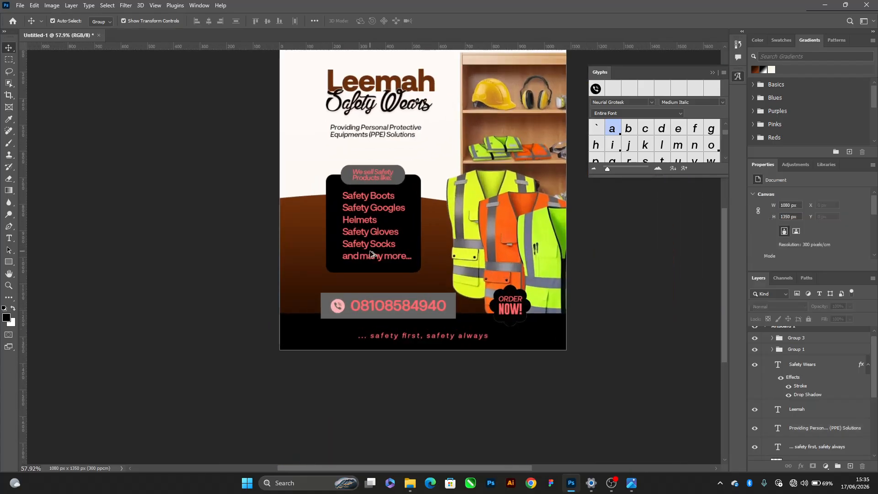
click(318, 343)
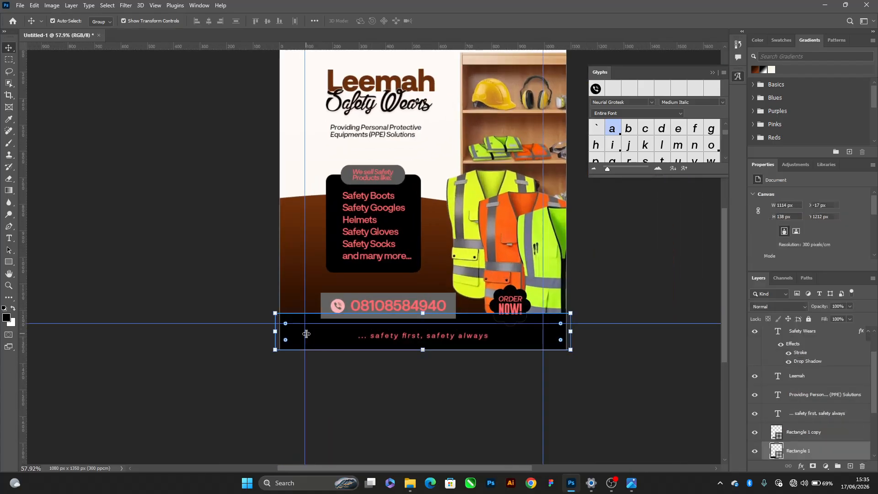
double_click(776, 449)
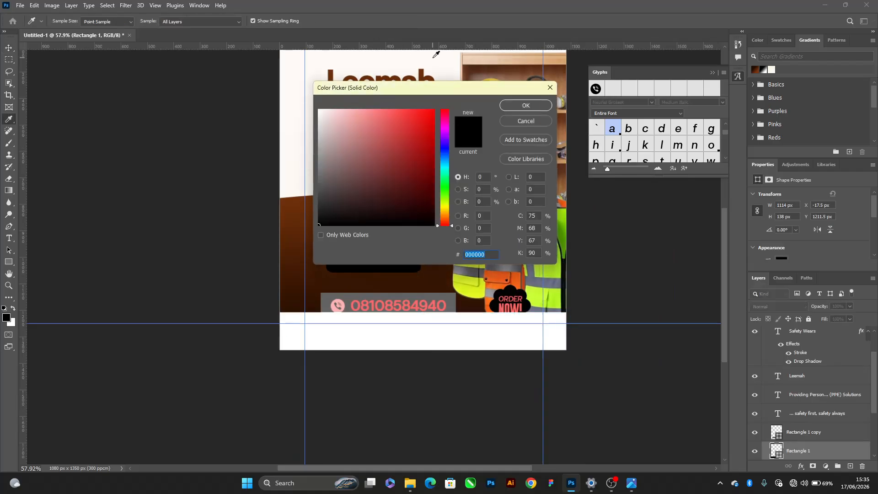
click(431, 57)
click(322, 109)
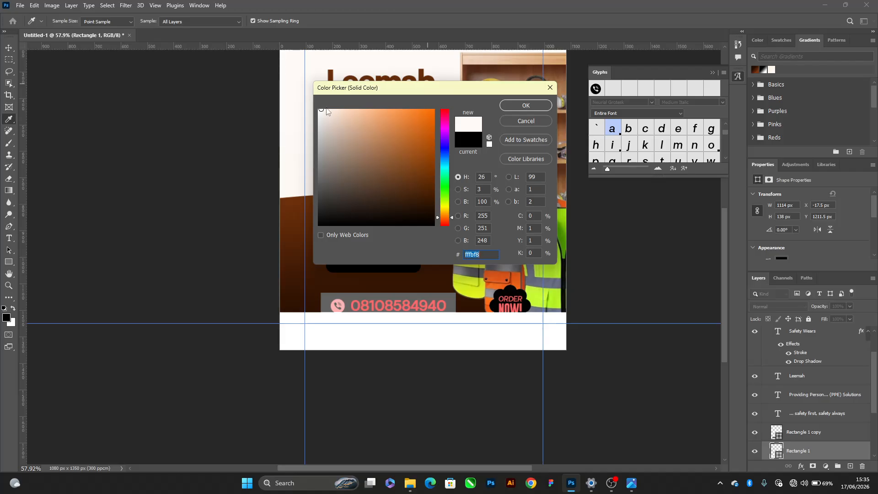
drag(329, 110, 325, 98)
click(450, 215)
click(441, 214)
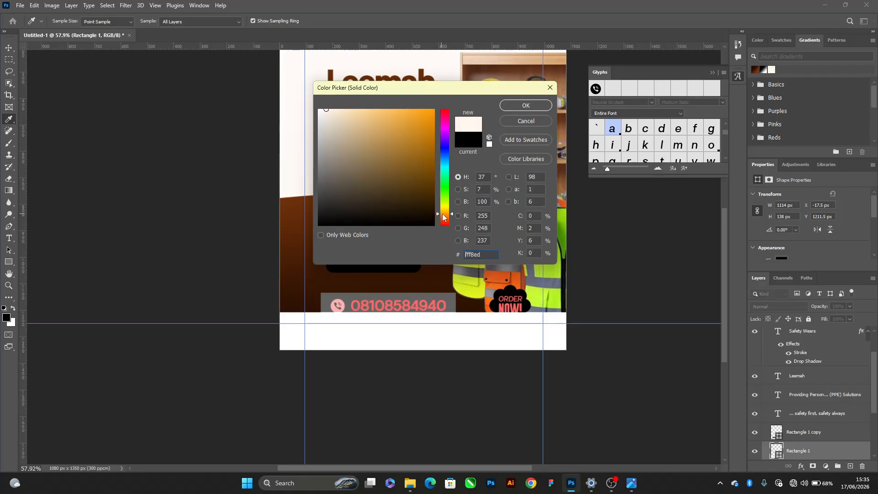
click(505, 107)
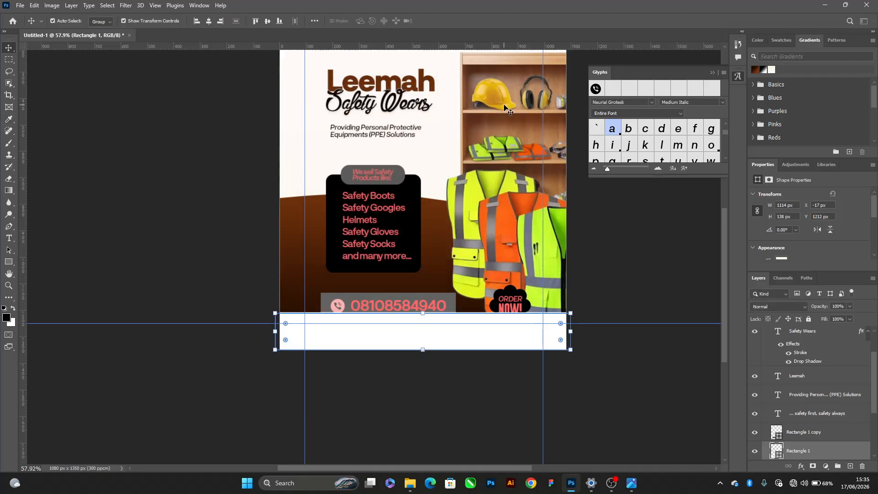
click(369, 400)
Change the grey rectangle behind the phone number to black
scroll(365, 322, up, 3)
click(293, 276)
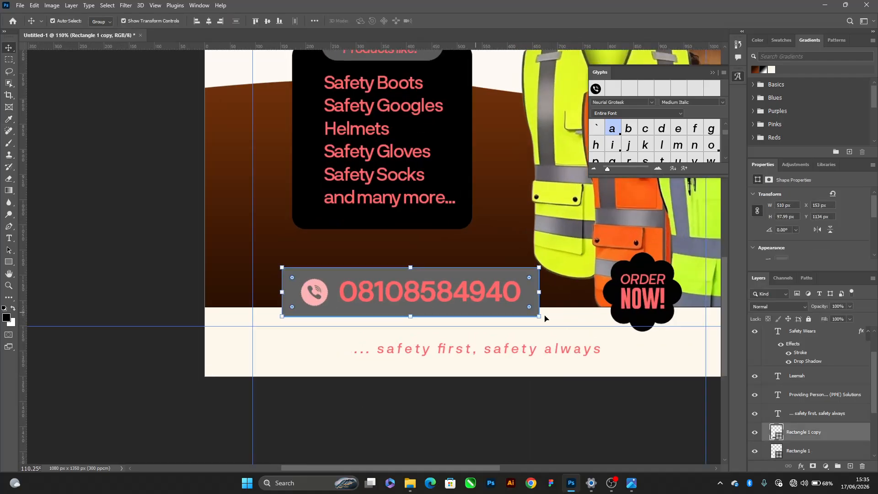
double_click(779, 436)
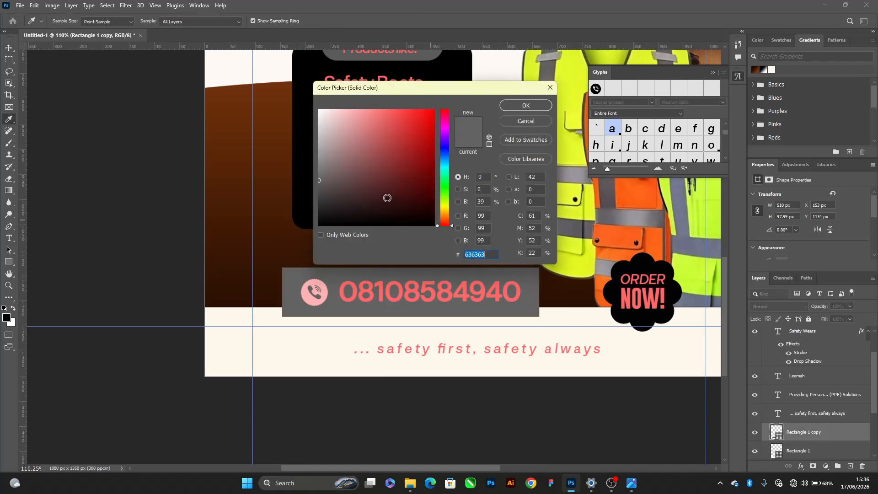
drag(387, 198, 257, 274)
key(Return)
Recolour both the phone icon and the phone number text inside Group 1 white
click(383, 291)
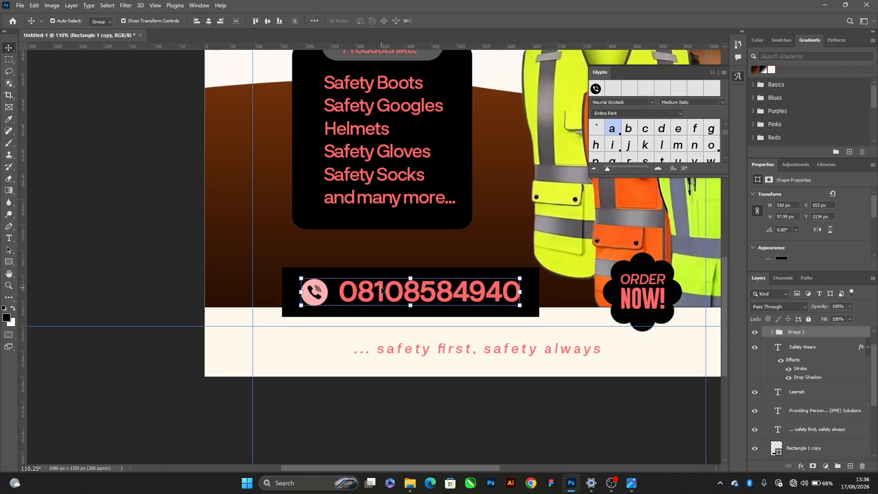
click(772, 332)
click(805, 349)
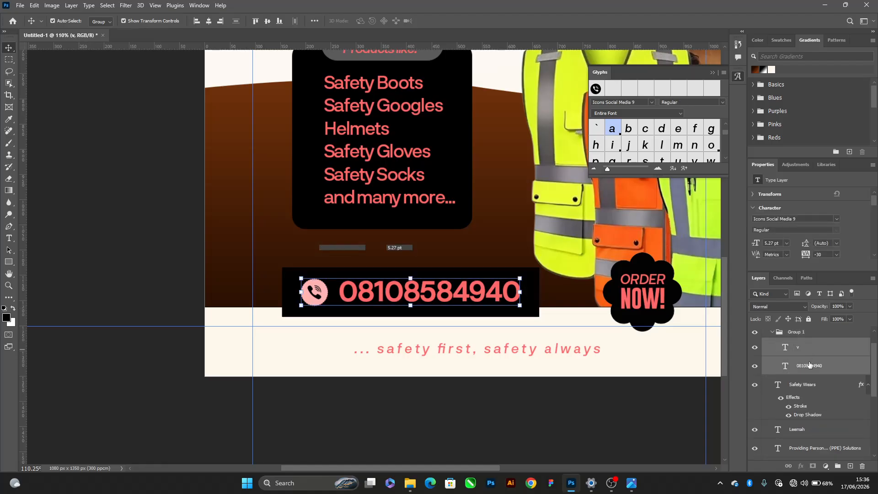
shift+click(809, 365)
click(758, 41)
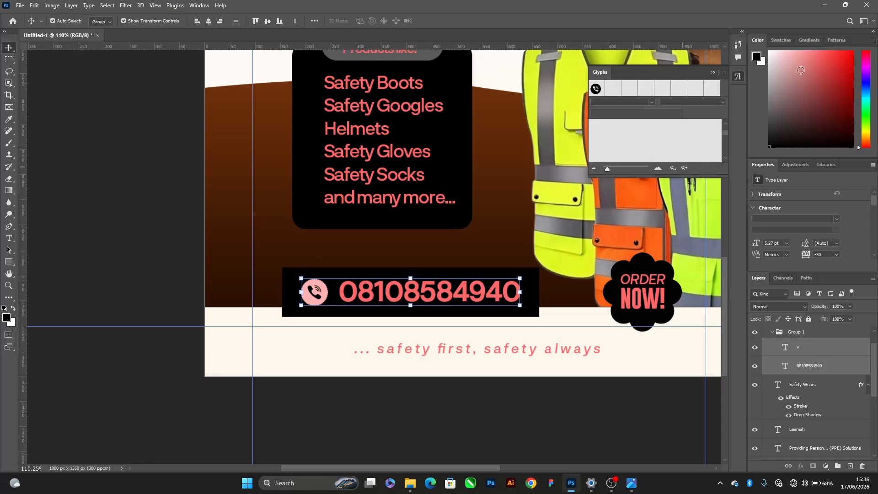
click(770, 52)
click(777, 40)
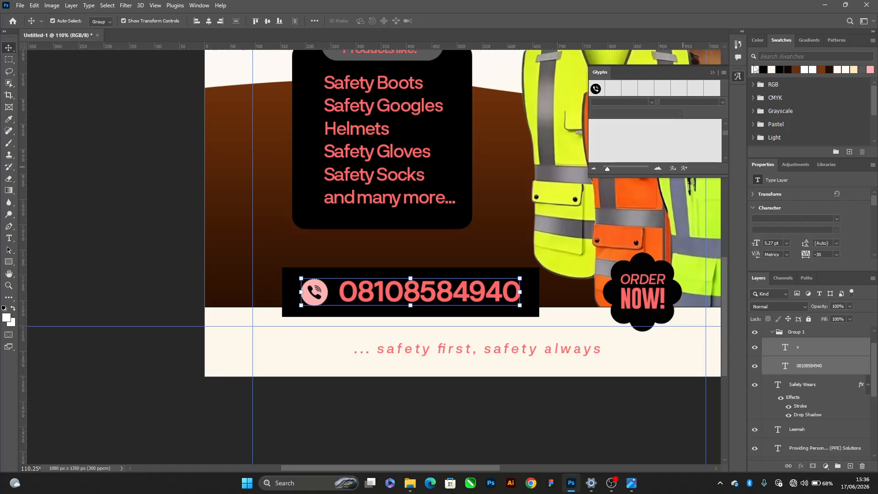
click(756, 71)
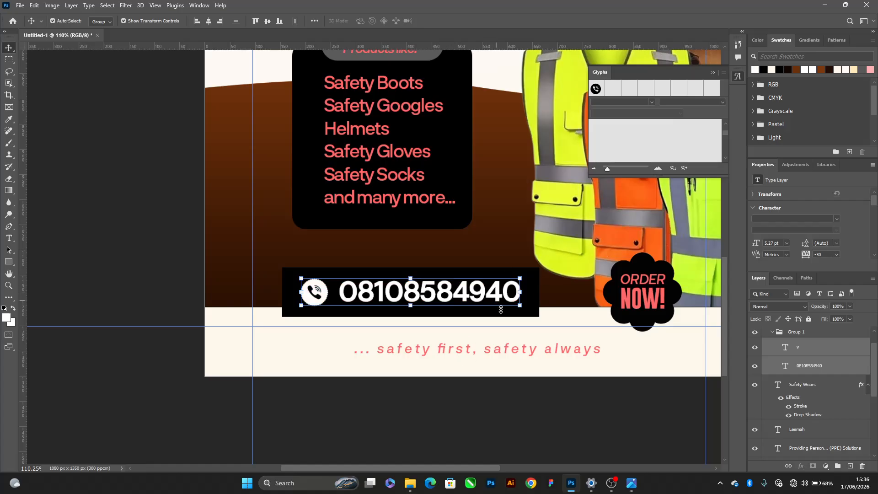
Change the rectangle behind the phone number to white and recolour the phone icon and number text in Group 1 brown
click(534, 309)
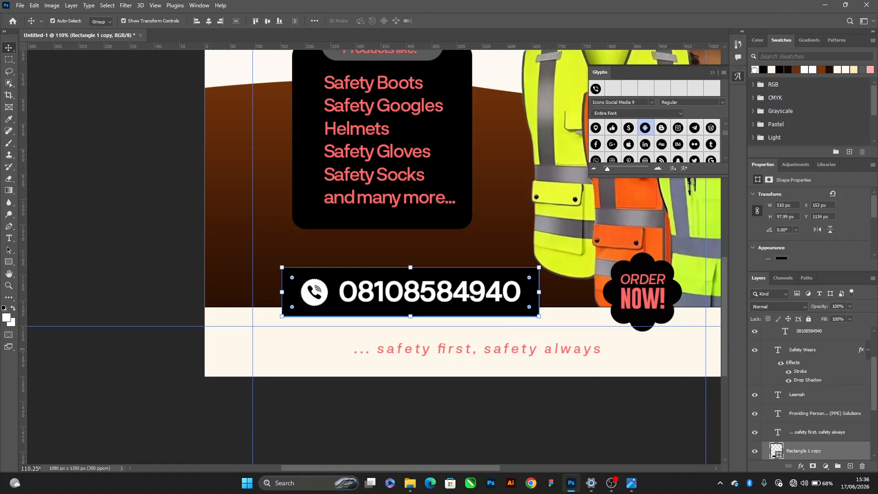
click(754, 70)
click(454, 291)
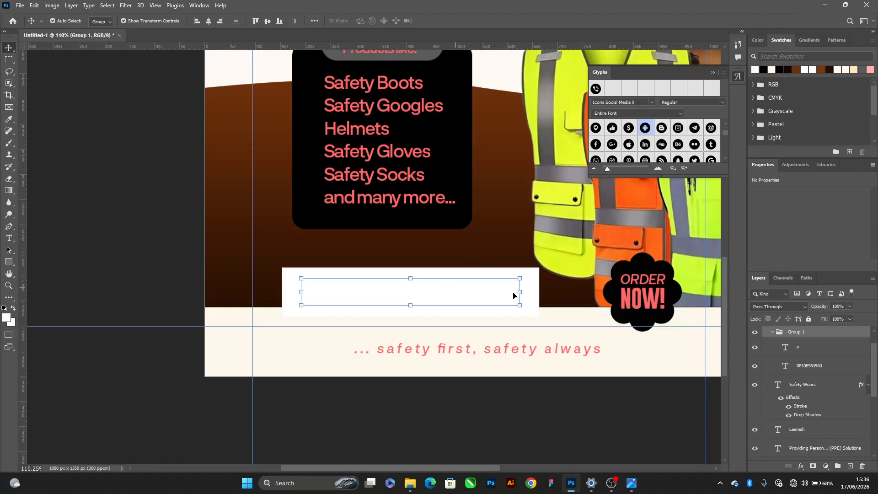
click(809, 347)
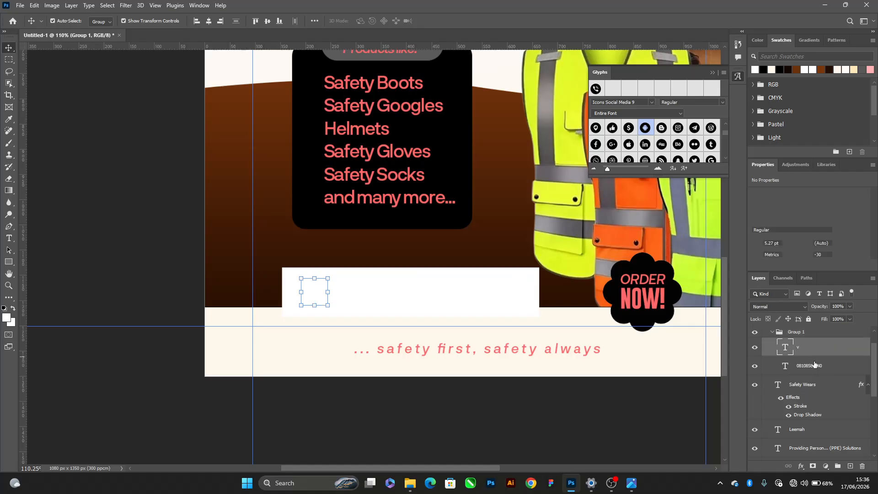
shift+click(809, 366)
click(800, 69)
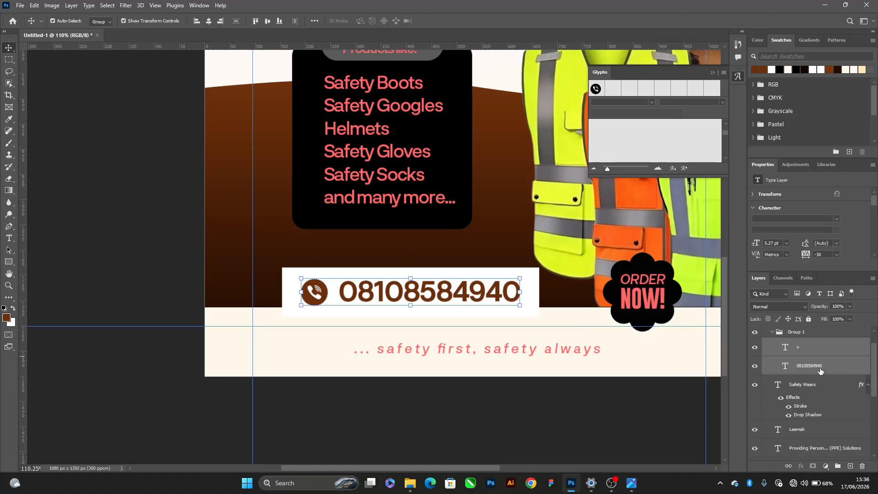
Recolour the phone number text and the "... safety first, safety always" tagline black, keeping the phone icon brown
click(820, 370)
click(780, 70)
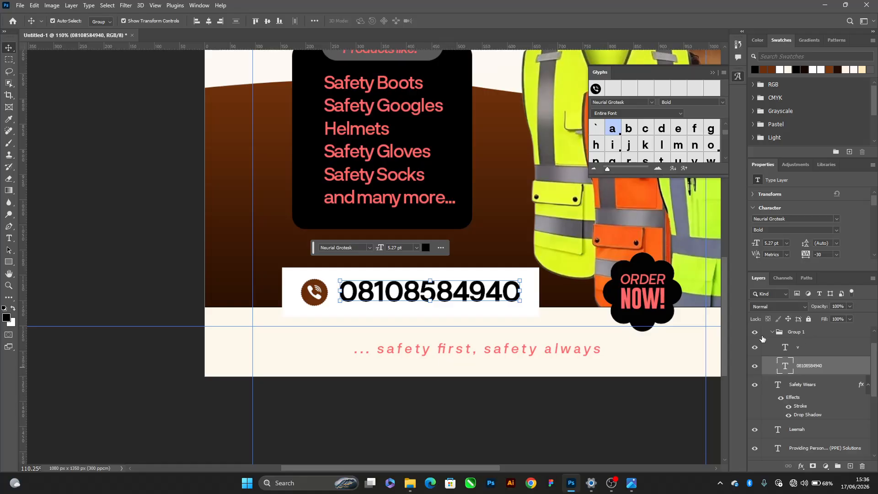
click(413, 415)
click(429, 355)
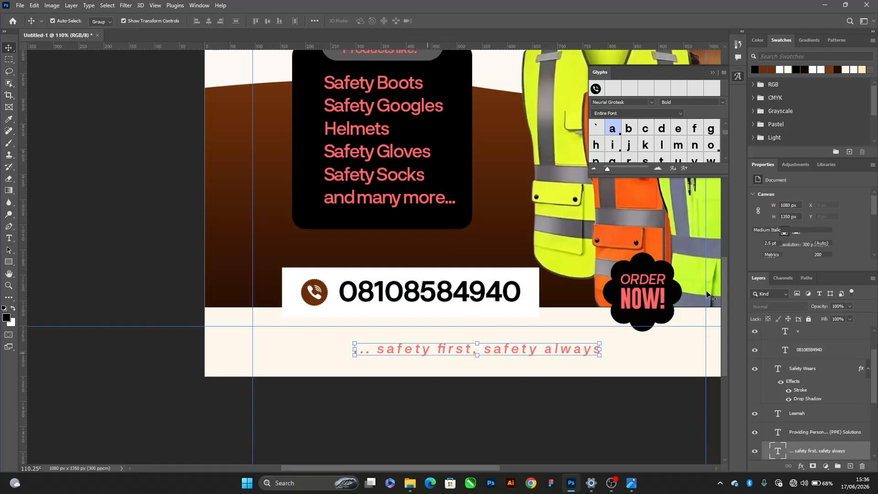
click(800, 69)
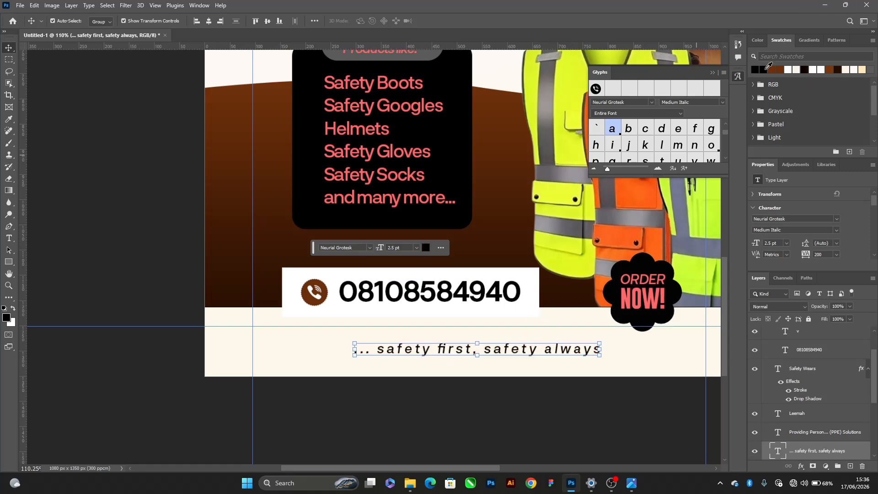
scroll(319, 181, down, 4)
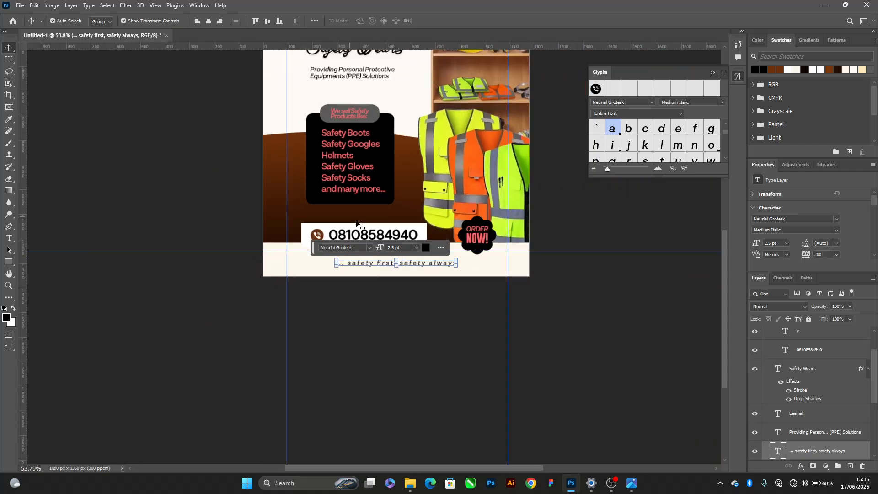
drag(366, 177, 352, 251)
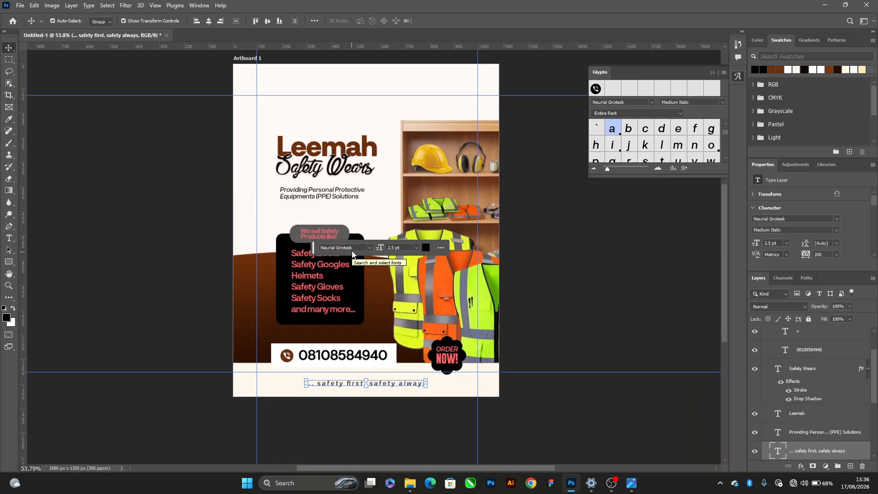
click(535, 324)
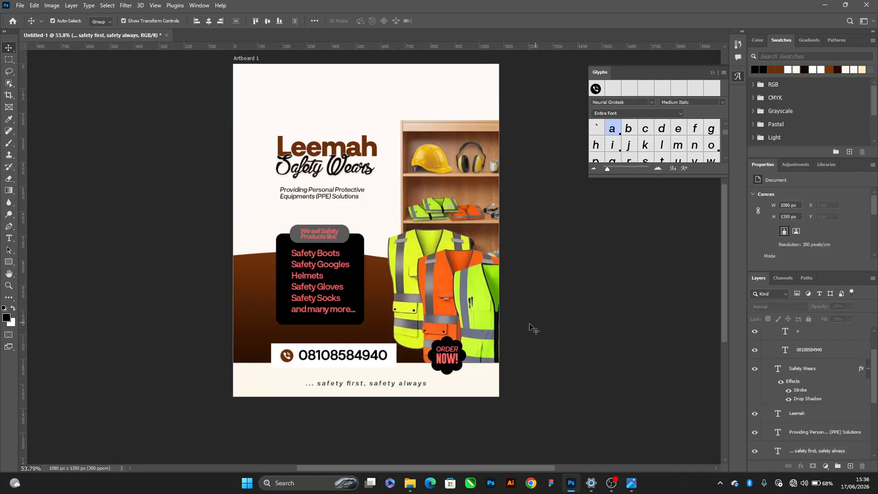
Switch the Move tool's auto-select target from Group to Layer and clear the selection
click(288, 307)
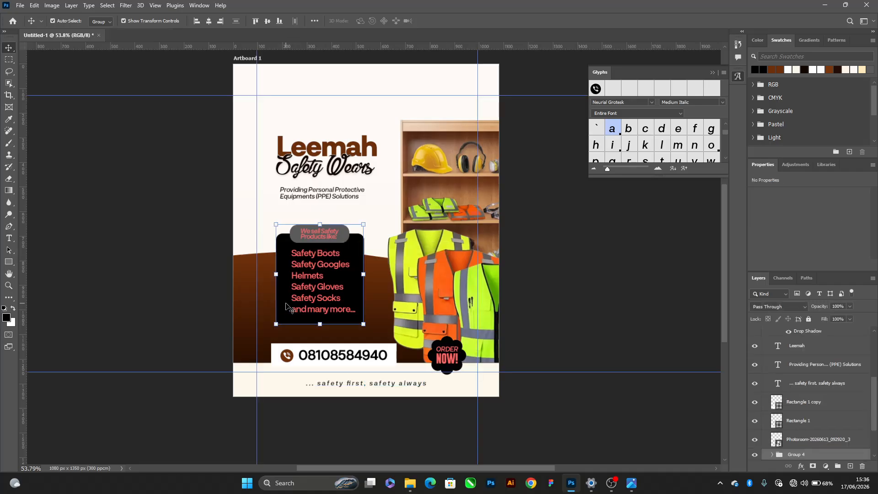
click(97, 22)
click(97, 31)
click(112, 170)
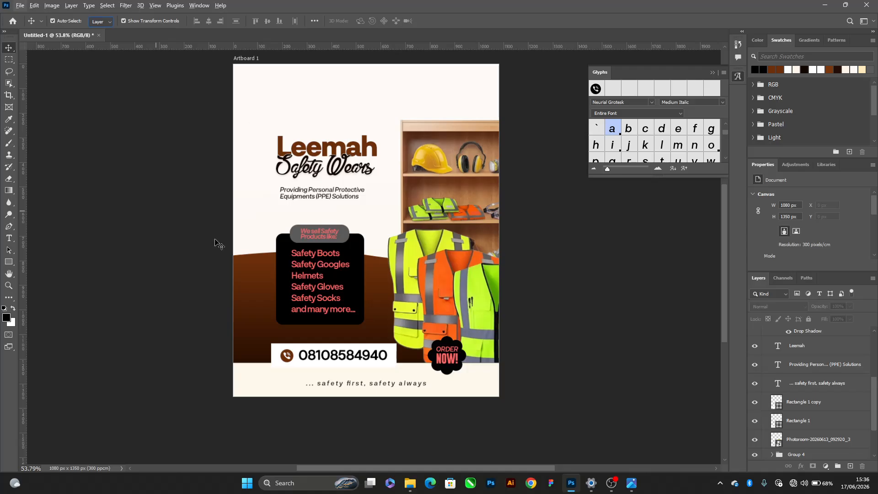
Give the black rounded rectangle behind the safety product list a dashed stroke
click(8, 285)
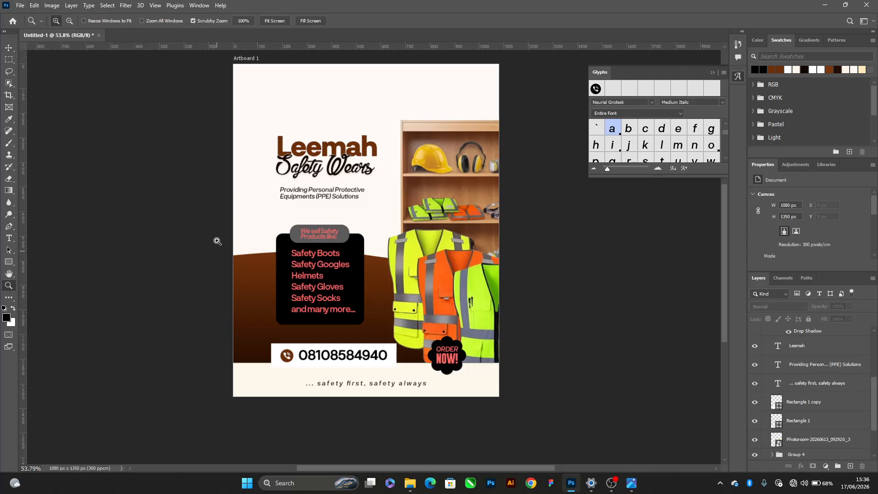
drag(275, 235, 266, 179)
alt+click(287, 189)
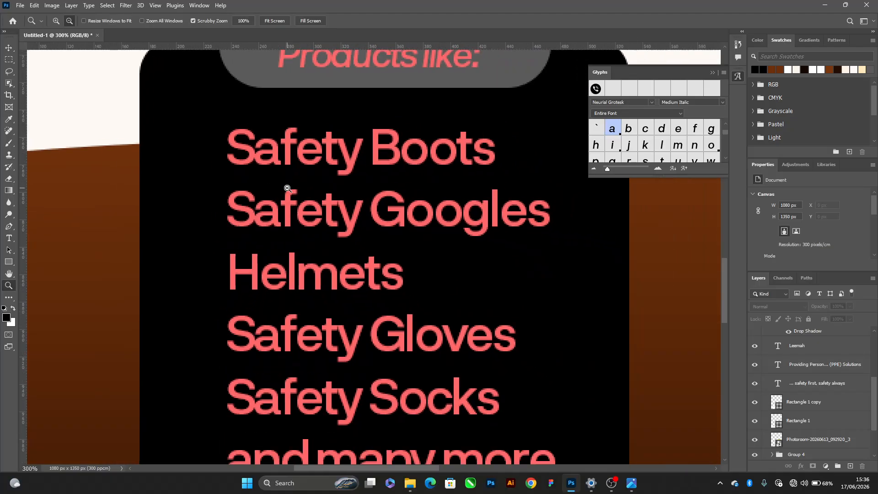
alt+click(287, 188)
alt+click(287, 188)
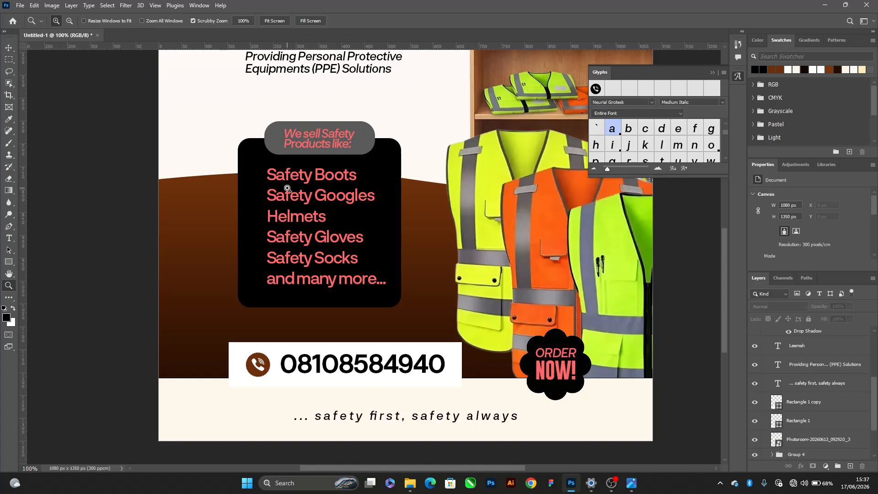
key(v)
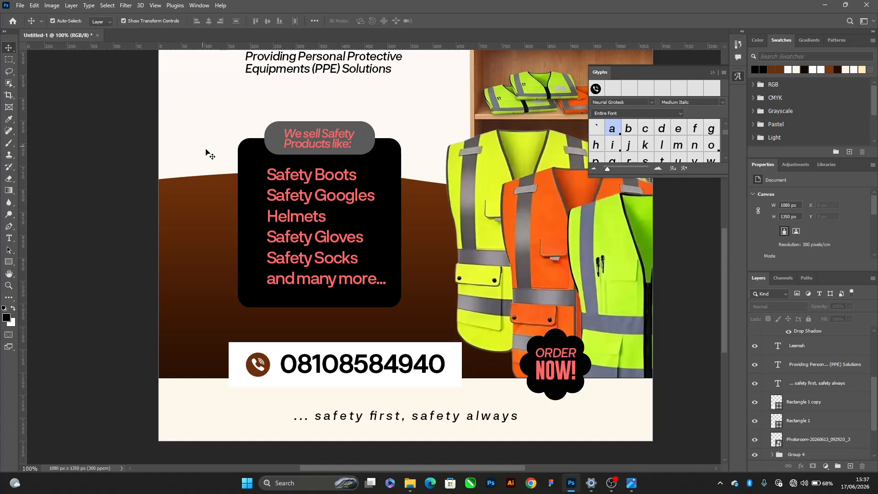
click(241, 165)
scroll(795, 229, down, 2)
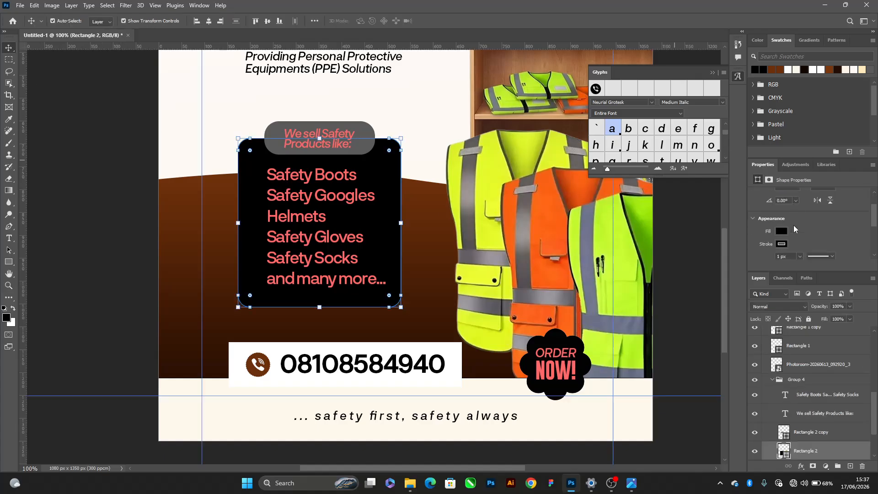
click(818, 255)
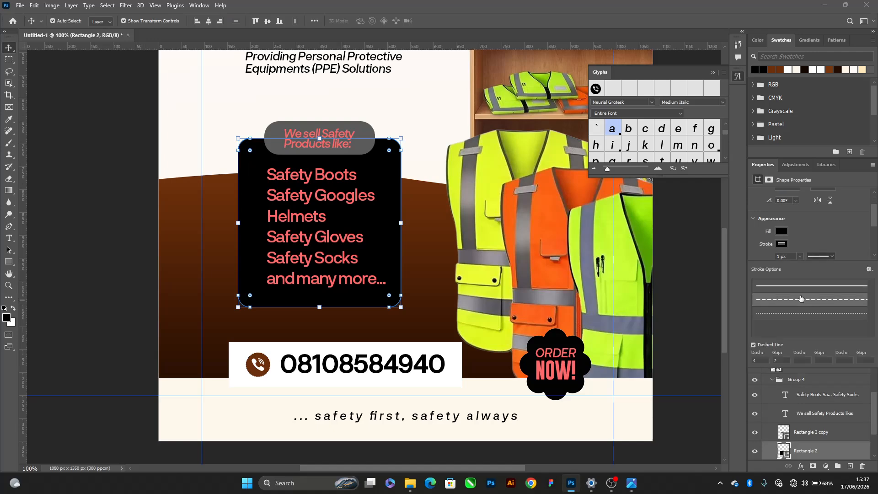
click(814, 238)
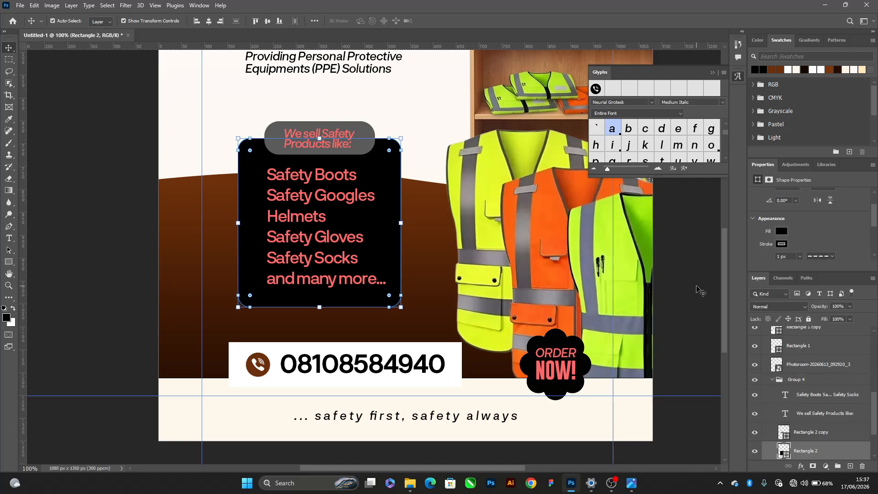
Set the product-list rectangle's dashed stroke to a light peach-cream colour and its width to 3 px
scroll(785, 241, down, 1)
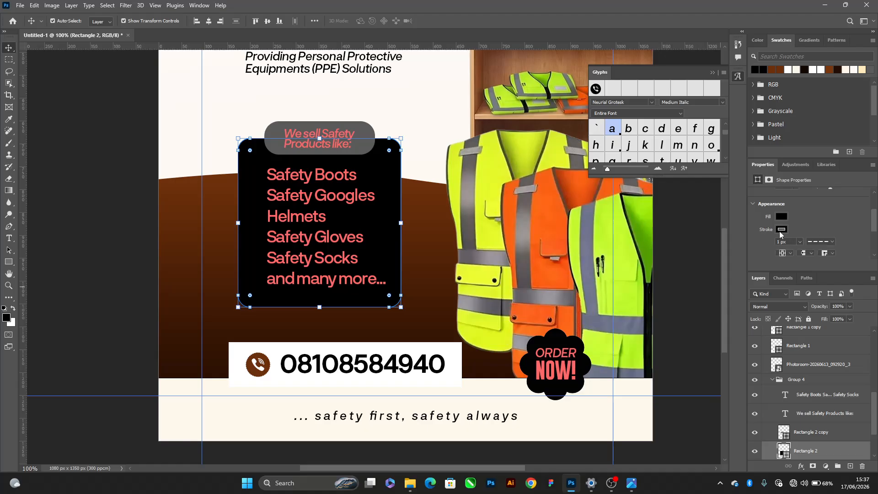
click(780, 229)
click(776, 276)
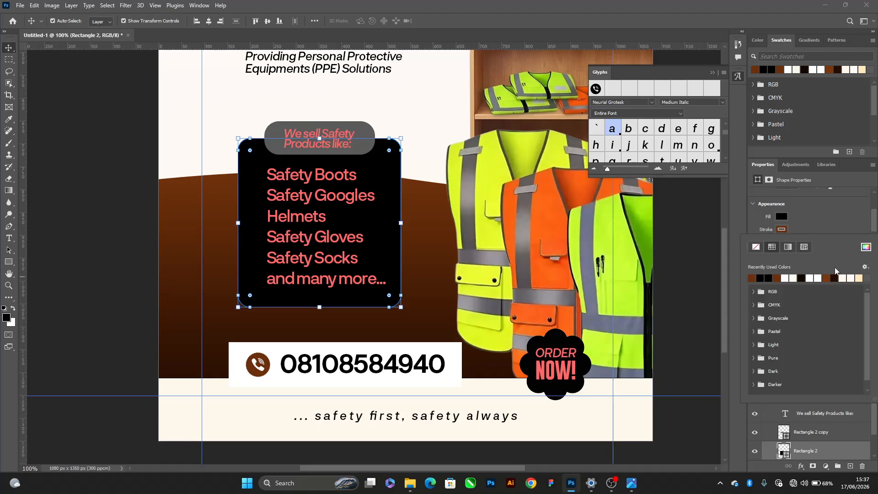
click(865, 247)
mouse_move(384, 153)
mouse_down()
mouse_move(380, 108)
mouse_move(360, 94)
mouse_up()
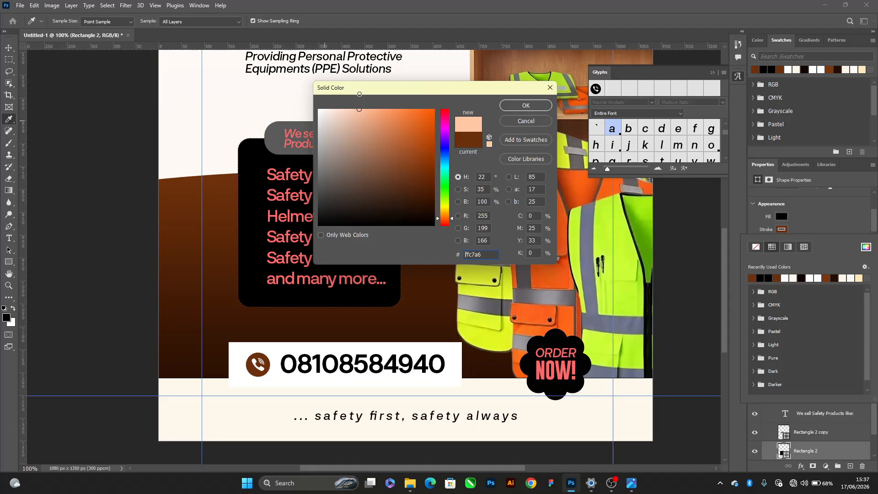
click(444, 216)
click(526, 105)
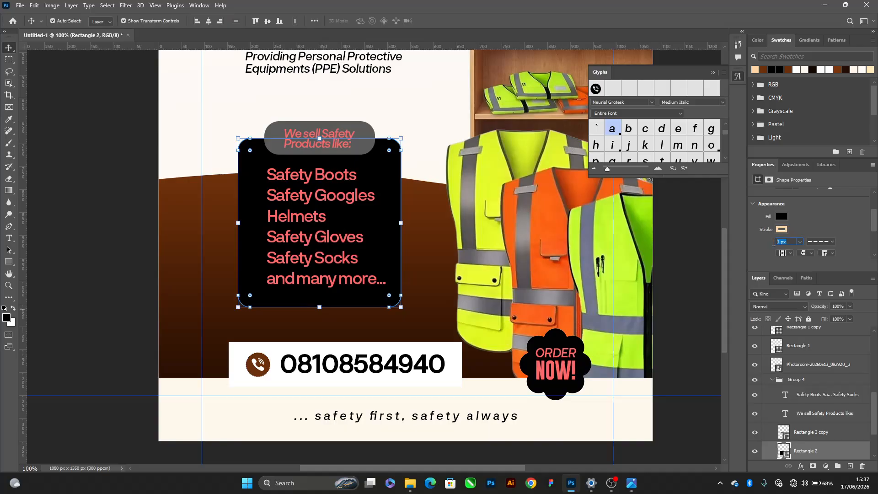
key(Return)
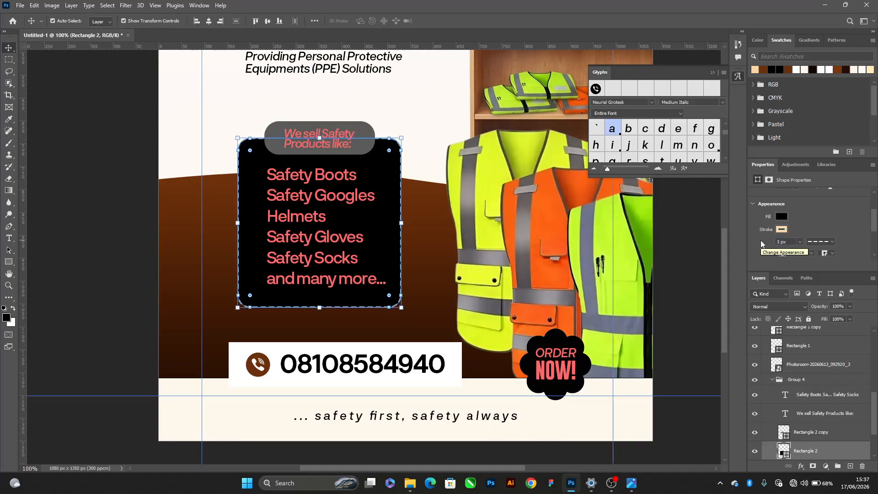
click(713, 198)
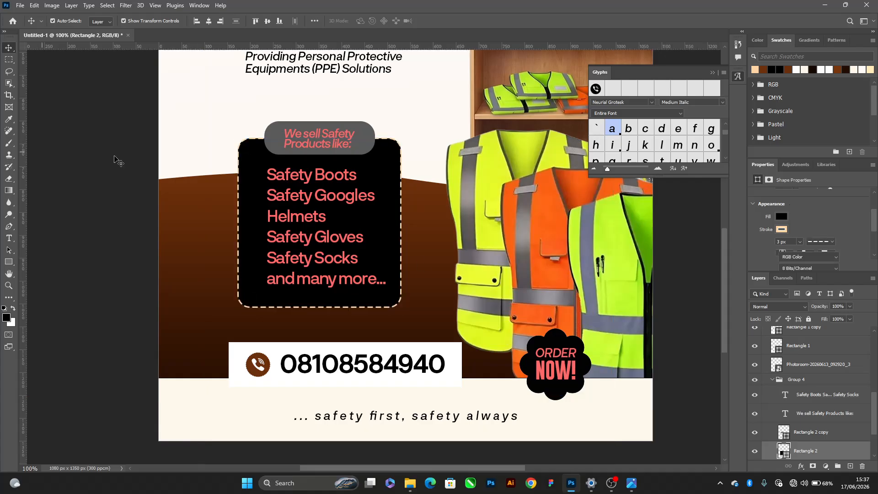
Change the product-list rectangle's fill to a near-black brown, starting from the brown 6b2f0b
click(761, 67)
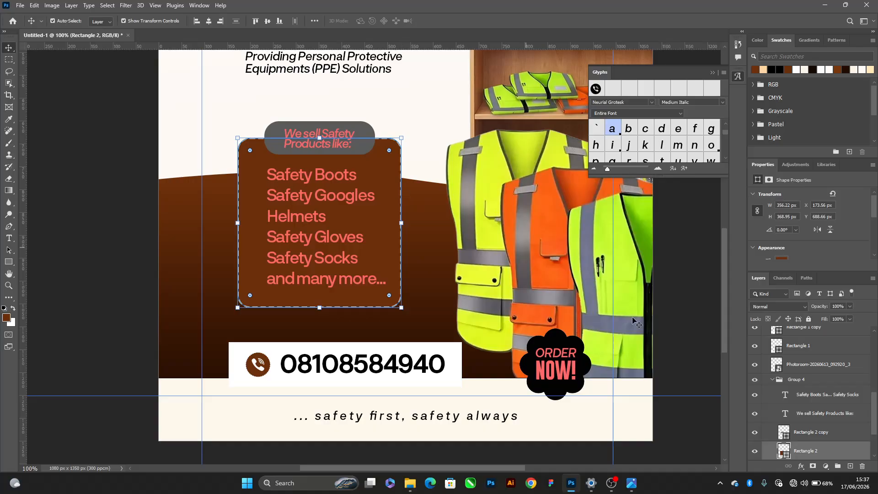
double_click(784, 450)
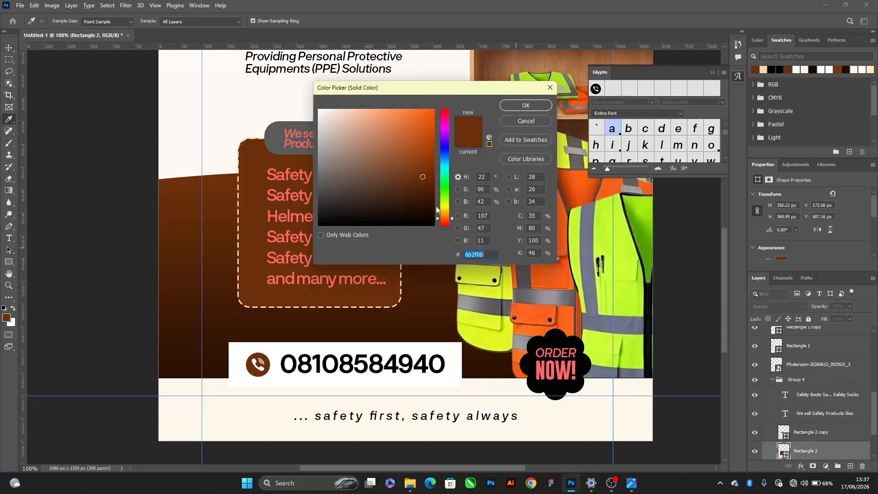
click(426, 207)
drag(426, 207, 427, 218)
click(531, 106)
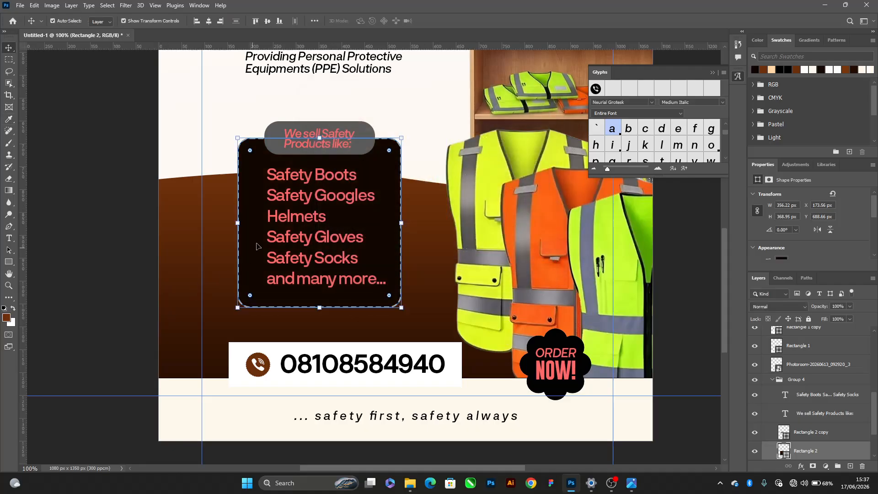
Recolour the product list text, from "Safety Boots" to "and many more...", white (ffffff)
click(280, 226)
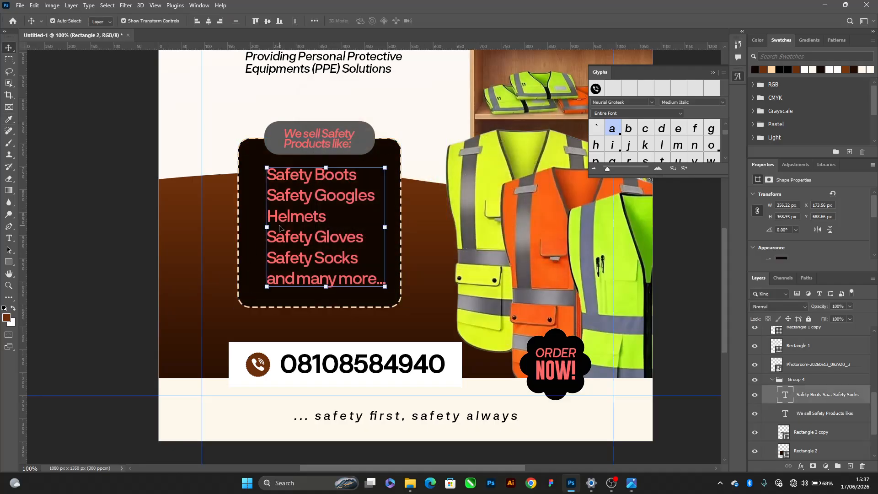
click(808, 68)
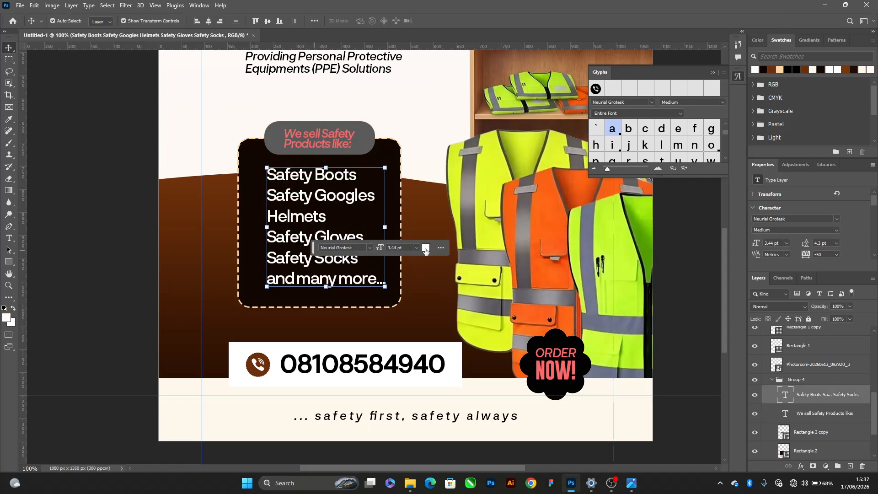
click(425, 249)
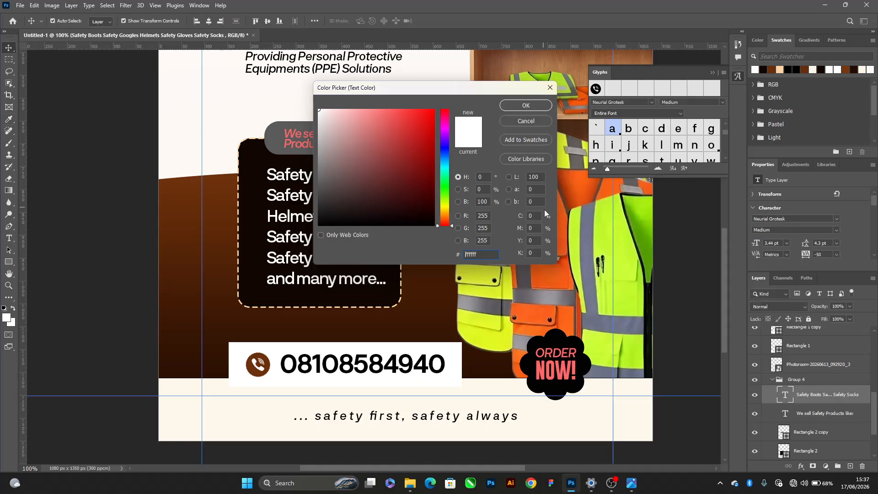
key(Return)
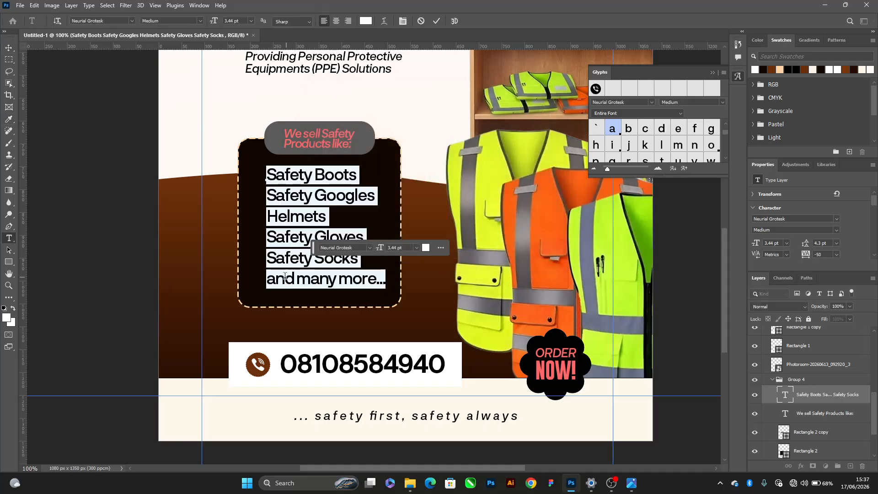
Style only the "and many more..." line of the product list in Medium Italic with a light peach colour
drag(266, 279, 400, 279)
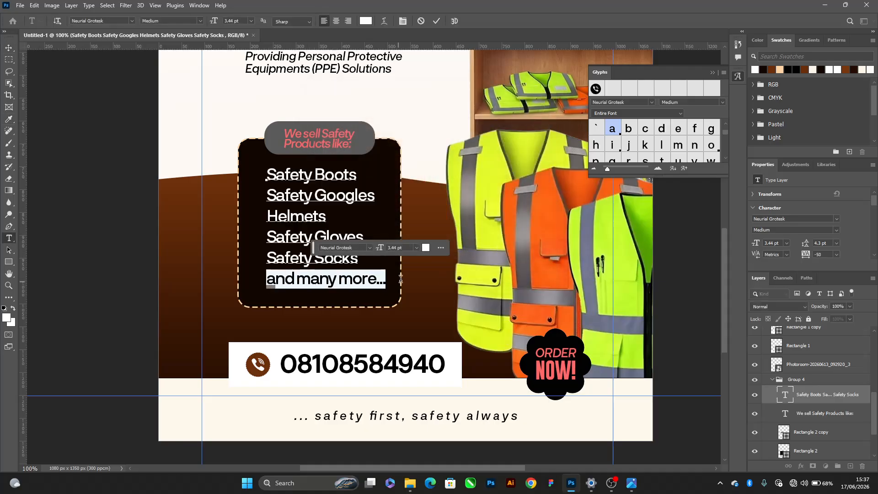
click(836, 230)
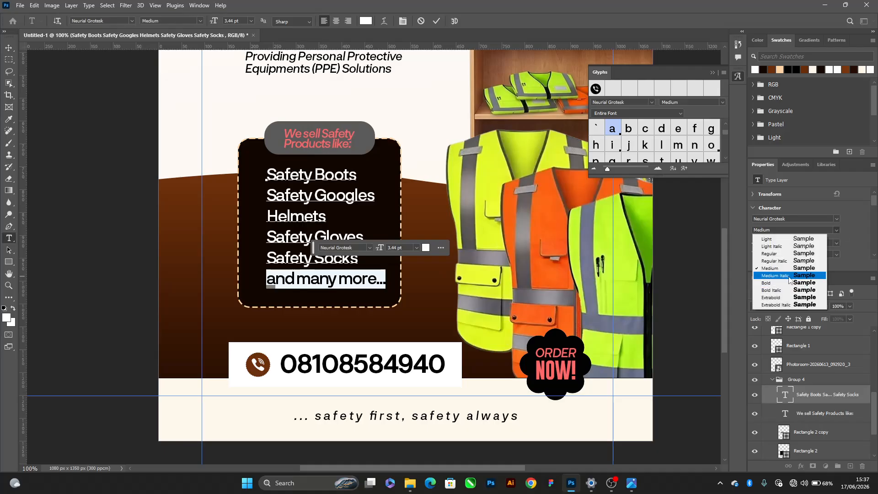
click(778, 284)
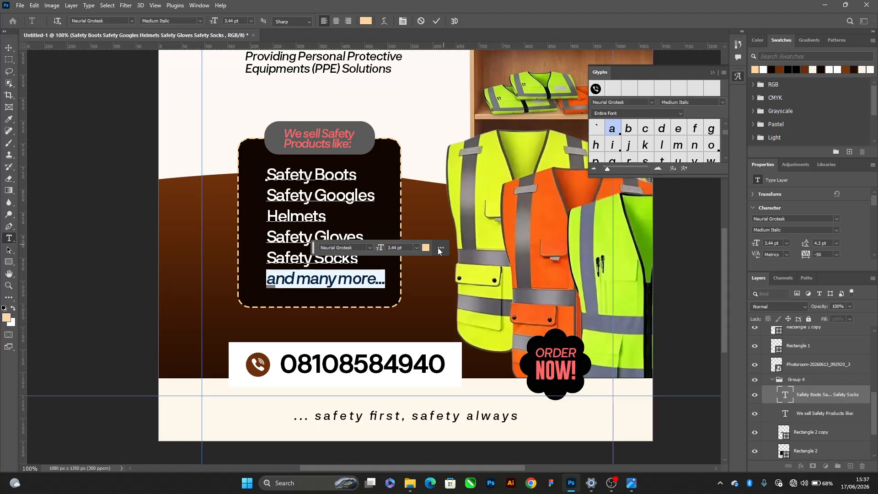
Recolour the "and many more..." line of the product list pale cream (fff0df) and commit the text edit
click(426, 247)
click(335, 112)
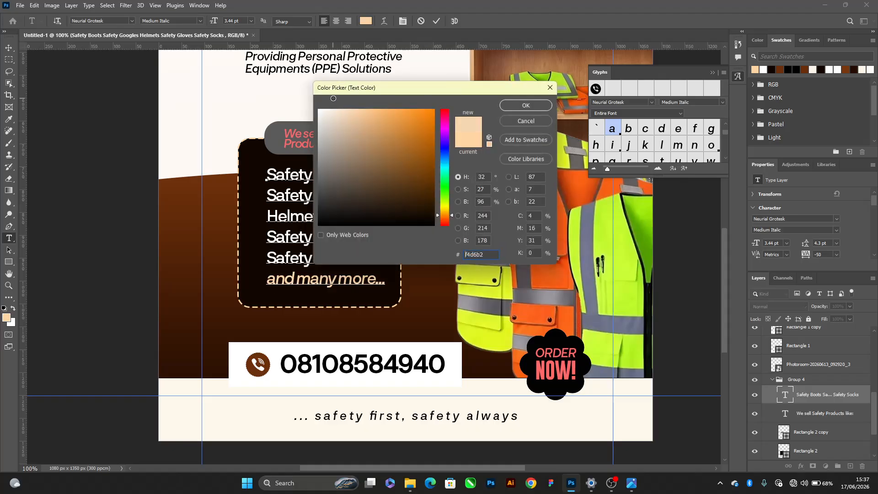
click(325, 109)
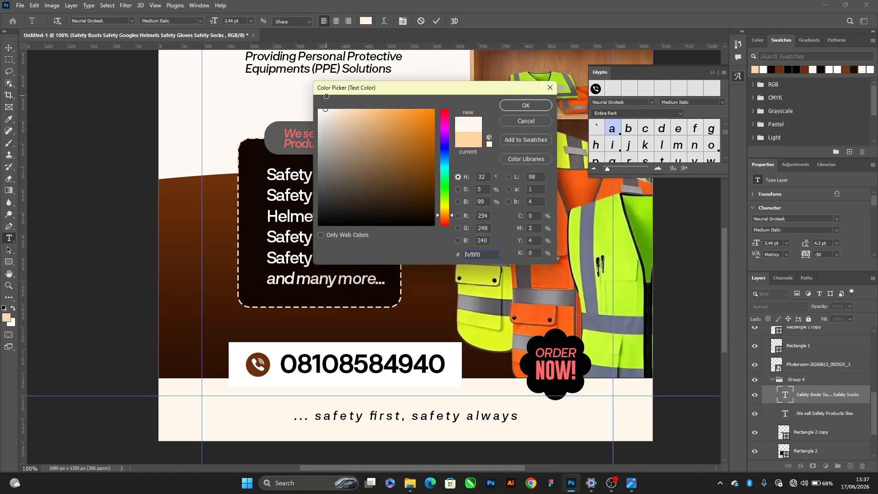
drag(329, 107, 333, 97)
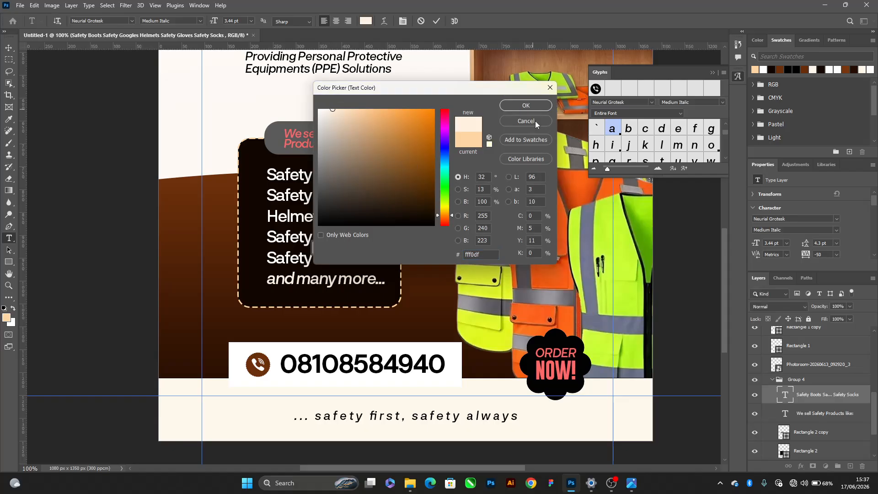
click(526, 105)
scroll(315, 146, down, 2)
key(ctrl+Return)
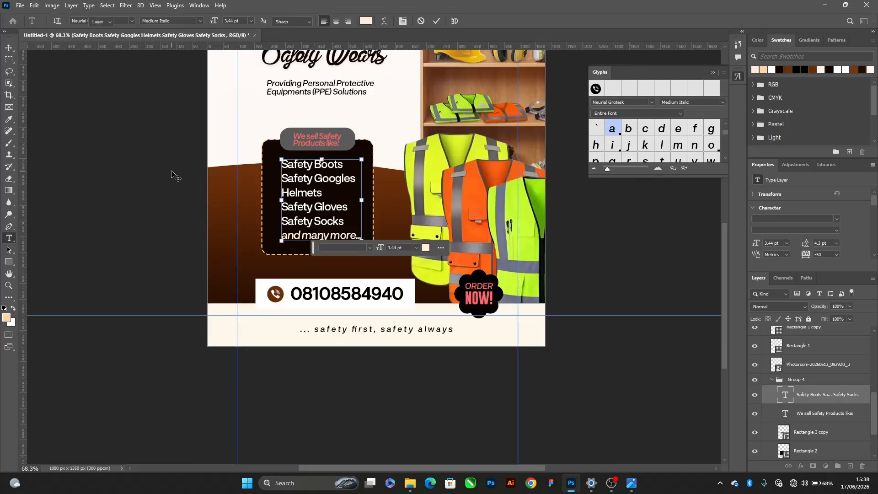
key(ctrl+h)
key(v)
click(171, 171)
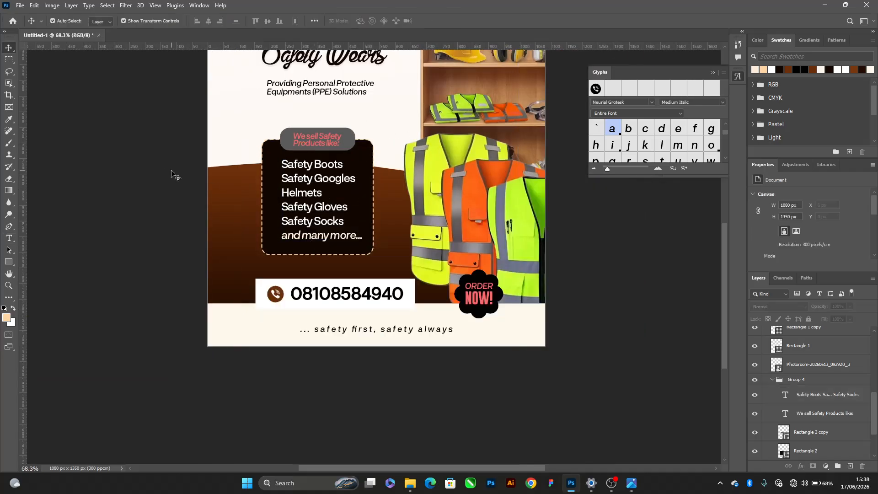
Fill the rounded label behind "We sell Safety Products like:" with light peach (ffddb6)
click(344, 137)
key(ctrl+h)
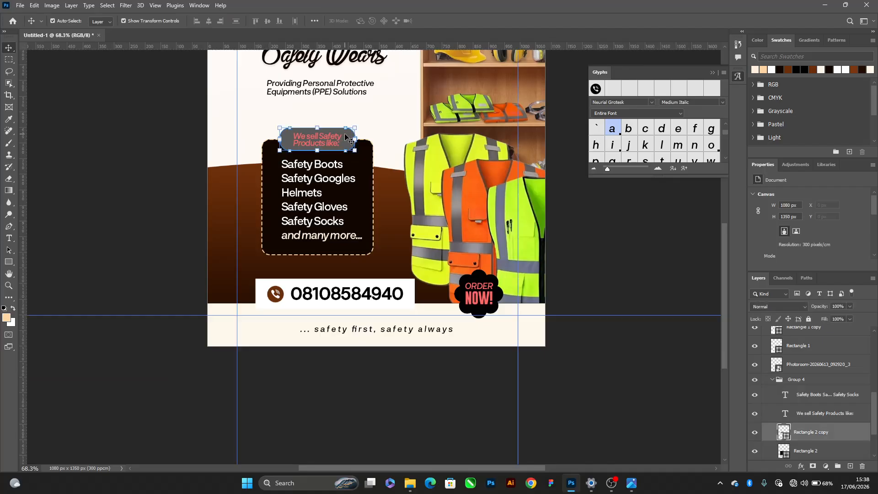
click(768, 71)
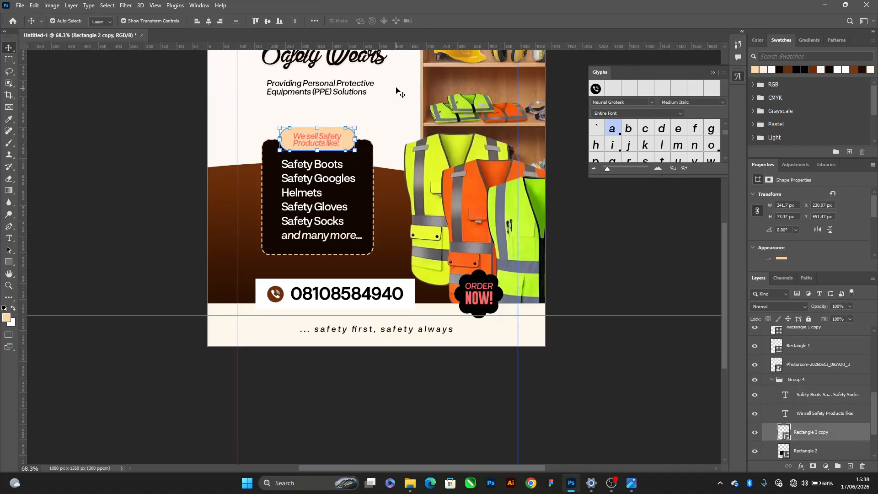
scroll(334, 145, up, 2)
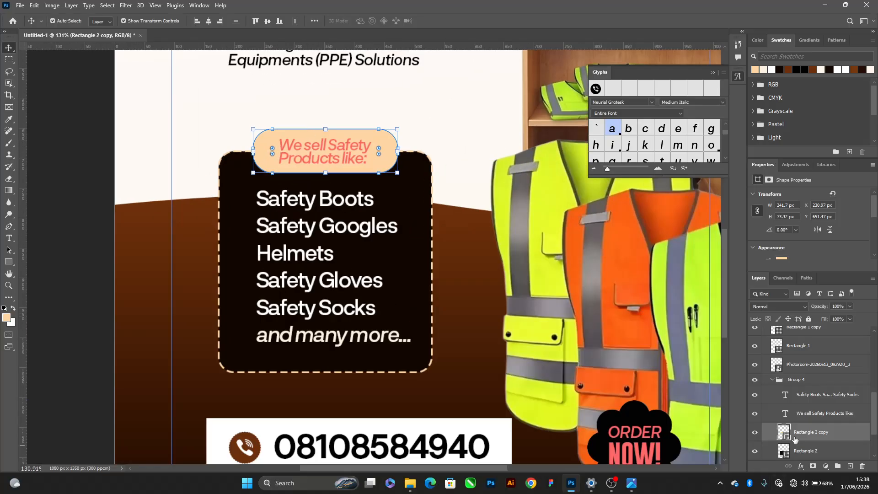
double_click(784, 431)
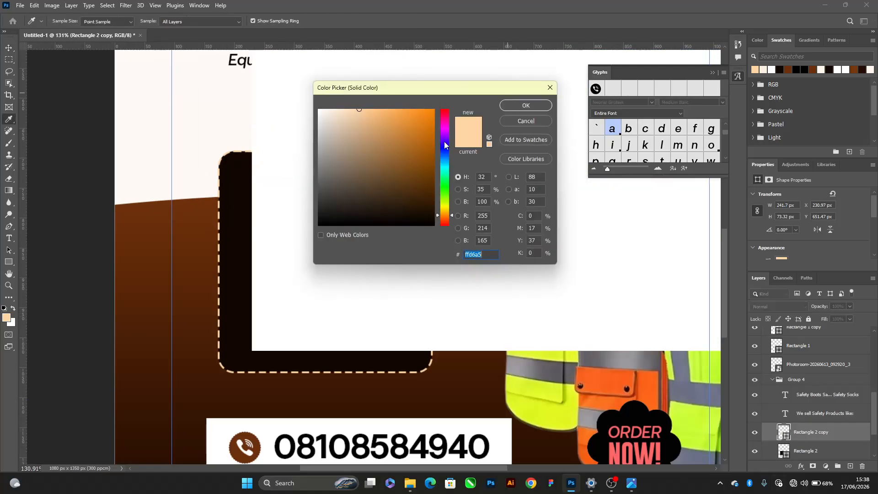
drag(357, 112, 351, 101)
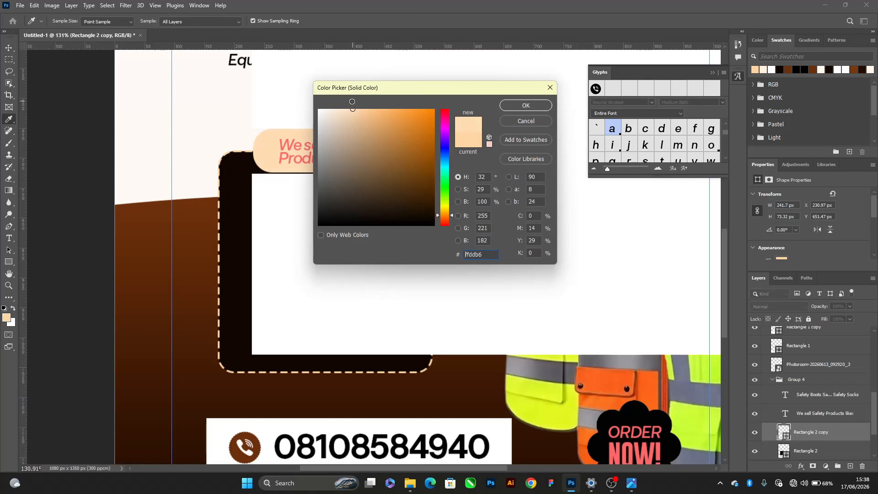
click(518, 106)
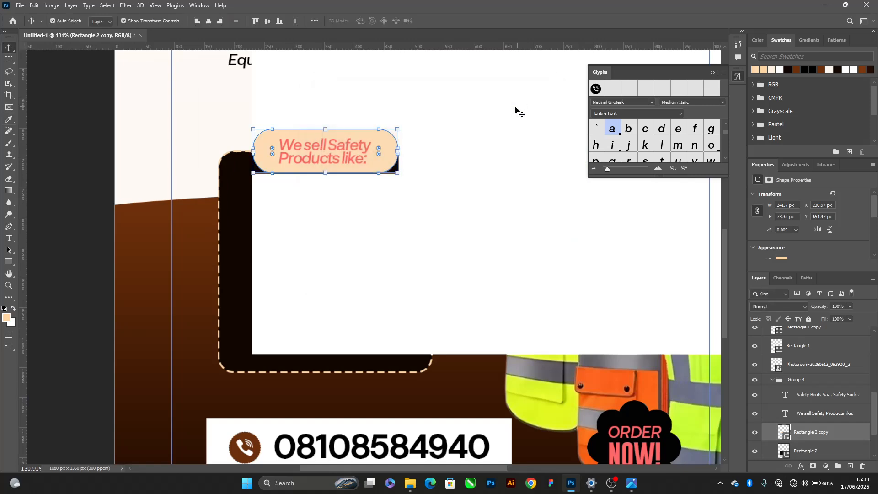
Recolour the "We sell Safety Products like:" text near-black and set its rounded label's fill to pale cream (ffe9c6)
click(309, 144)
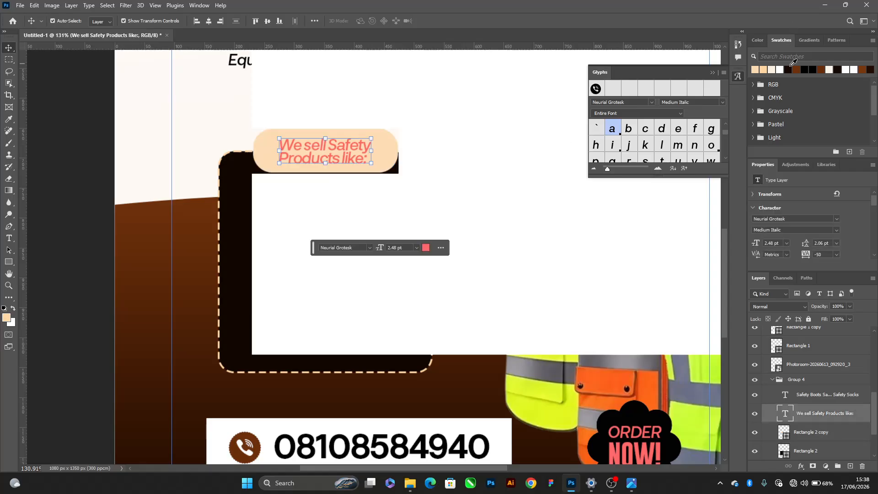
click(273, 148)
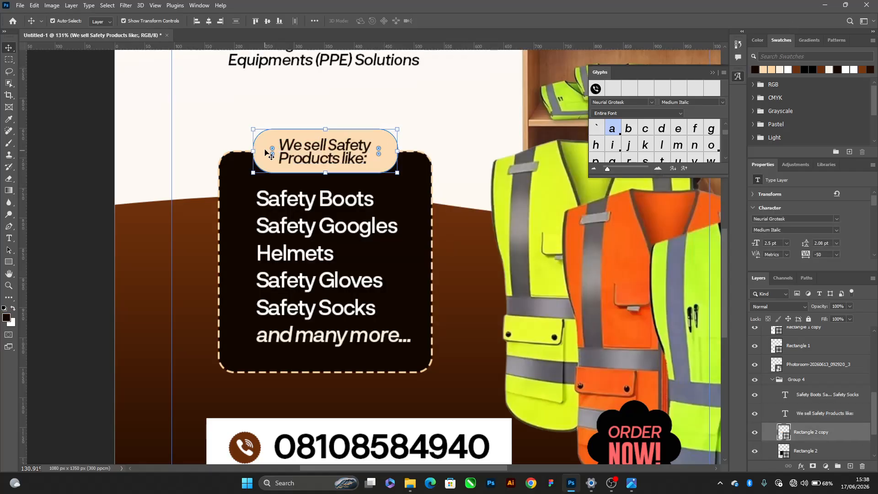
double_click(781, 431)
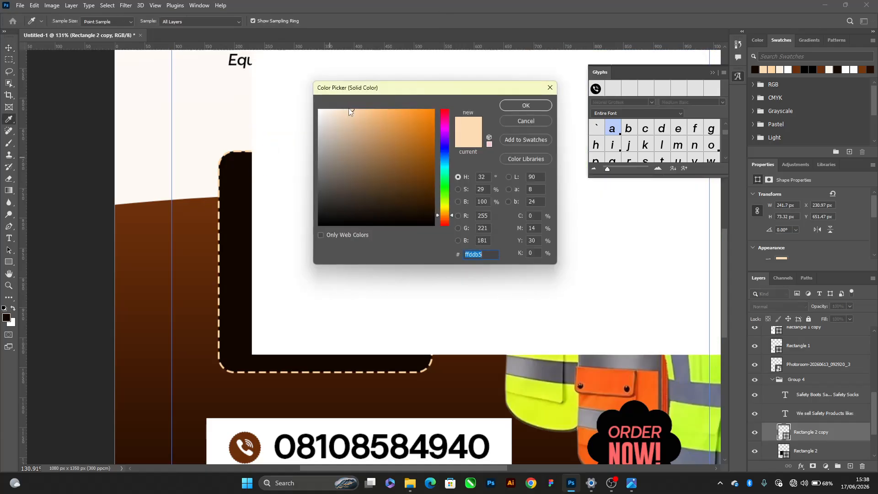
click(344, 109)
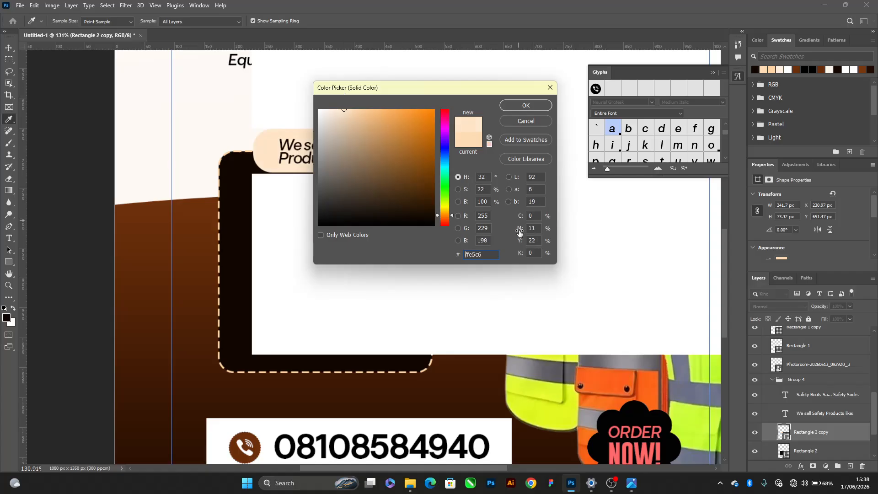
drag(443, 220, 448, 214)
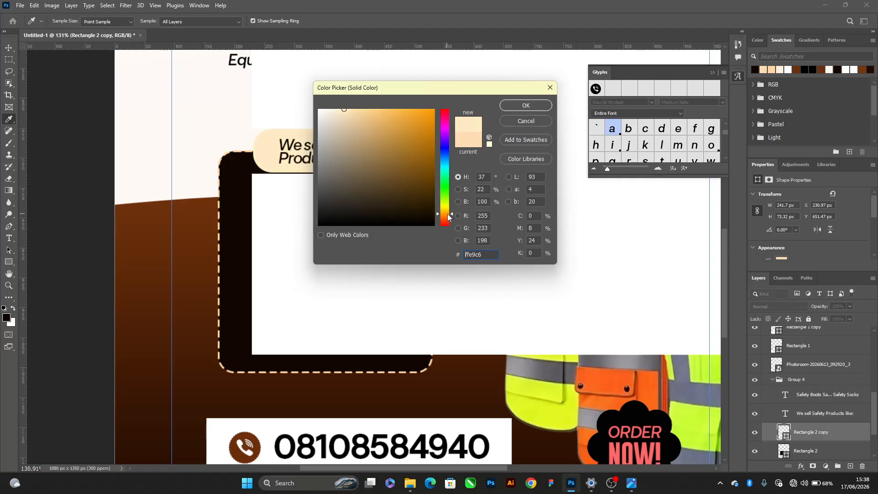
click(526, 105)
Increase all four corner radii of the "We sell Safety Products like:" label to 36.66 px and deselect it
scroll(796, 234, down, 4)
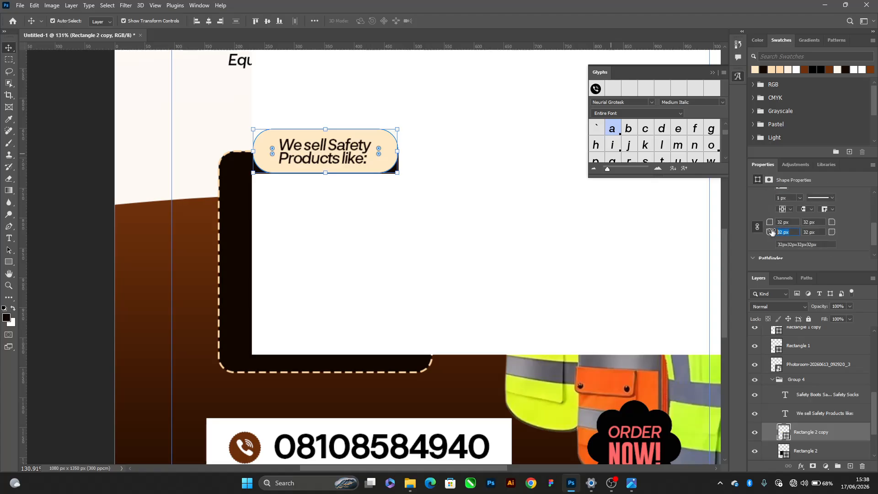
drag(772, 232, 774, 232)
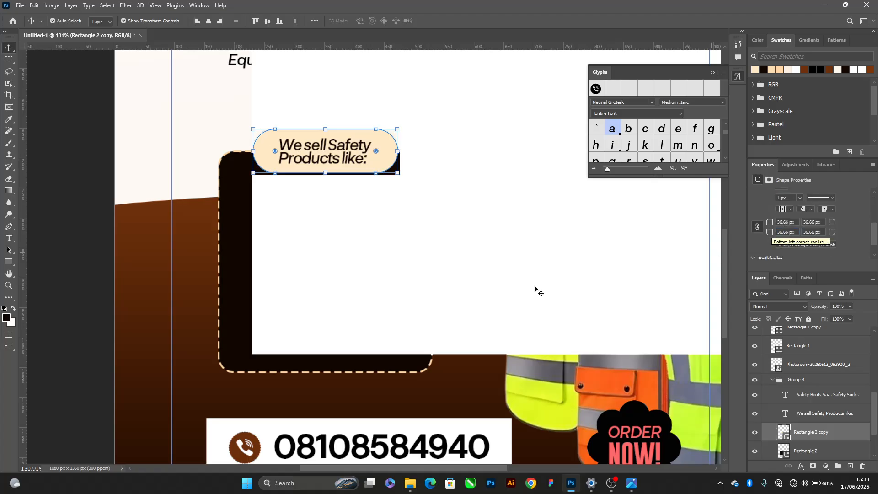
key(ctrl+;)
click(85, 96)
scroll(352, 182, down, 9)
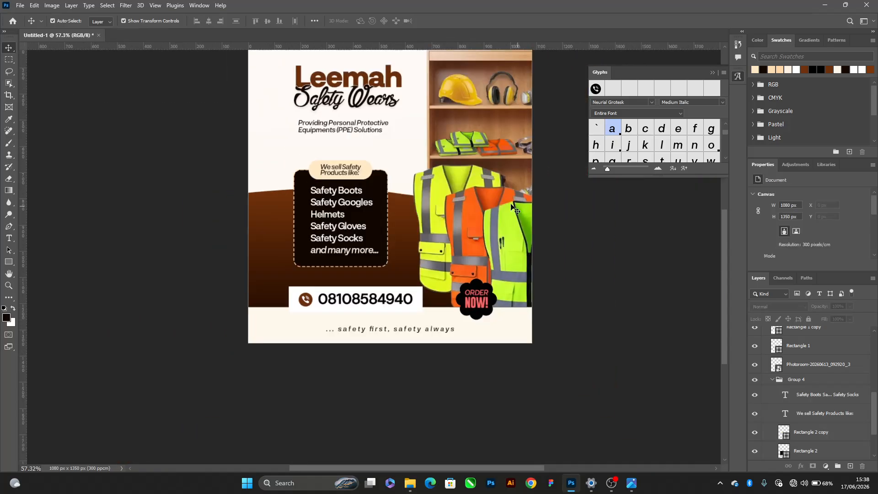
scroll(511, 203, up, 3)
scroll(434, 230, down, 5)
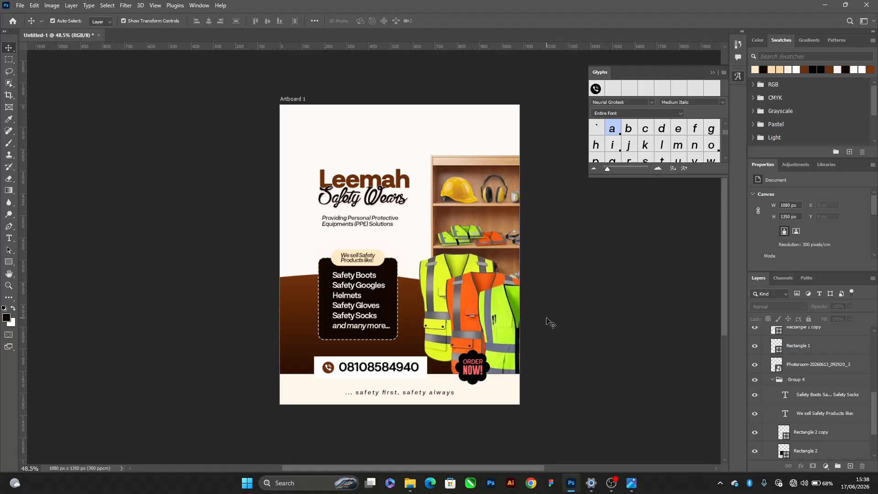
Add a linear Gradient Overlay to the flower-shaped "ORDER NOW!" badge and open its gradient's starting colour stop for editing
scroll(549, 319, up, 4)
scroll(455, 399, up, 5)
click(459, 382)
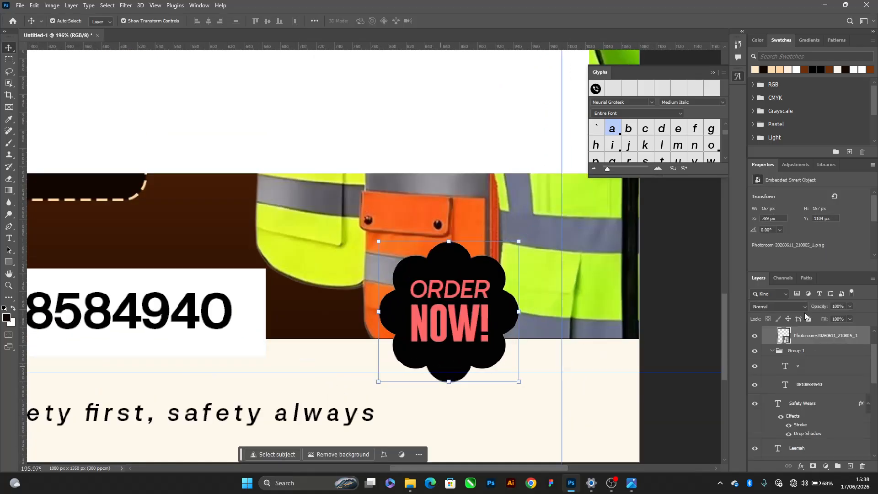
click(801, 465)
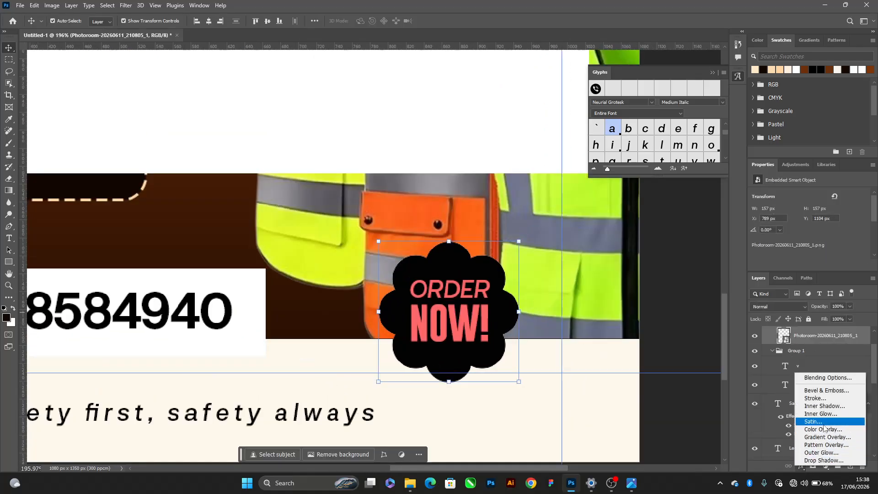
click(821, 437)
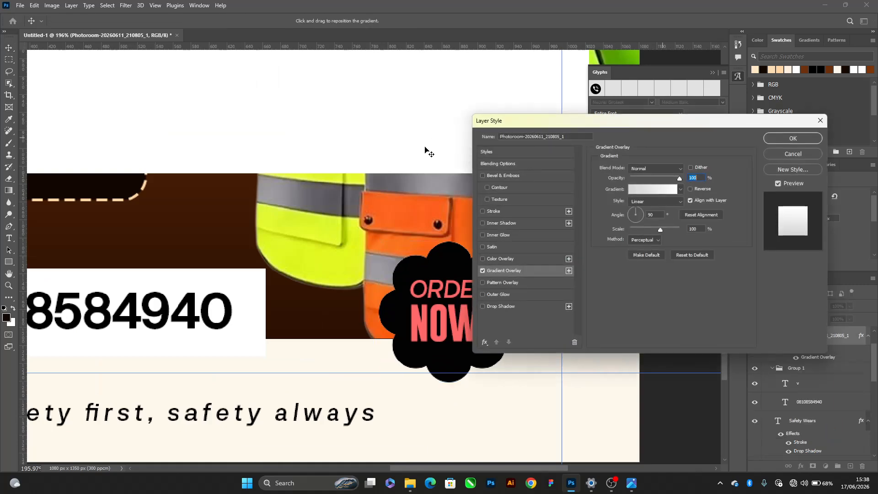
click(649, 189)
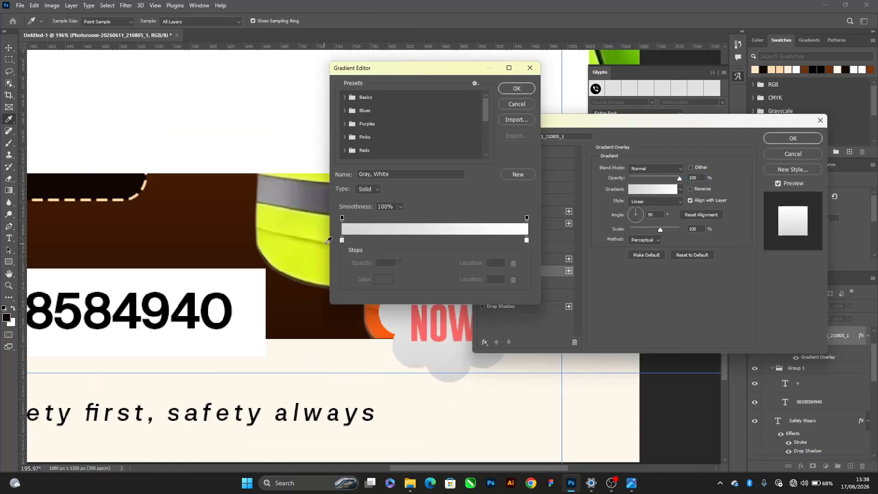
click(342, 241)
click(381, 280)
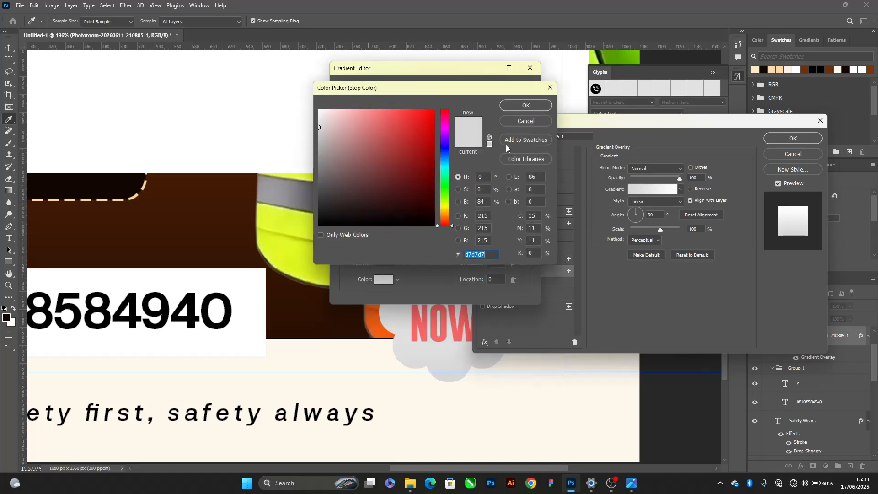
click(444, 214)
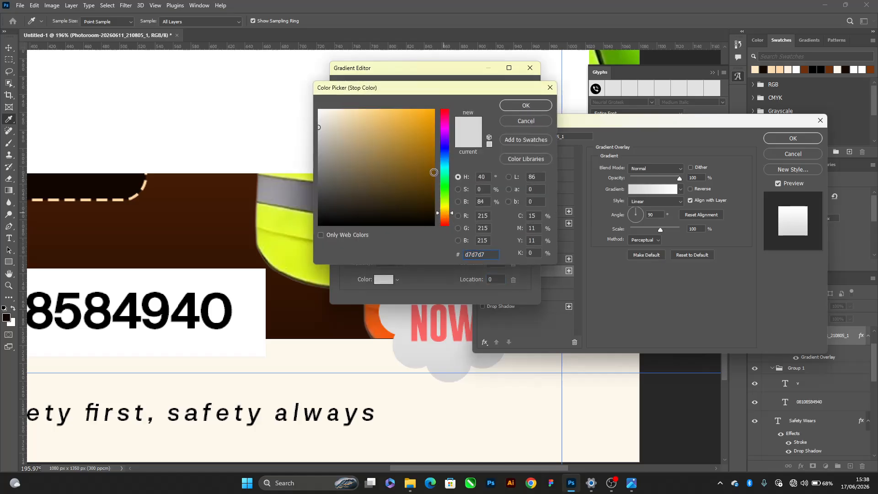
mouse_move(420, 159)
mouse_down()
mouse_move(429, 114)
mouse_move(421, 58)
mouse_up()
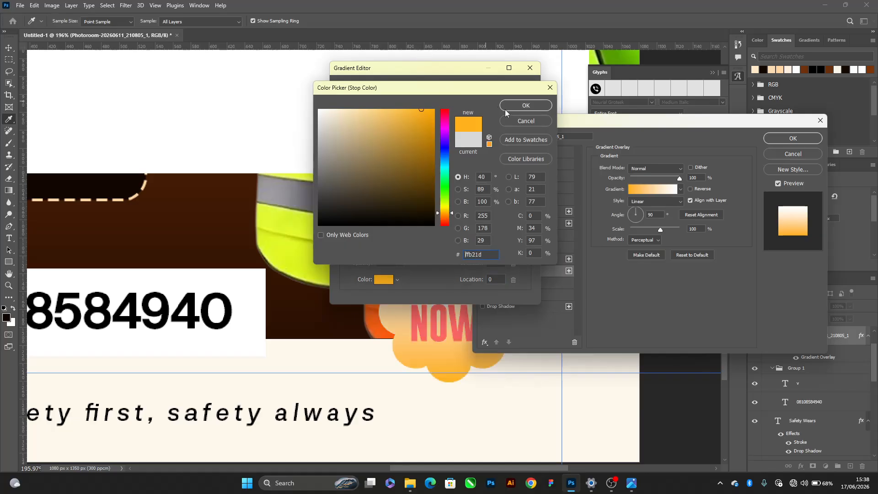
click(538, 121)
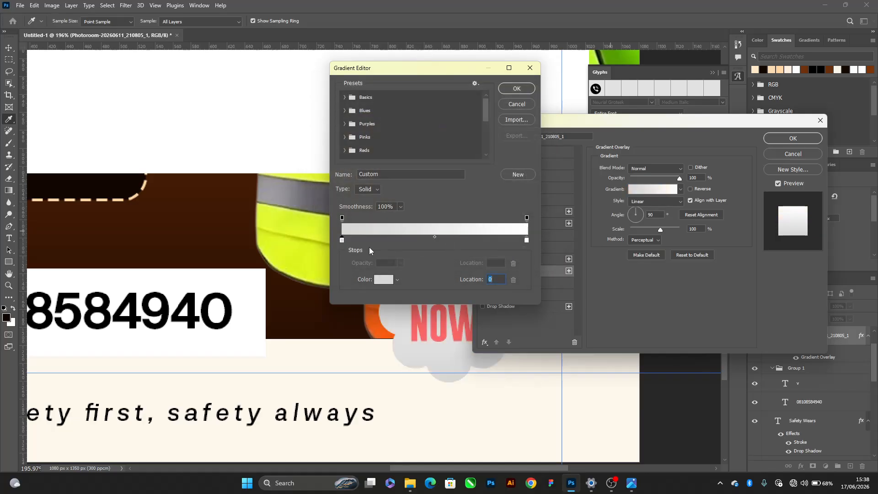
Set the starting colour stop of the badge's gradient to a saturated orange
click(380, 280)
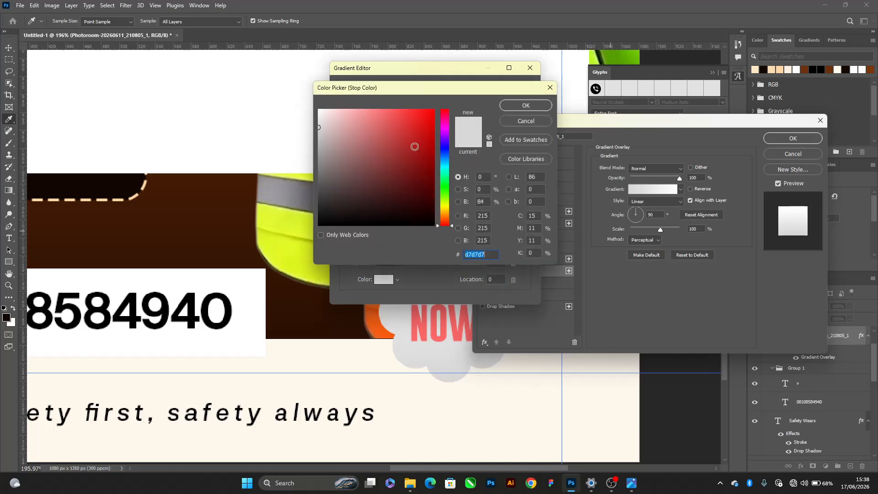
click(445, 215)
drag(417, 170, 432, 108)
click(526, 105)
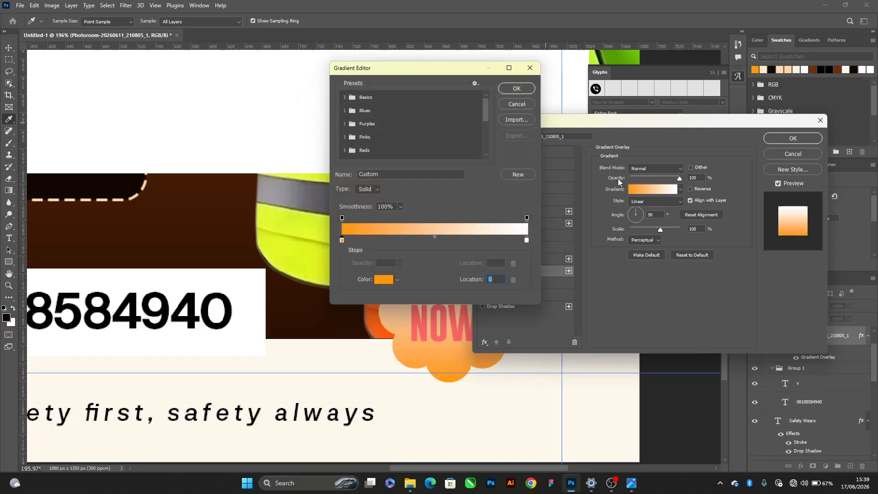
Set the end colour stop of the badge's gradient to amber yellow (ffb80c) and apply the Gradient Overlay
click(526, 240)
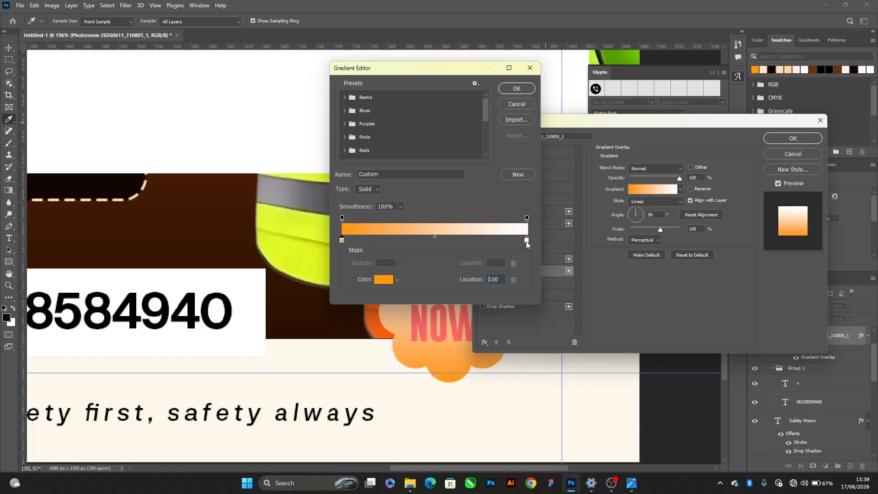
click(383, 280)
click(445, 212)
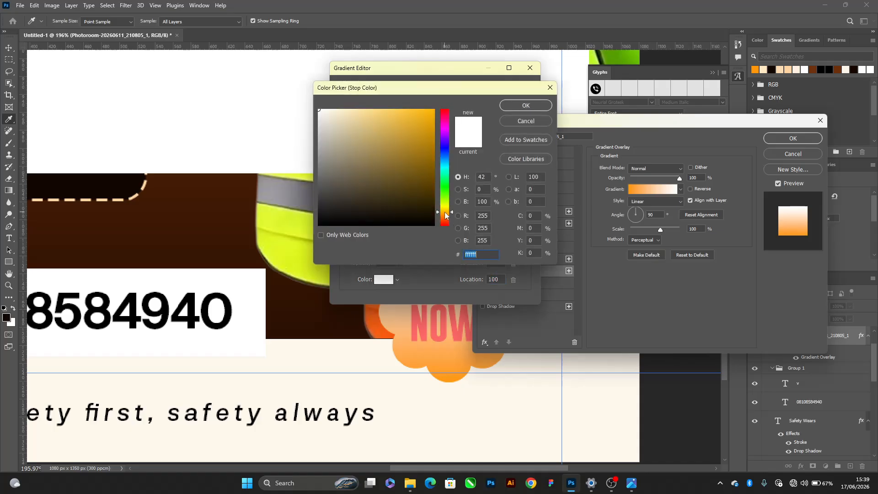
mouse_move(423, 166)
mouse_down()
mouse_move(417, 80)
mouse_move(418, 108)
mouse_move(451, 106)
mouse_up()
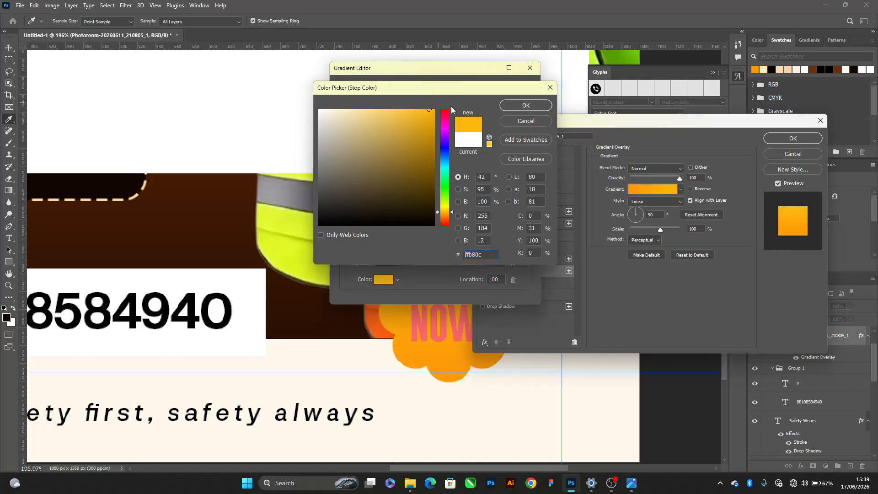
click(511, 106)
click(513, 87)
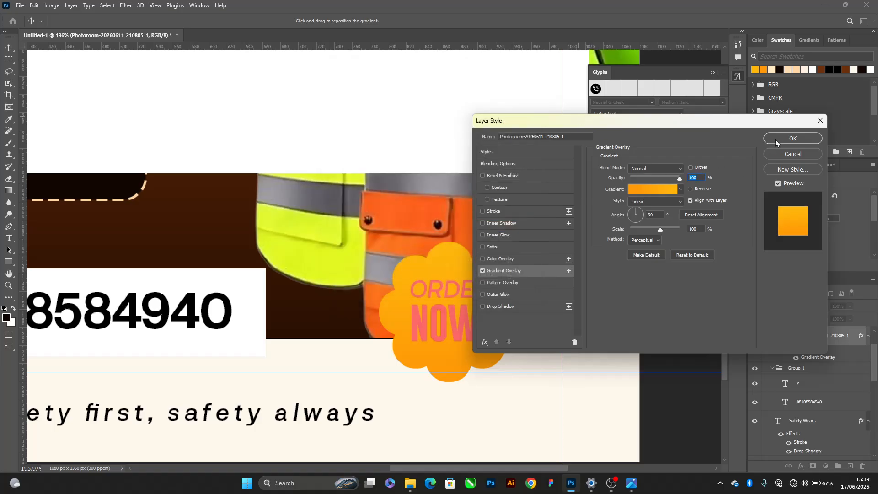
click(792, 138)
Recolour both words of the badge's "ORDER NOW!" text in light cream, and set "NOW!" to white
scroll(830, 368, up, 1)
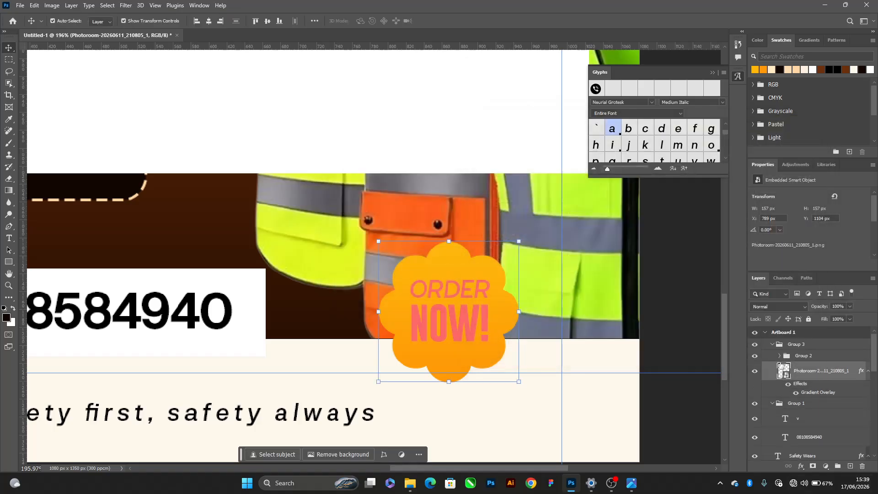
click(450, 322)
shift+click(462, 292)
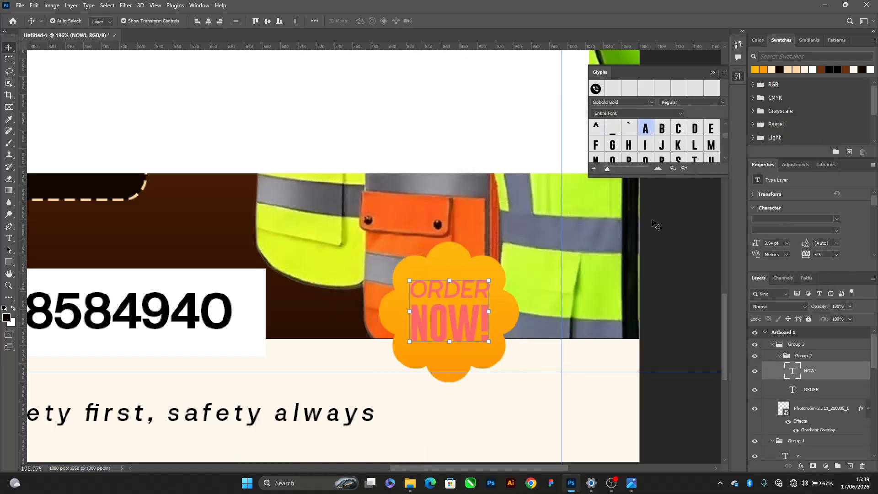
click(808, 70)
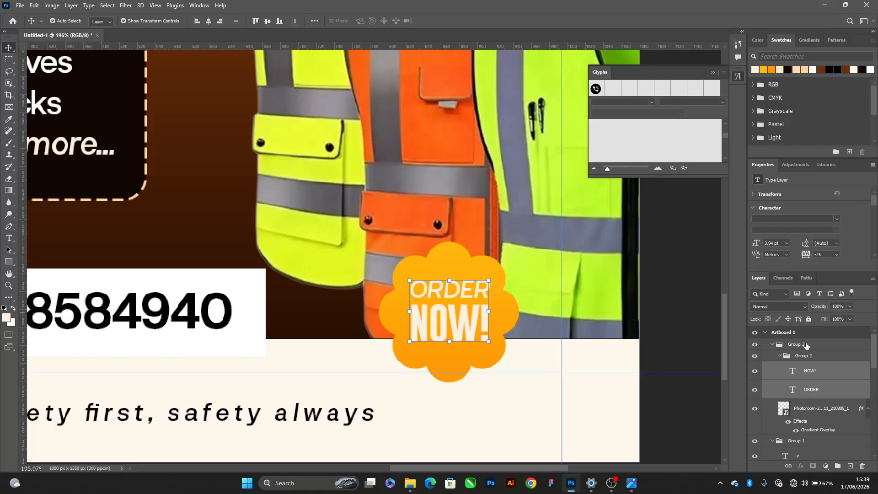
click(809, 397)
click(817, 373)
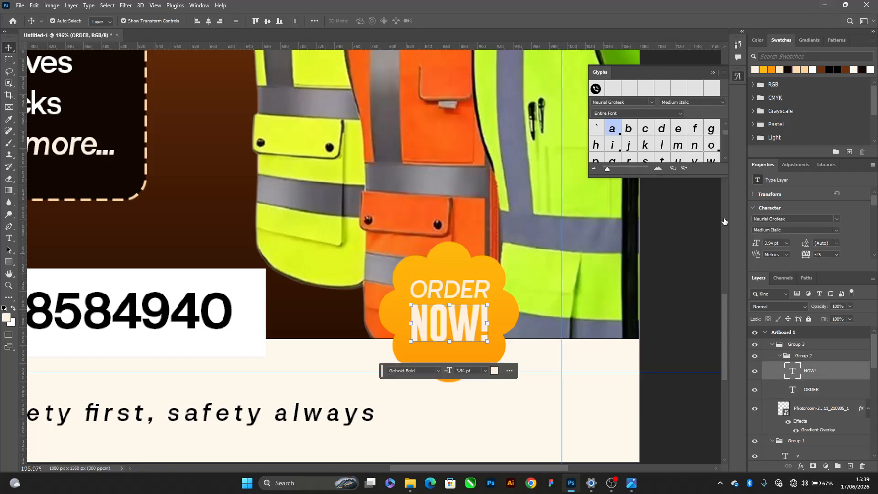
click(813, 70)
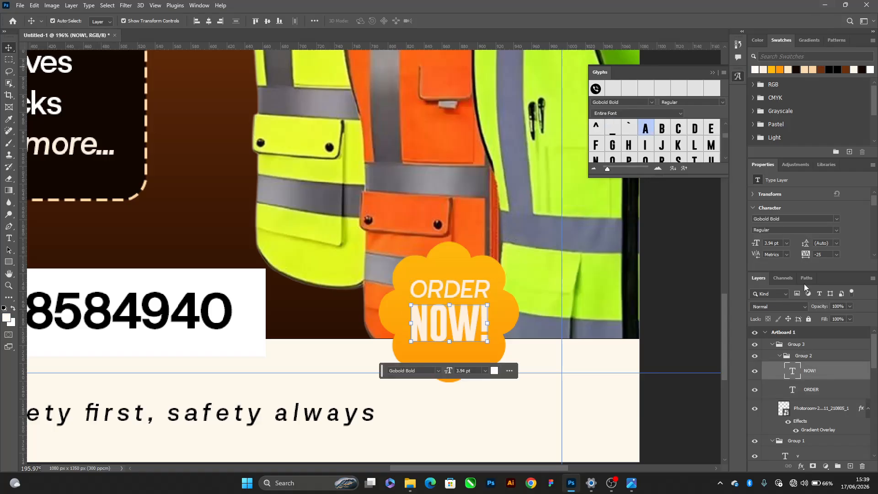
Lighten the badge's "ORDER" text from cream to a near-white tint and deselect it
click(807, 394)
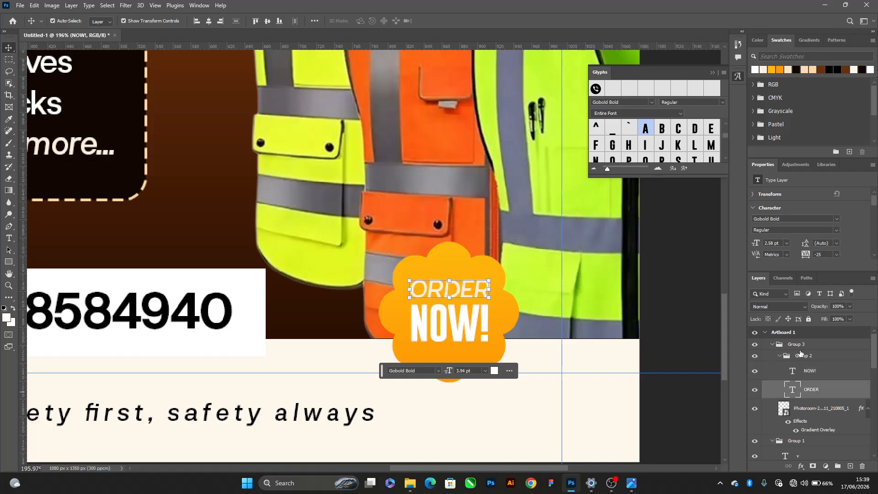
click(494, 371)
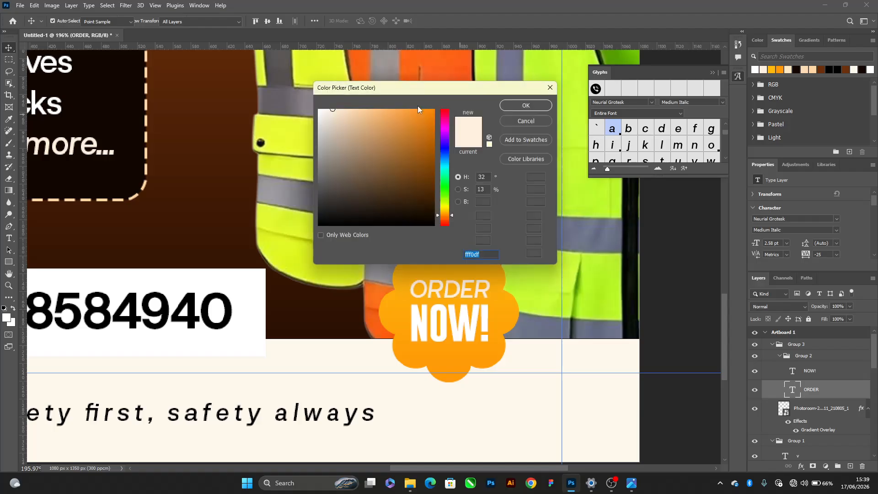
drag(333, 109, 325, 96)
click(526, 105)
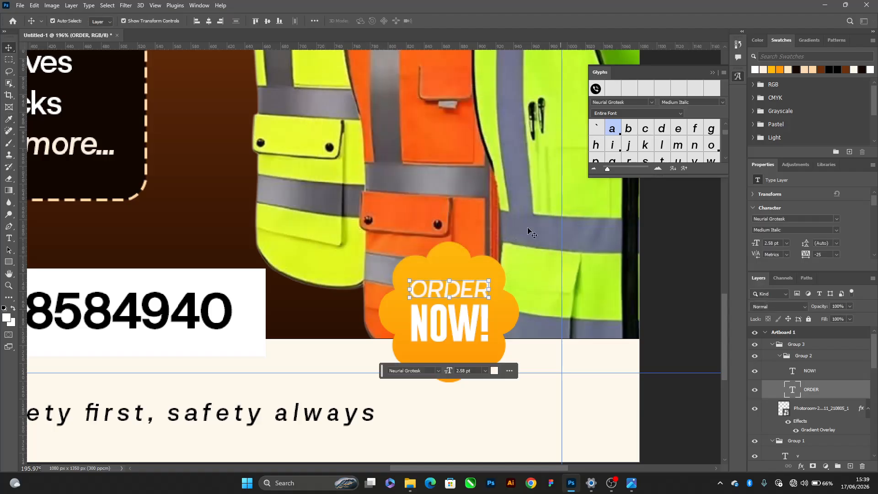
key(ctrl+0)
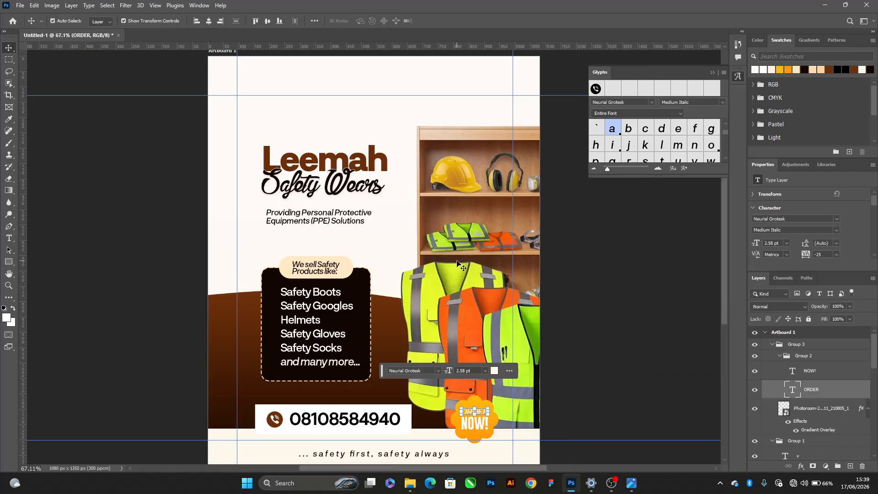
click(613, 275)
Move the wooden equipment shelf image slightly down on the artboard
scroll(299, 180, up, 3)
scroll(300, 176, down, 2)
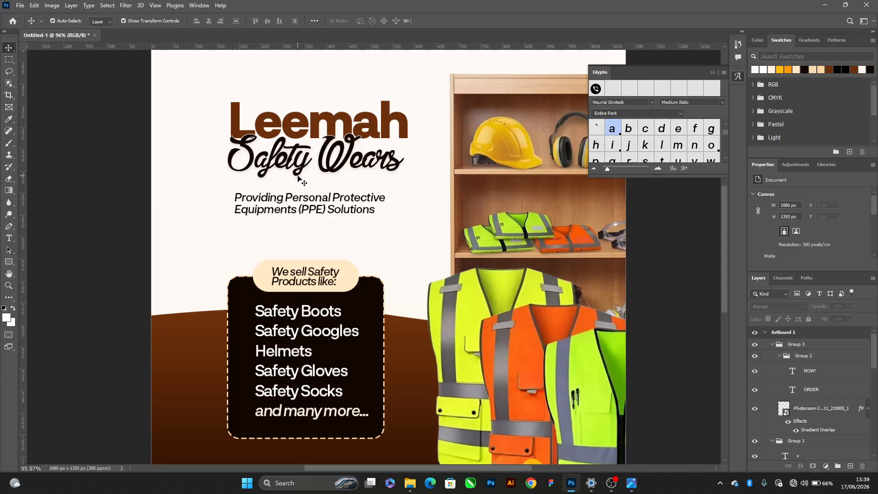
scroll(302, 197, down, 3)
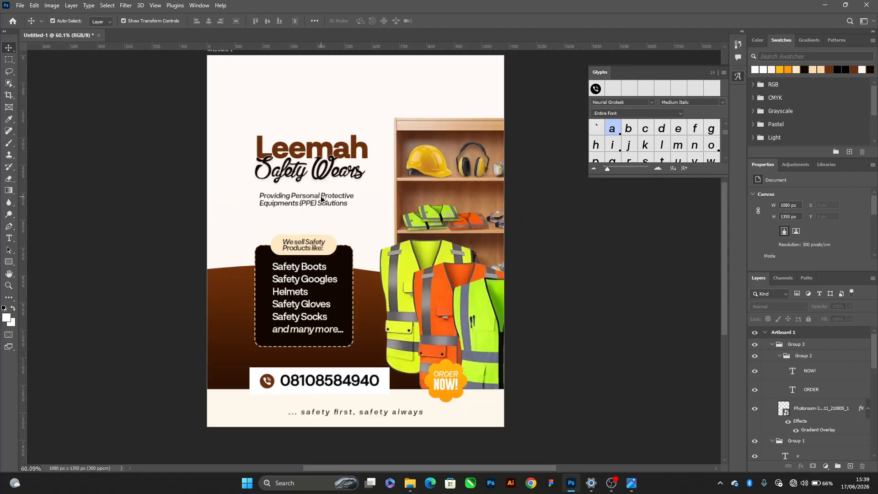
drag(446, 188, 443, 196)
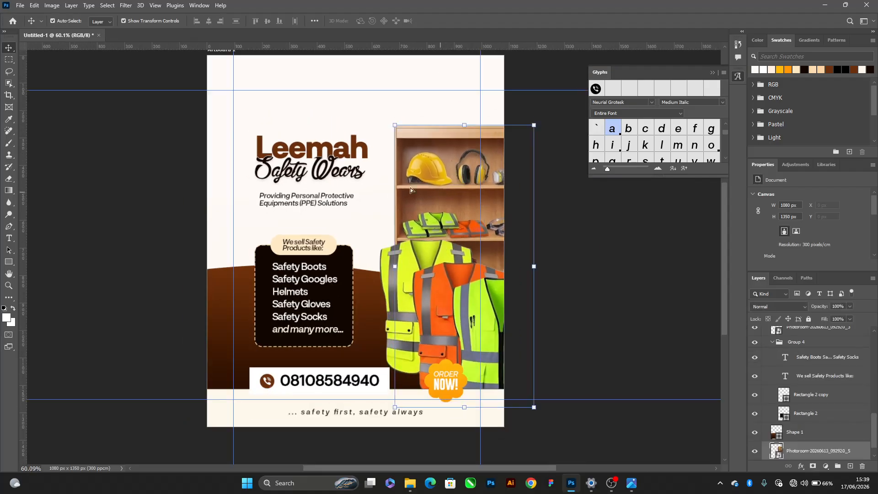
scroll(284, 141, up, 2)
drag(124, 106, 224, 169)
drag(298, 159, 295, 177)
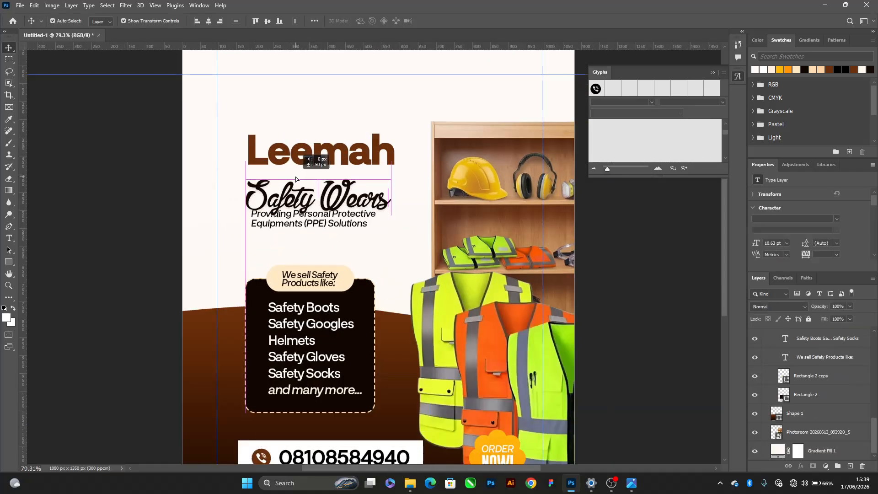
key(ctrl+z)
drag(183, 117, 303, 181)
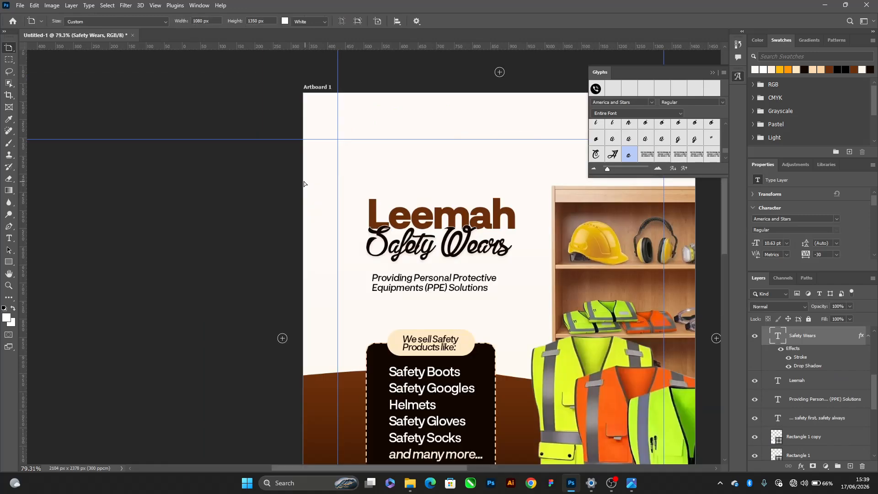
key(ctrl+z)
drag(160, 119, 247, 189)
drag(386, 190, 147, 175)
Select the "Leemah" and "Safety Wears" title lines together and nudge them down about 10 px towards the tagline
drag(166, 131, 298, 202)
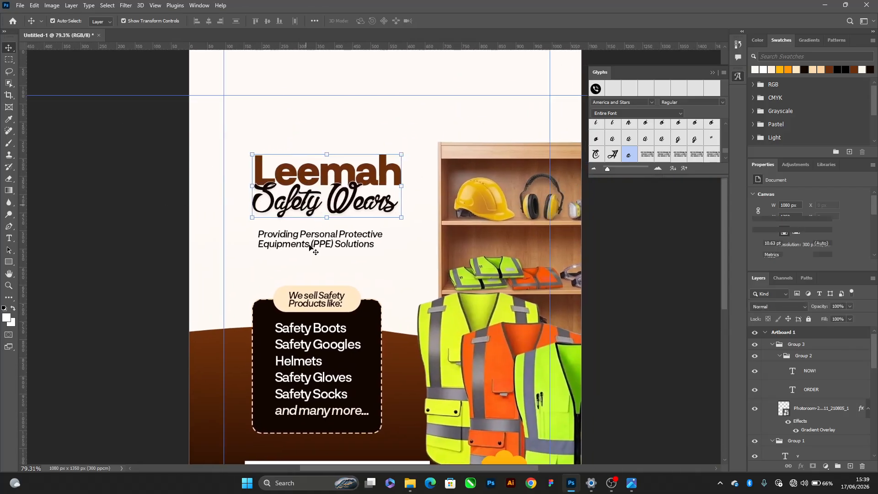
scroll(301, 235, up, 3)
scroll(303, 203, up, 3)
key(shift+Down)
key(shift+Down)
key(shift+Down)
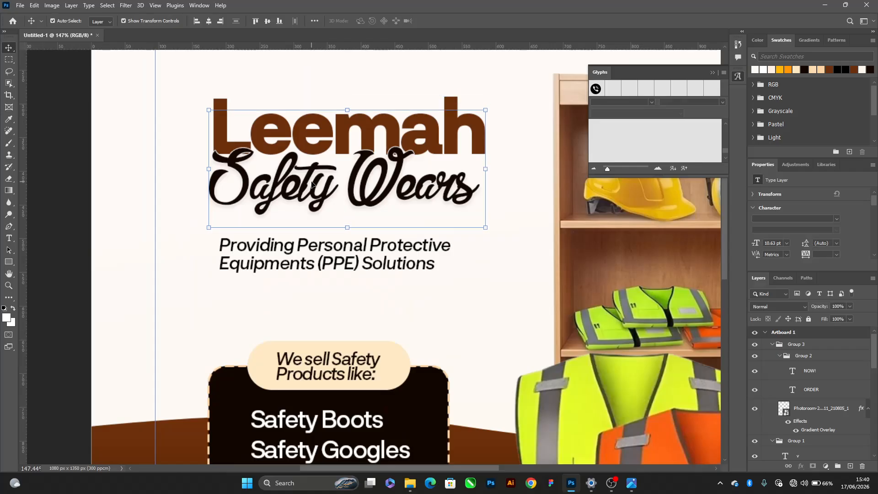
key(shift+Up)
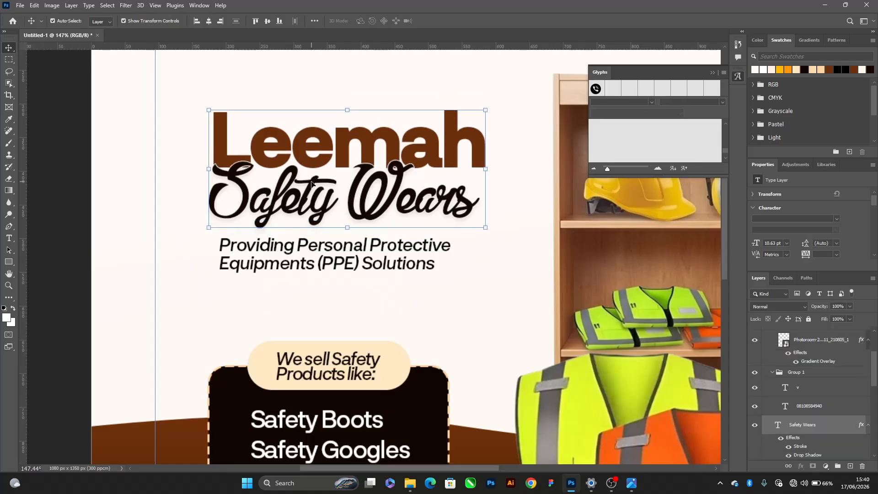
Add the "Providing Personal Protective Equipments (PPE) Solutions" tagline to the title selection and try left-aligning the three texts
shift+click(396, 273)
scroll(396, 271, down, 2)
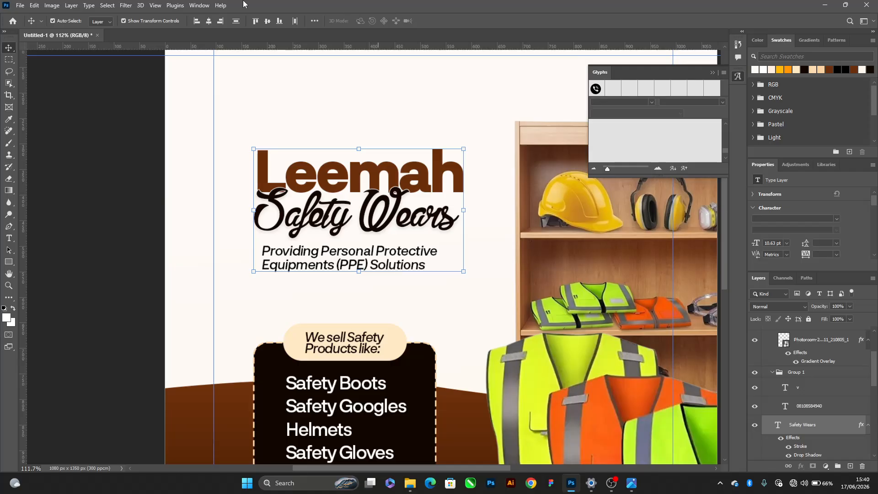
click(196, 21)
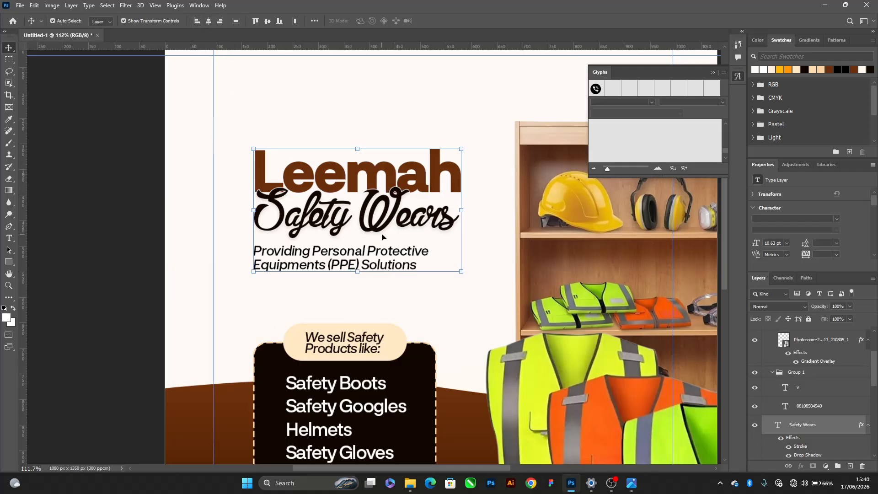
key(ctrl+z)
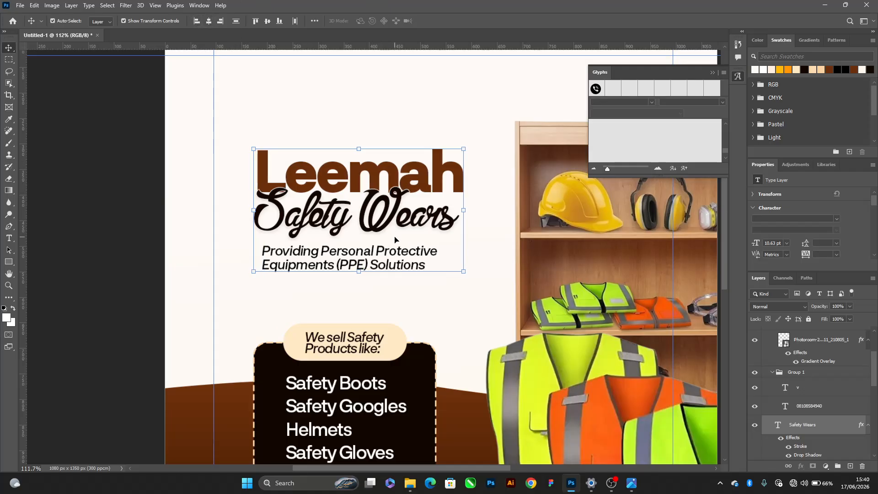
Move the title and tagline block down closer to the product-list card, and scale it up to 104.13%
drag(389, 213, 405, 238)
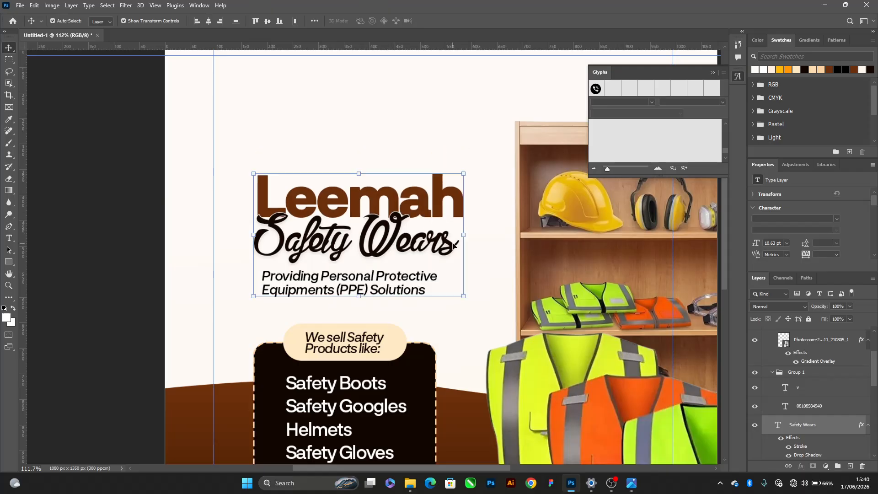
key(k)
key(v)
mouse_move(466, 238)
mouse_down()
mouse_move(478, 235)
mouse_move(480, 202)
mouse_move(483, 229)
mouse_move(474, 240)
mouse_up()
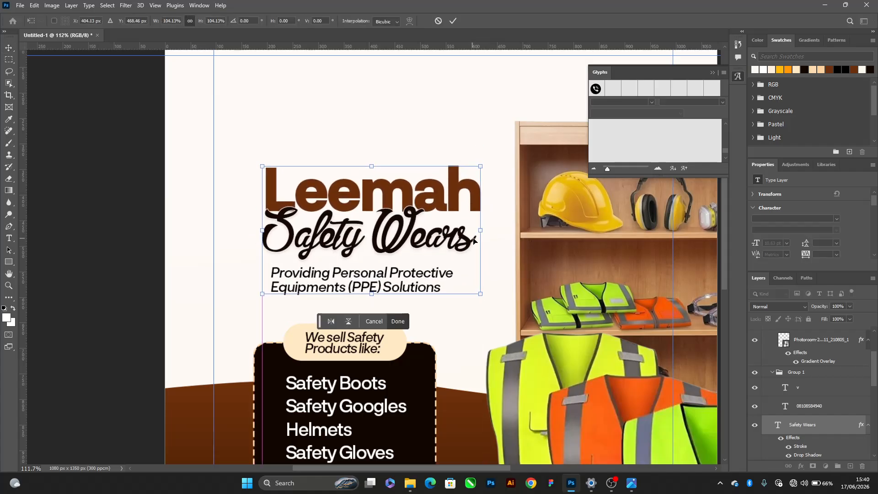
key(Return)
Collapse the Glyphs panel and deselect the title and tagline block
scroll(259, 99, down, 5)
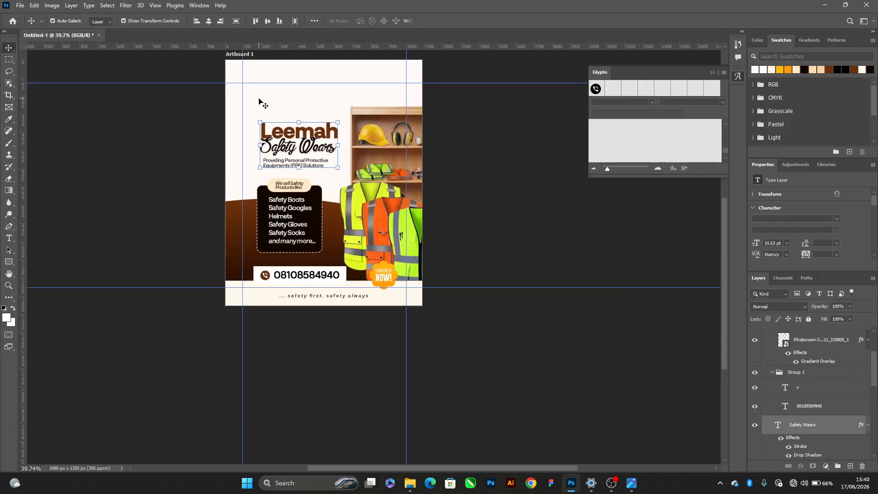
scroll(258, 98, up, 2)
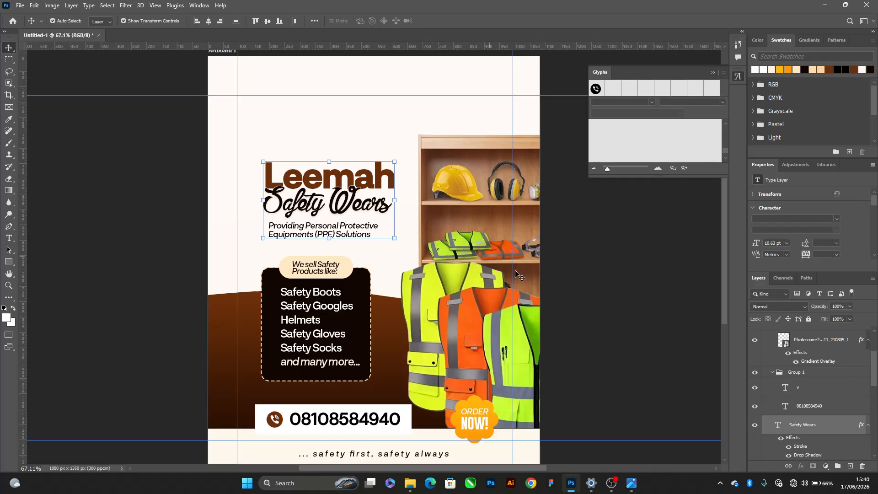
click(711, 74)
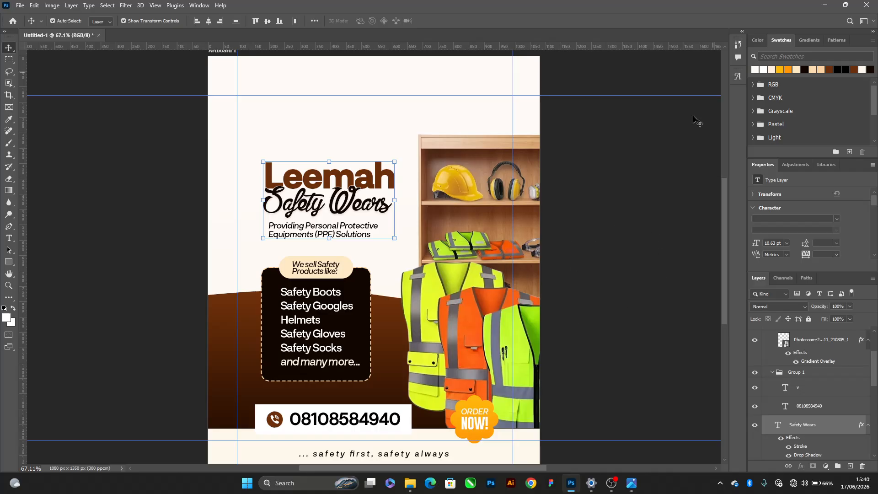
click(659, 192)
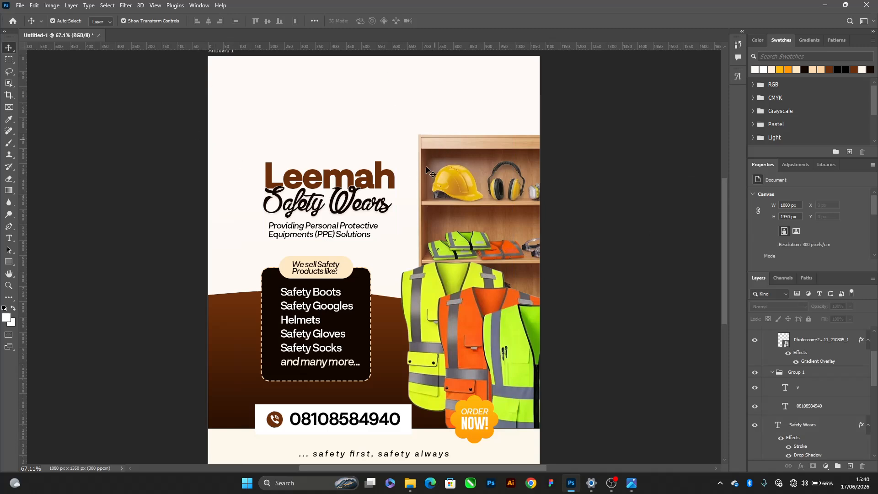
Switch to File Explorer and place the light-blue gradient image 958f76d2cb3763951a8f7eeeb63c2eea from the BLUETOOTH folder into the Photoshop flyer
key(alt+Tab)
click(614, 199)
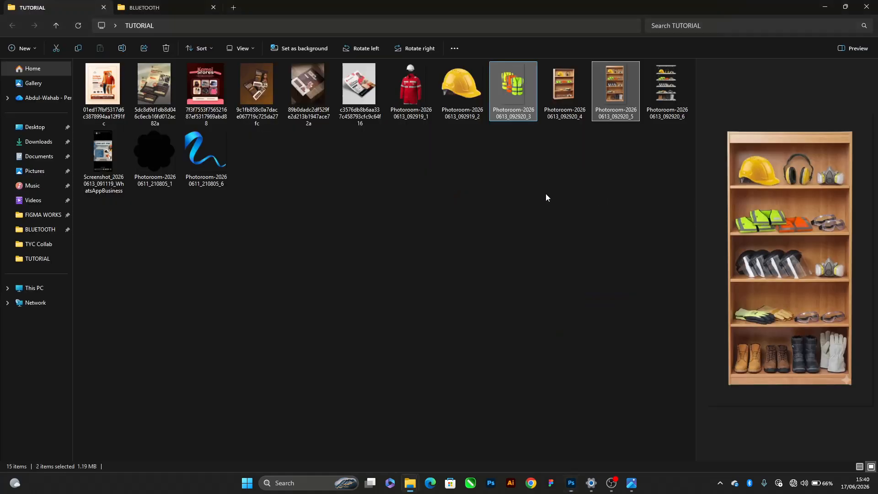
click(42, 236)
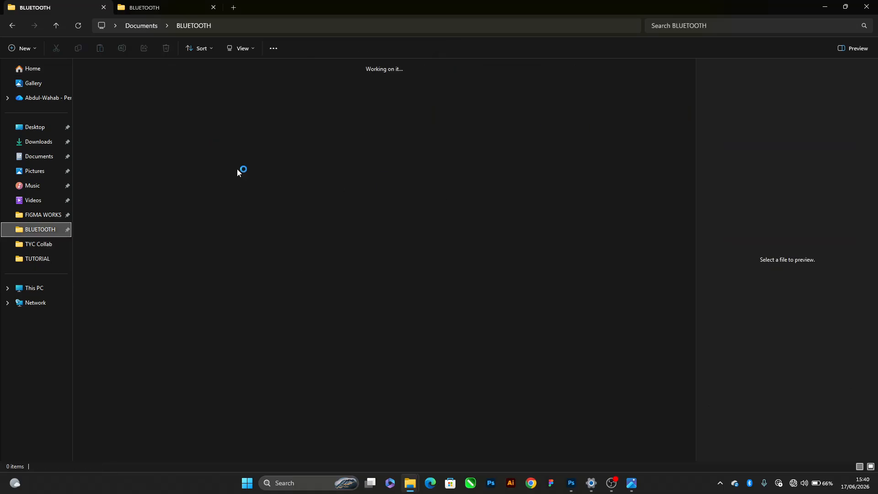
scroll(417, 281, down, 5)
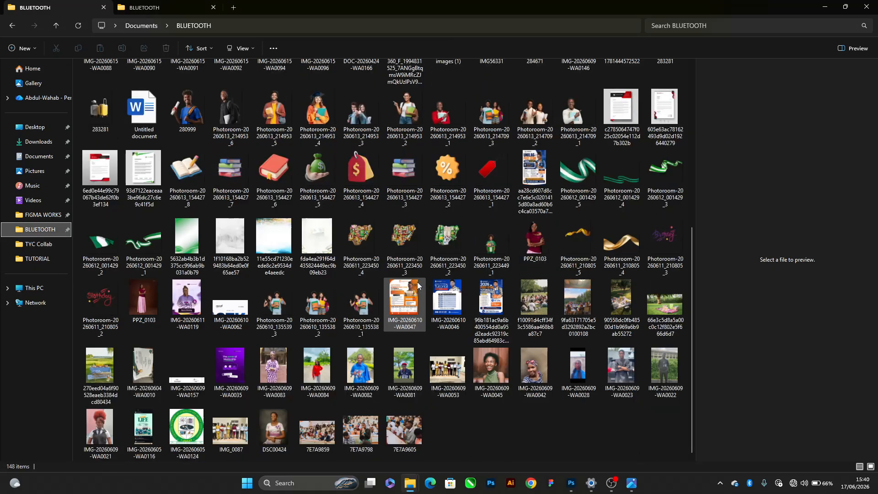
scroll(544, 269, up, 5)
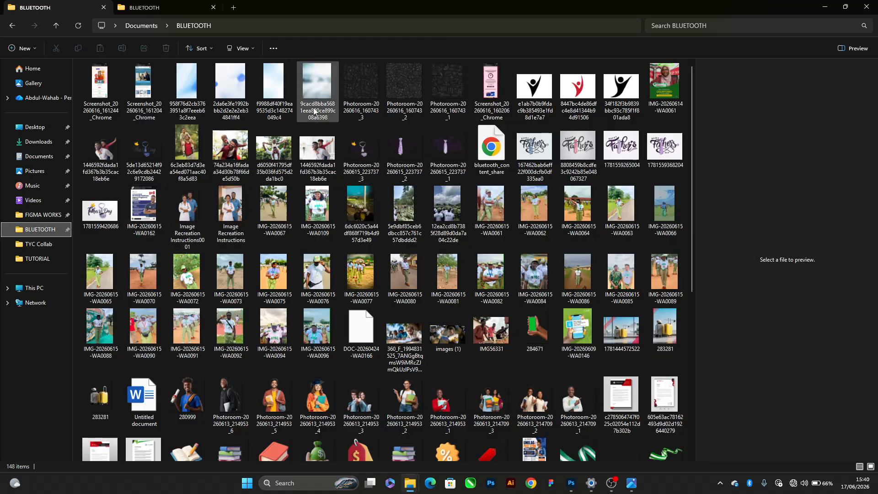
click(187, 85)
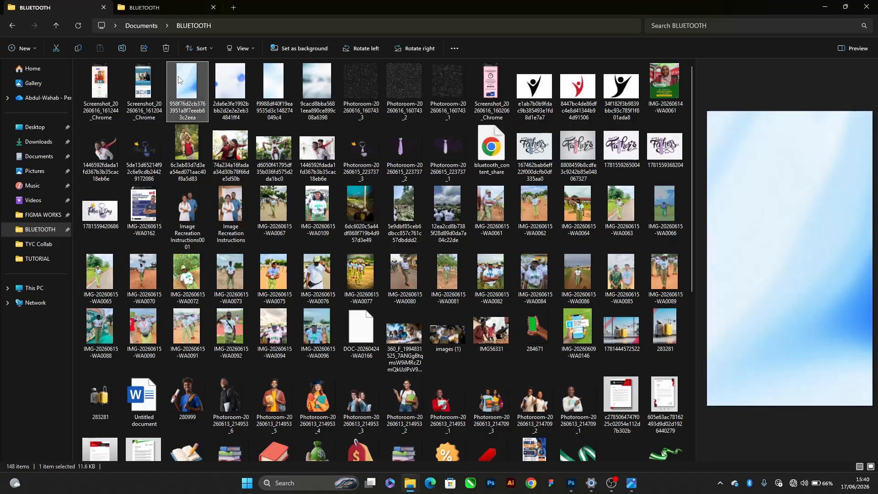
drag(183, 82, 399, 182)
key(alt+Tab)
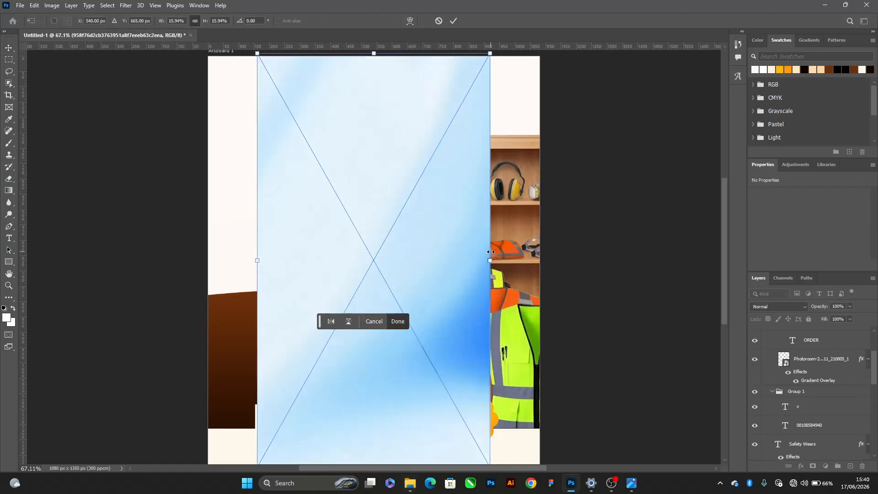
Scale the placed blue gradient image proportionally to 1080 x 1920 px so it spans the artboard's full width
drag(489, 255, 550, 261)
drag(545, 262, 542, 259)
key(Return)
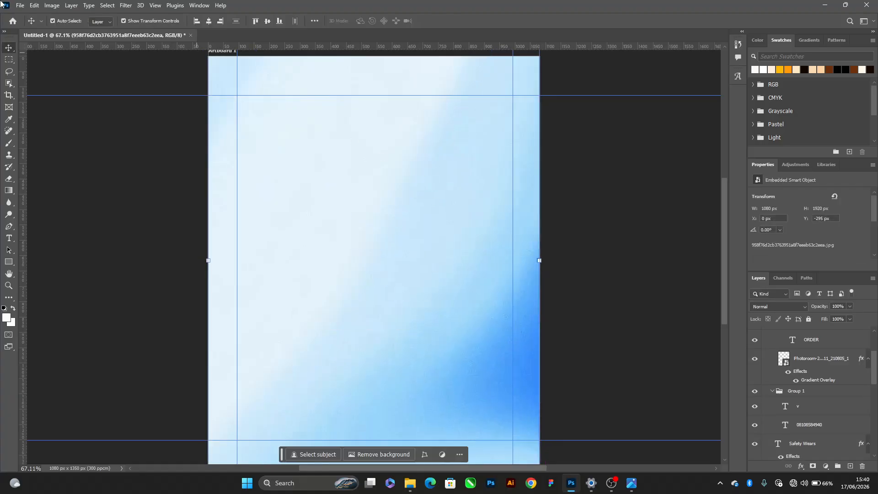
Recolour the blue gradient image to peach and orange with a Hue/Saturation adjustment at hue +180
click(52, 5)
mouse_move(73, 31)
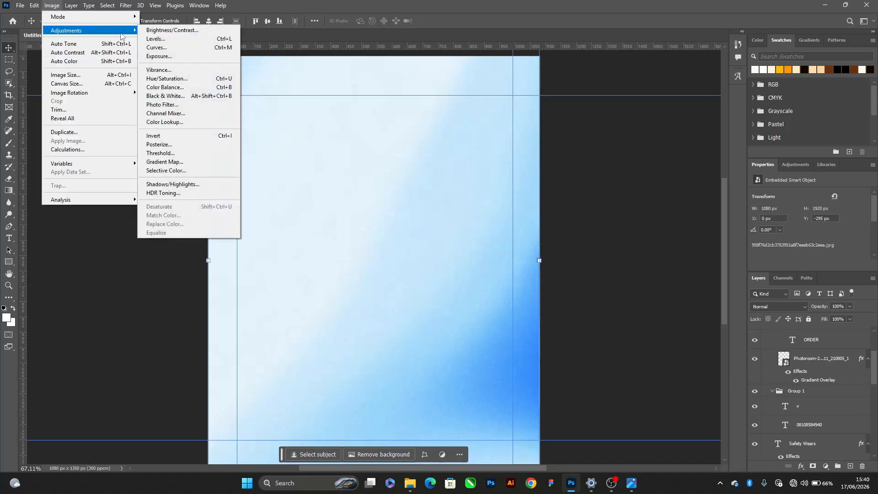
click(170, 78)
drag(425, 96, 575, 103)
drag(562, 162, 611, 170)
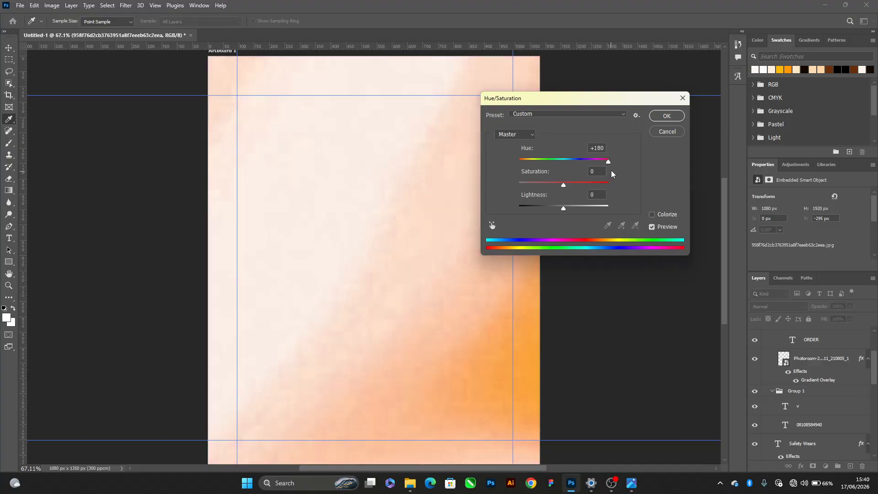
click(666, 115)
Send the recoloured peach gradient image behind the flyer content, directly above Gradient Fill 1, and set its opacity to 20%
key(v)
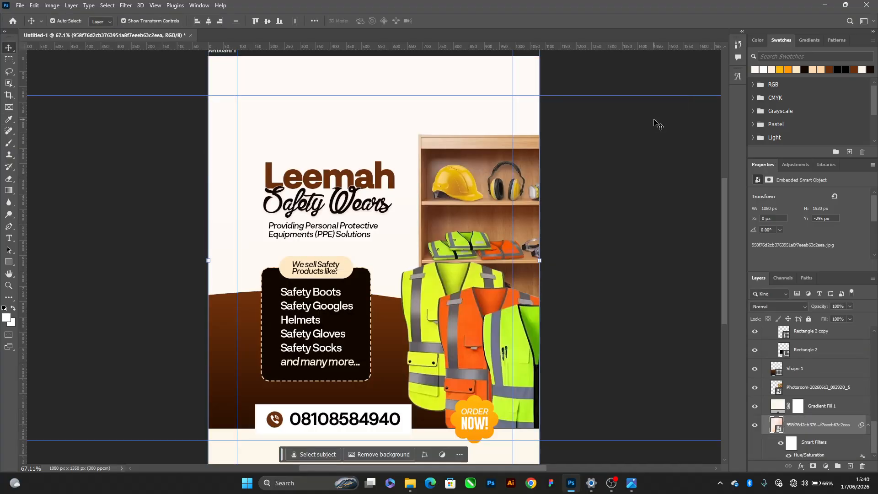
key(ctrl+bracketright)
key(2)
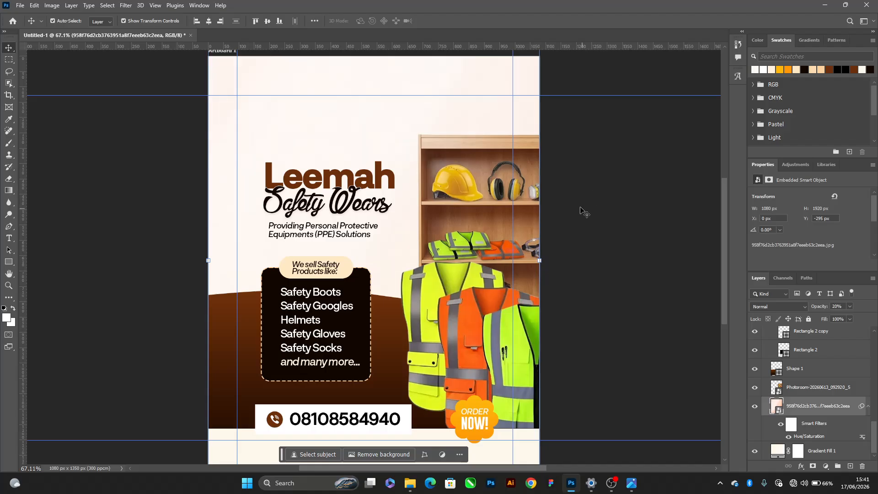
Place the green gradient image 5632ab4b3b1d375cc996ab9b031a0b79 from the BLUETOOTH folder in File Explorer and scale it to 15.63% to span the artboard's width
key(alt+Tab)
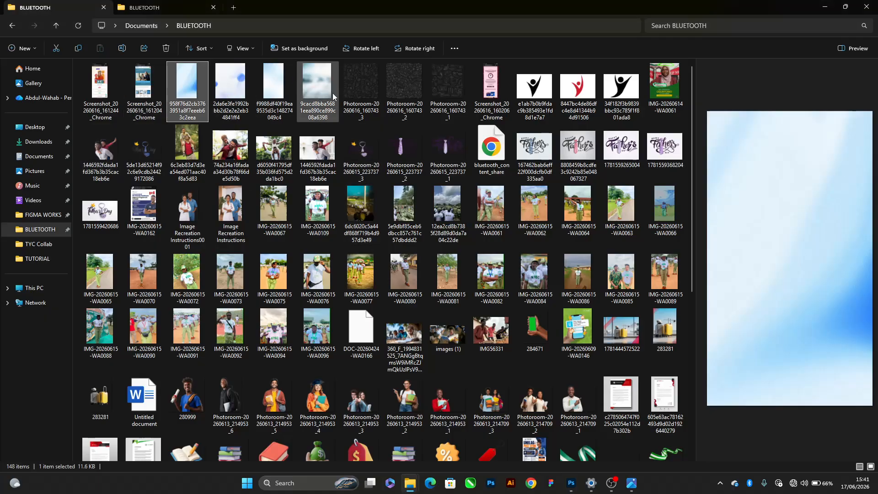
scroll(322, 91, down, 5)
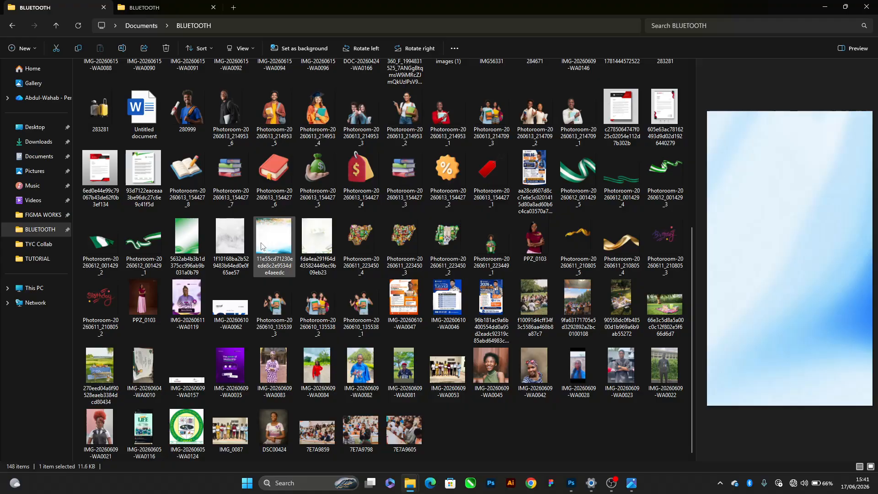
click(219, 240)
click(191, 262)
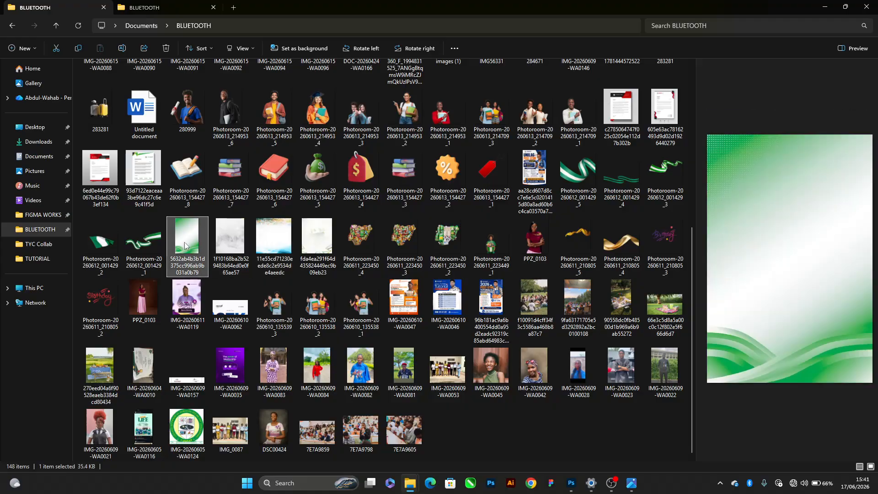
drag(184, 246, 256, 169)
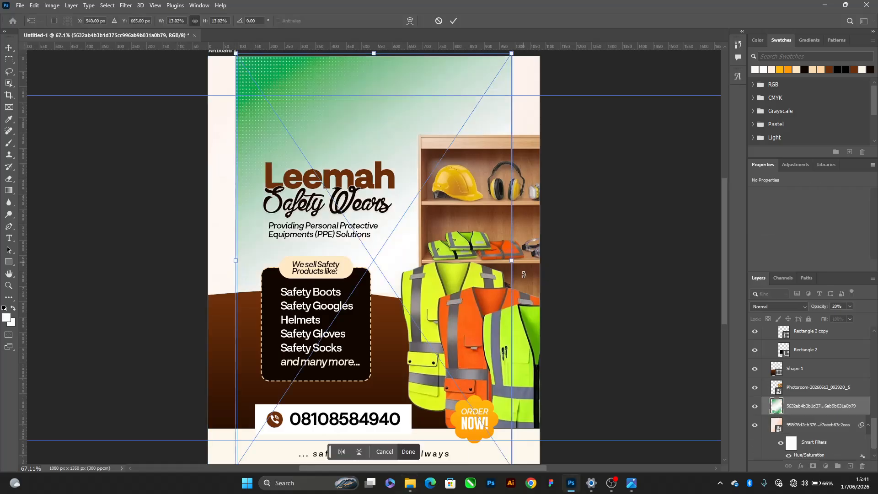
drag(512, 255, 539, 262)
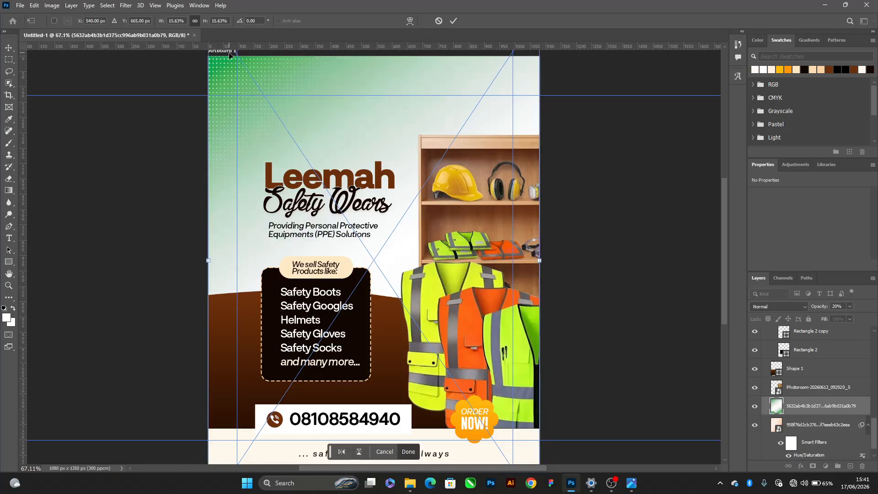
key(Return)
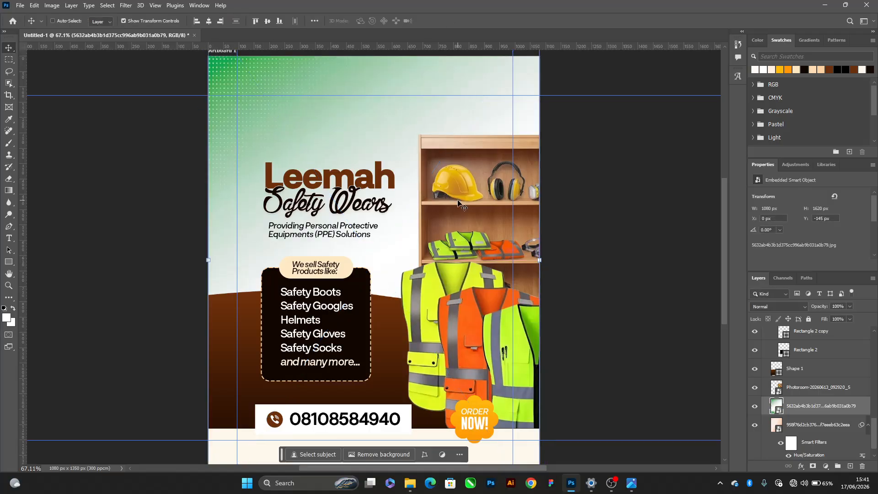
Bring the green gradient image to the front and recolour it brown with Hue/Saturation at hue about -102 and lightness +44
key(ctrl+shift+bracketright)
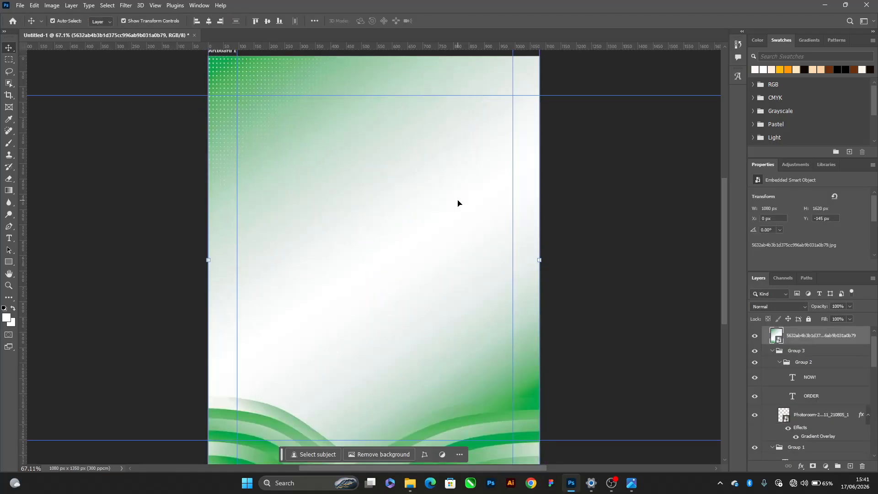
click(52, 5)
mouse_move(114, 30)
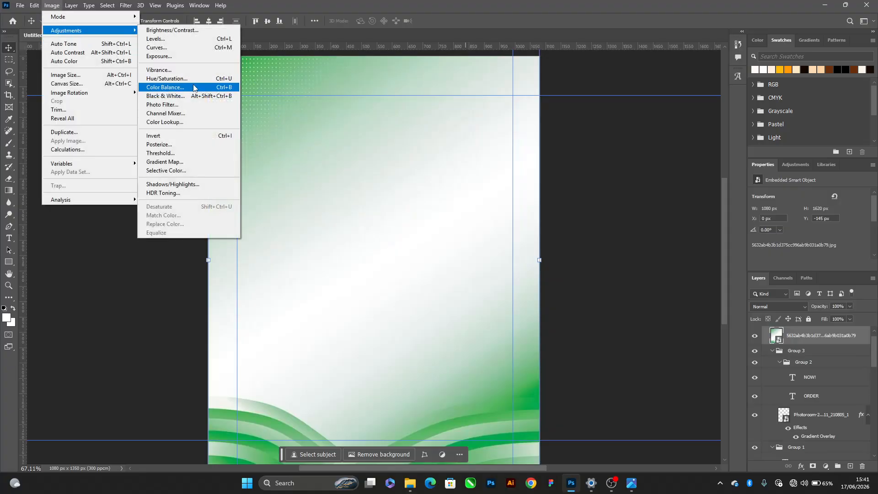
click(180, 79)
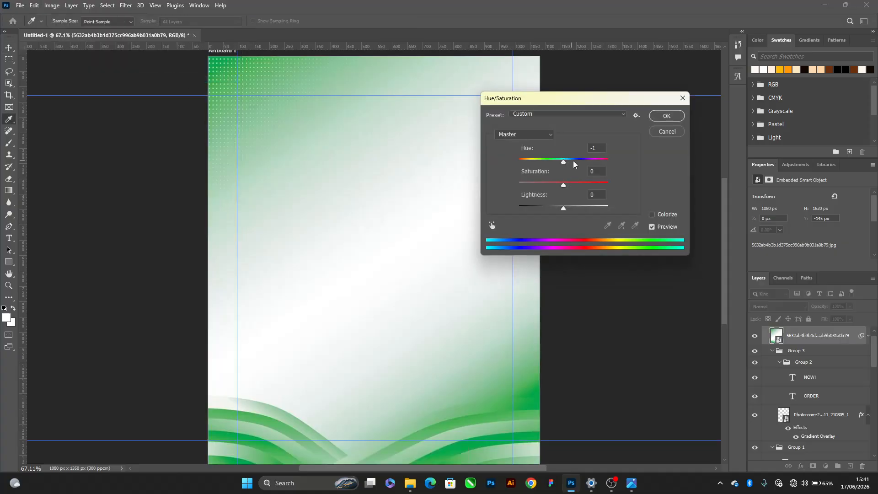
drag(575, 164, 534, 170)
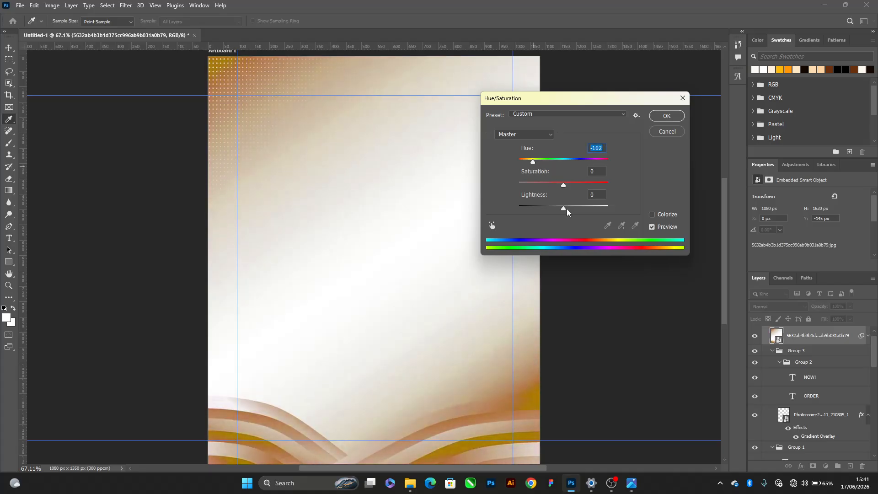
drag(567, 210, 586, 205)
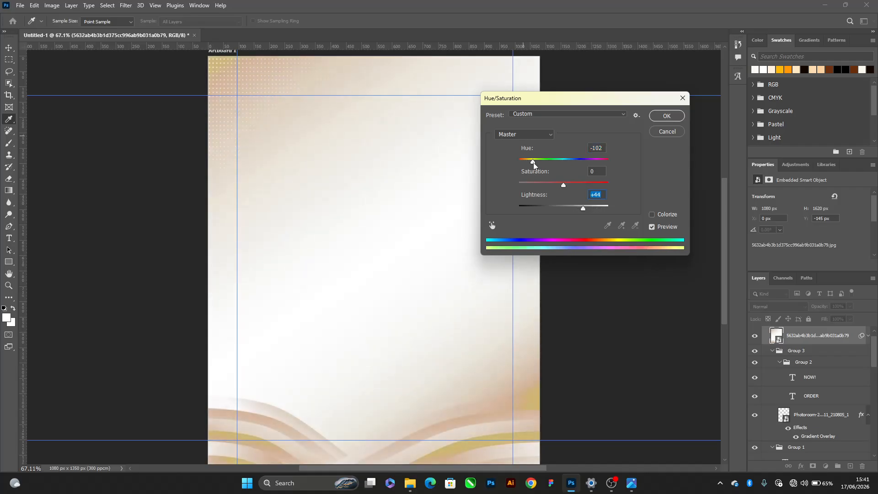
drag(538, 165, 533, 168)
click(666, 117)
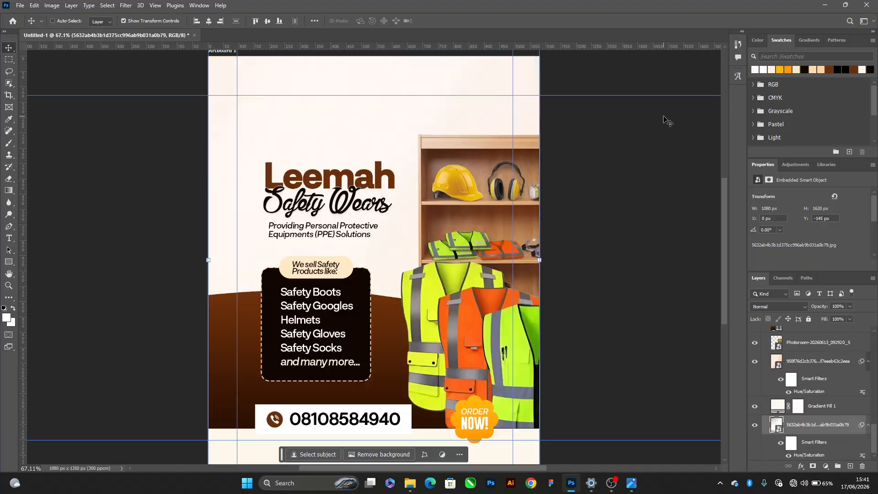
Stack the recoloured brown gradient image directly above Gradient Fill 1 and below the peach gradient image
key(ctrl+bracketright)
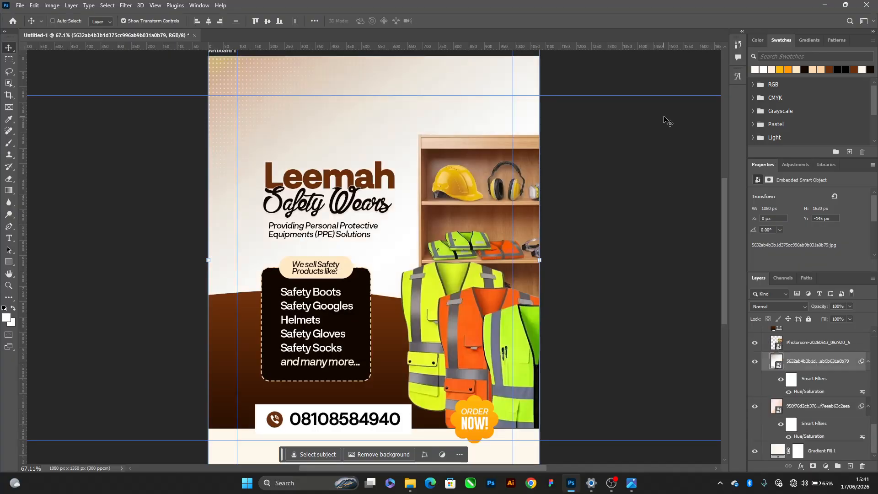
key(ctrl+bracketleft)
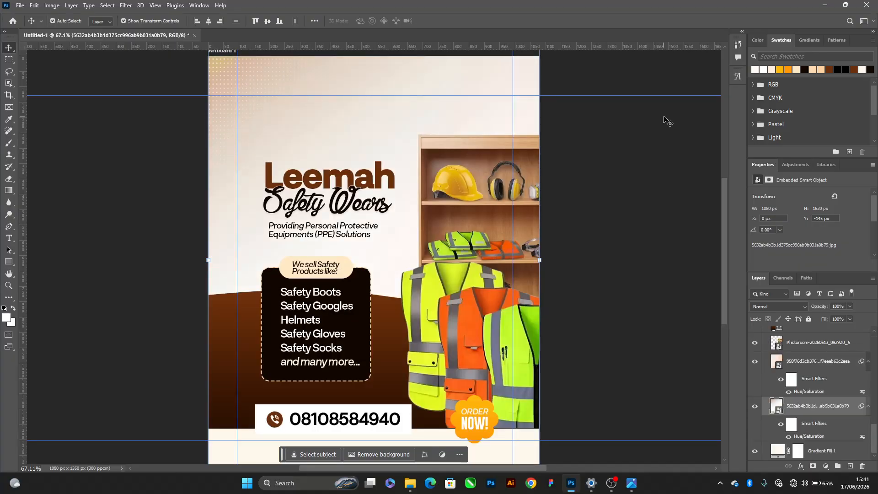
key(ctrl+minus)
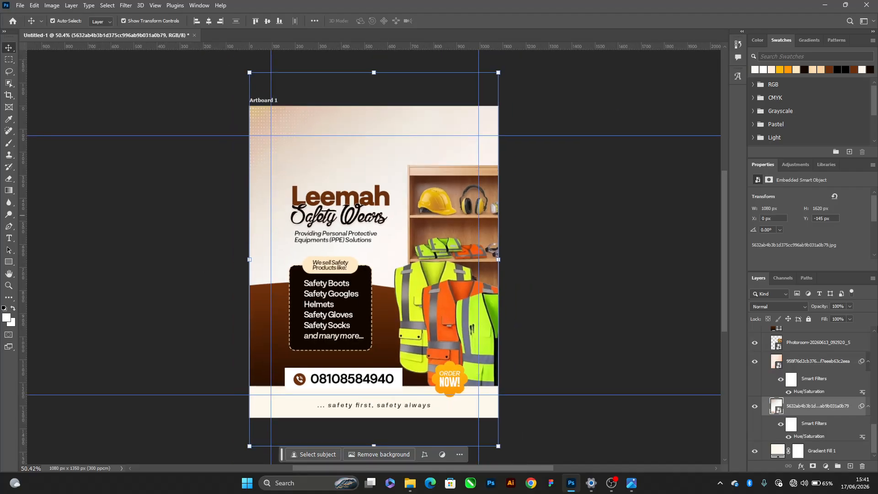
Add a layer mask to the brown gradient image and prepare a soft black brush of 1400 px
click(869, 407)
click(812, 466)
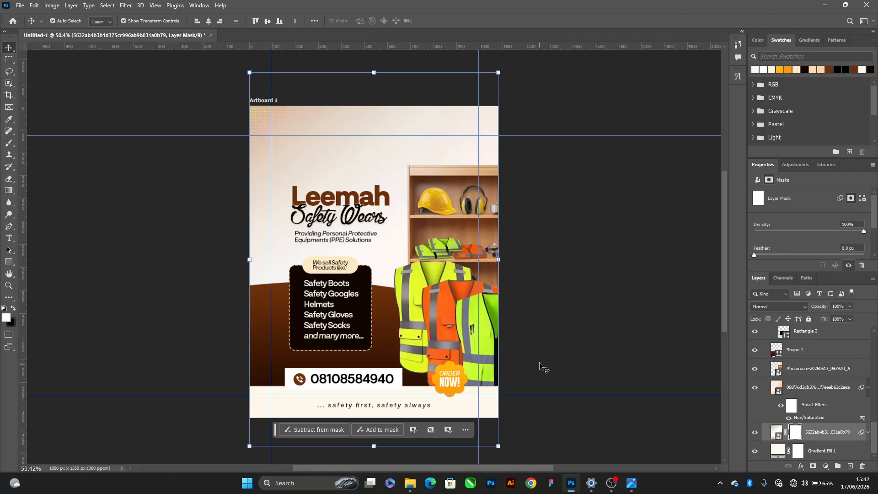
key(b)
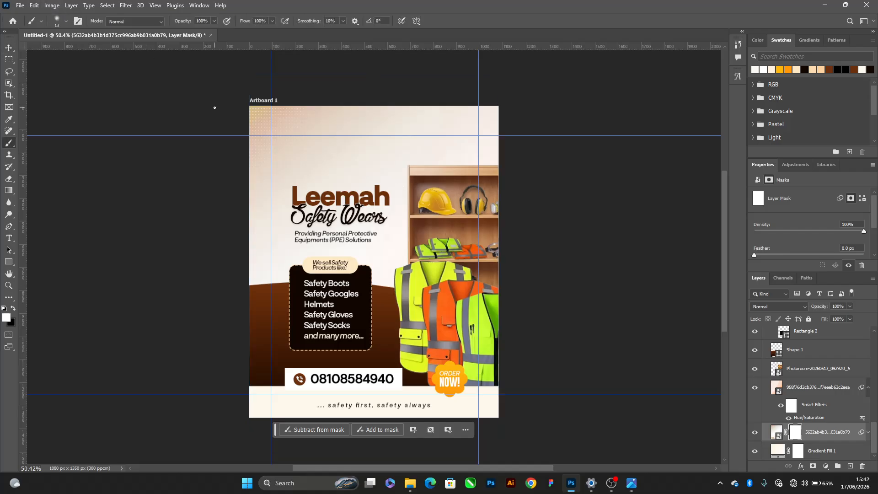
key(bracketright)
key(bracketright)
key(bracketright)
key(bracketright)
key(bracketright)
key(bracketright)
key(bracketright)
key(bracketright)
key(bracketright)
key(bracketright)
key(bracketright)
key(bracketright)
key(bracketright)
key(bracketright)
key(bracketright)
key(bracketright)
key(bracketright)
key(bracketright)
key(bracketright)
key(bracketright)
key(x)
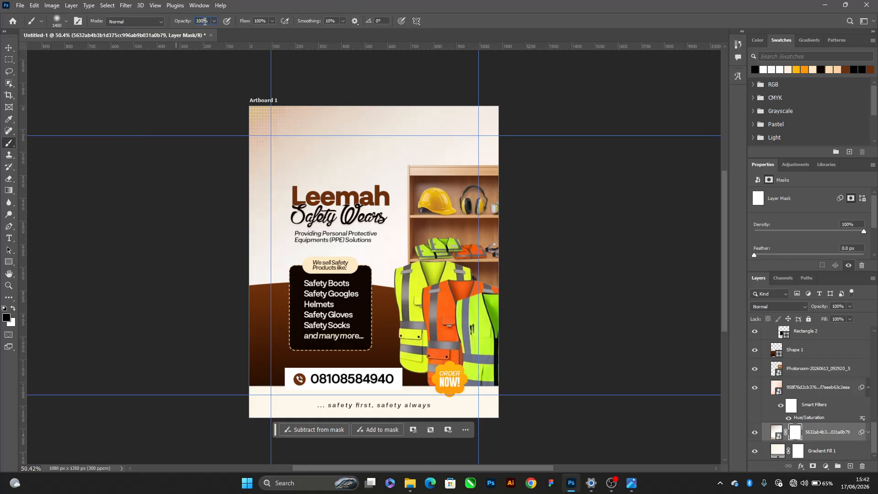
Set the brush to 75% opacity and 60% flow, reduce its size, and mask out the brown gradient around the shelf and vests
text(5)
key(bracketleft)
key(bracketleft)
key(bracketleft)
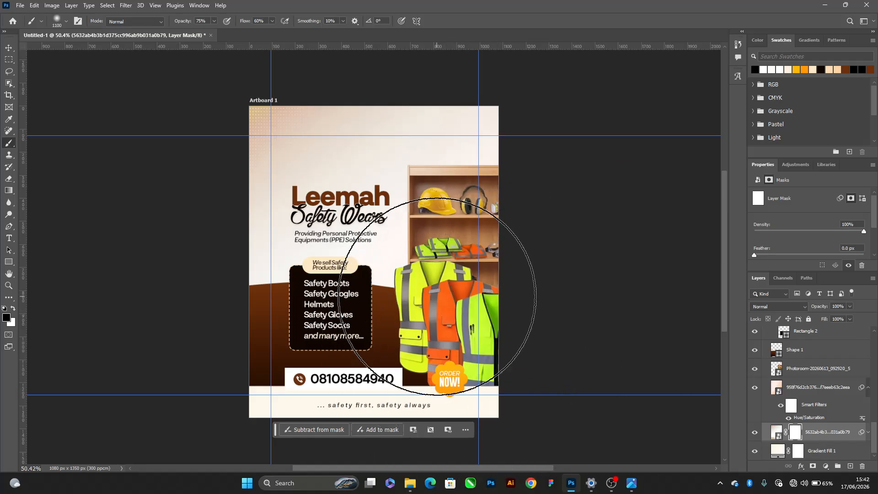
key(bracketleft)
key(bracketleft)
key(bracketleft)
mouse_move(473, 276)
mouse_down()
mouse_move(441, 352)
mouse_move(525, 202)
mouse_move(479, 272)
mouse_move(461, 277)
mouse_move(553, 29)
mouse_move(449, 296)
mouse_move(449, 273)
mouse_up()
key(v)
click(555, 253)
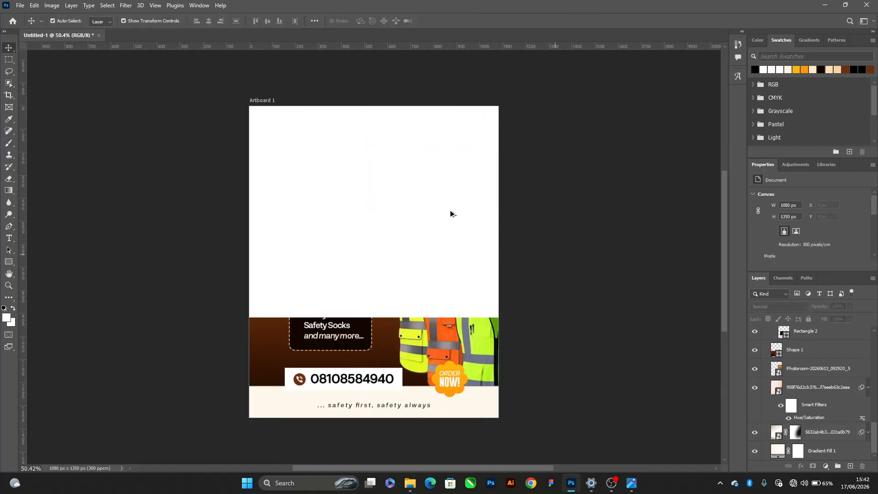
Select the shelf image layer, switch to File Explorer and open the TUTORIAL folder
scroll(451, 211, up, 5)
scroll(410, 232, down, 2)
click(411, 232)
drag(410, 231, 450, 210)
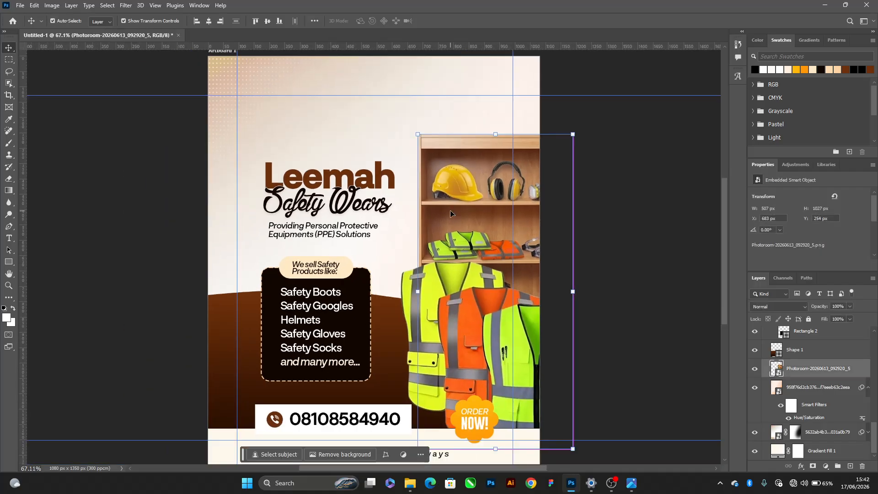
key(alt+Tab)
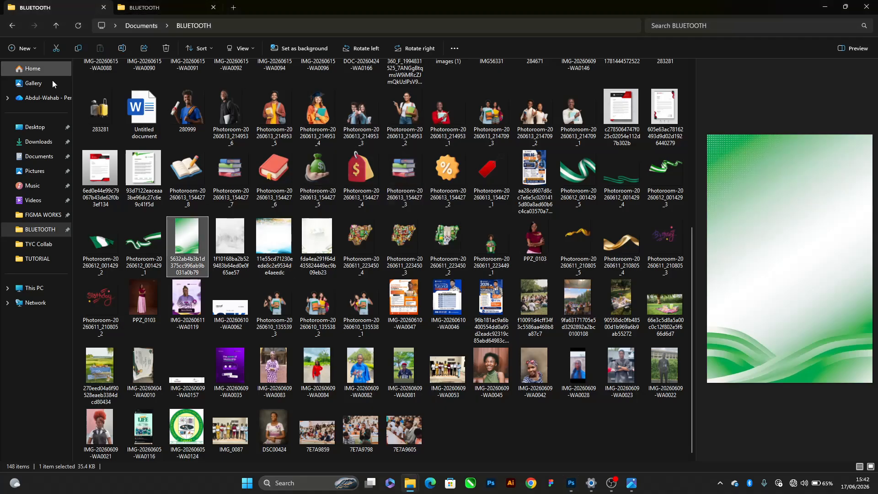
click(32, 258)
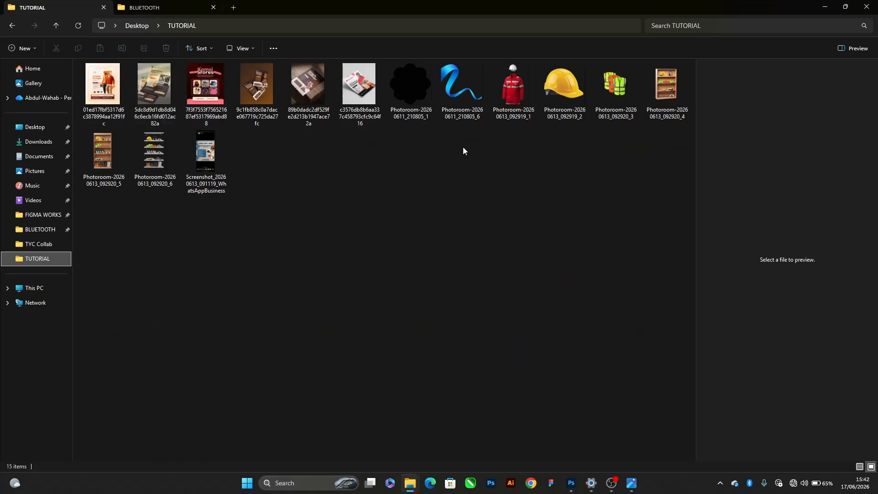
drag(460, 86, 288, 176)
drag(289, 124, 279, 110)
drag(466, 94, 341, 130)
drag(442, 80, 479, 232)
drag(333, 201, 336, 211)
alt+click(354, 118)
drag(358, 121, 390, 83)
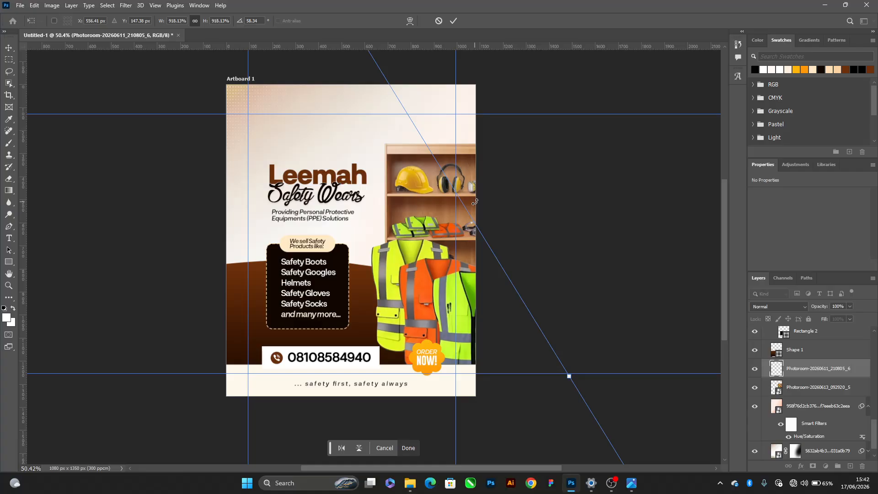
click(438, 21)
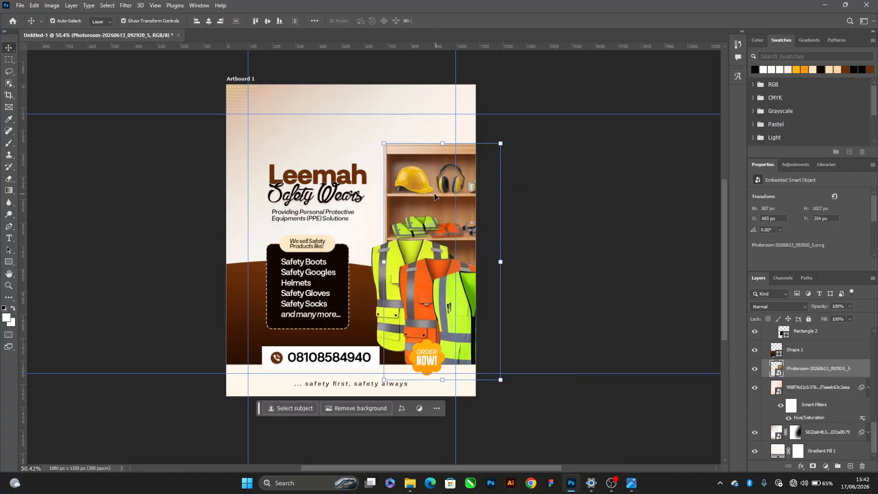
Place the blue ribbon image Photoroom-20260611_210805_6 from the TUTORIAL folder into the Photoshop flyer and rotate it 16.40°
key(alt+Tab)
drag(415, 77, 339, 211)
key(alt+Tab)
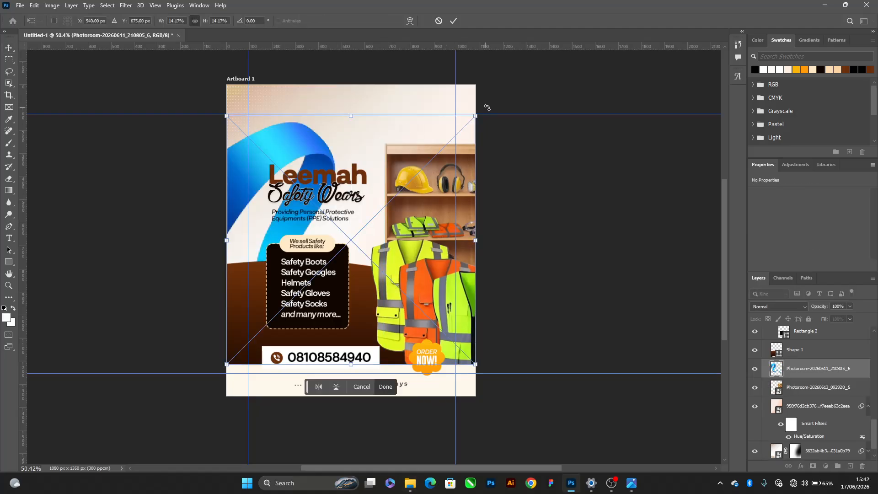
drag(487, 108, 506, 158)
drag(461, 142, 490, 67)
drag(456, 112, 429, 115)
key(ctrl+z)
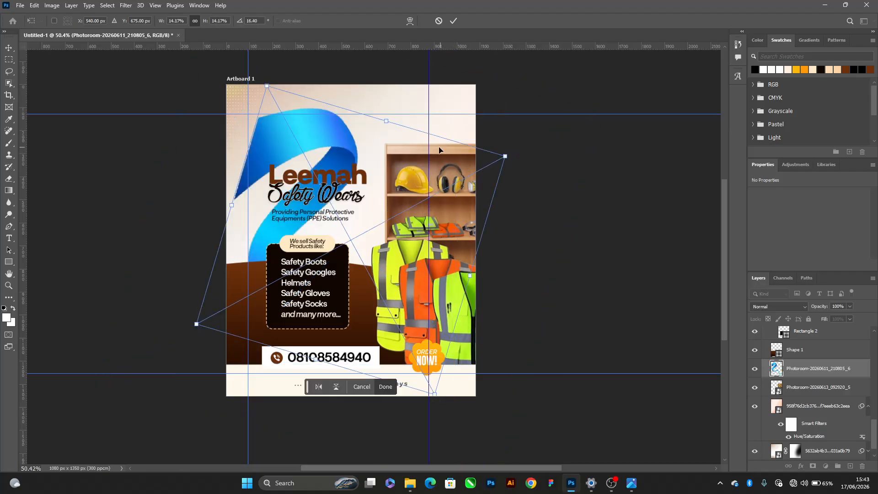
drag(429, 149, 451, 148)
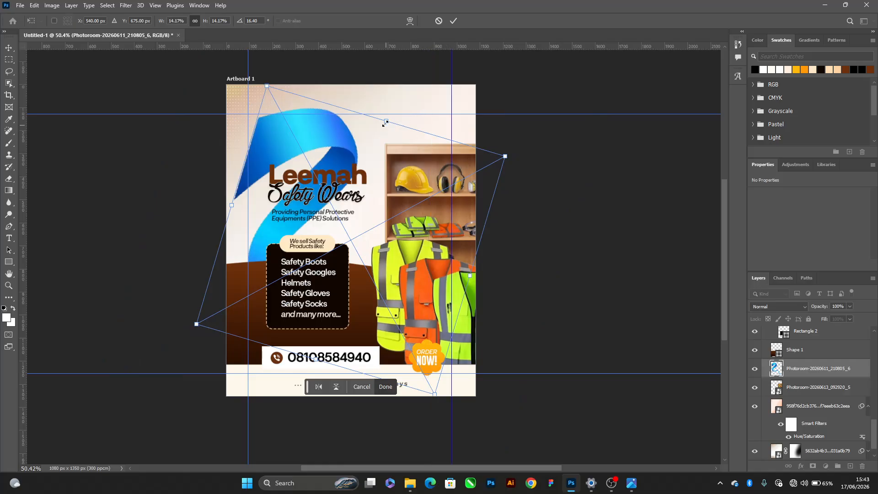
Resize the blue ribbon to 1043 x 1241 px and position it across the artboard's left edge at X -412 px, Y -164 px
drag(386, 122, 359, 126)
drag(485, 269, 341, 262)
scroll(316, 257, down, 3)
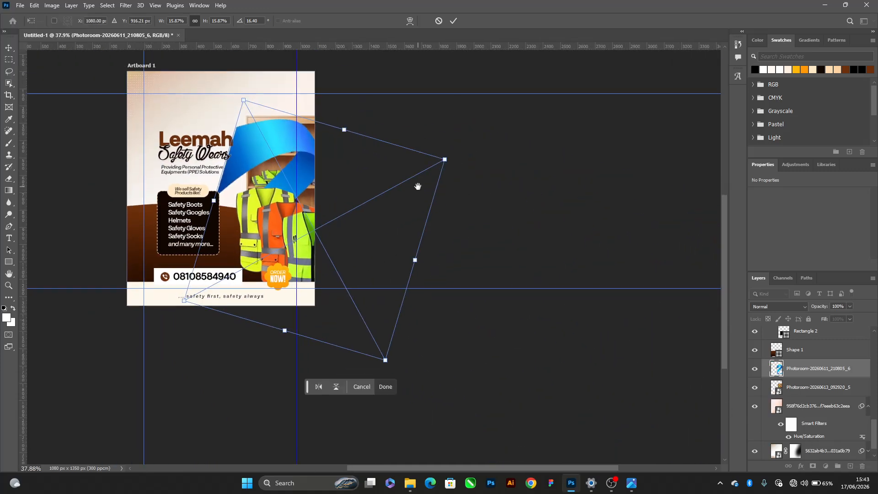
drag(461, 253, 610, 306)
drag(487, 311, 328, 237)
key(Return)
Bring the ribbon layer to the front and recolour it golden orange using Hue/Saturation with hue -170 and lightness +11
scroll(289, 151, up, 3)
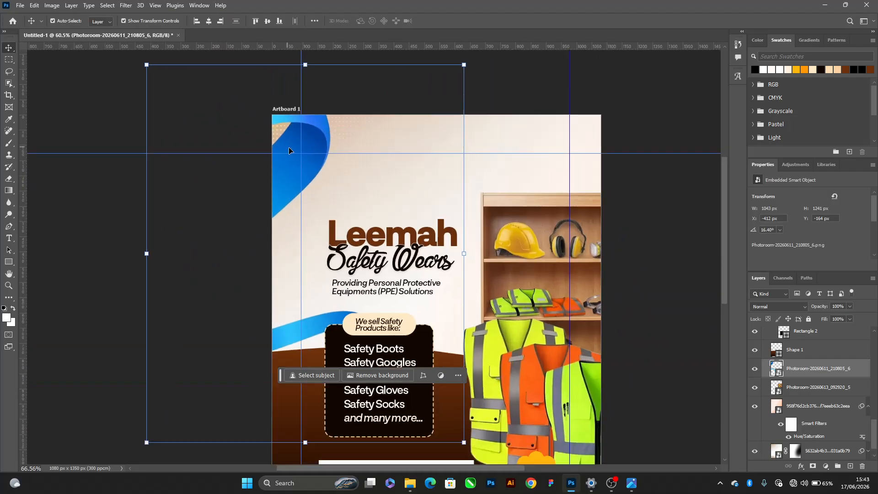
key(ctrl+shift+bracketright)
click(51, 6)
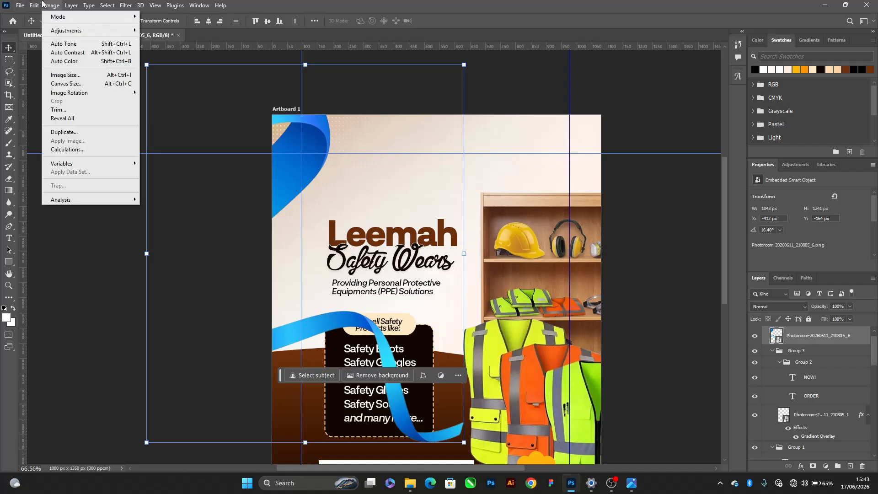
mouse_move(74, 31)
click(172, 78)
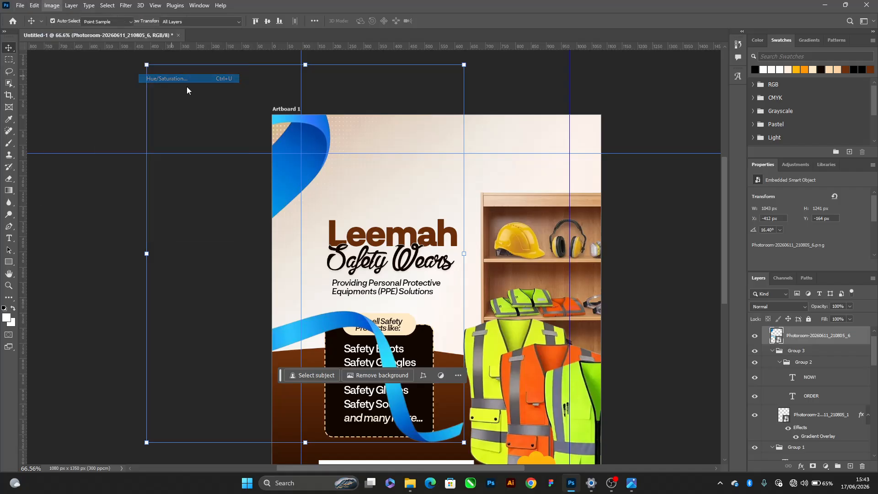
drag(575, 164, 519, 155)
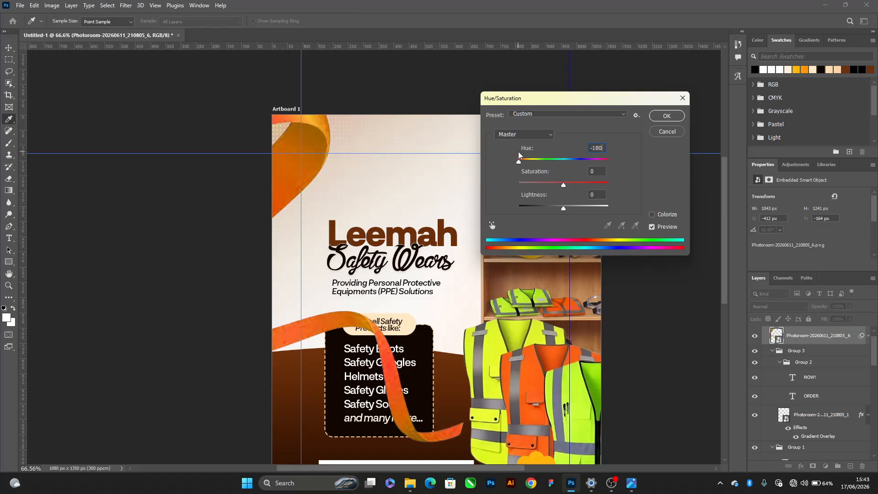
click(569, 209)
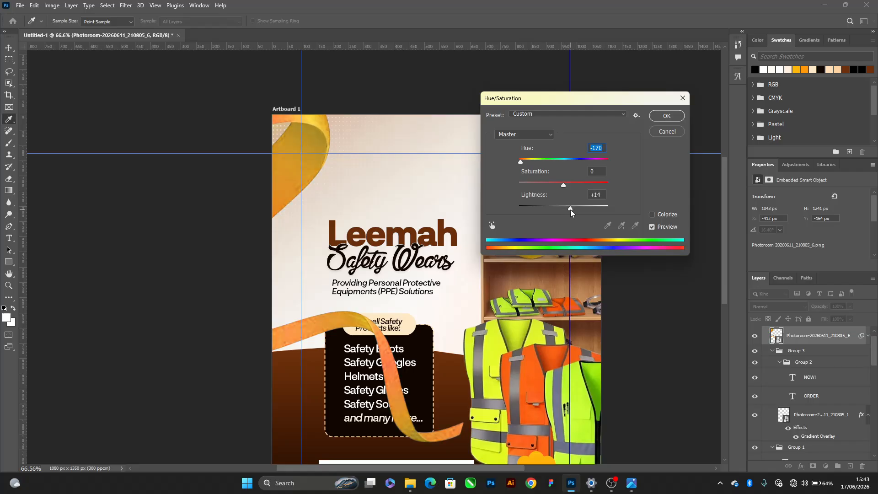
click(665, 116)
Apply a strong horizontal Motion Blur at a 0° angle to the orange ribbon
click(120, 5)
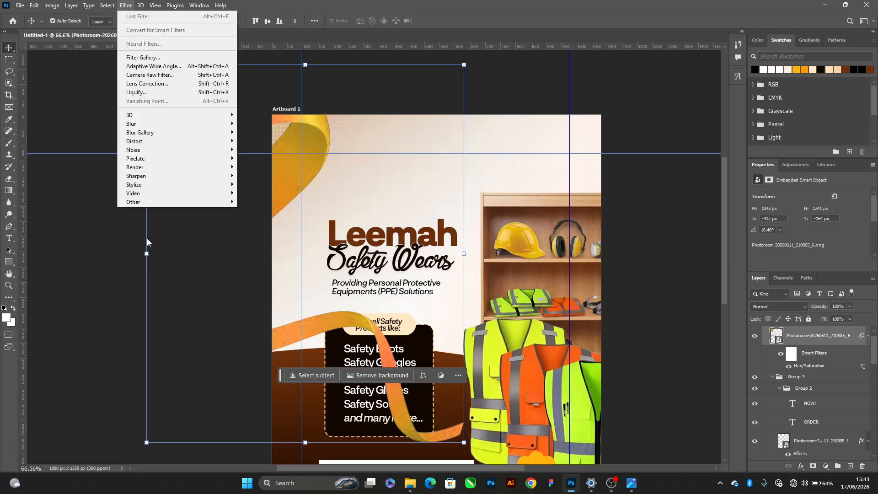
mouse_move(220, 124)
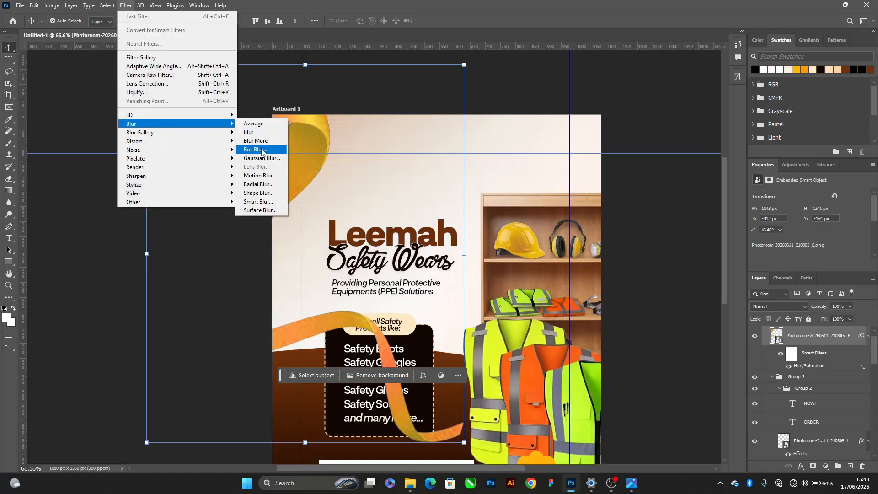
click(260, 176)
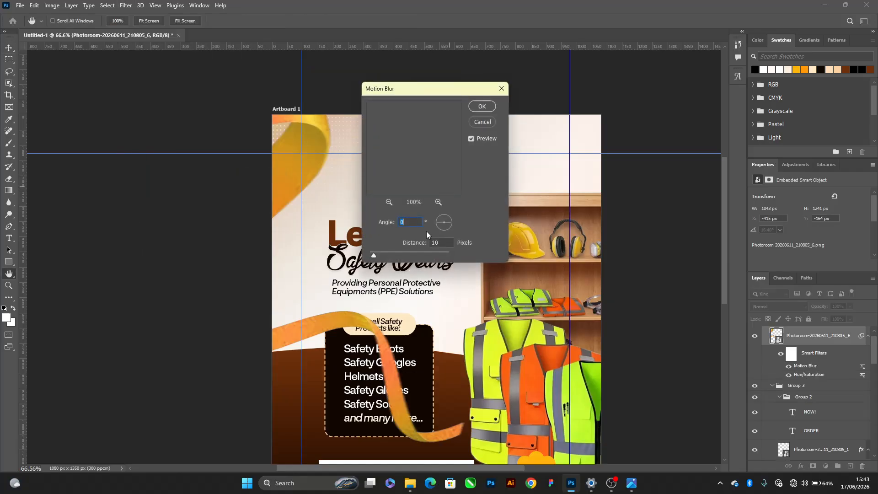
drag(392, 251, 395, 254)
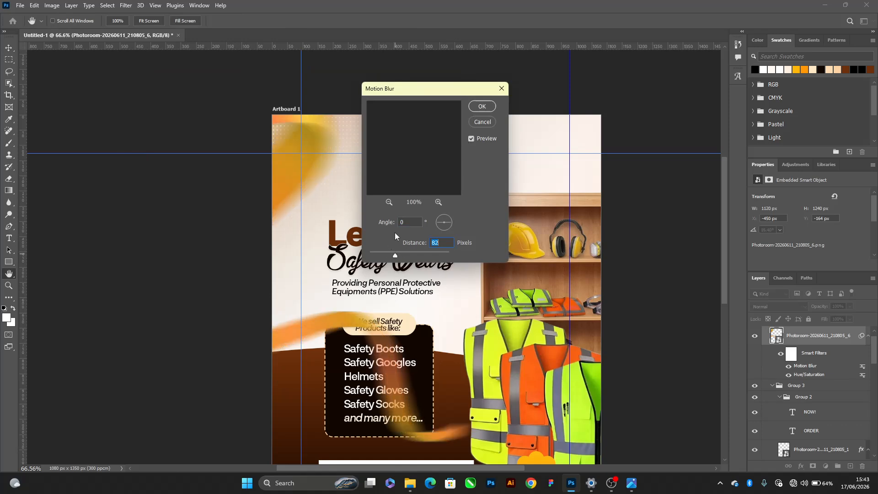
drag(395, 252, 396, 254)
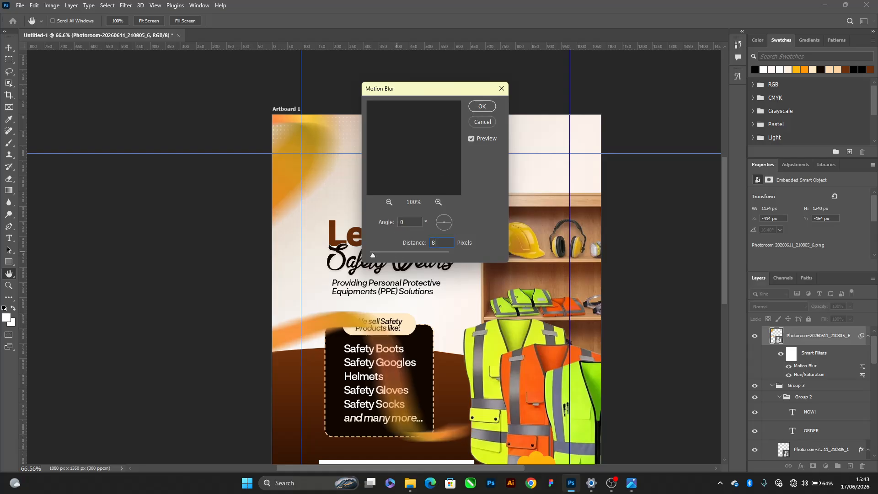
text(5)
key(Return)
Apply a Gaussian Blur with a 5 px radius to the ribbon
click(125, 5)
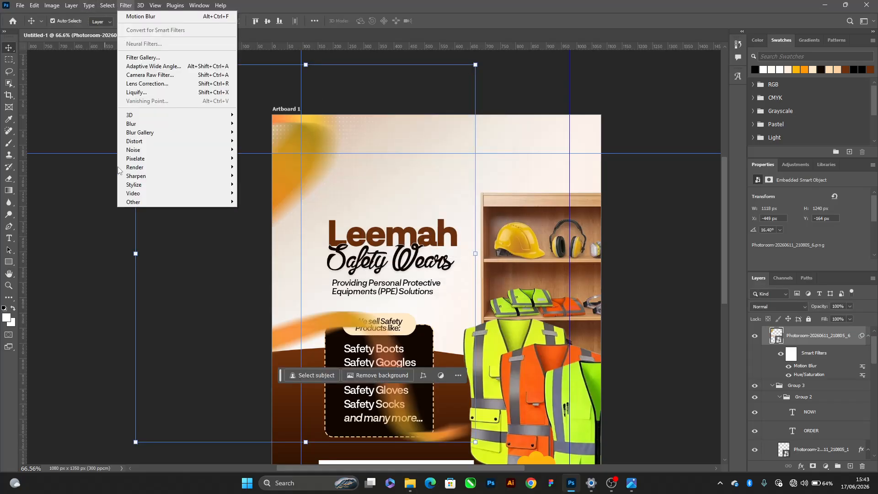
mouse_move(162, 131)
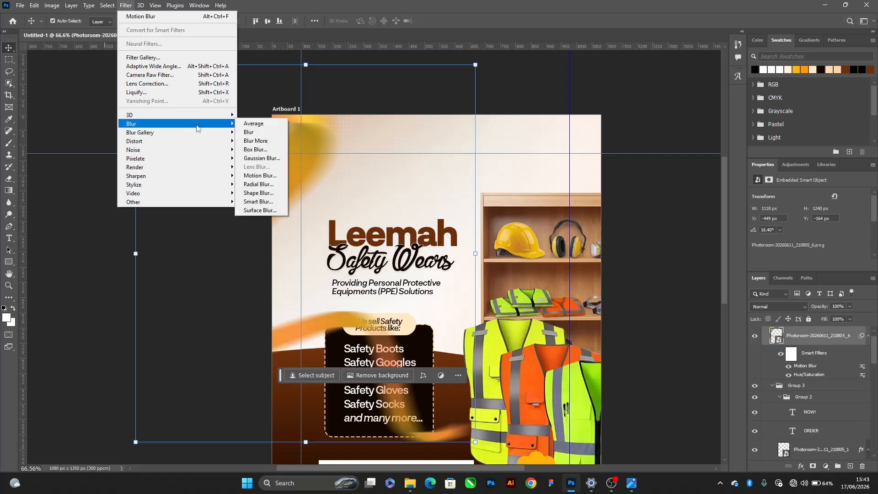
click(259, 158)
text(5)
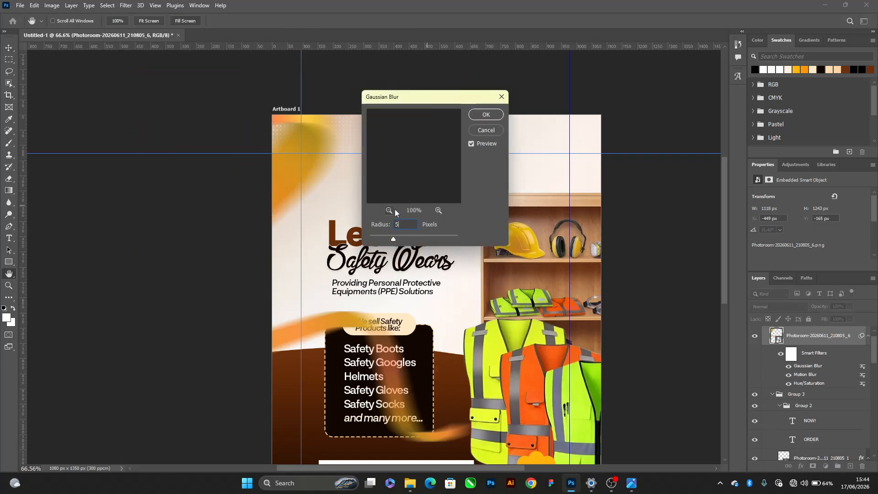
click(487, 115)
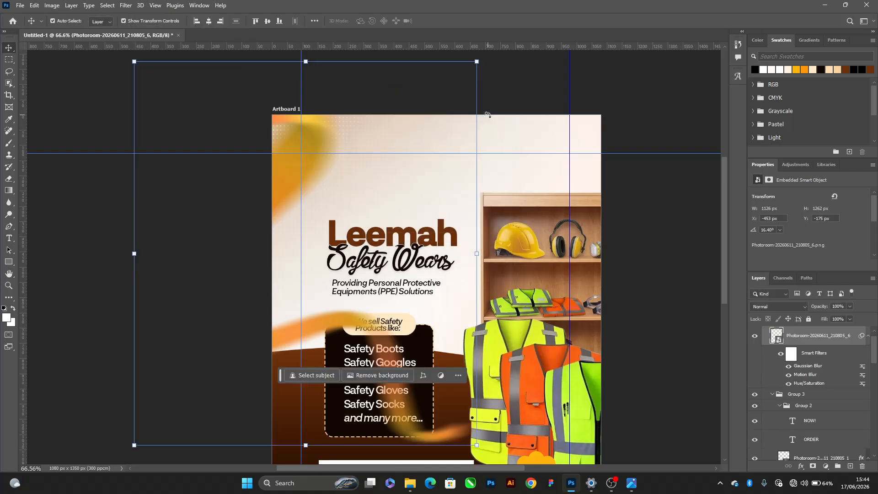
Stack the blurred ribbon layer directly above the masked 5632ab4b3 gradient image and set its opacity to 50%
key(ctrl+bracketright)
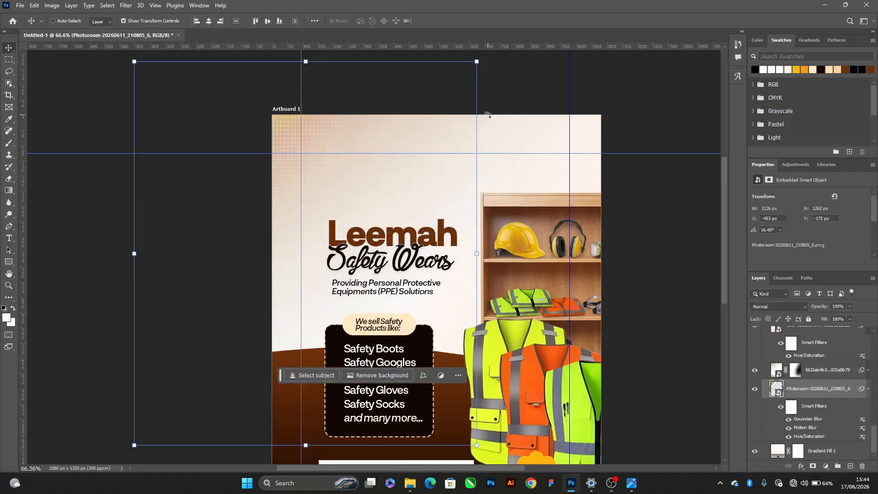
key(ctrl+bracketright)
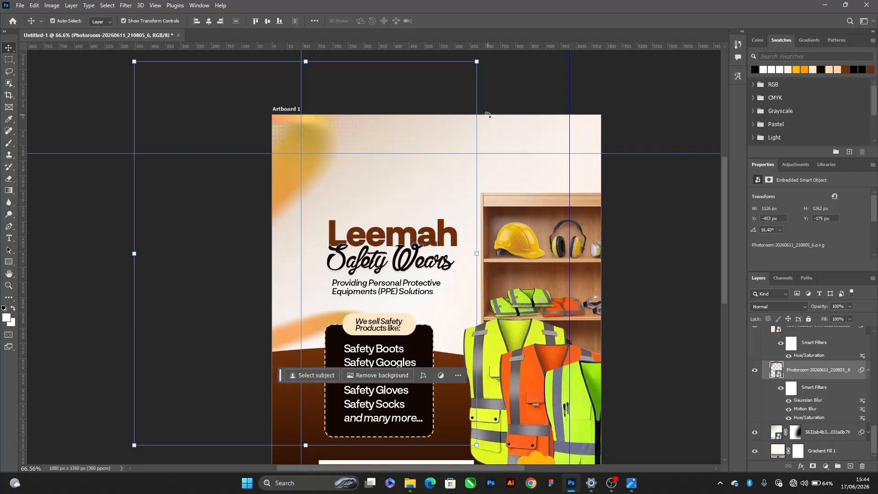
key(5)
scroll(309, 46, down, 3)
scroll(402, 198, up, 2)
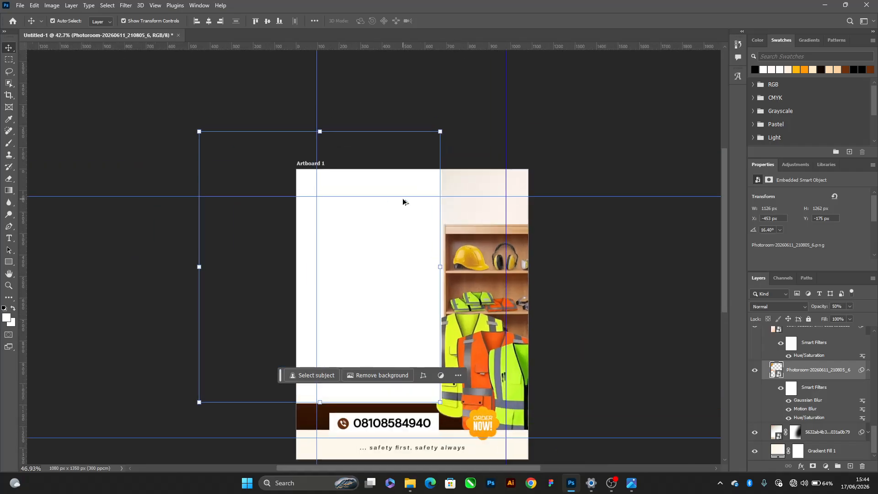
click(654, 143)
scroll(544, 204, down, 1)
scroll(544, 205, up, 2)
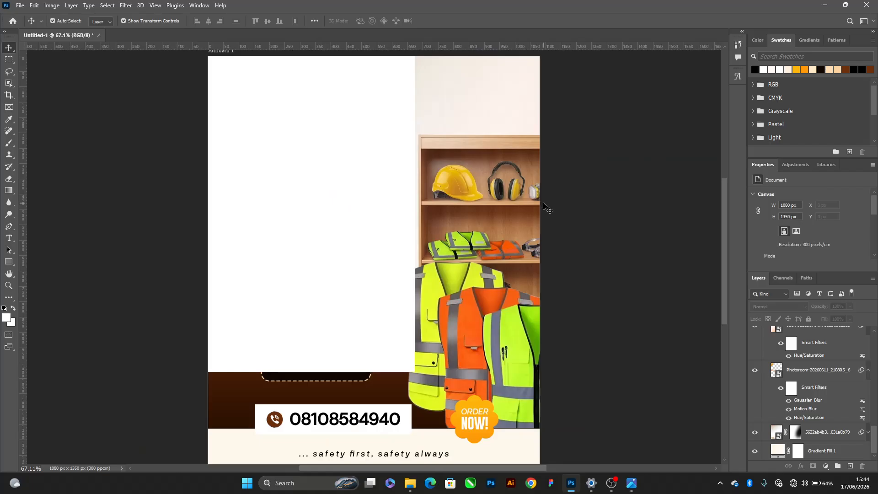
scroll(544, 208, down, 1)
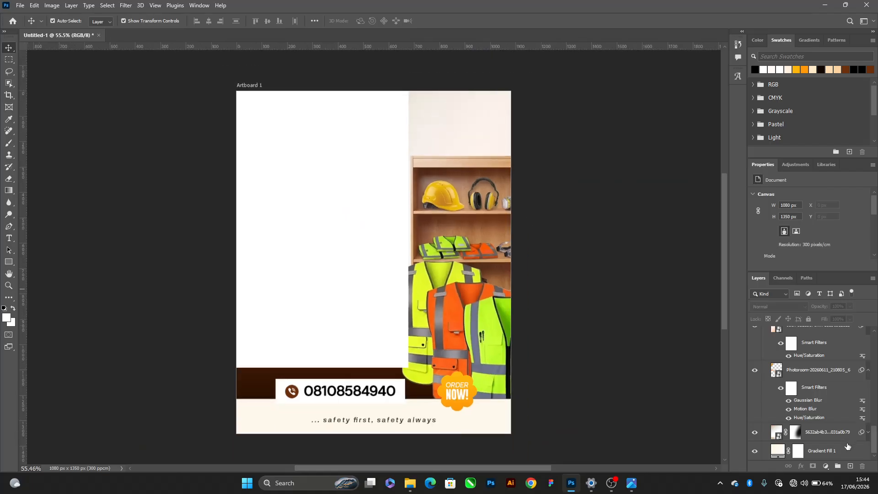
Tidy the layer stack by collapsing Groups 1 to 4 and the orange badge's effects list
click(847, 447)
scroll(847, 445, up, 10)
shift+click(832, 346)
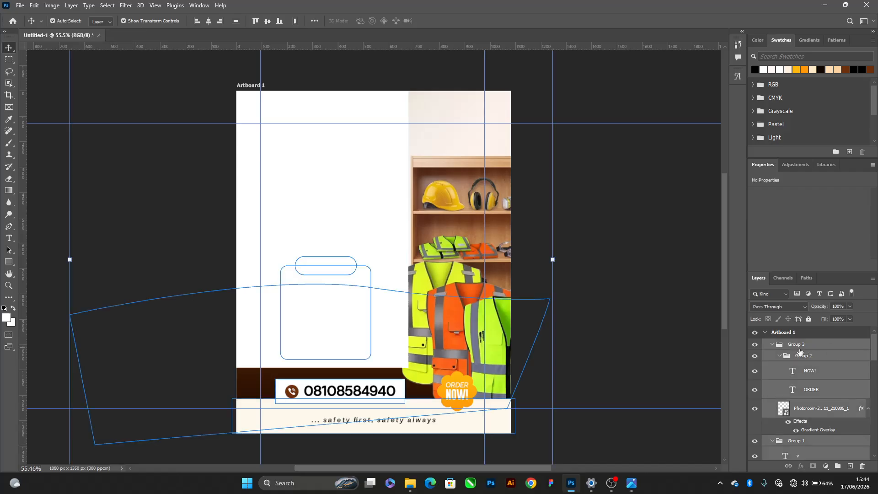
click(779, 357)
click(864, 370)
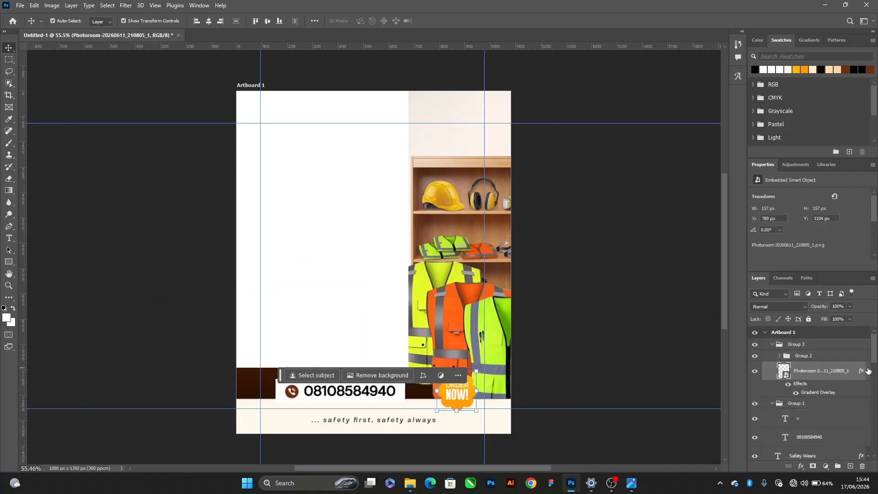
click(868, 439)
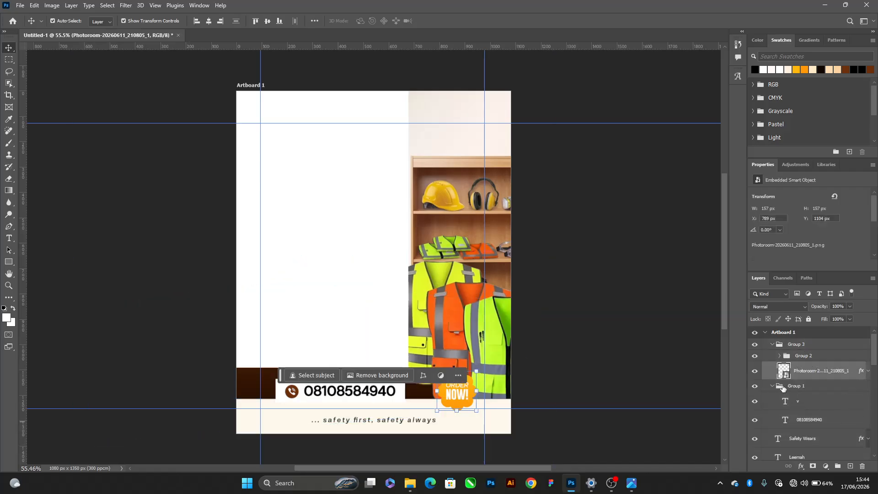
click(772, 386)
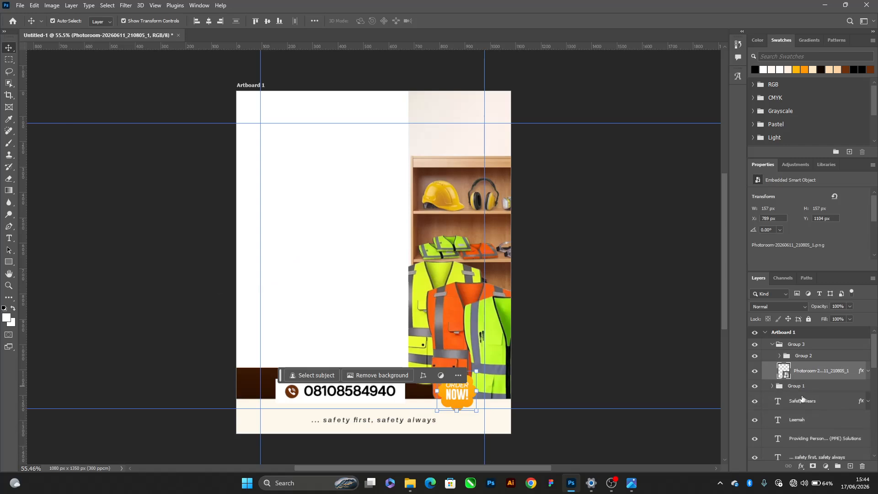
click(774, 346)
scroll(777, 402, down, 3)
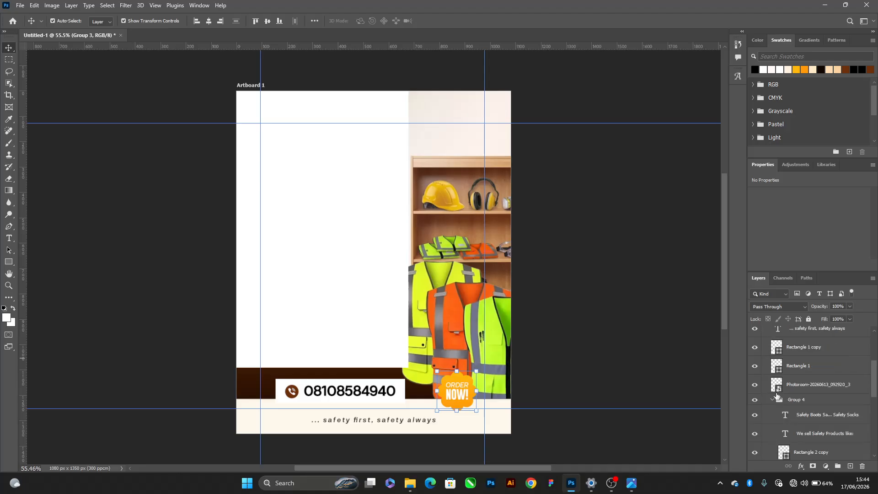
click(774, 401)
scroll(369, 224, down, 2)
Try shifting the gradient background image, undo the move and deselect everything
click(353, 167)
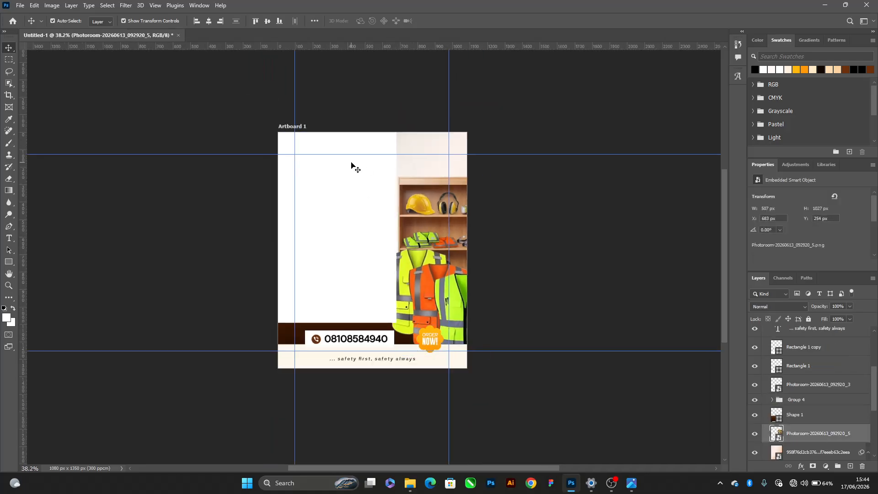
drag(351, 184, 381, 198)
key(ctrl+z)
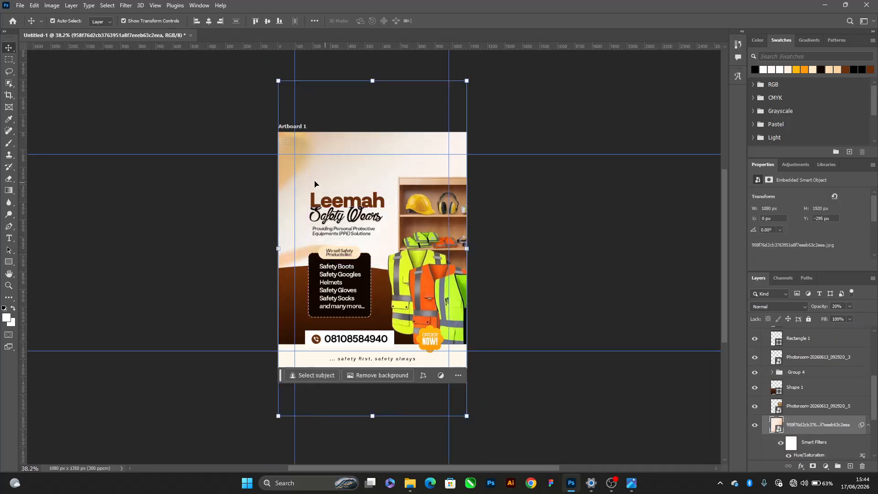
scroll(310, 170, up, 2)
click(566, 94)
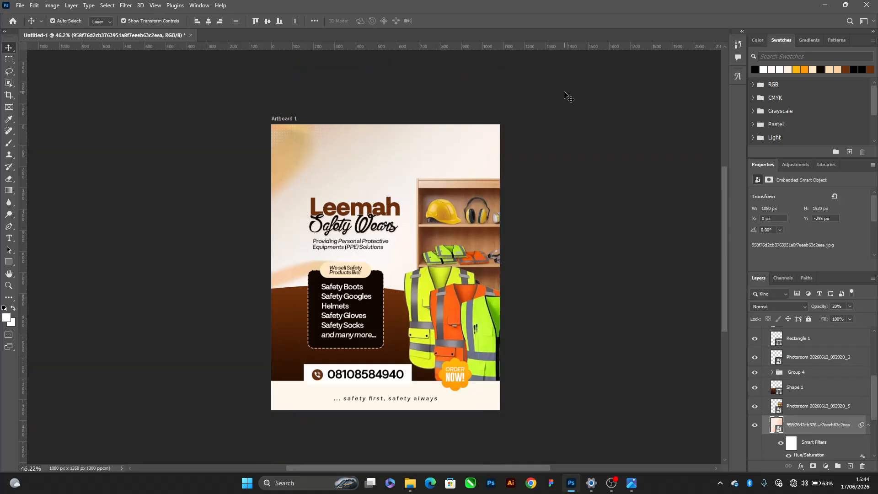
Collapse the 958f76d2cb376 gradient image's filters and set the blurred ribbon layer's opacity to 87%
click(868, 425)
click(822, 407)
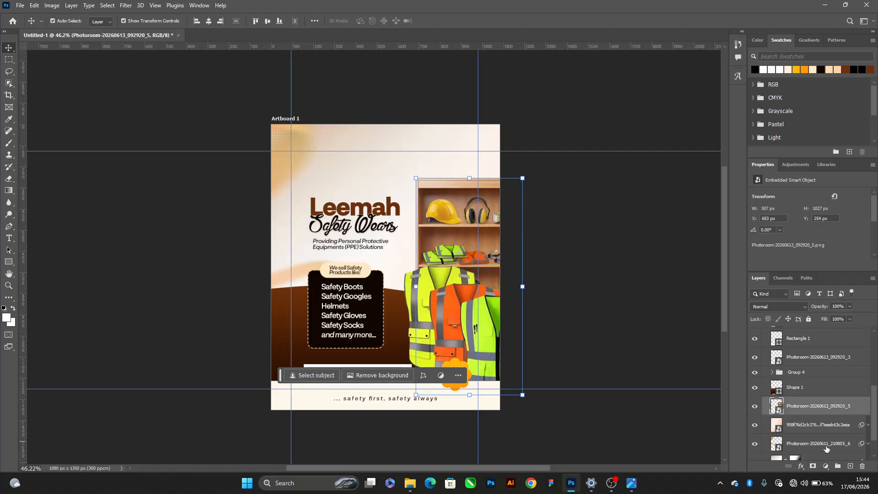
click(822, 446)
key(0)
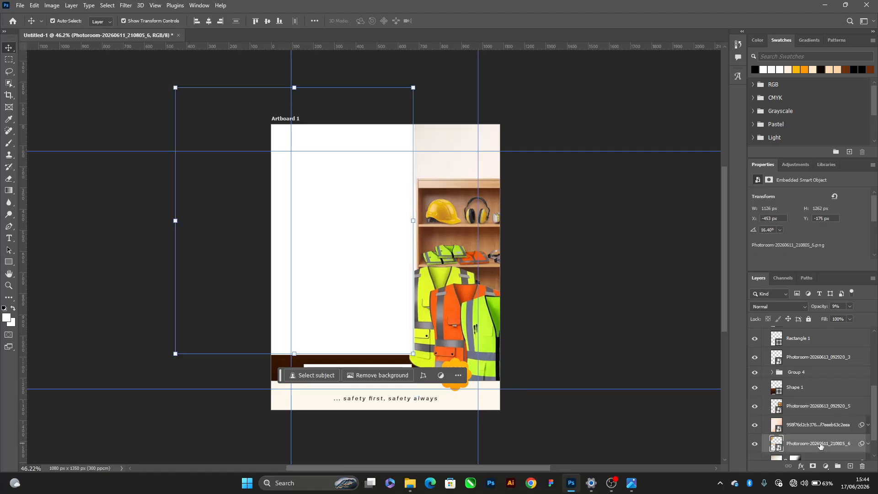
key(9)
drag(348, 251, 365, 255)
key(ctrl+z)
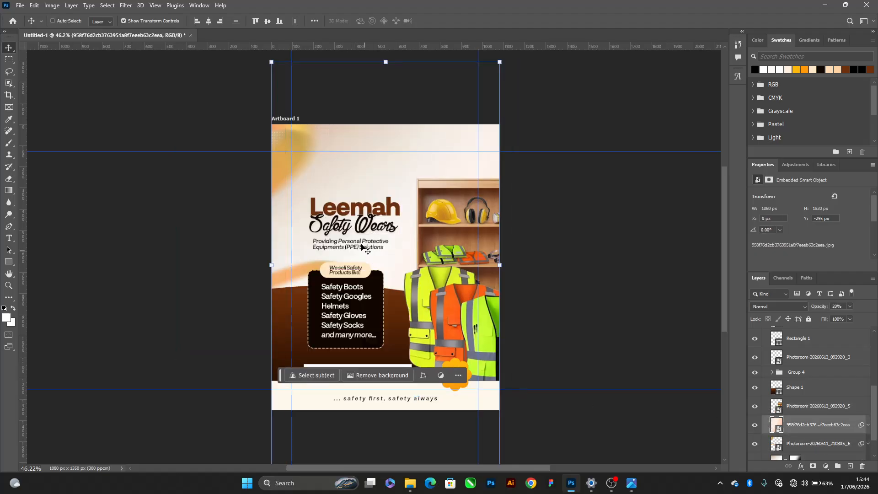
Set the blurred ribbon layer's opacity to 100%, and undo the trial moves of the gradient background
scroll(362, 247, up, 2)
click(796, 444)
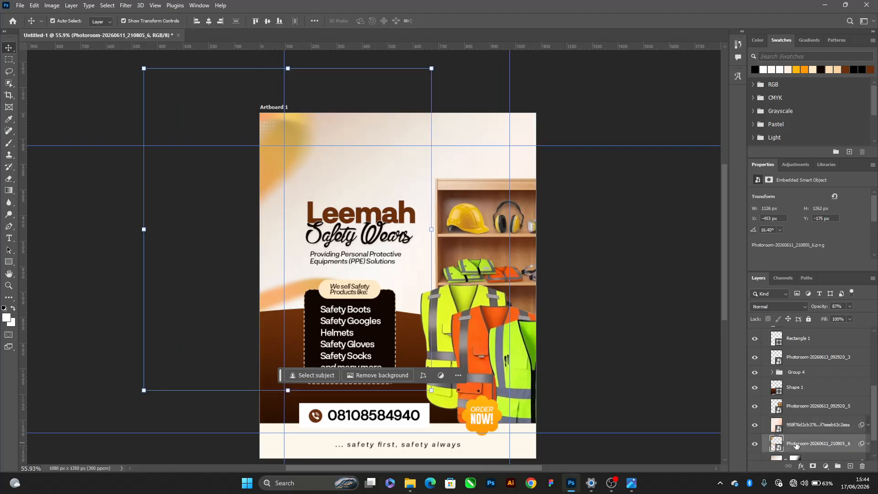
key(0)
drag(340, 238, 354, 246)
key(ctrl+z)
drag(337, 167, 370, 172)
key(ctrl+z)
scroll(795, 394, down, 2)
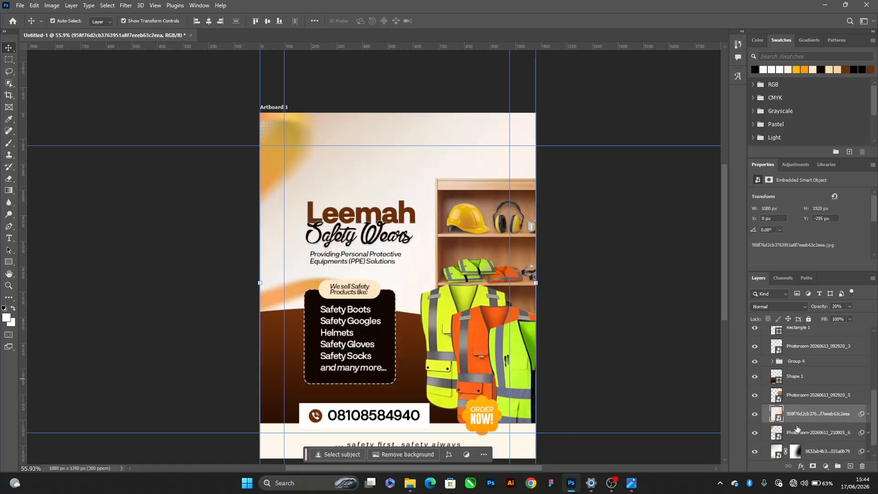
Duplicate the blurred ribbon layer Photoroom-20260611_210805_6
click(800, 432)
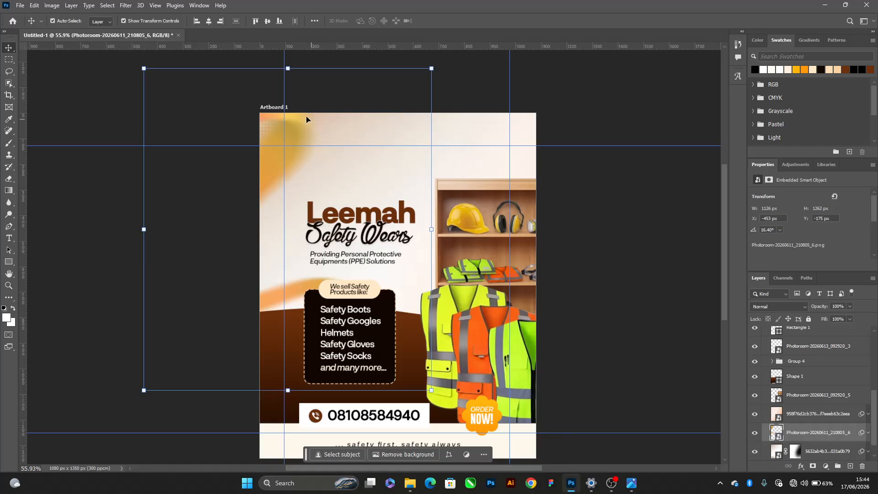
click(379, 133)
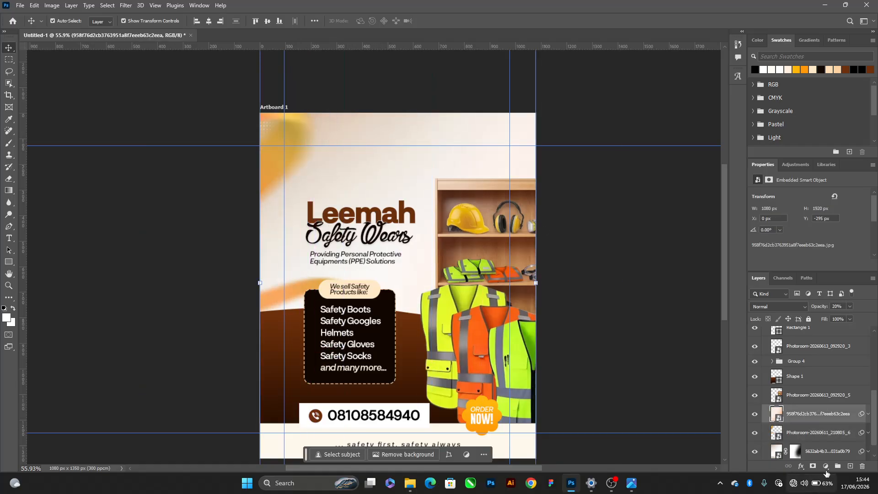
click(799, 439)
key(ctrl+j)
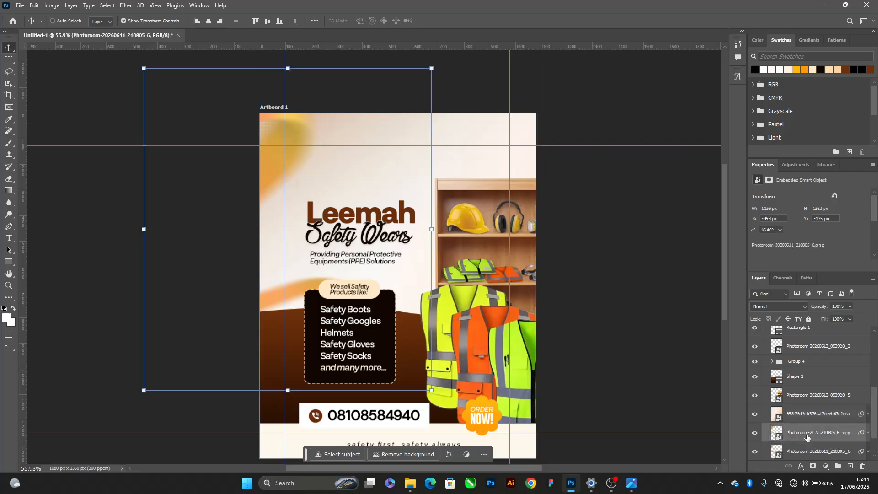
Flip the ribbon copy horizontally and vertically, move it over the flyer's upper-right corner and rotate it to about 171.35°
click(295, 61)
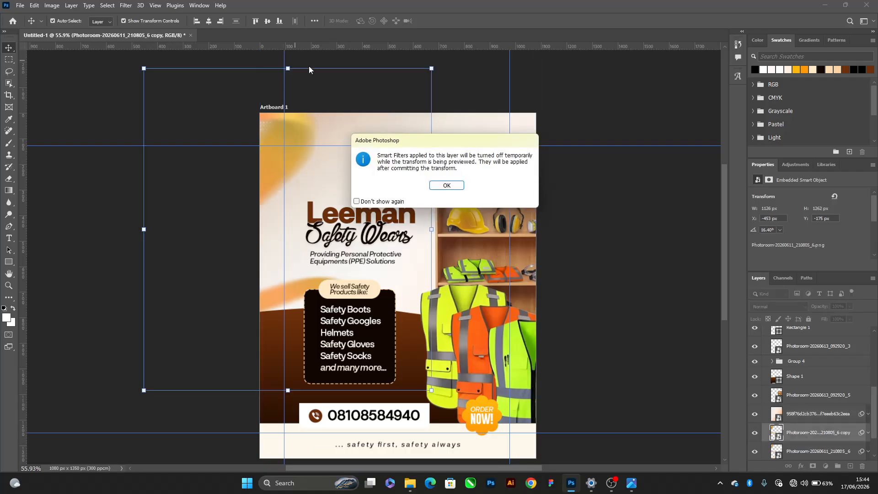
click(447, 184)
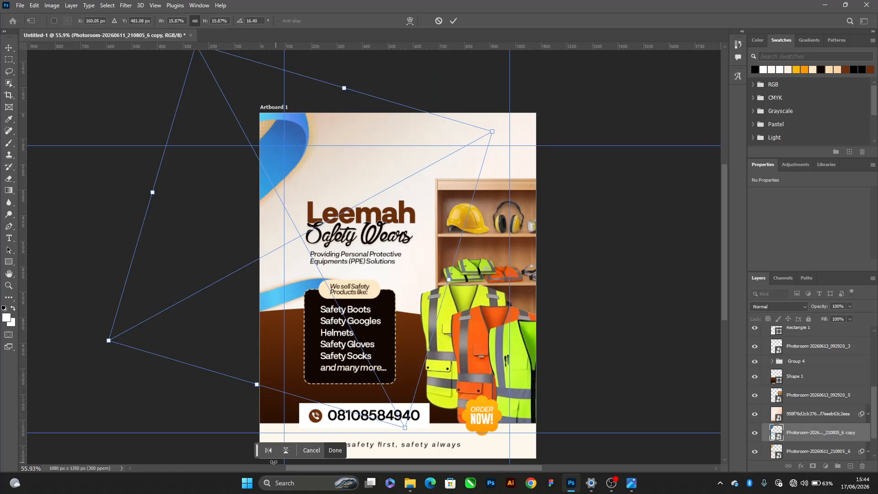
click(268, 450)
click(285, 450)
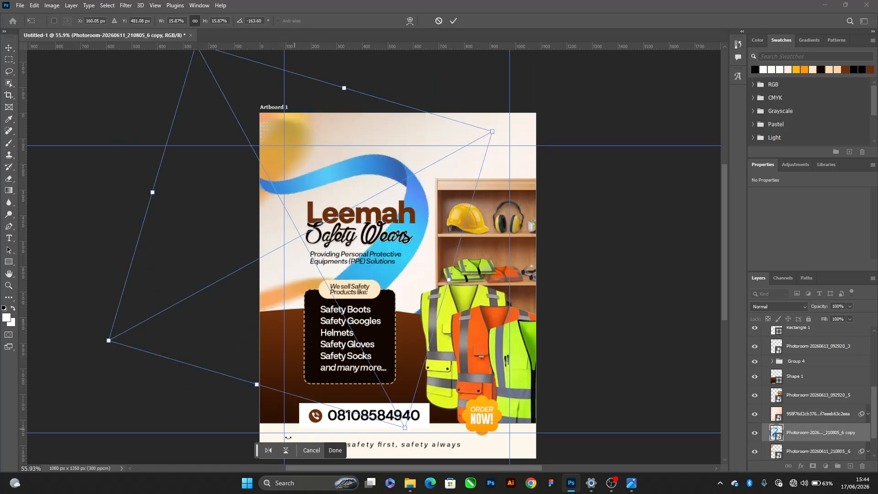
drag(369, 312, 514, 242)
drag(621, 237, 616, 155)
drag(581, 218, 575, 206)
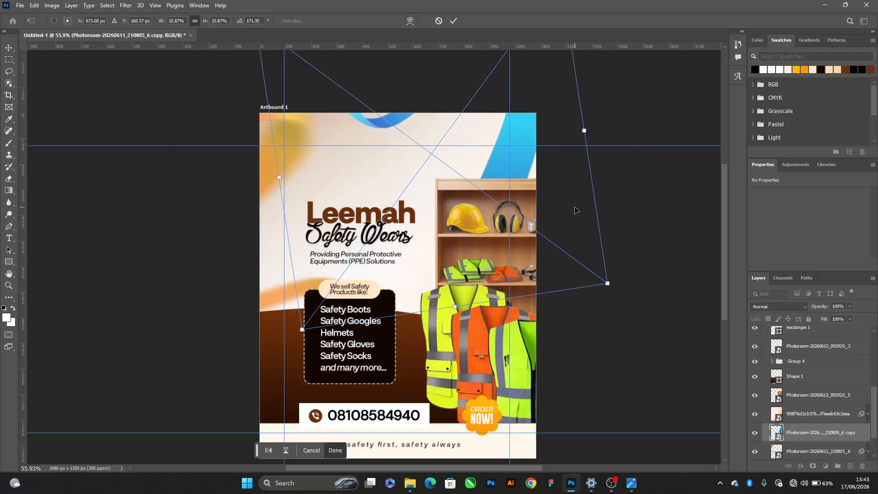
key(Return)
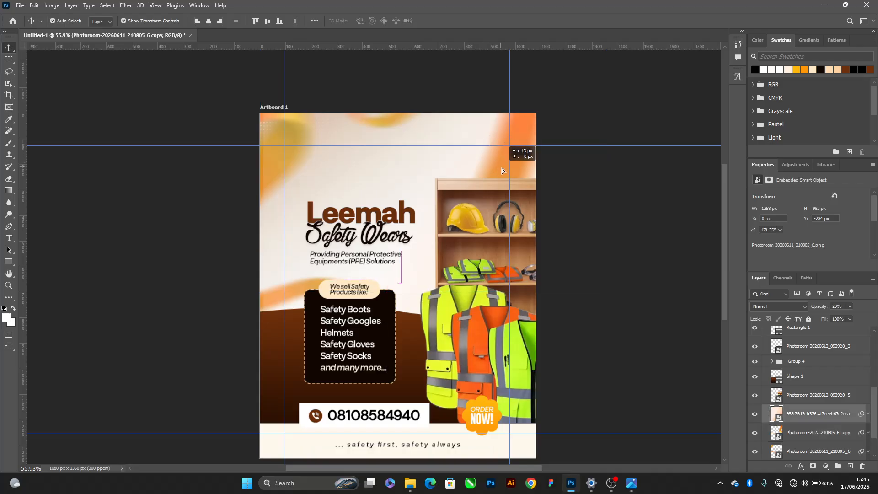
Try moving the gradient background image and undo the moves
click(502, 170)
key(ctrl+z)
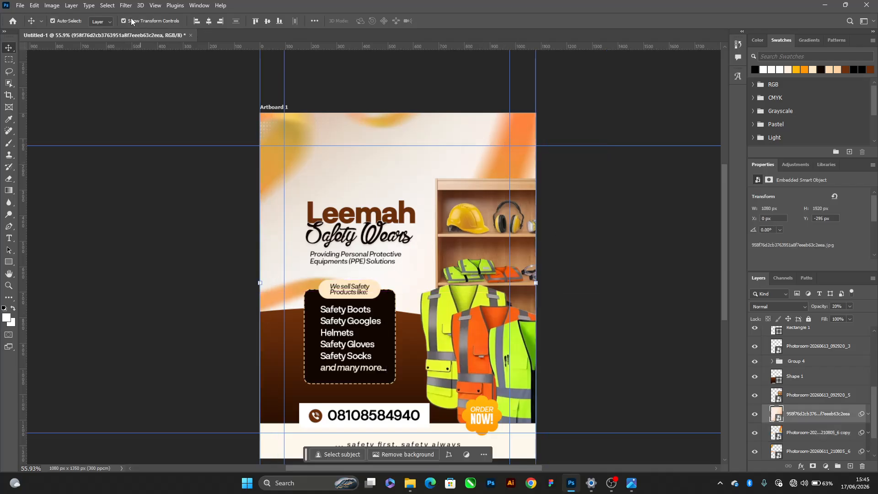
drag(508, 148, 480, 201)
key(ctrl+z)
Shift the ribbon copy right to about X 48 px, Y -277 px, and the original ribbon left to about X -528 px
click(806, 434)
mouse_move(567, 253)
mouse_down()
mouse_move(553, 243)
mouse_move(529, 271)
mouse_move(579, 198)
mouse_move(576, 217)
mouse_move(557, 224)
mouse_move(539, 251)
mouse_move(567, 251)
mouse_move(578, 240)
mouse_move(577, 250)
mouse_up()
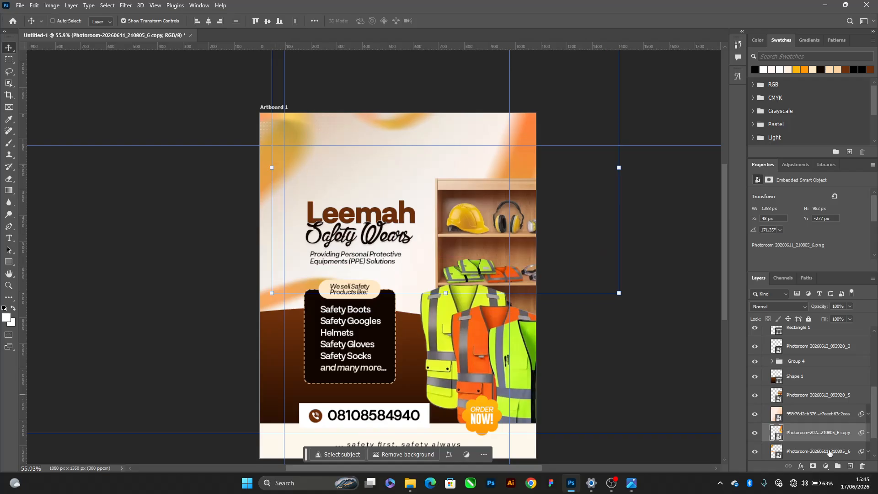
click(830, 452)
drag(509, 215, 490, 212)
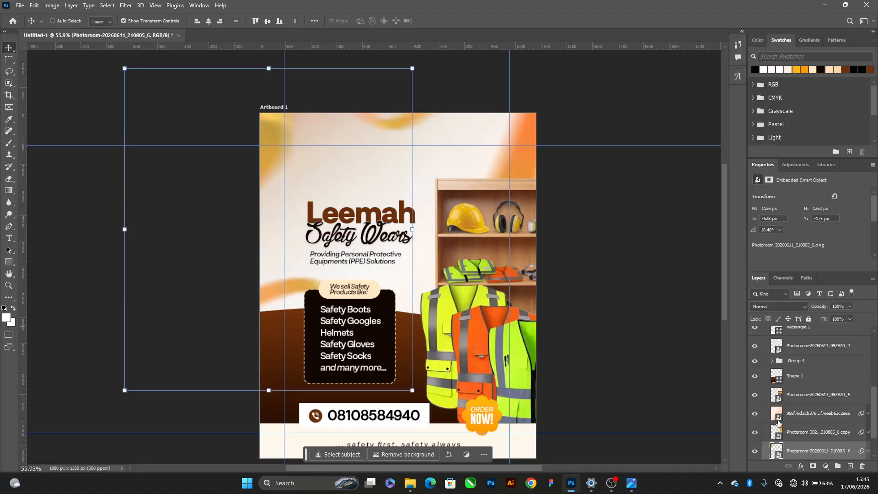
Rotate the ribbon copy to about 178.10°, shrink it to about 803 × 651 px and place it at about X 395 px, Y -109 px
click(798, 430)
key(ctrl+t)
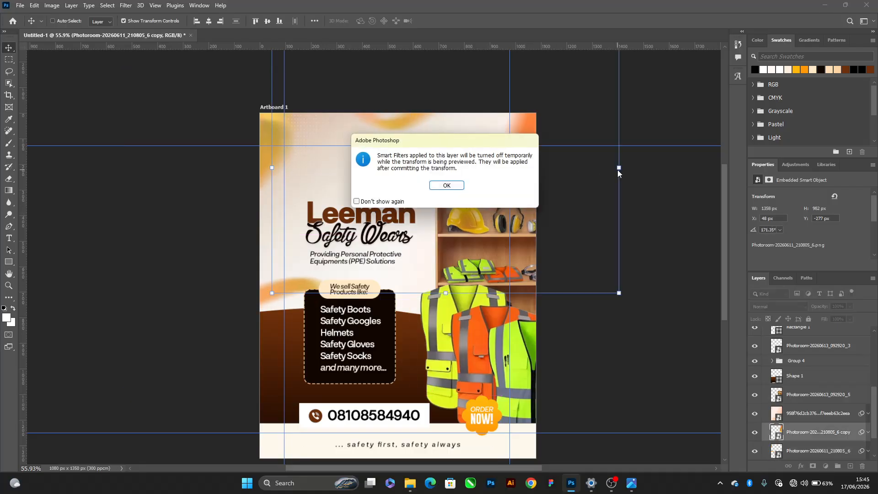
key(Return)
drag(638, 185, 632, 304)
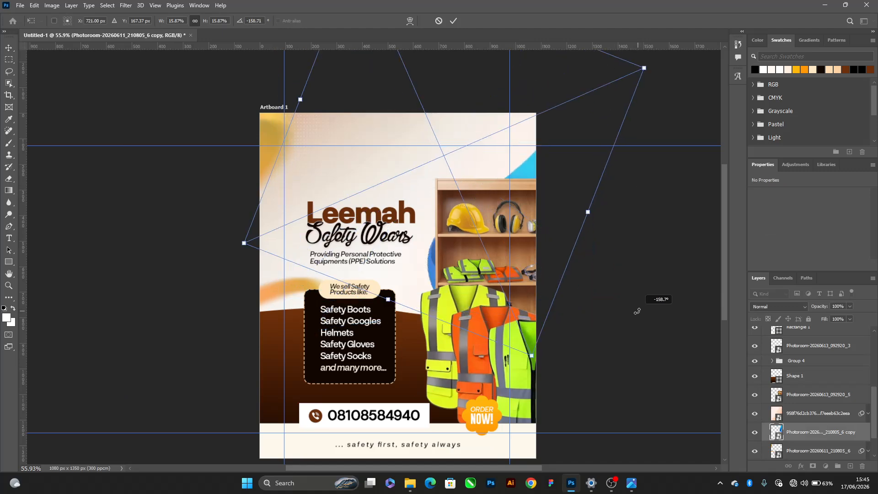
drag(486, 307, 498, 311)
drag(653, 71, 518, 83)
drag(580, 85, 544, 46)
drag(483, 186, 555, 210)
key(Return)
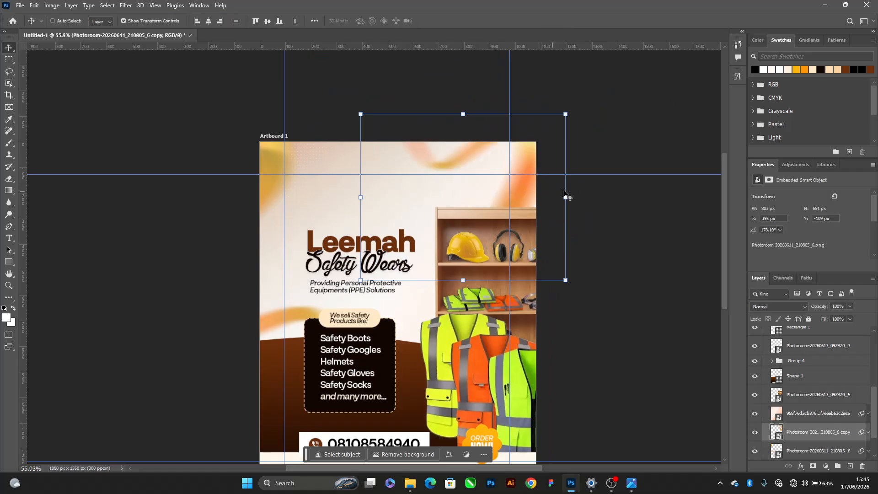
Set the ribbon copy's opacity to 50% and enlarge it to about 1060 × 864 px at about X 240 px, Y -193 px
key(5)
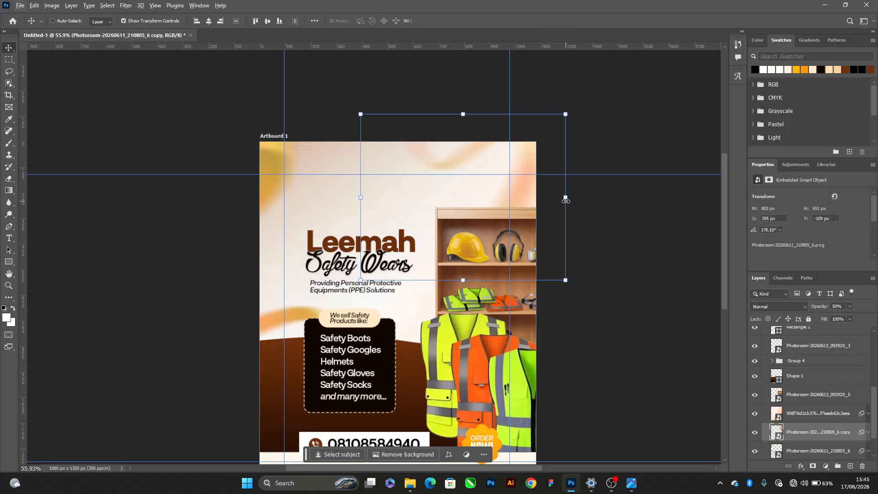
mouse_move(566, 201)
mouse_down()
mouse_move(603, 191)
mouse_move(570, 207)
mouse_up()
key(Return)
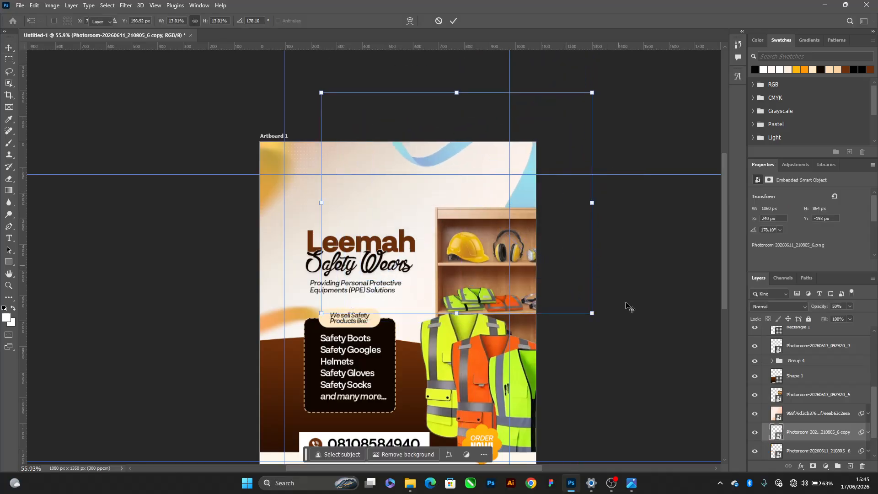
Select the Leemah, Safety Wears and tagline texts together and enlarge them to about 455 × 267 px
key(ctrl+0)
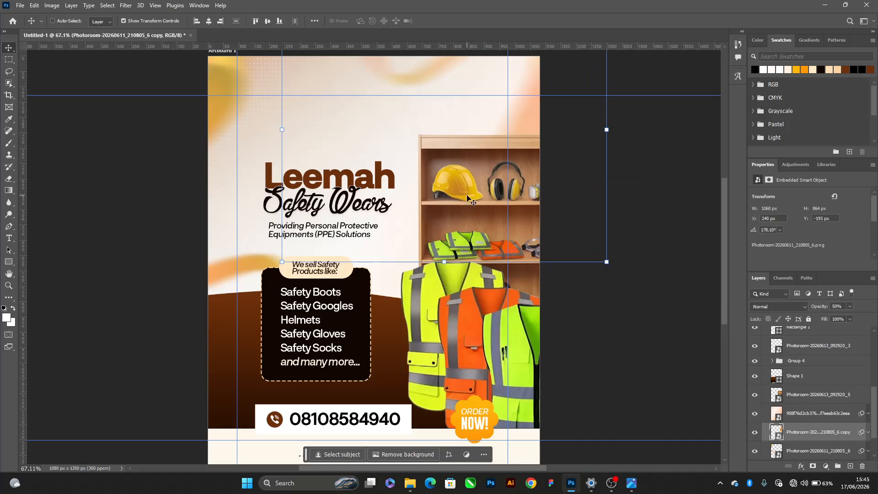
scroll(326, 217, up, 3)
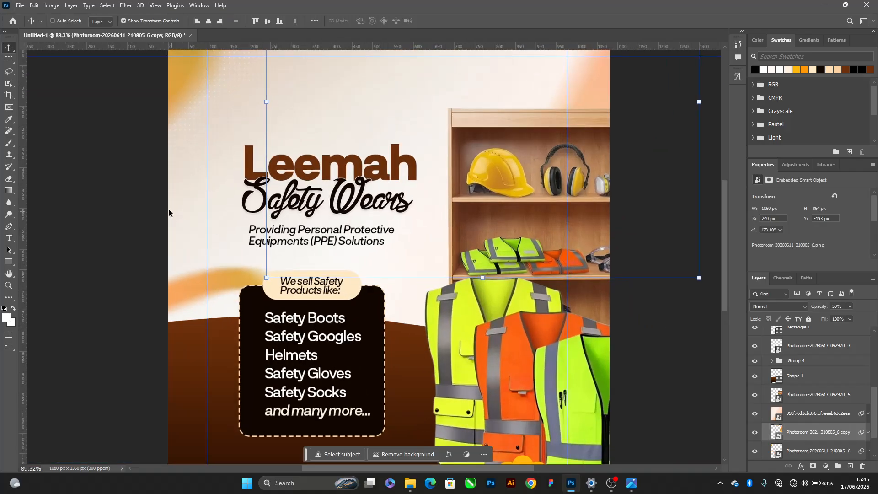
click(75, 23)
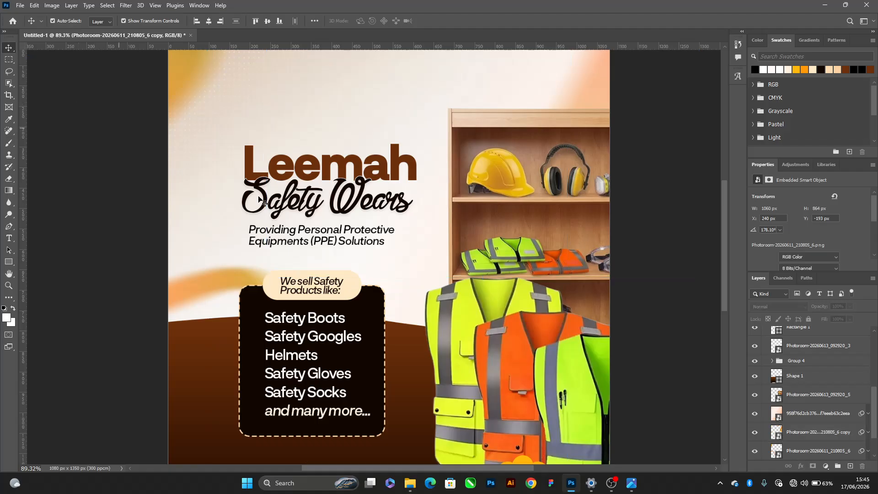
click(326, 235)
shift+click(283, 167)
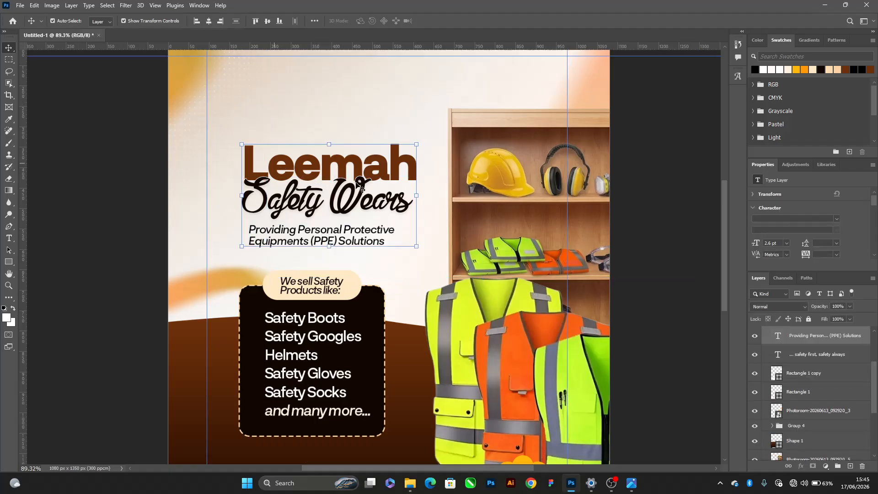
drag(244, 195, 233, 195)
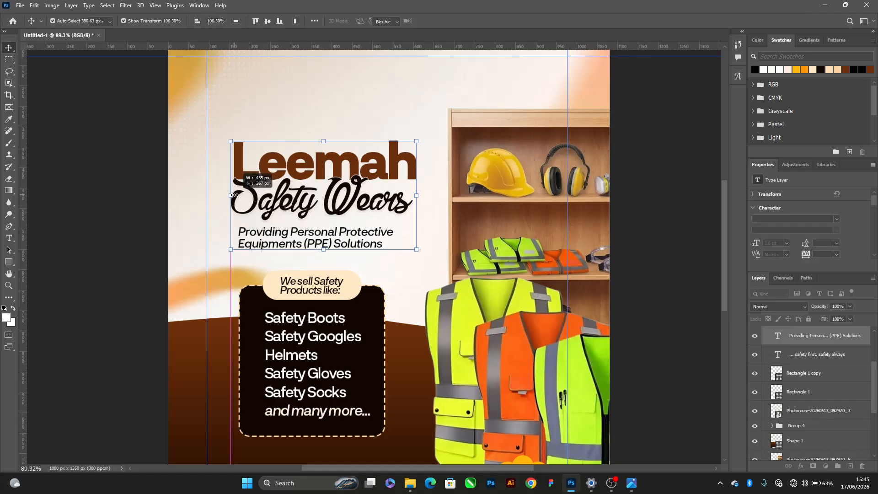
Nudge the three headline texts 10 px up and 10 px left, and deselect them
key(shift+Up)
key(shift+Up)
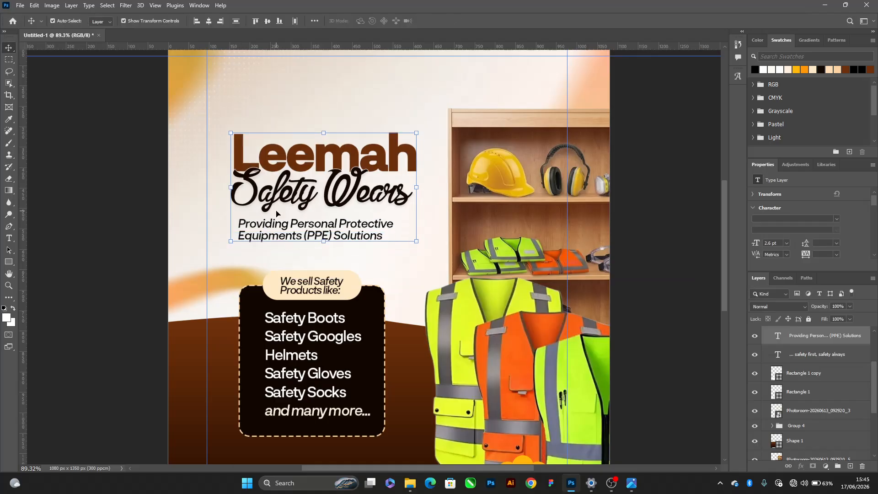
key(shift+Down)
key(shift+Up)
key(shift+Left)
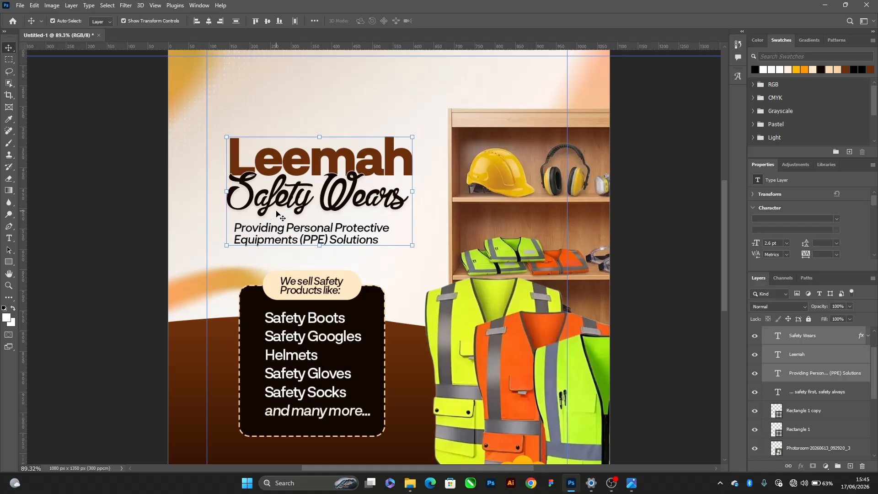
scroll(276, 214, down, 2)
click(590, 153)
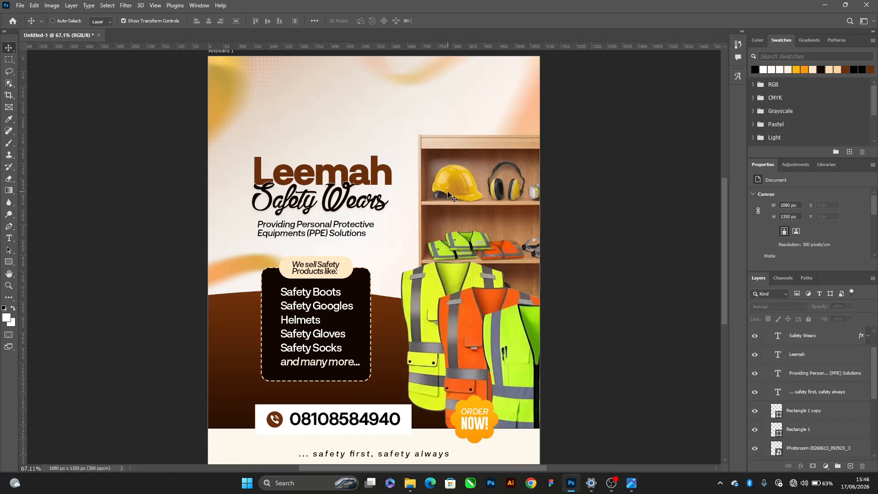
Set up the Artboard 1 export as PNG at 1.5x with copyright and contact info metadata, and proceed to saving
key(ctrl+shift+alt+w)
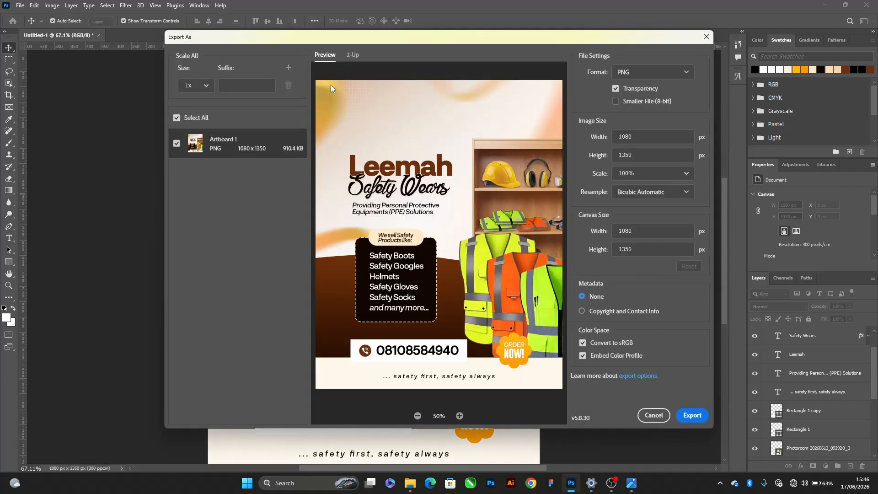
click(628, 73)
click(630, 84)
click(584, 312)
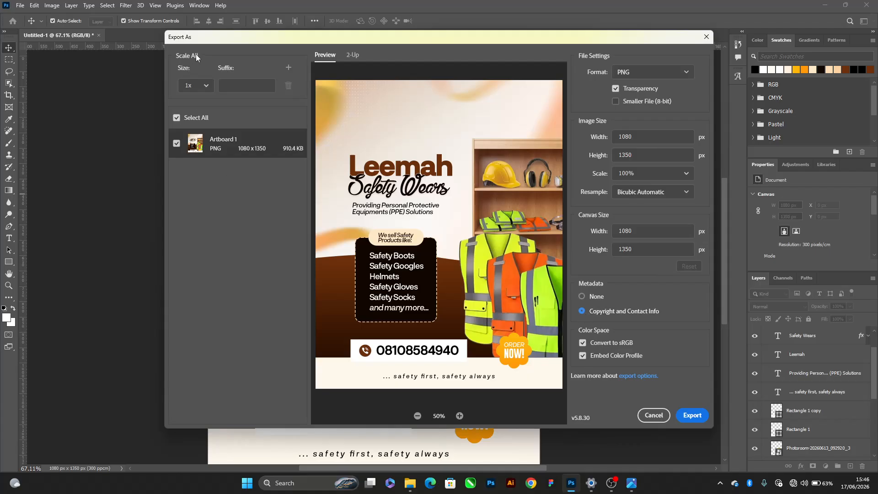
click(207, 86)
click(198, 207)
click(244, 89)
click(244, 89)
click(689, 416)
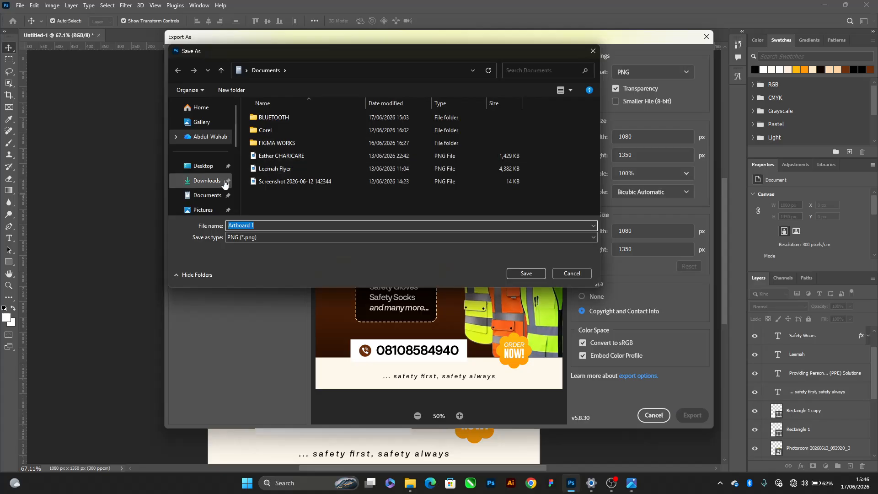
Save the exported PNG as LEEMAH in the TUTORIAL folder
scroll(208, 174, down, 5)
click(206, 148)
click(303, 227)
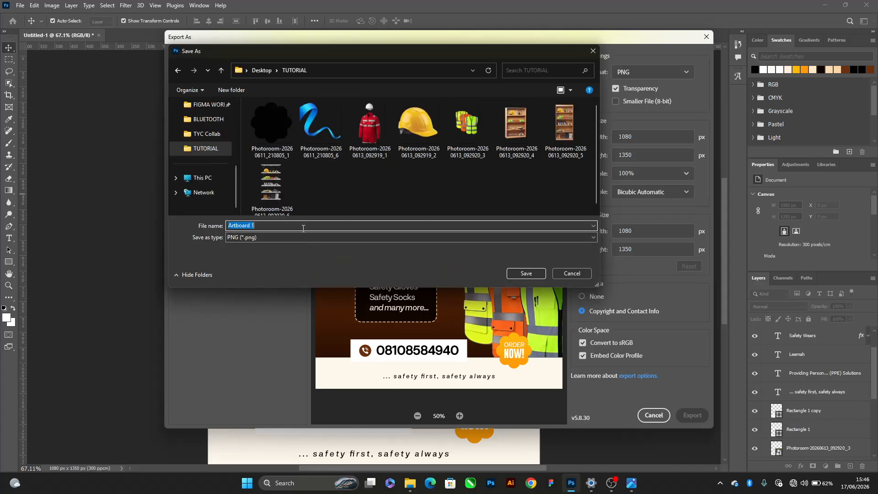
text(LEEMAH)
key(Return)
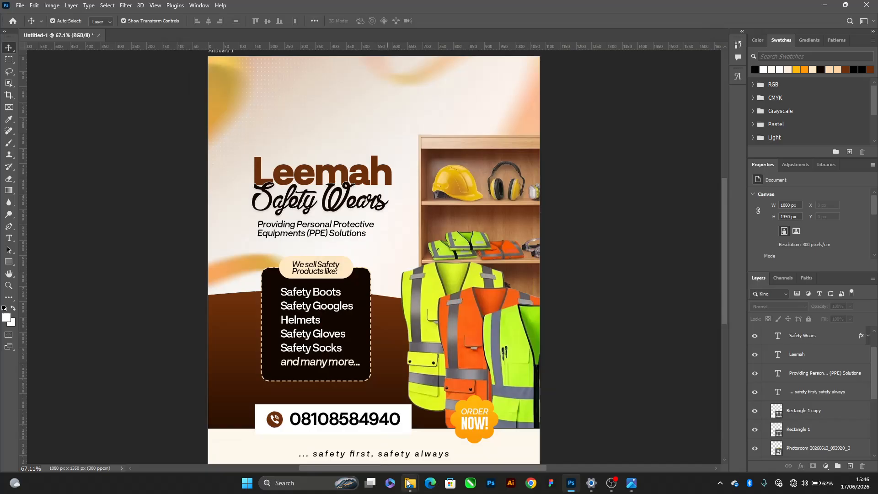
Switch to File Explorer to check the TUTORIAL folder for the exported LEEMAH image, and return to Photoshop
mouse_move(409, 483)
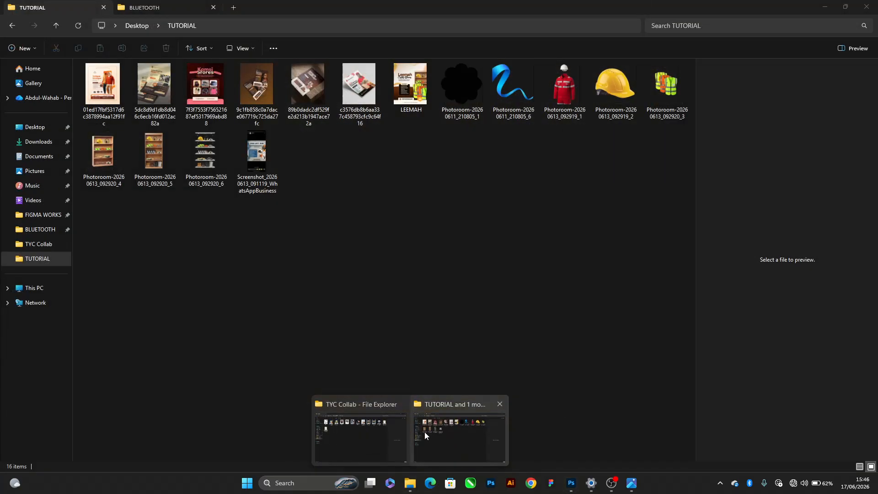
click(425, 432)
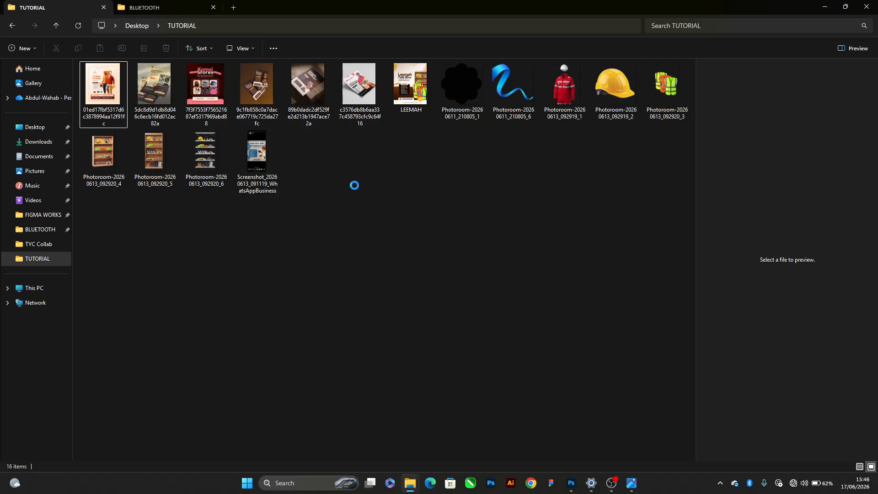
right_click(355, 185)
click(381, 225)
key(alt+Tab)
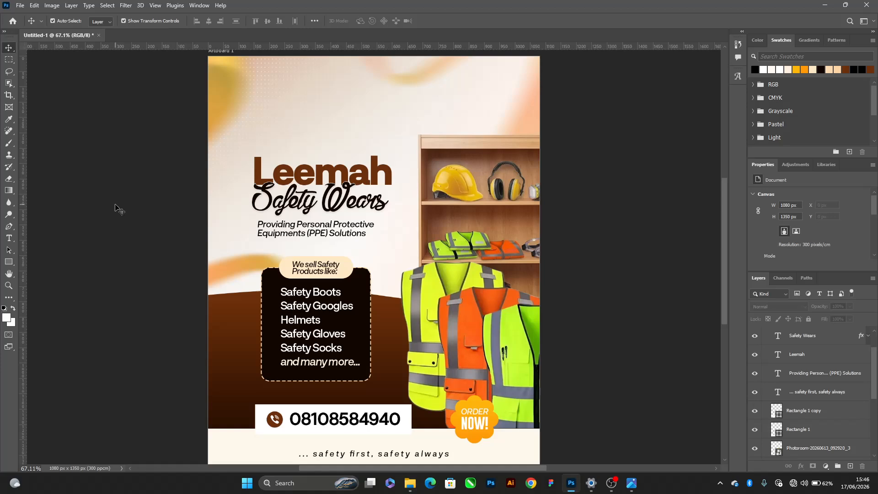
Open the folder location of the recent LEEMAH file in File Explorer, and return to Photoshop
key(alt+Tab)
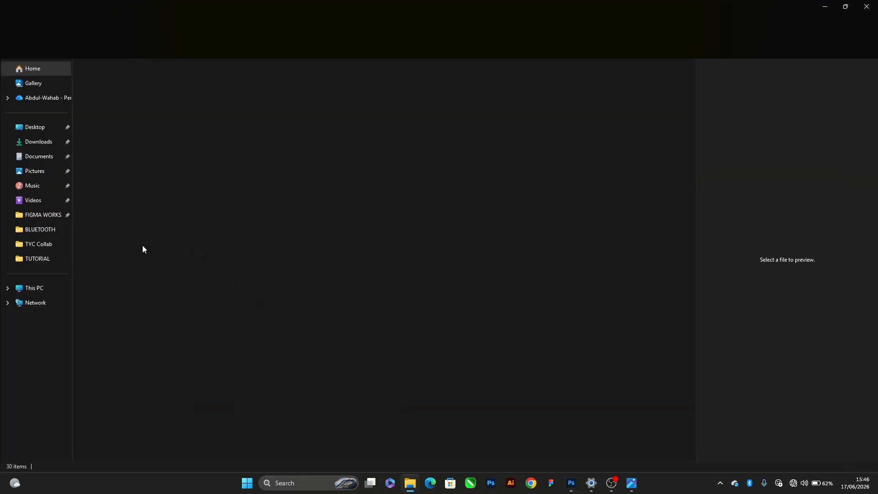
click(145, 224)
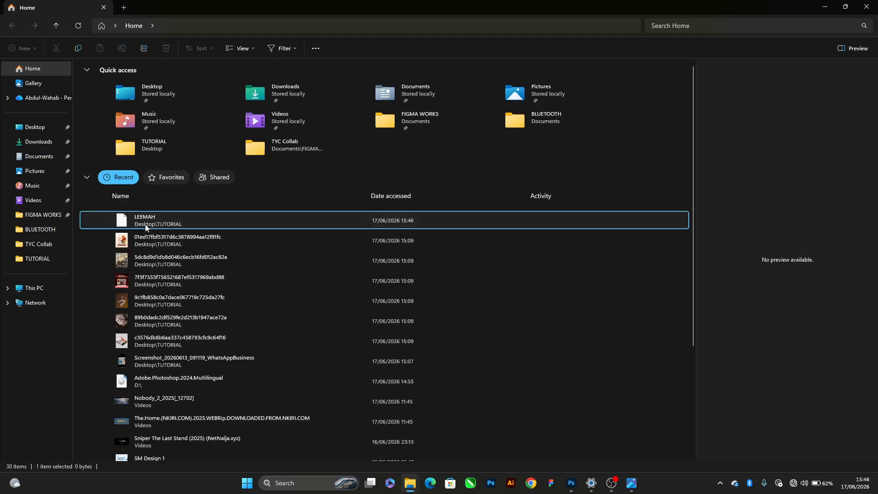
right_click(144, 224)
click(184, 299)
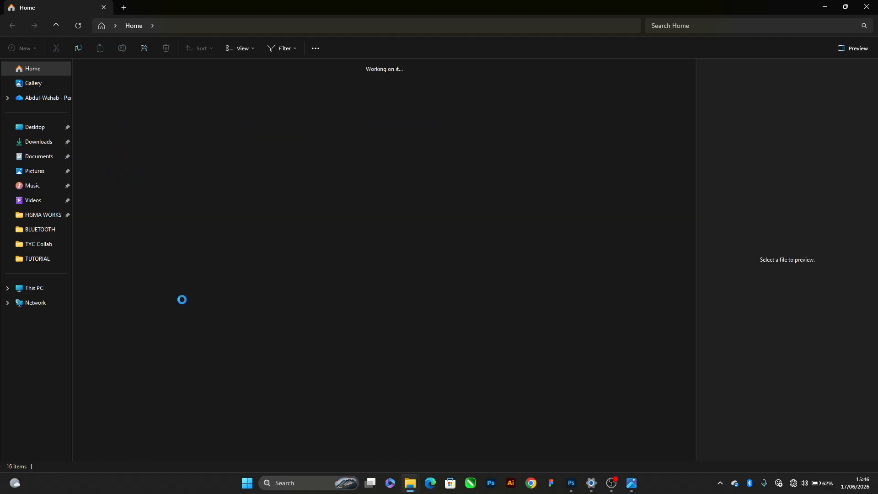
key(alt+Tab)
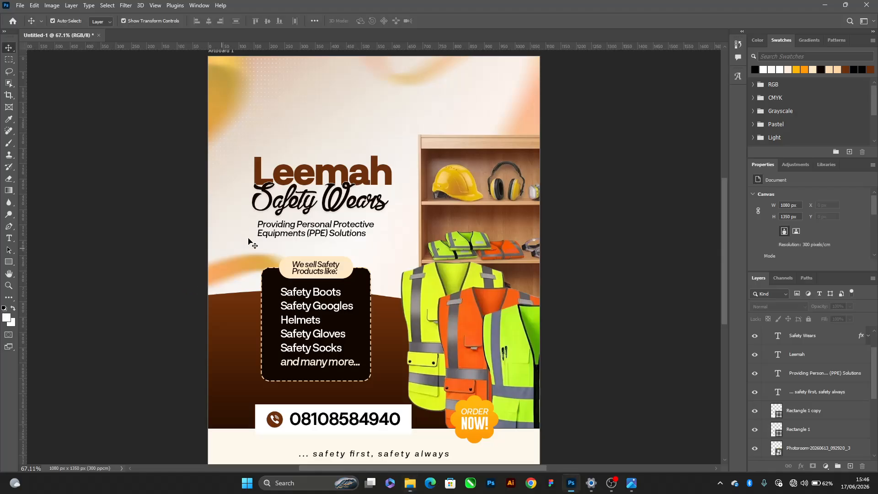
Start another PNG export to check its save folder, and switch to File Explorer to reload the TUTORIAL folder
key(ctrl+alt+shift+w)
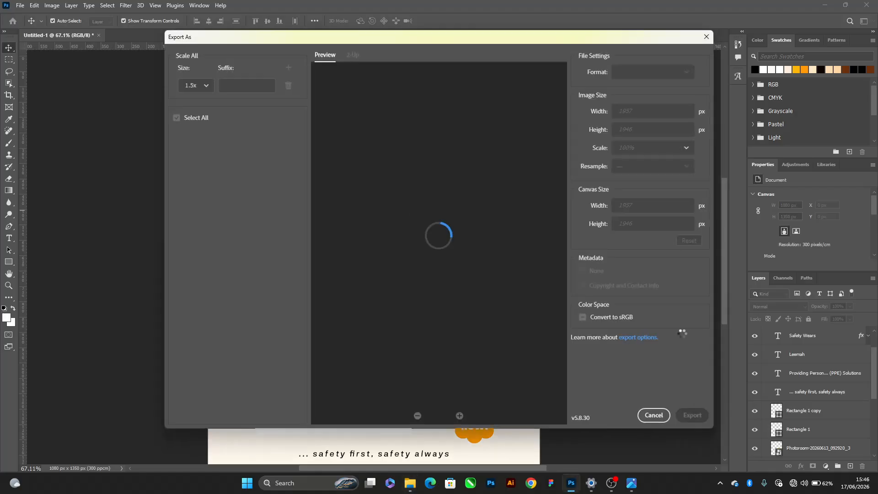
key(Return)
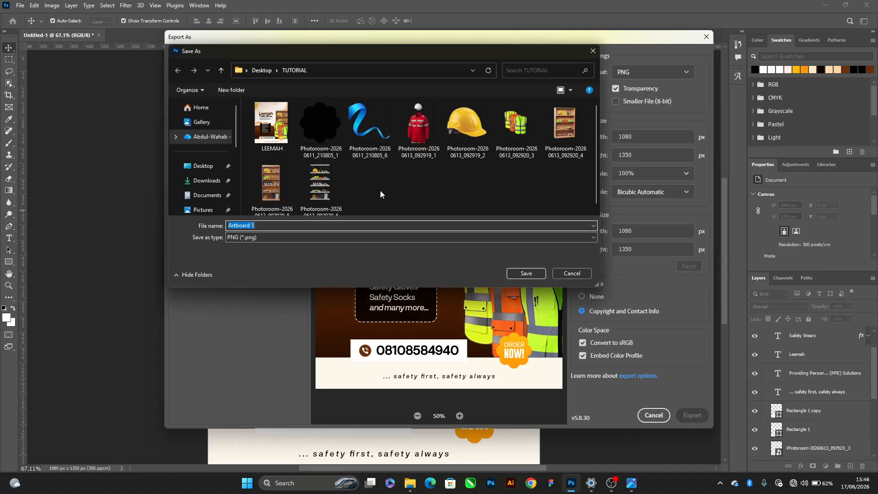
key(alt+Tab)
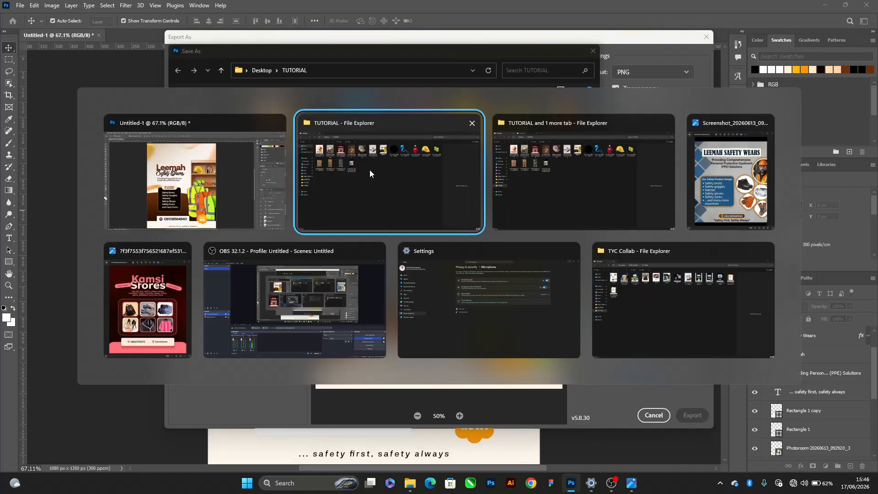
click(370, 169)
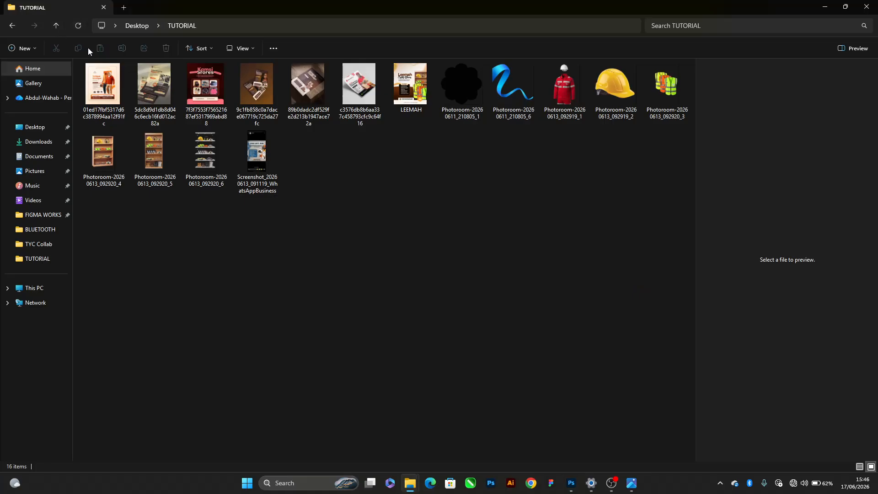
click(41, 260)
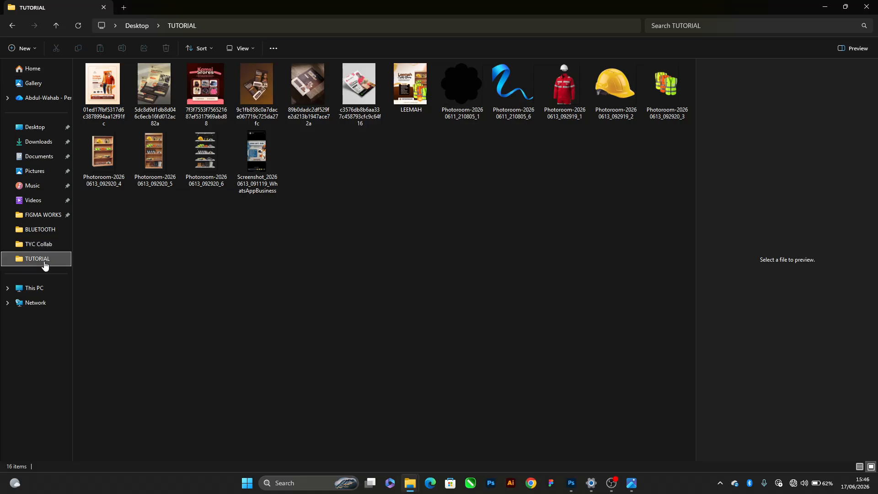
click(45, 220)
click(46, 258)
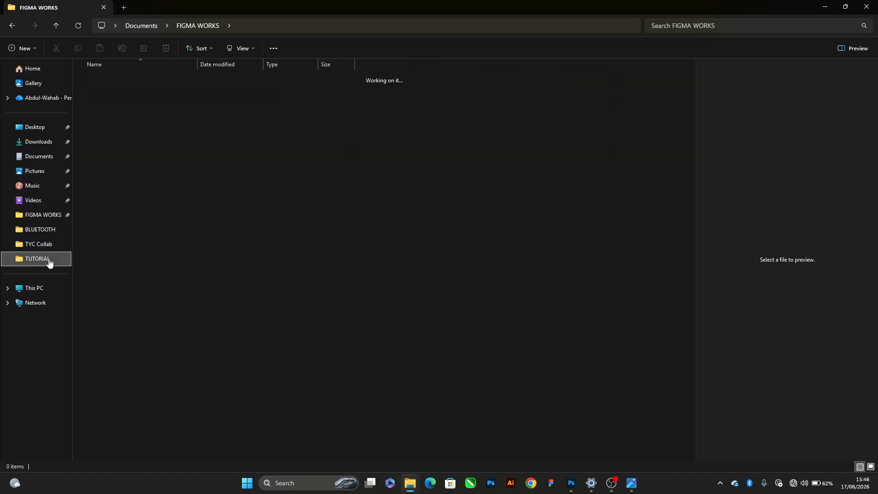
key(alt+Tab)
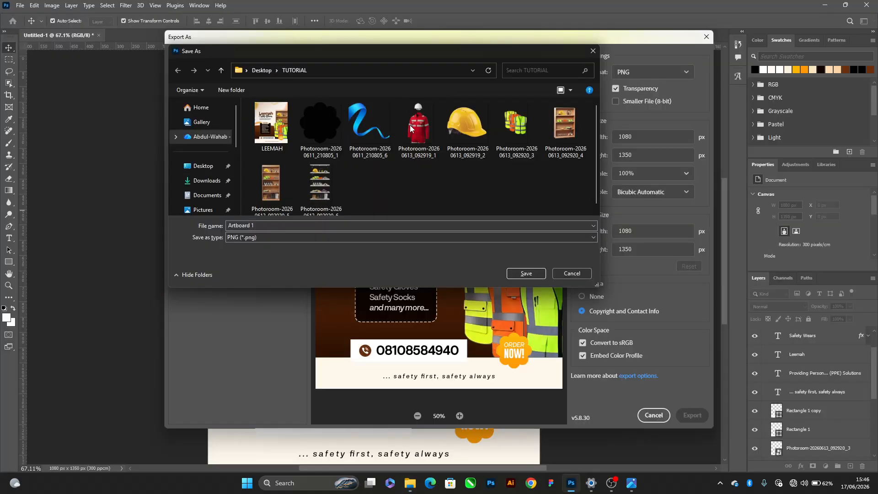
key(alt+Tab)
Open the exported LEEMAH image and place its window beside the original flyer screenshot to compare both designs
click(418, 89)
double_click(418, 90)
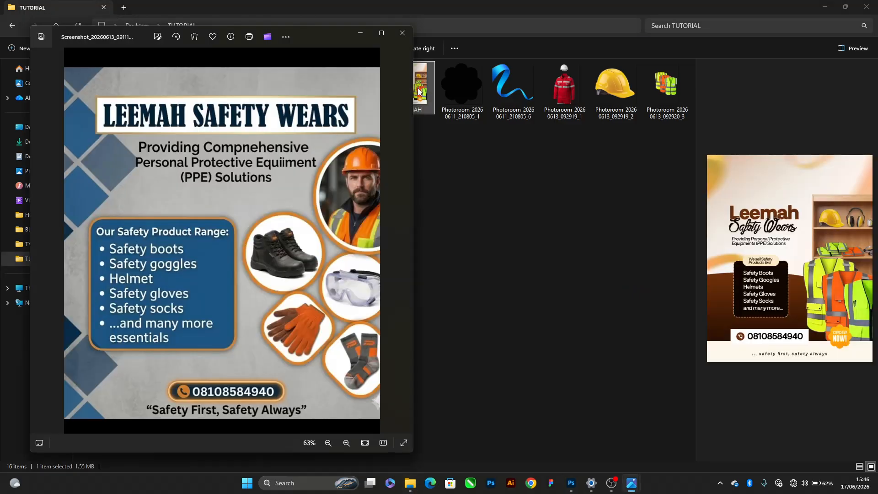
drag(291, 40, 655, 36)
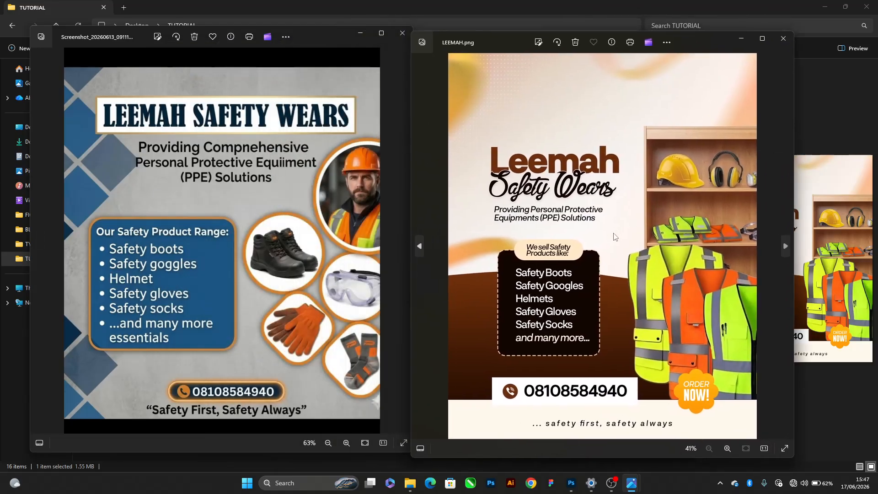
drag(718, 40, 729, 29)
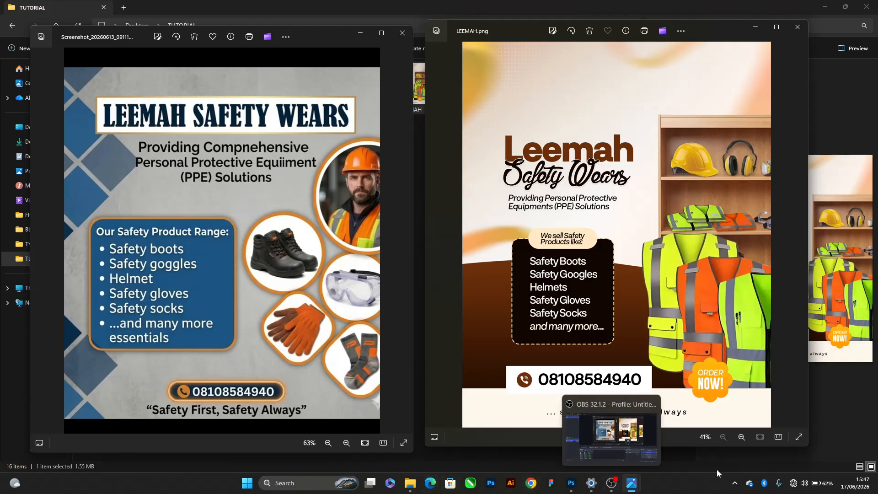
click(737, 484)
right_click(725, 455)
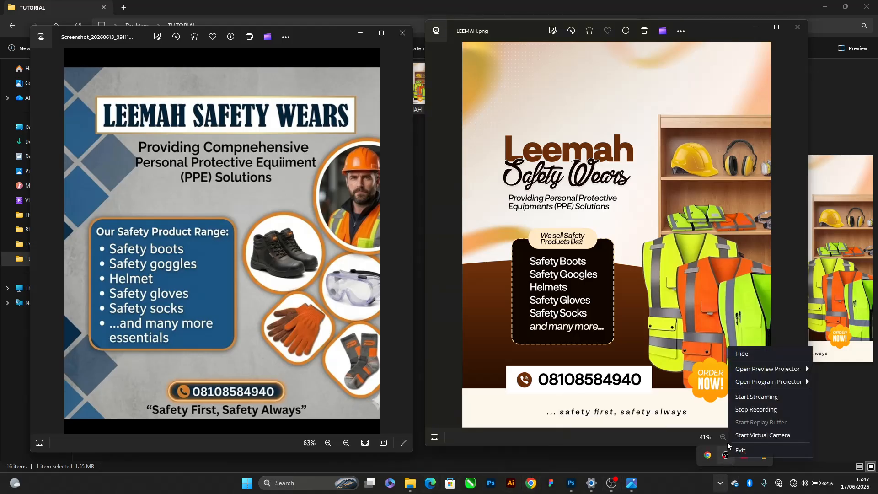